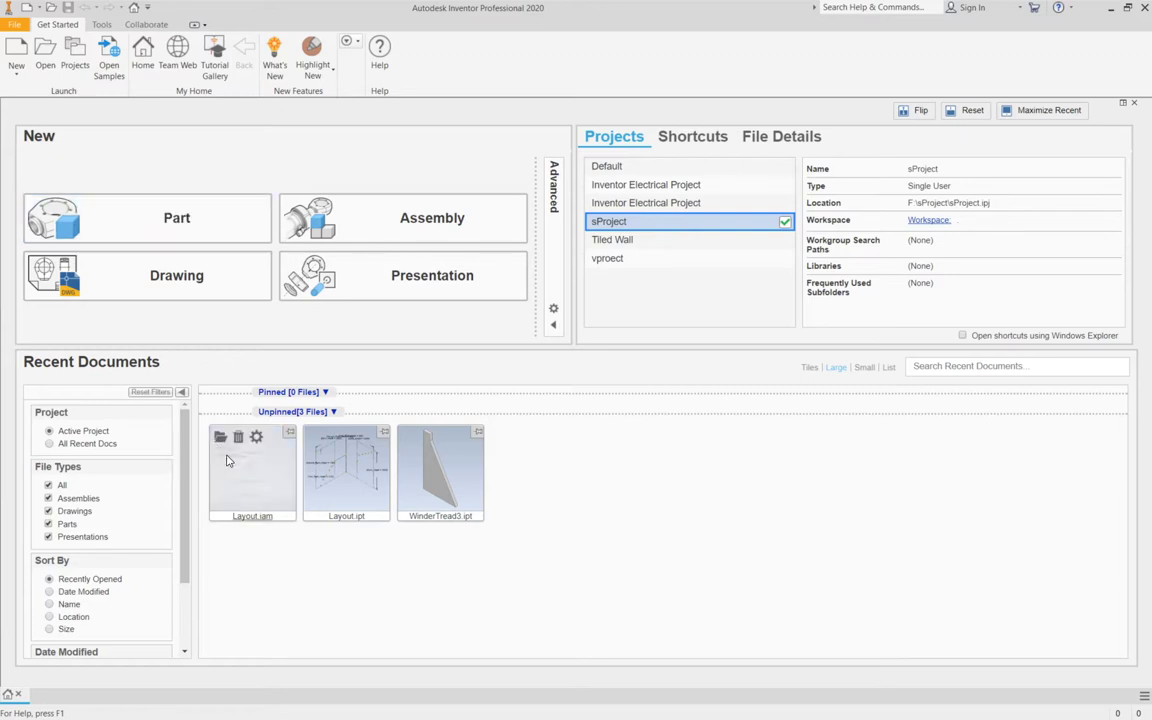
Open the recent assembly Layout.iam and update it with the changed components.
left_click(249, 470)
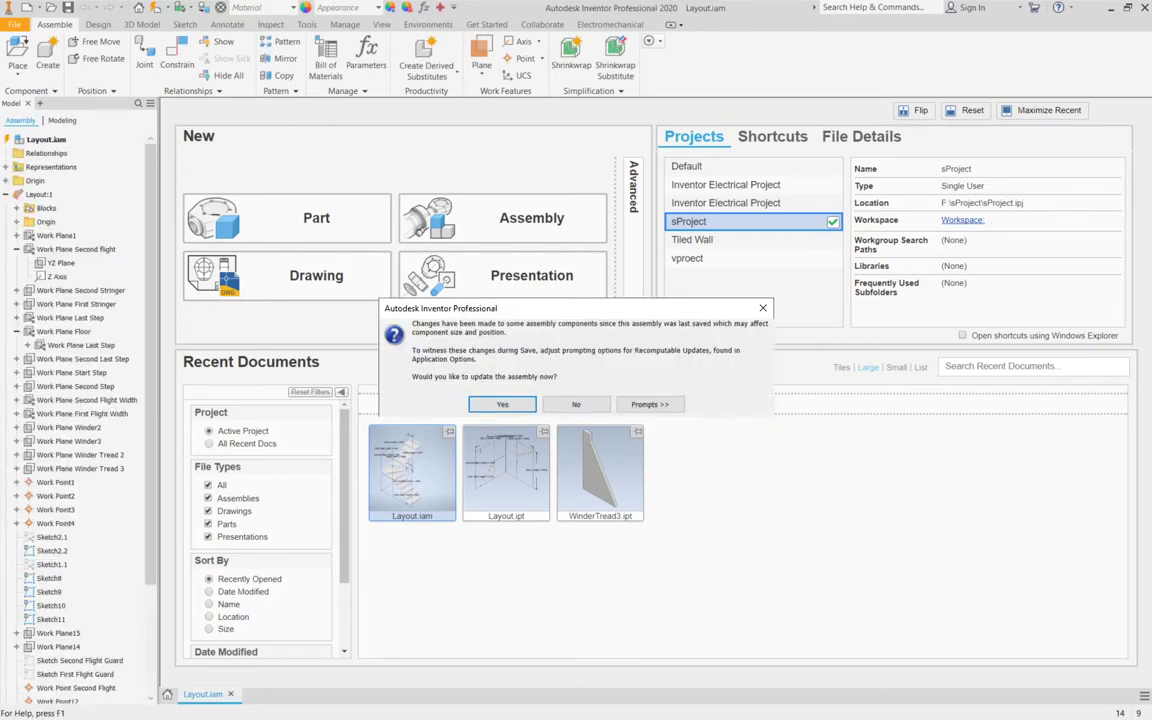
left_click(500, 404)
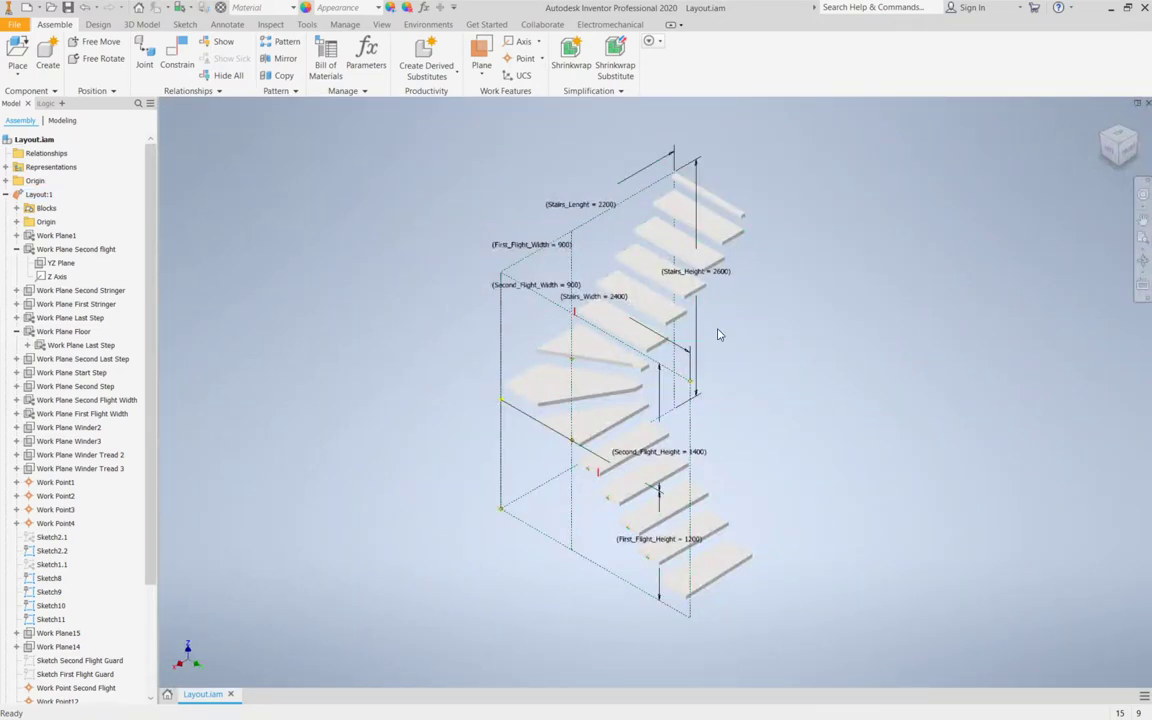
scroll(718, 331, "down", 5)
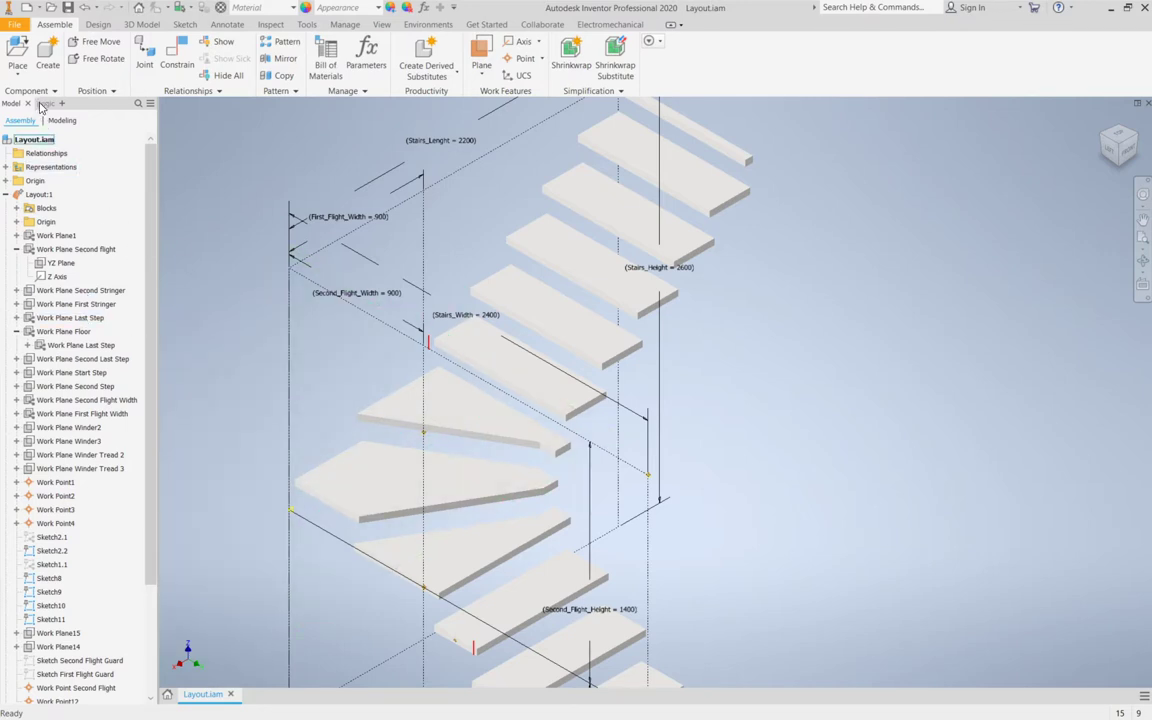
Examine the ReadOnly property of the second flight's Number of steps parameter in the iLogic Form 1 definition, leaving the form unchanged.
left_click(41, 107)
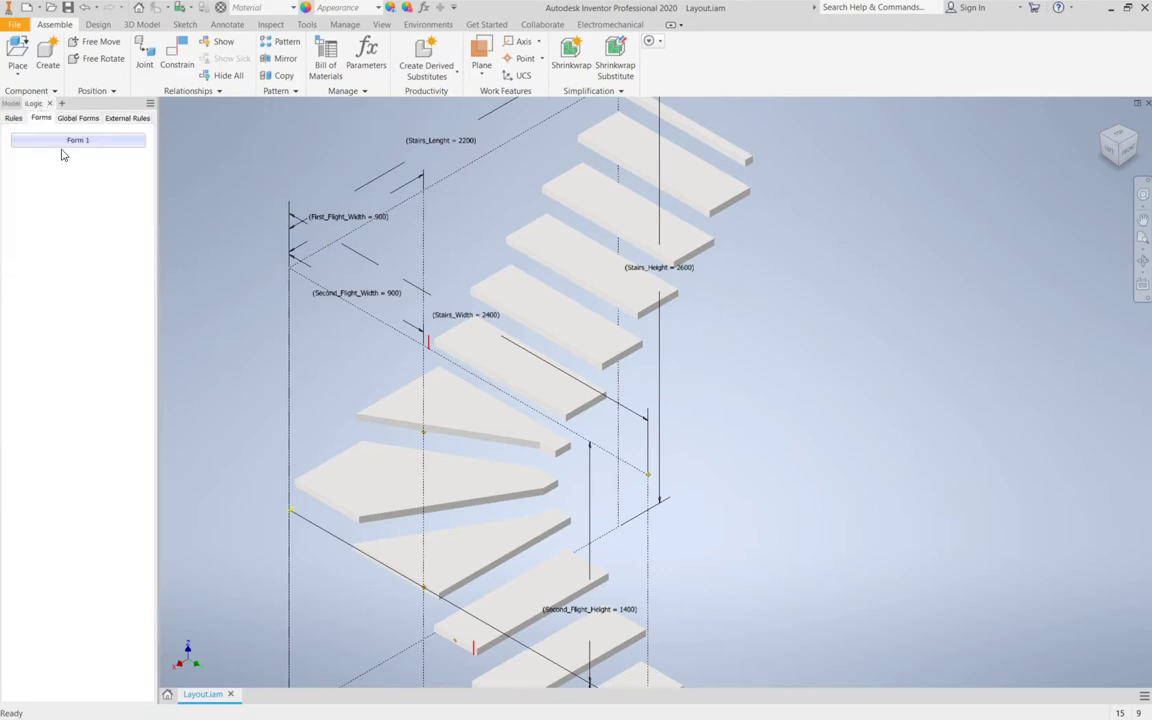
right_click(65, 143)
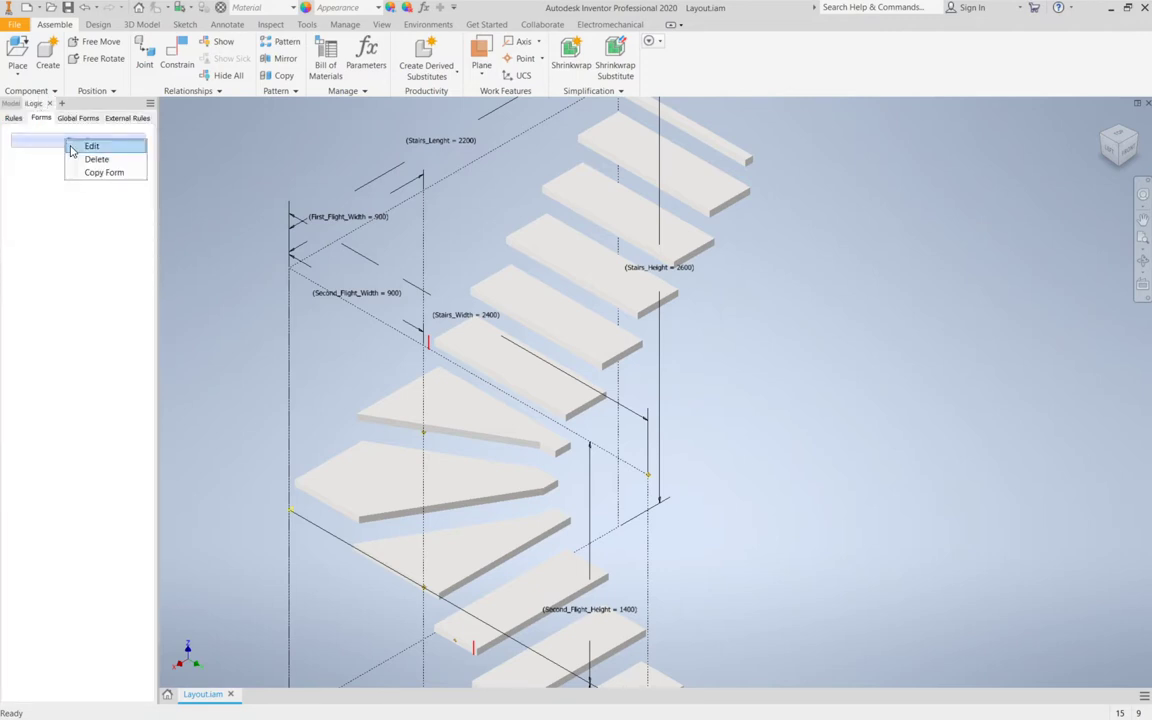
key("Escape")
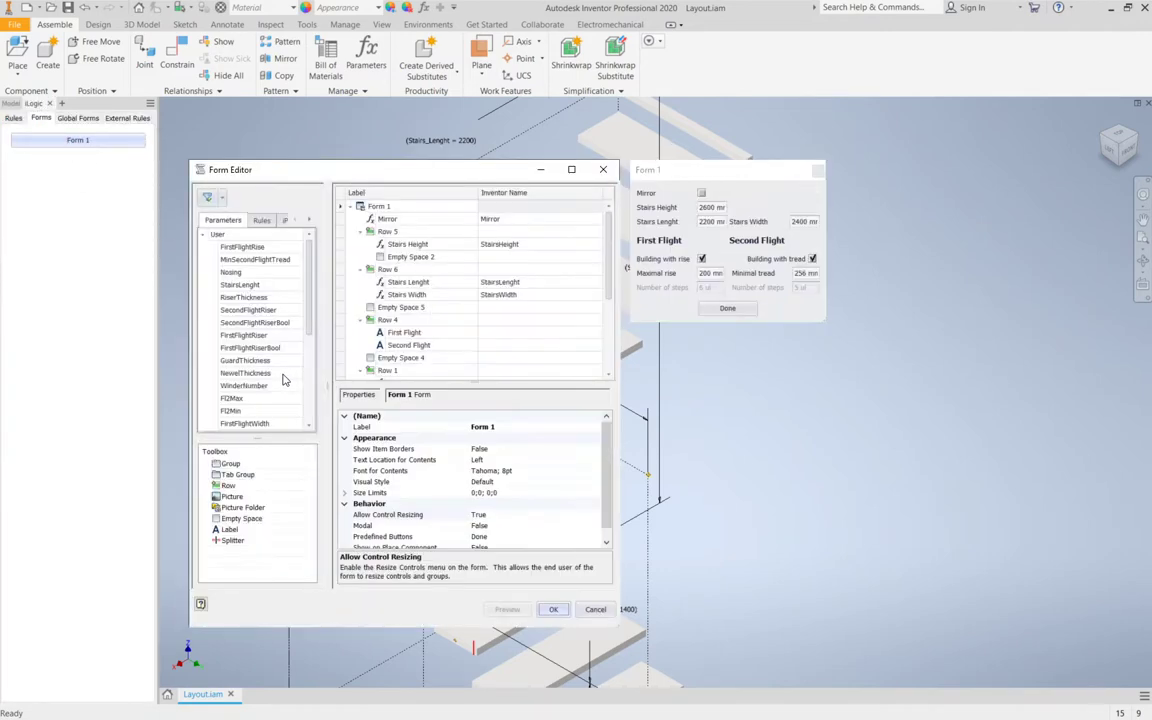
scroll(449, 320, "down", 4)
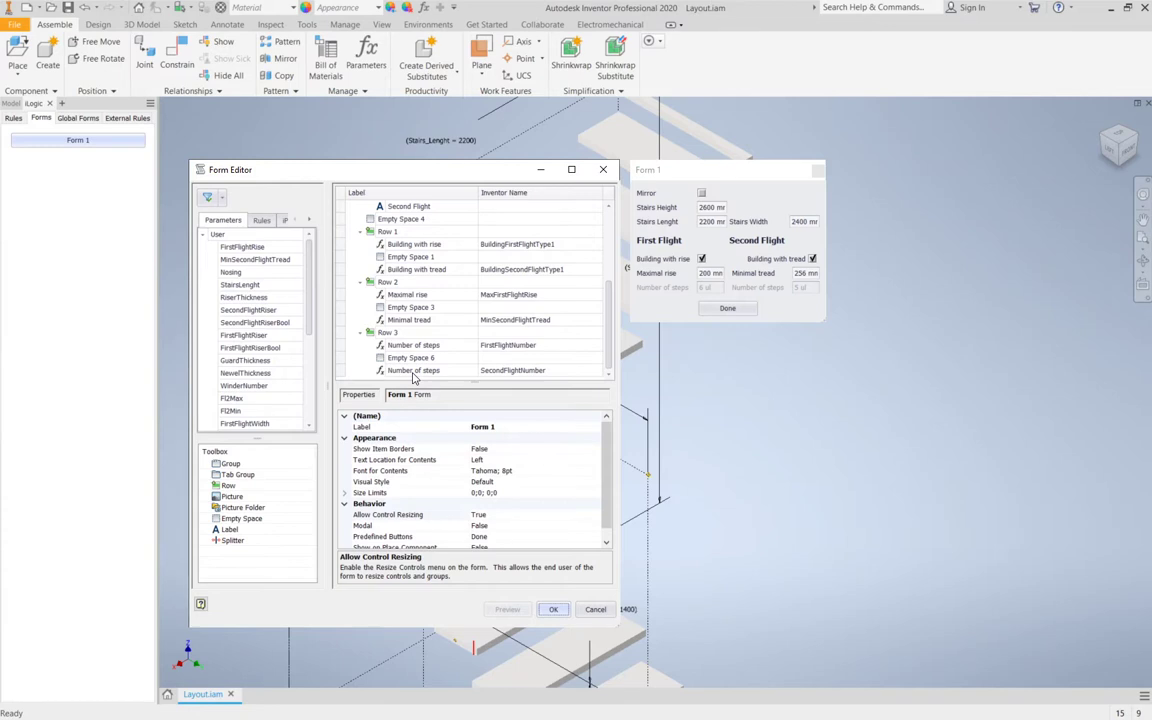
double_click(413, 372)
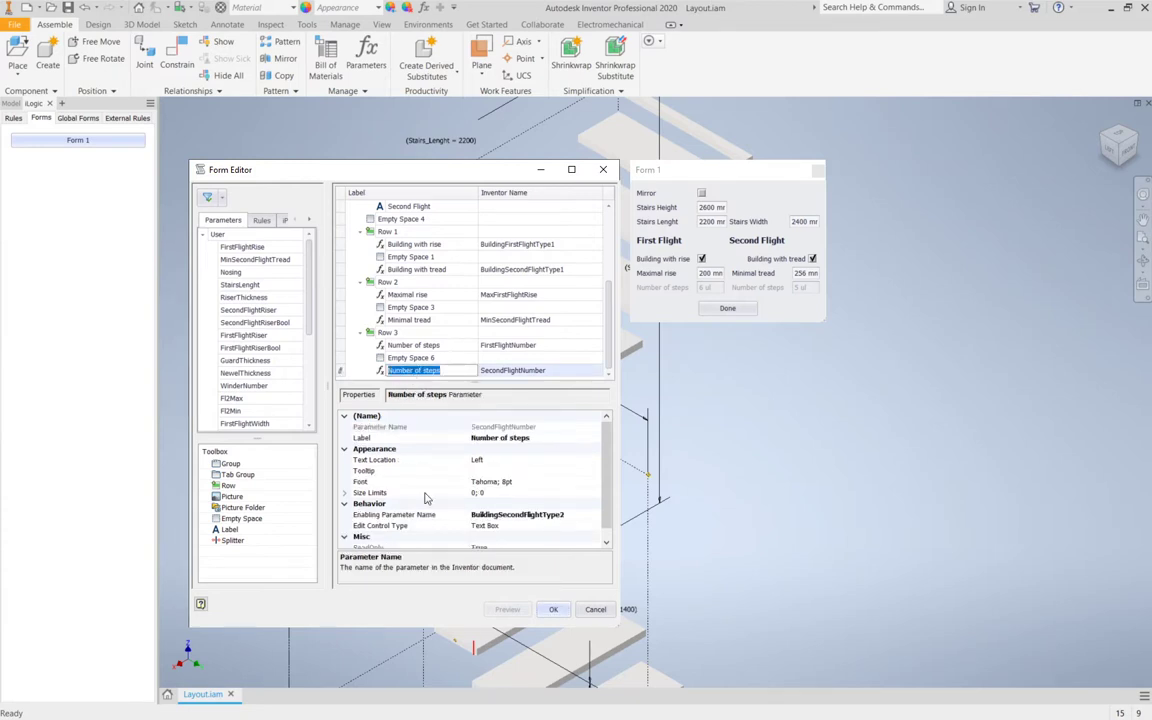
scroll(386, 448, "down", 1)
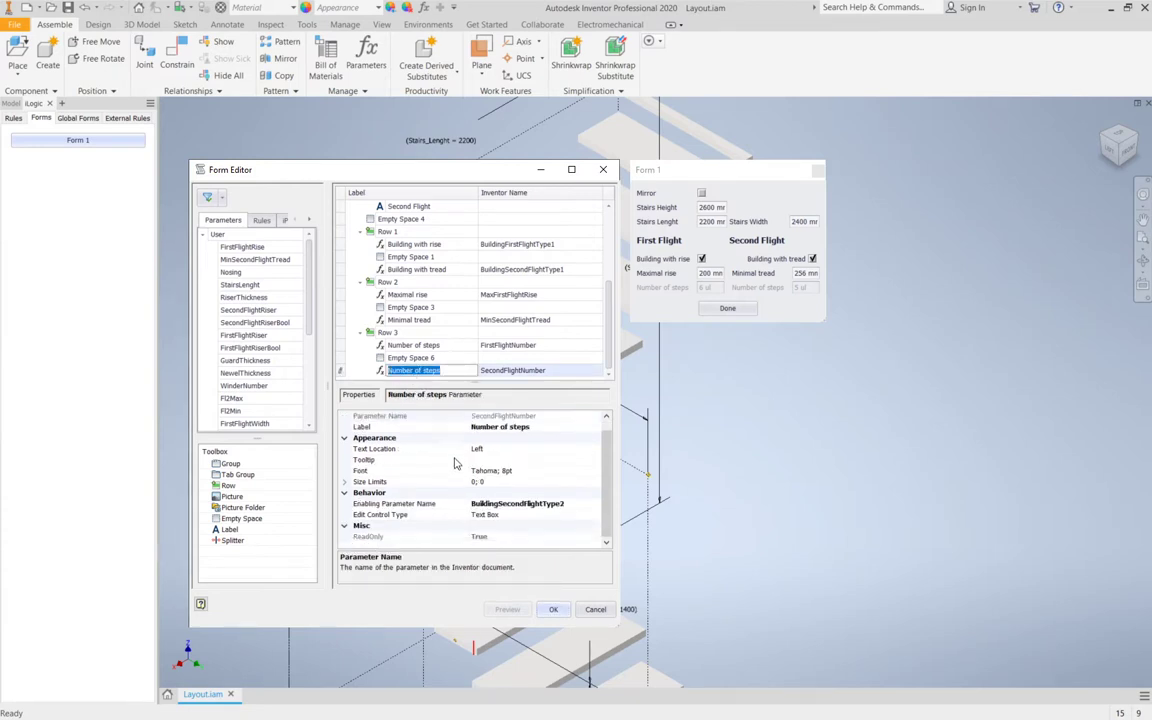
left_click(482, 537)
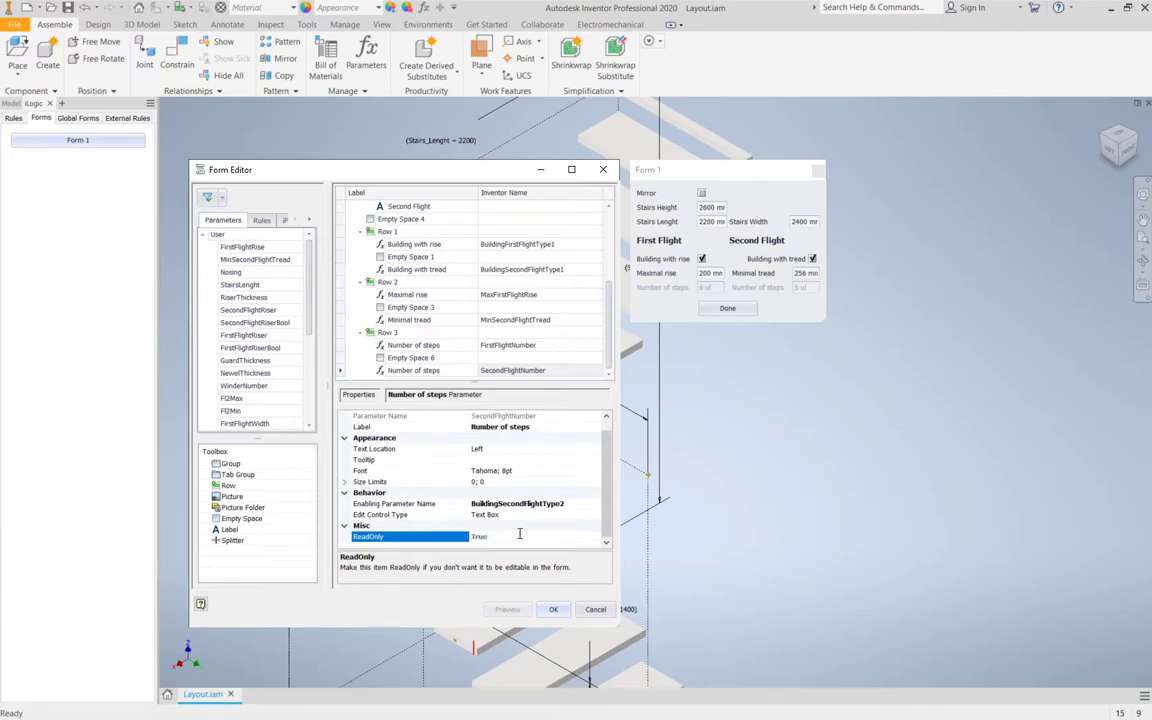
left_click(595, 610)
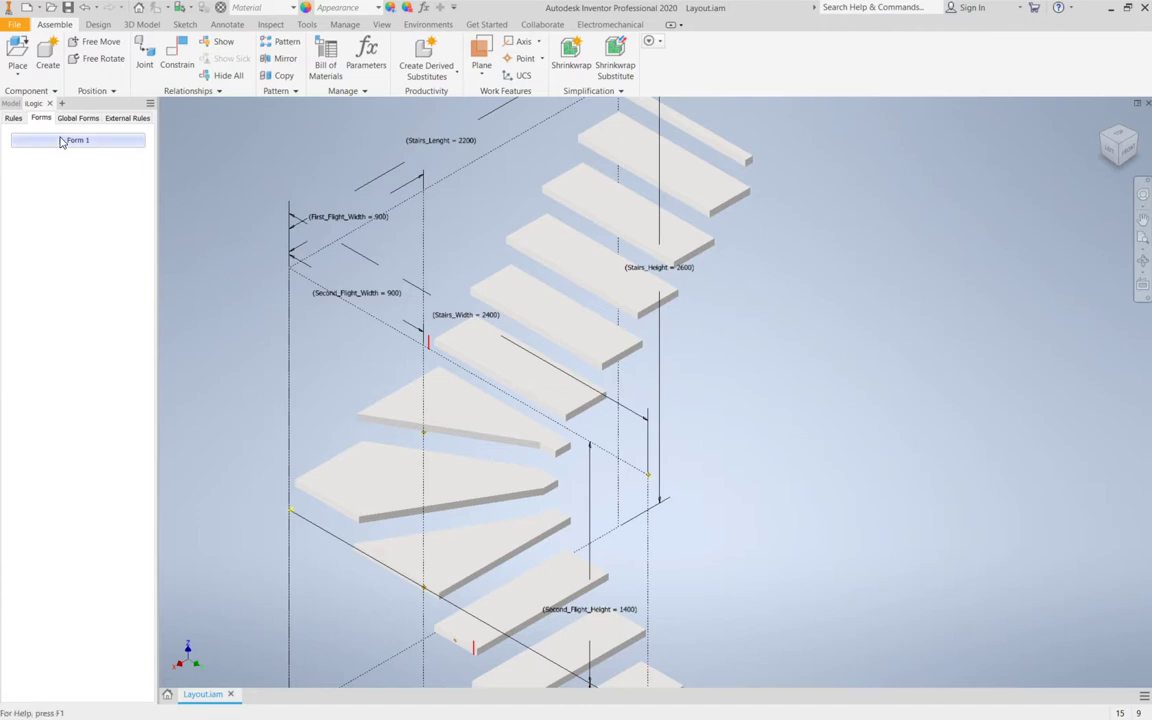
Open the Construct a stairs iLogic rule for editing and list the assembly's user parameters down to SecondFlightNumber.
left_click(13, 118)
left_click(33, 143)
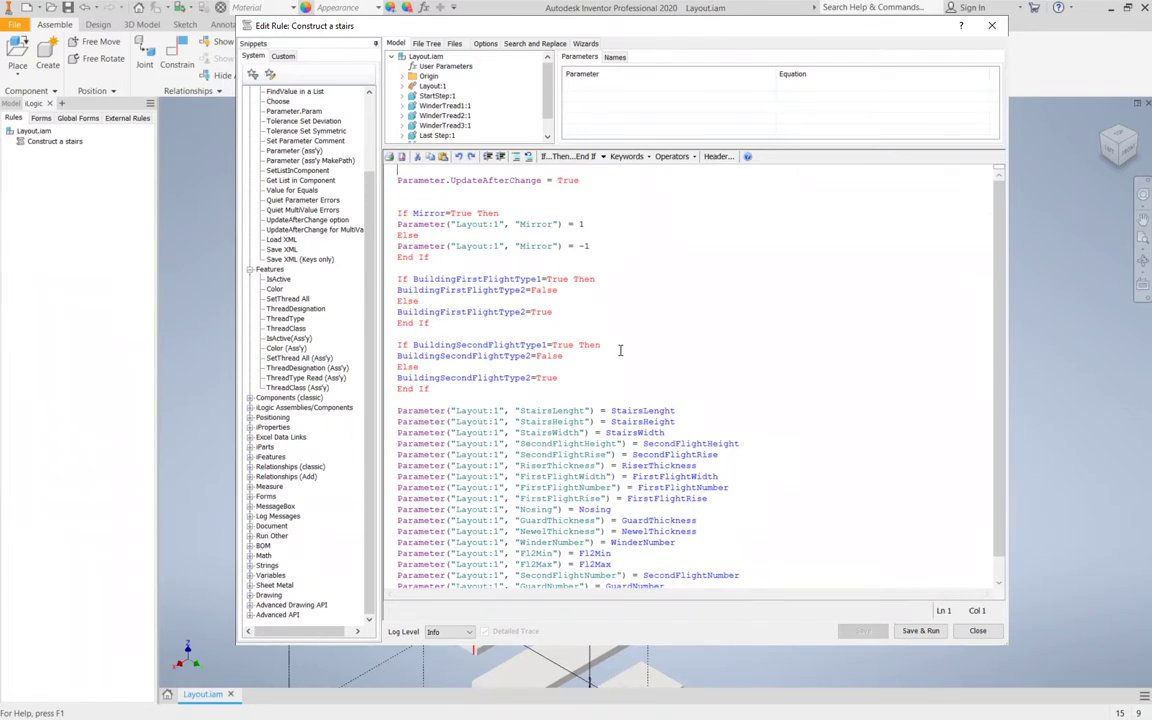
left_click(428, 66)
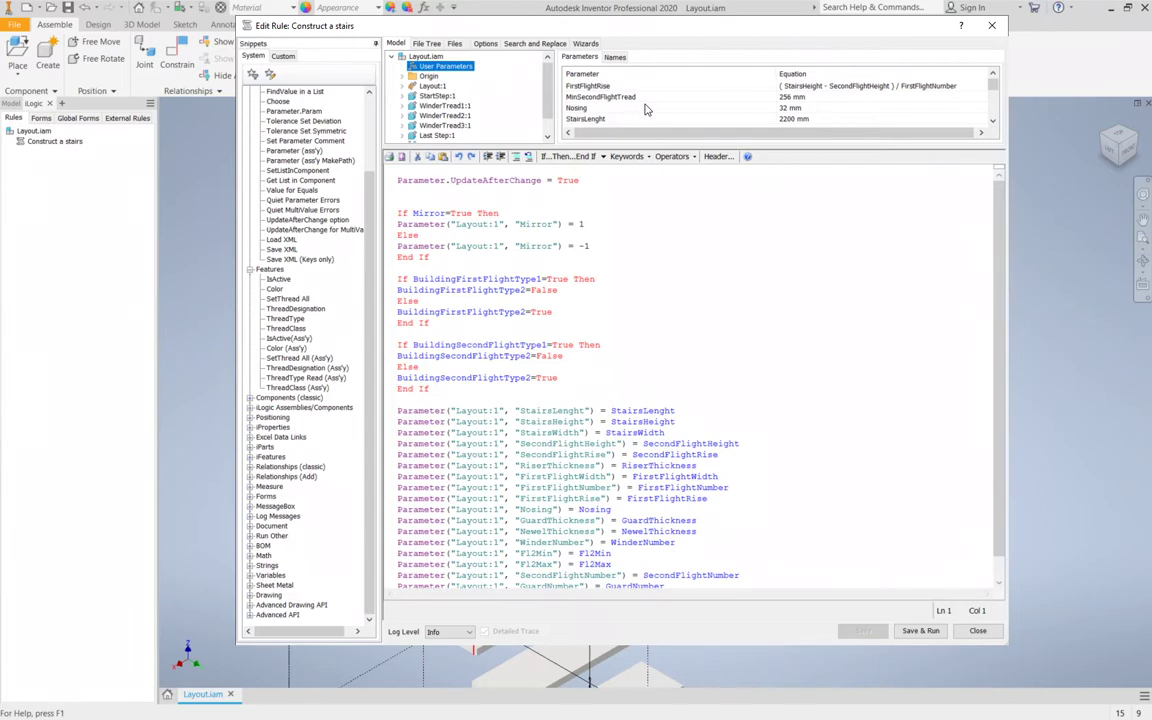
scroll(645, 109, "down", 2)
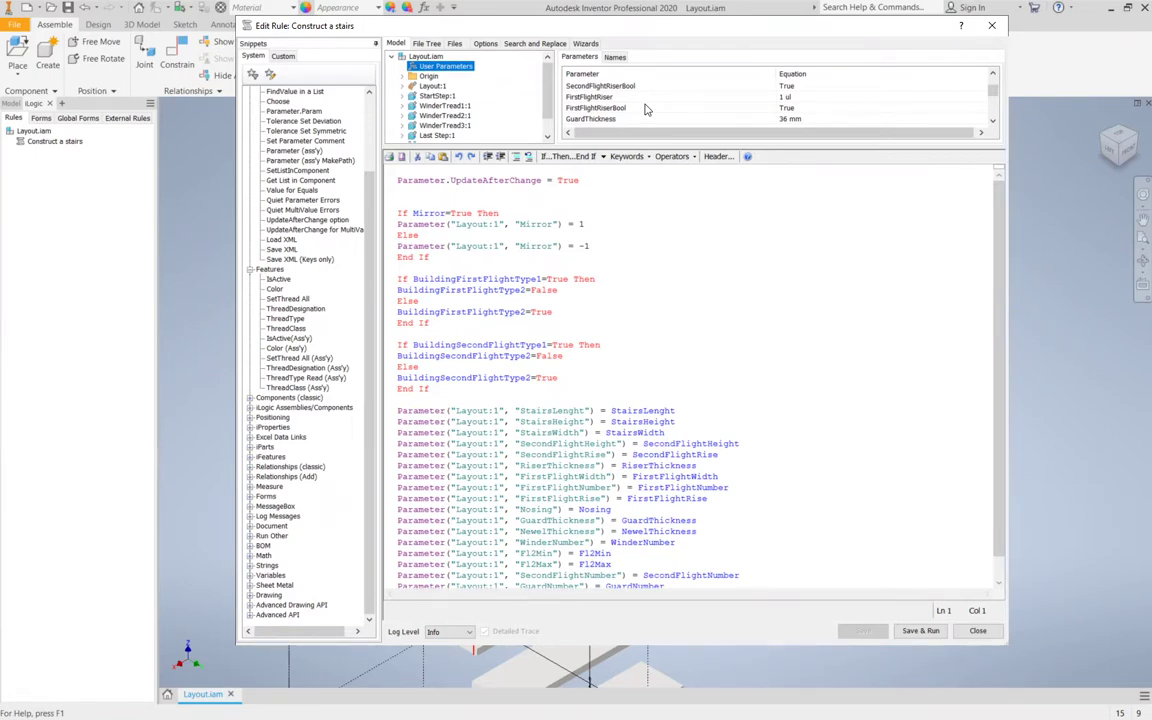
scroll(645, 109, "up", 3)
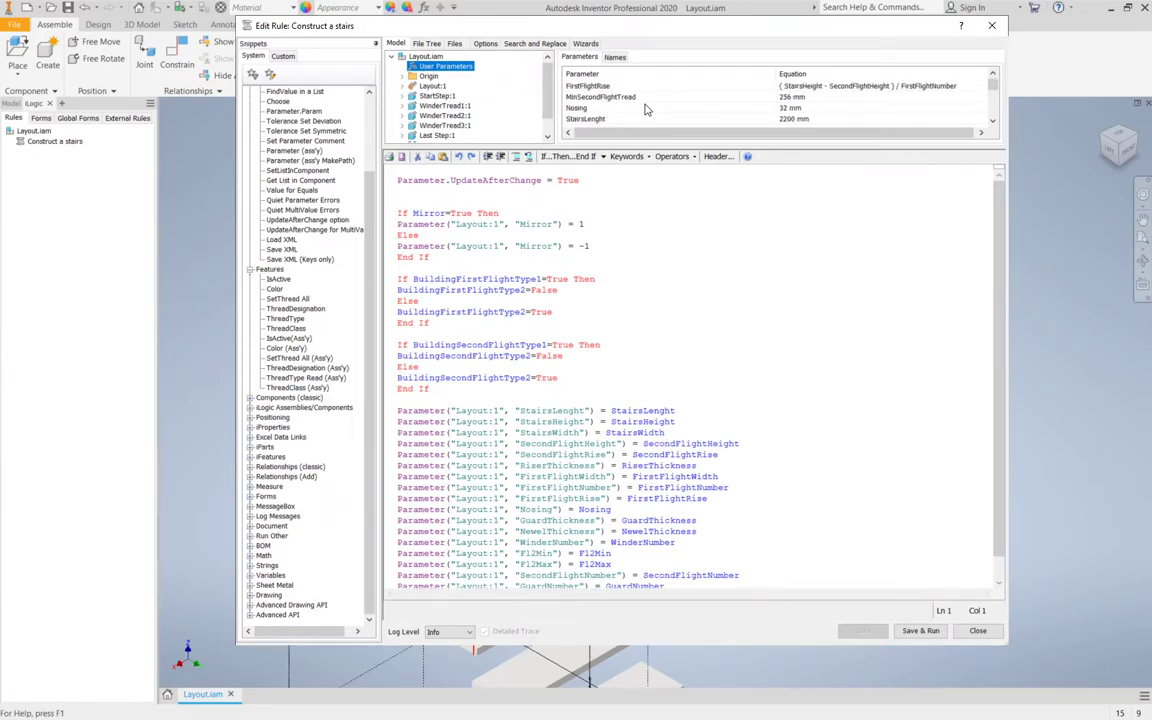
scroll(645, 109, "down", 3)
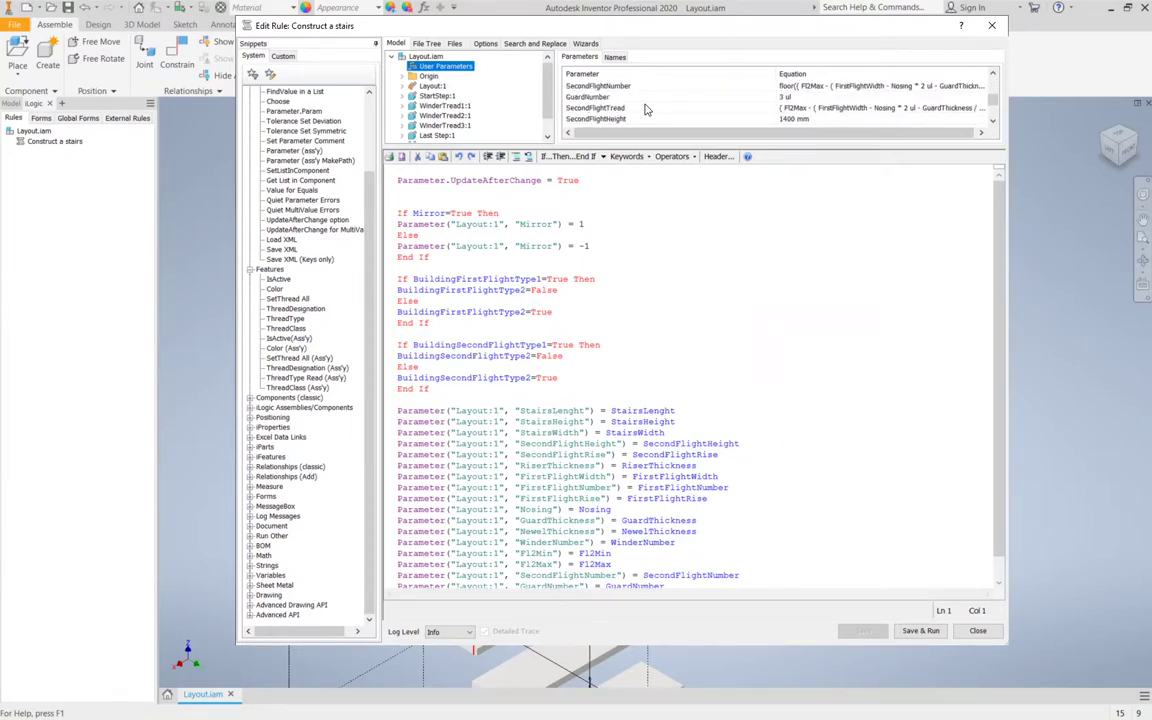
Insert the SecondFlightNumber parameter with its current equation before Else in the BuildingFirstFlightType1 condition, then save and run the rule.
left_click(619, 88)
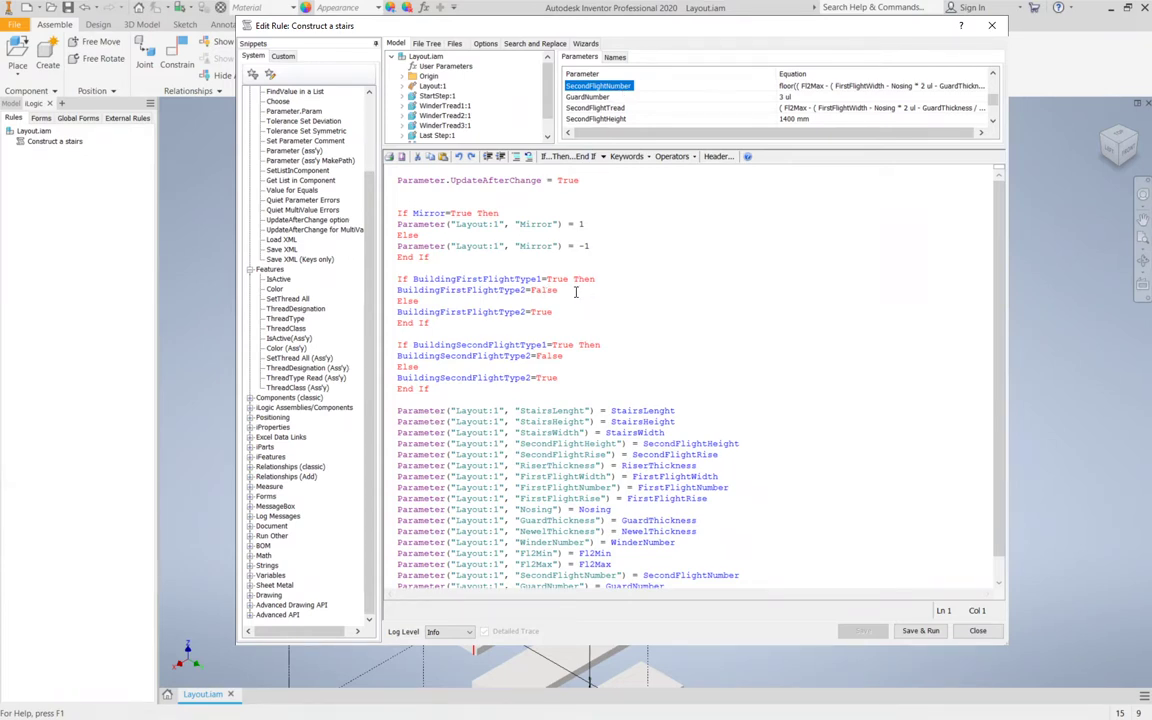
left_click(398, 302)
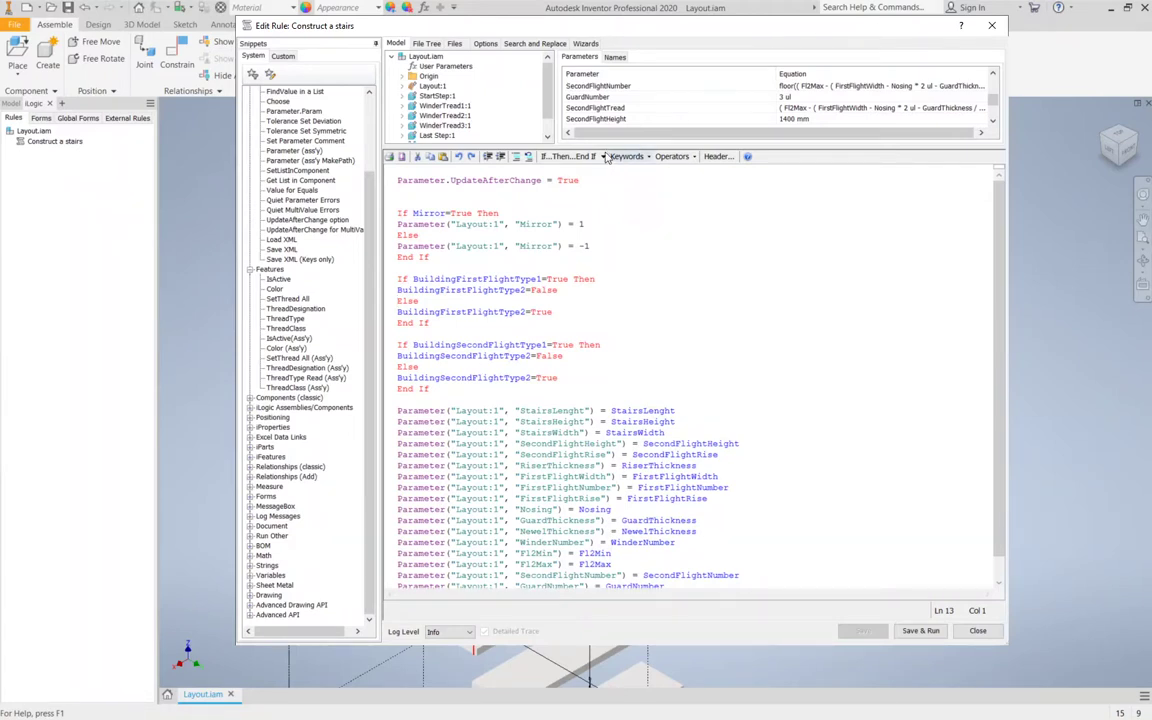
right_click(611, 86)
left_click(645, 94)
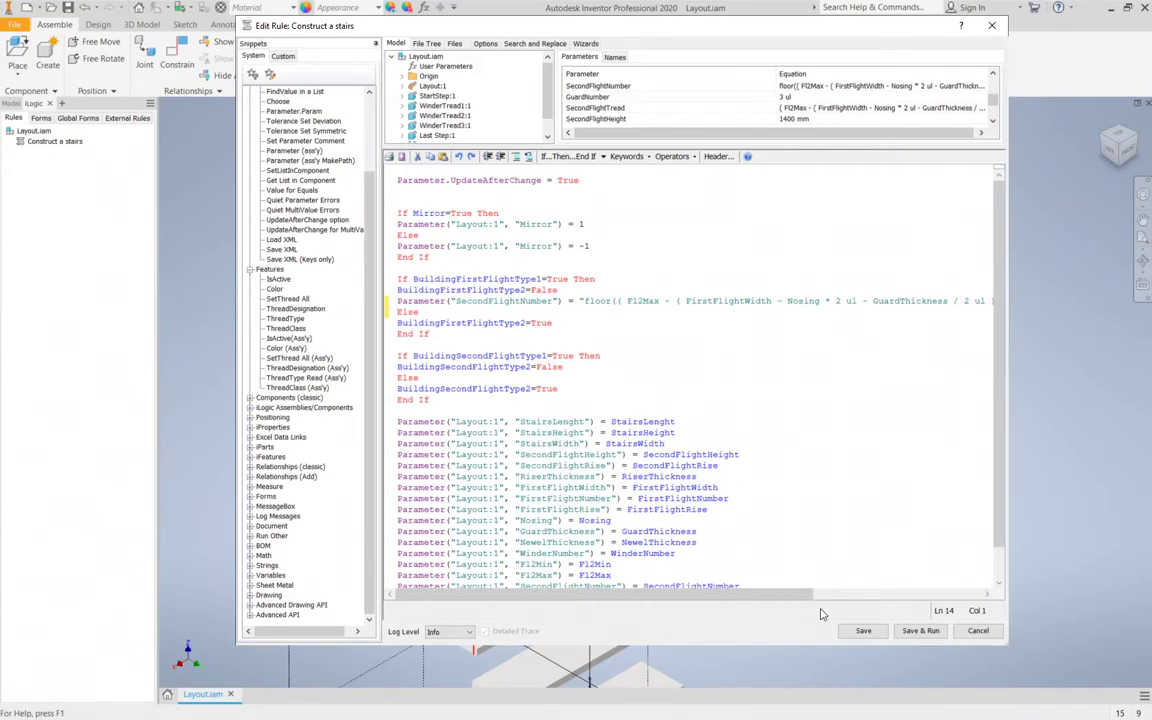
left_click(912, 636)
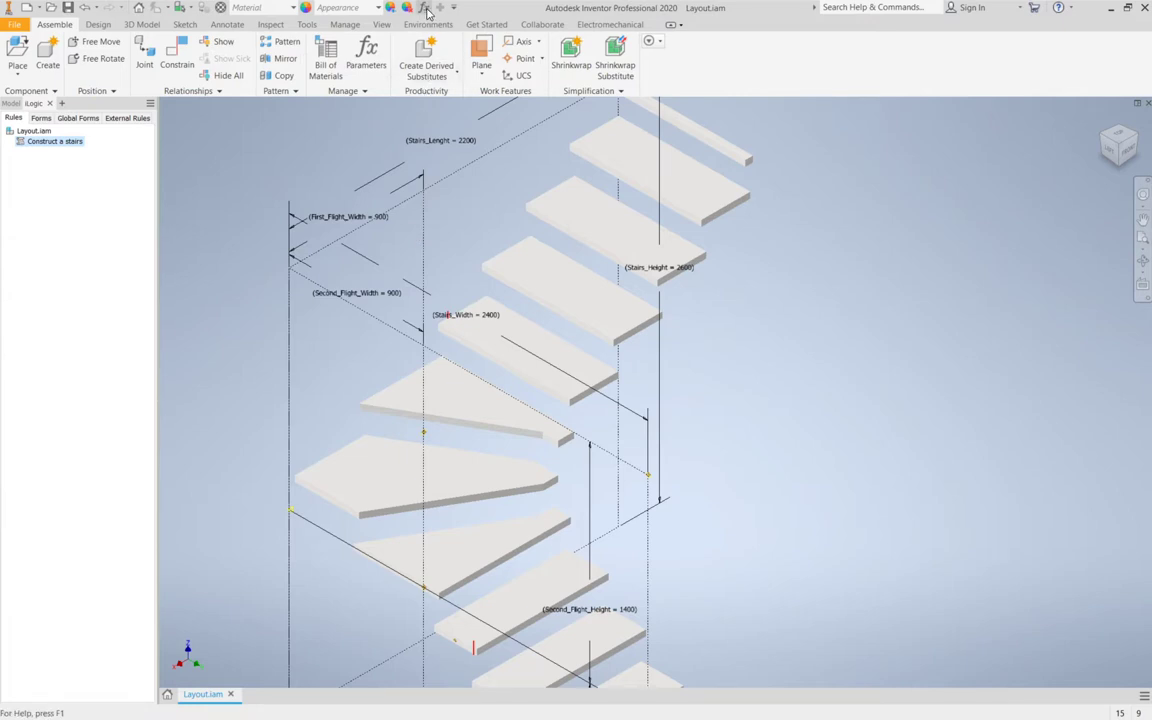
Try to override the SecondFlightNumber equation with the fixed value 5 in the assembly's user parameters.
left_click(366, 60)
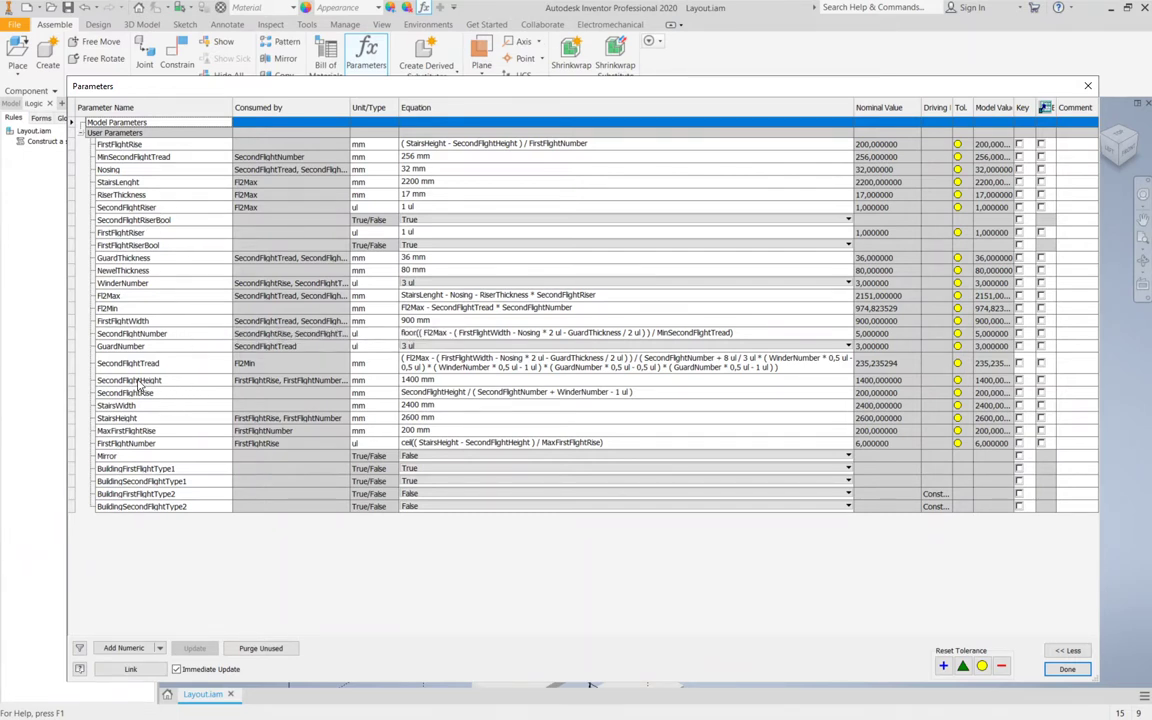
left_click(404, 334)
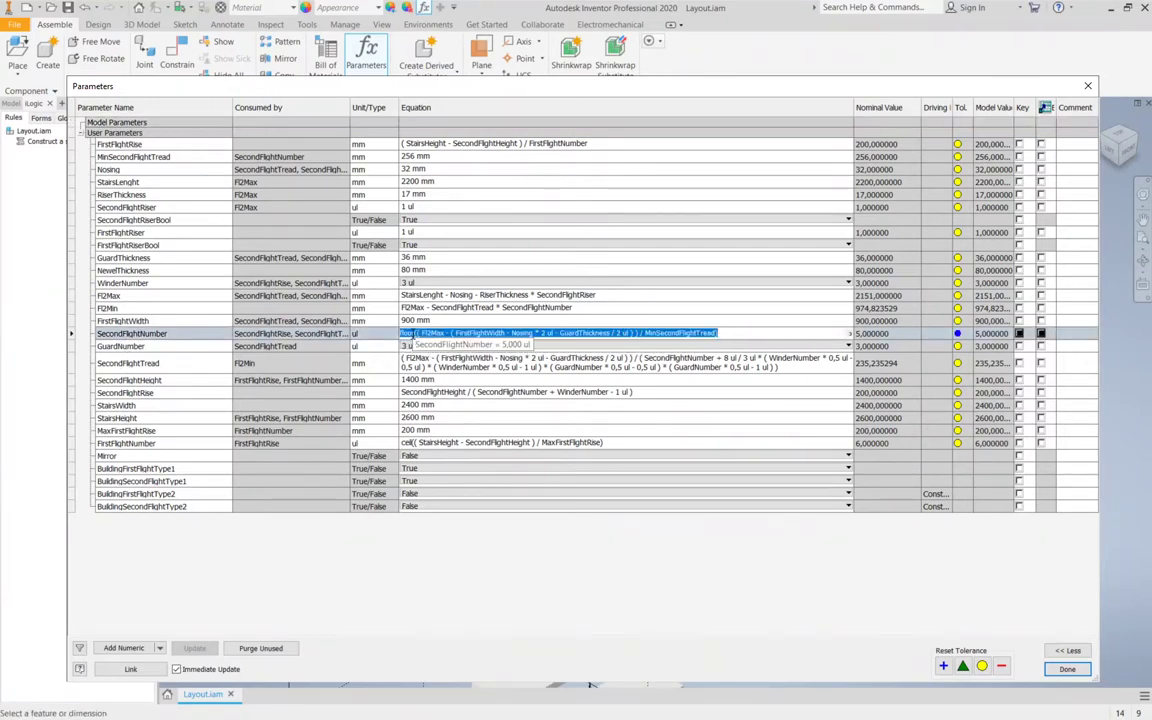
key("BackSpace")
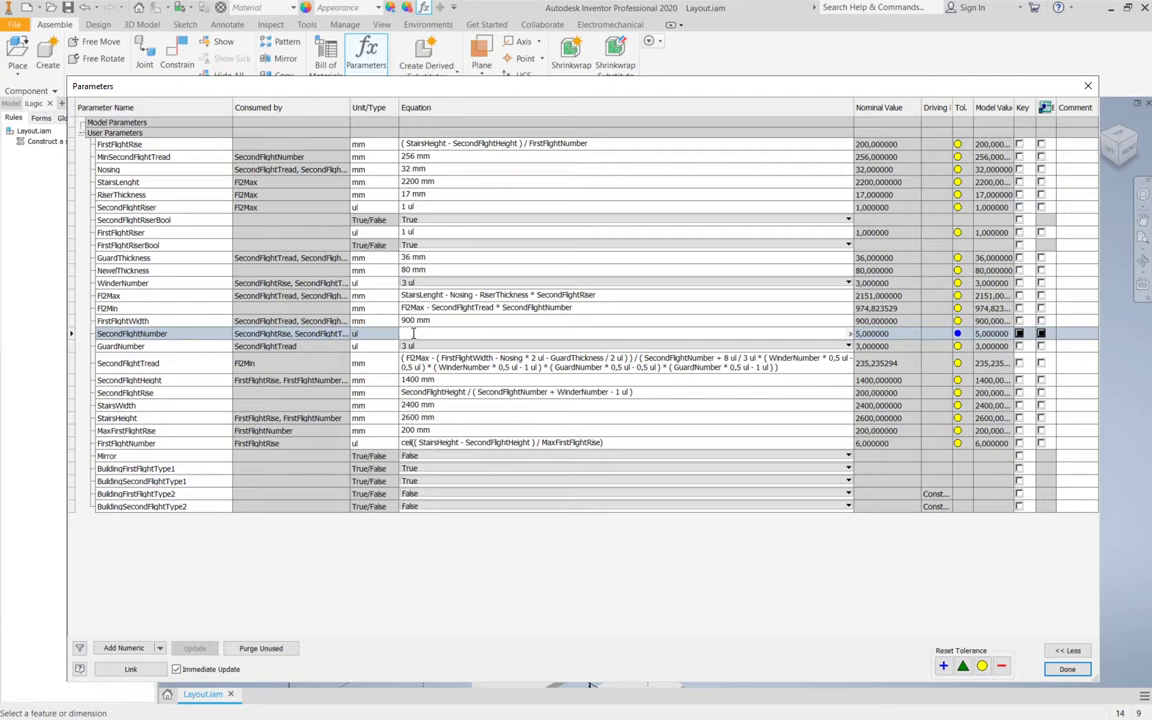
type("5")
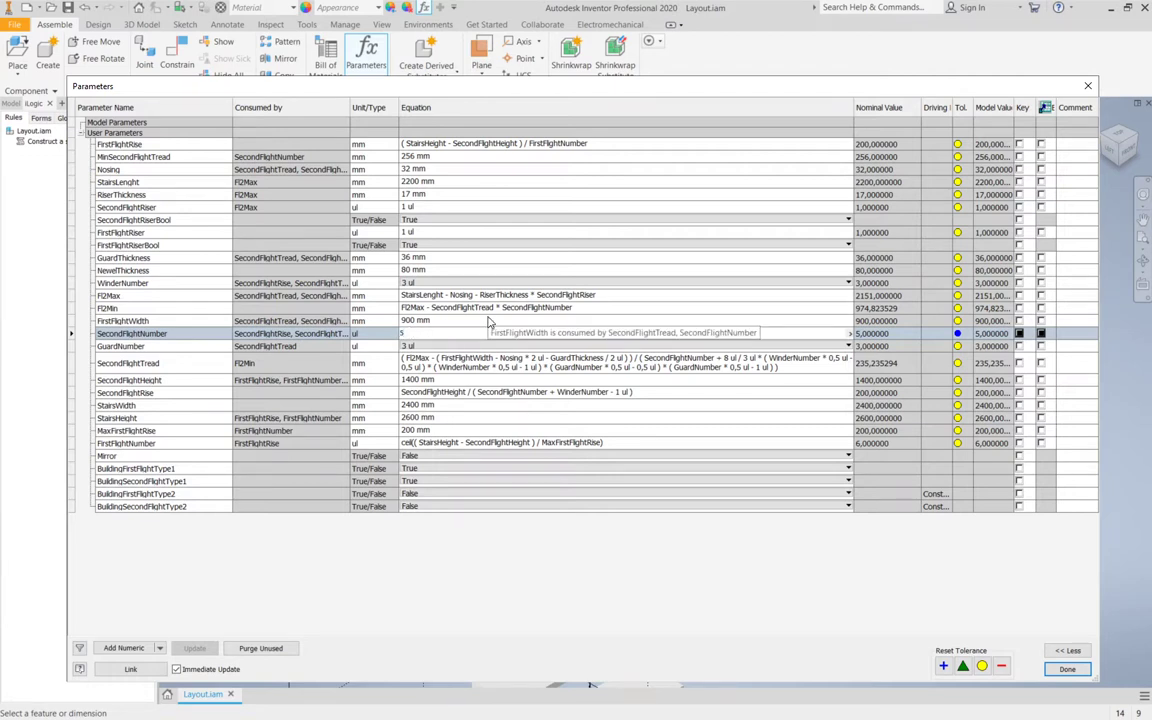
type("floor(( F2Max - ( FirstFlightWidth - Nosing * 2 ul - GuardThickness / 2 ul ) ) / MinSecondFlightTread)")
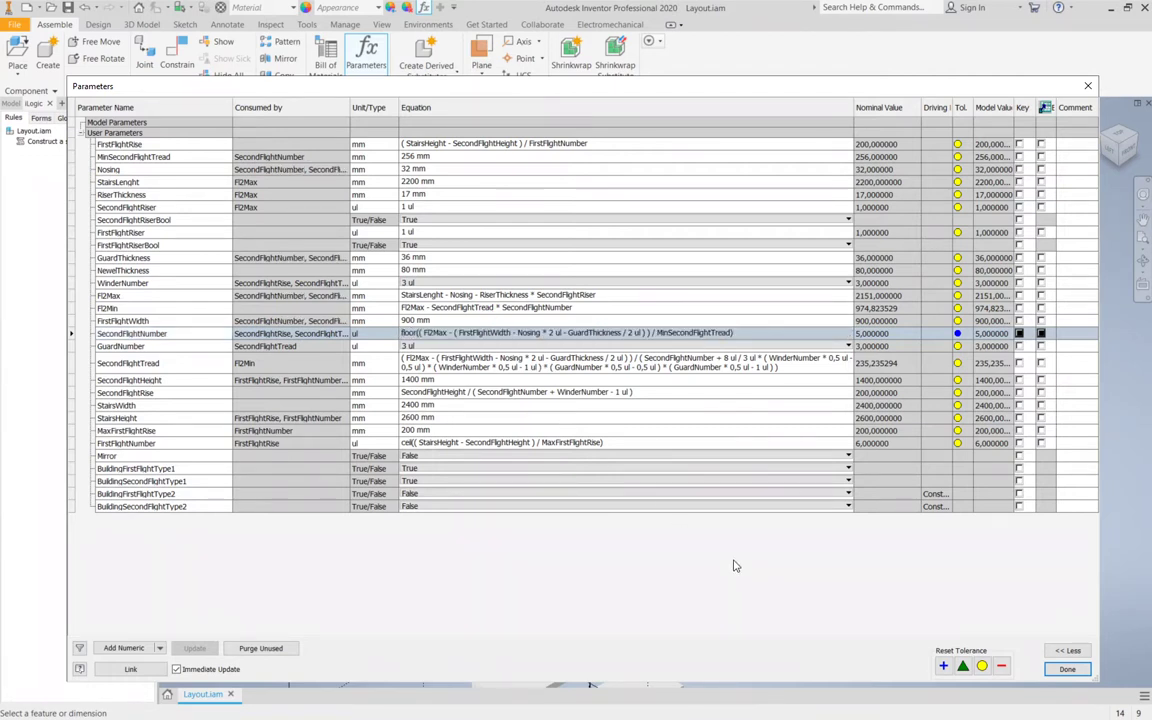
left_click(609, 334)
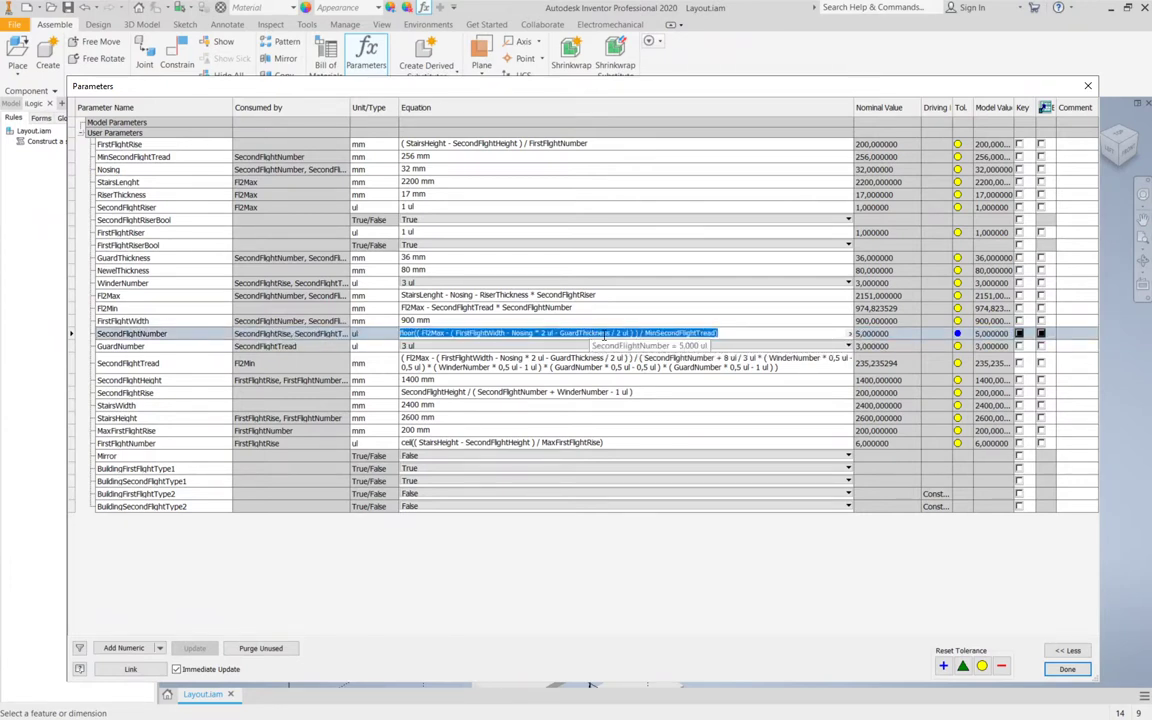
type("5")
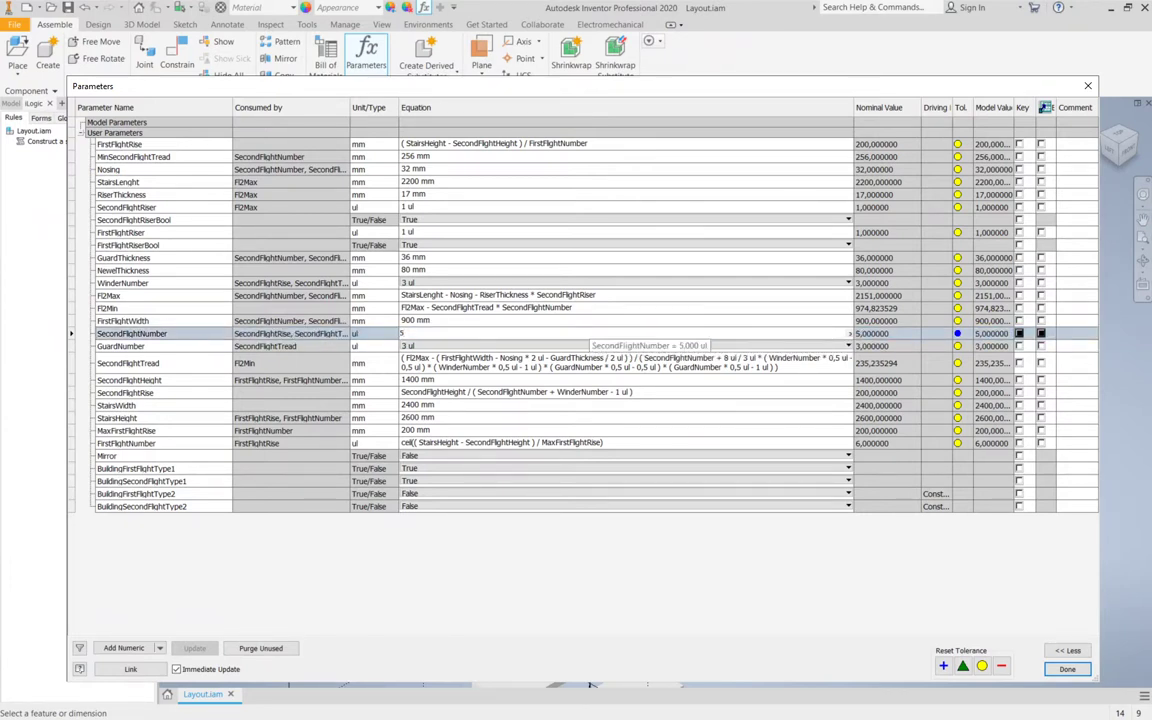
key("Return")
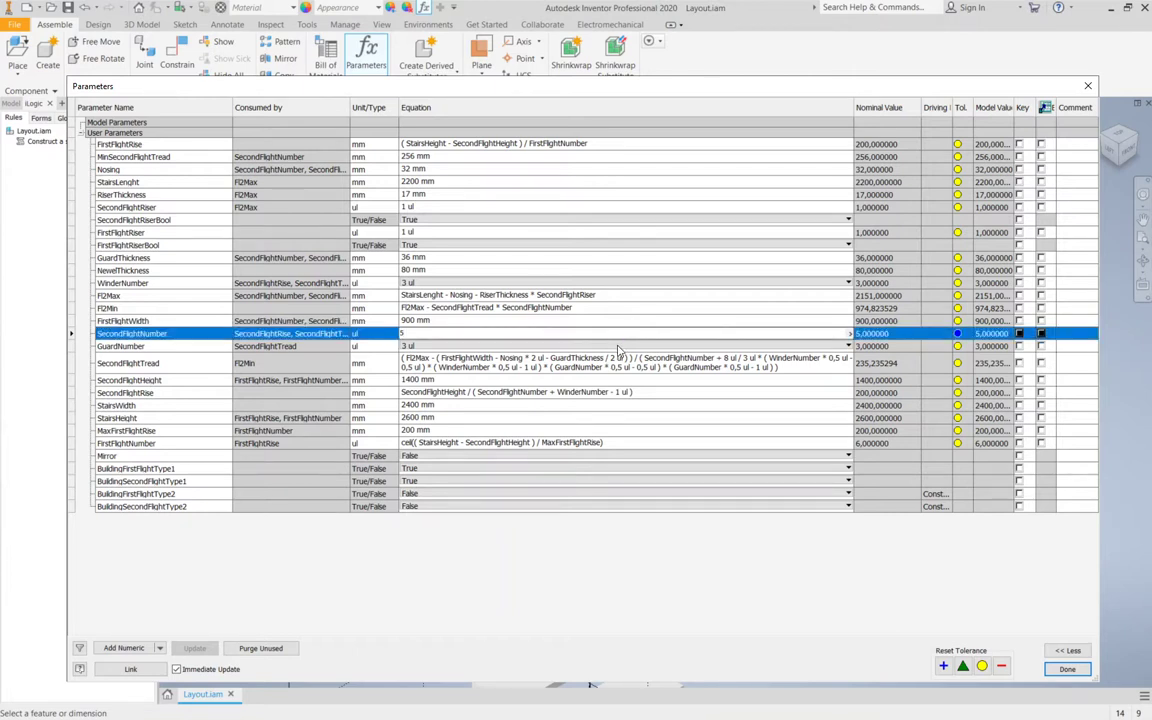
left_click(618, 346)
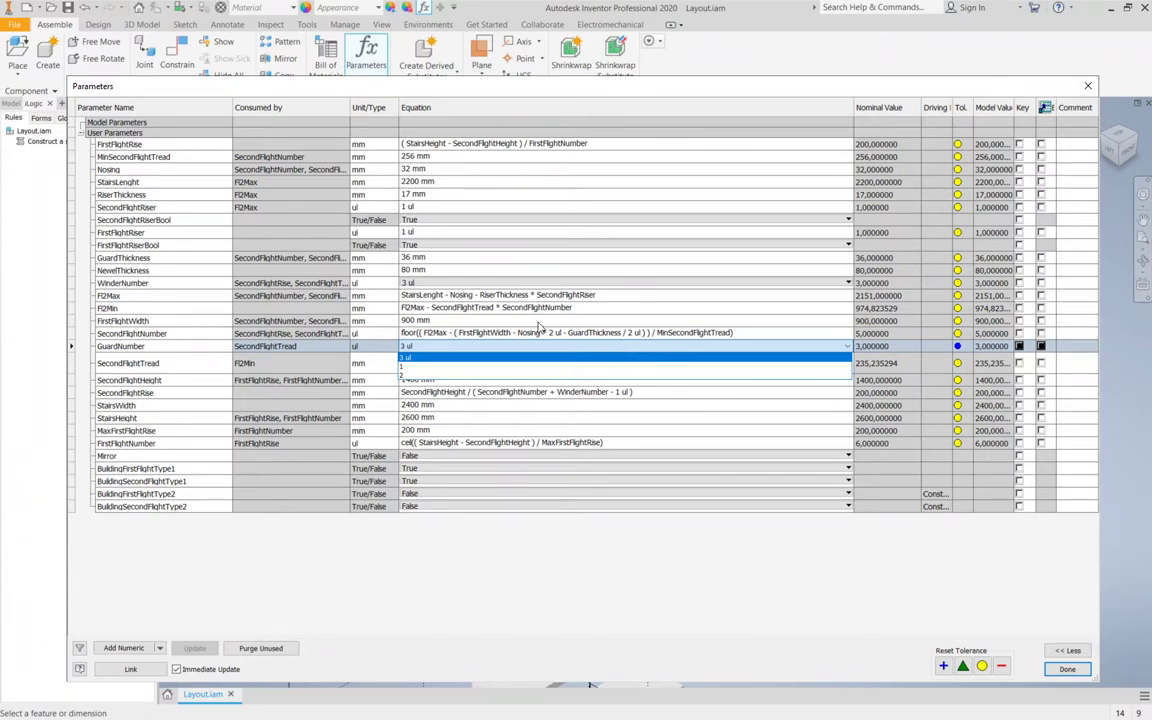
key("Return")
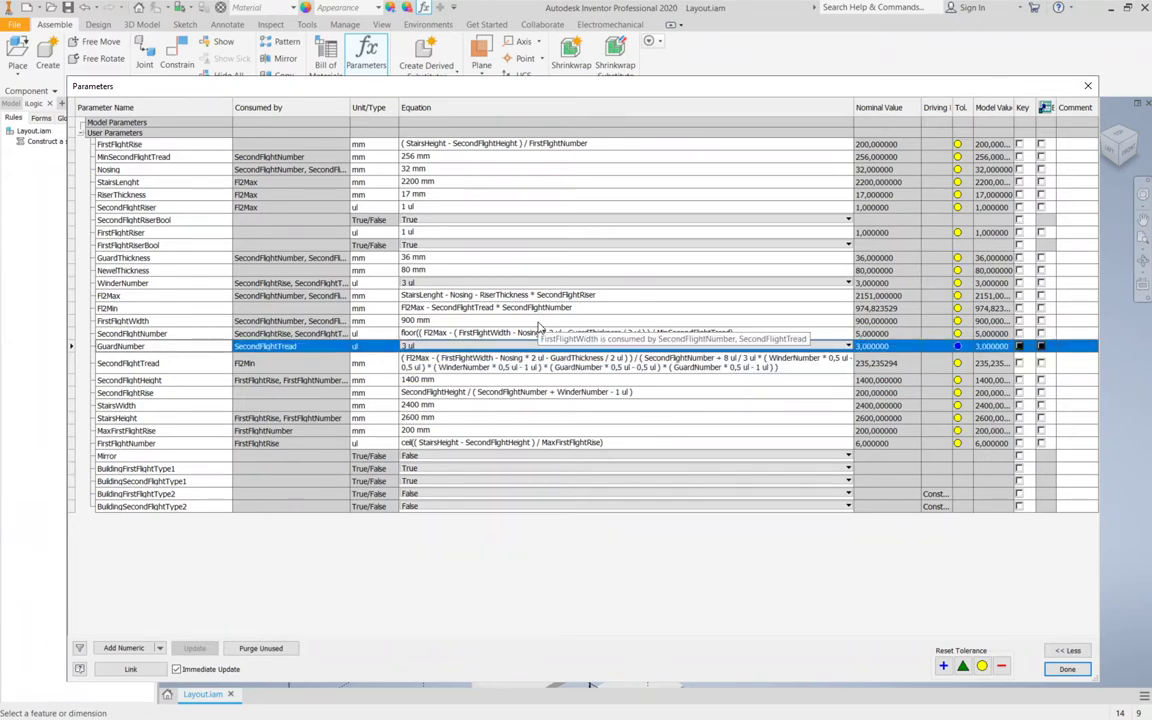
left_click(476, 337)
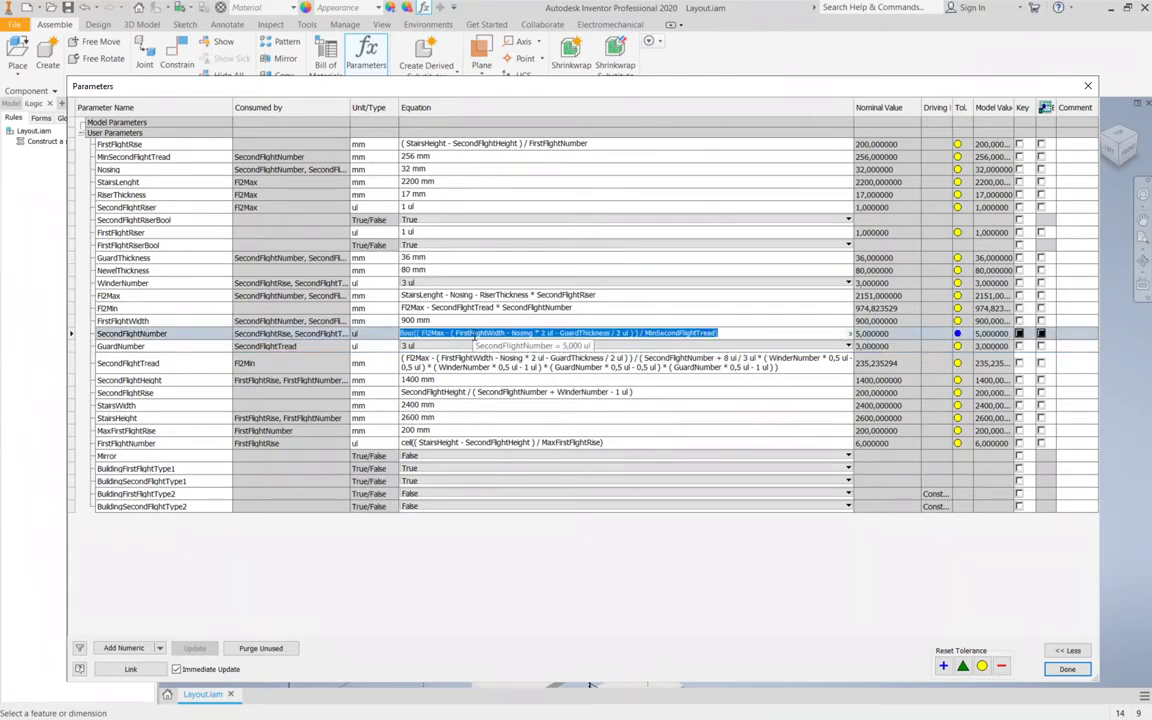
left_click(1067, 671)
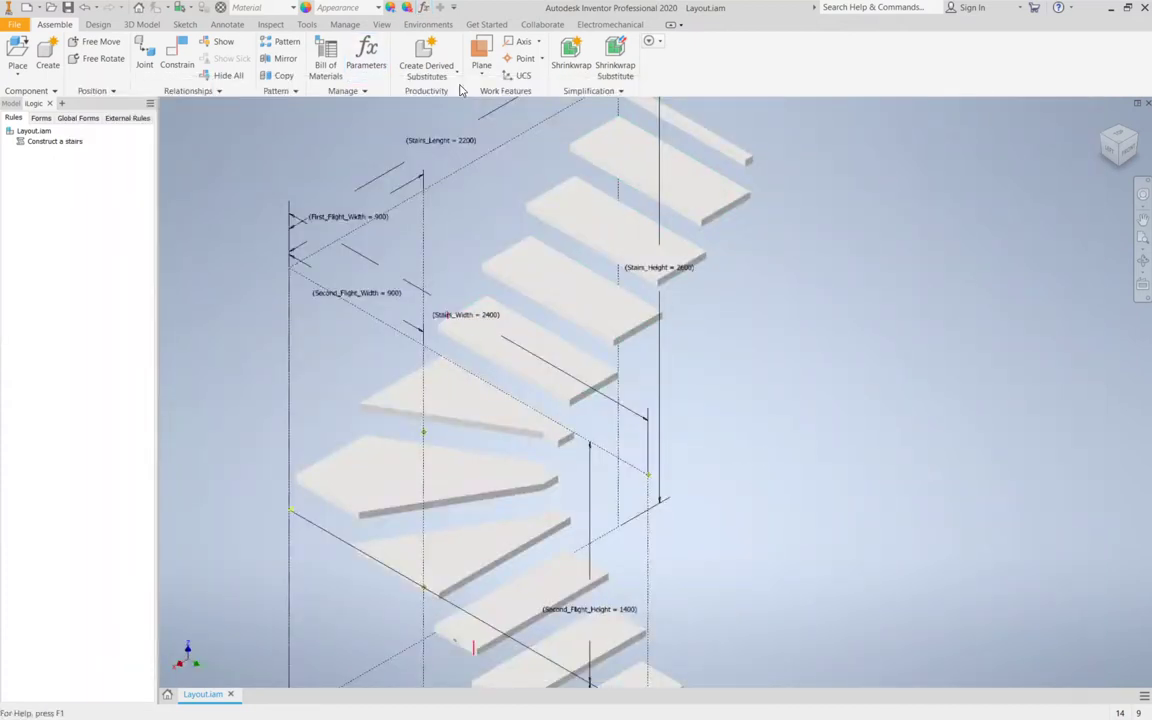
Open Form 1 and turn off Building with tread for the second flight.
left_click(40, 118)
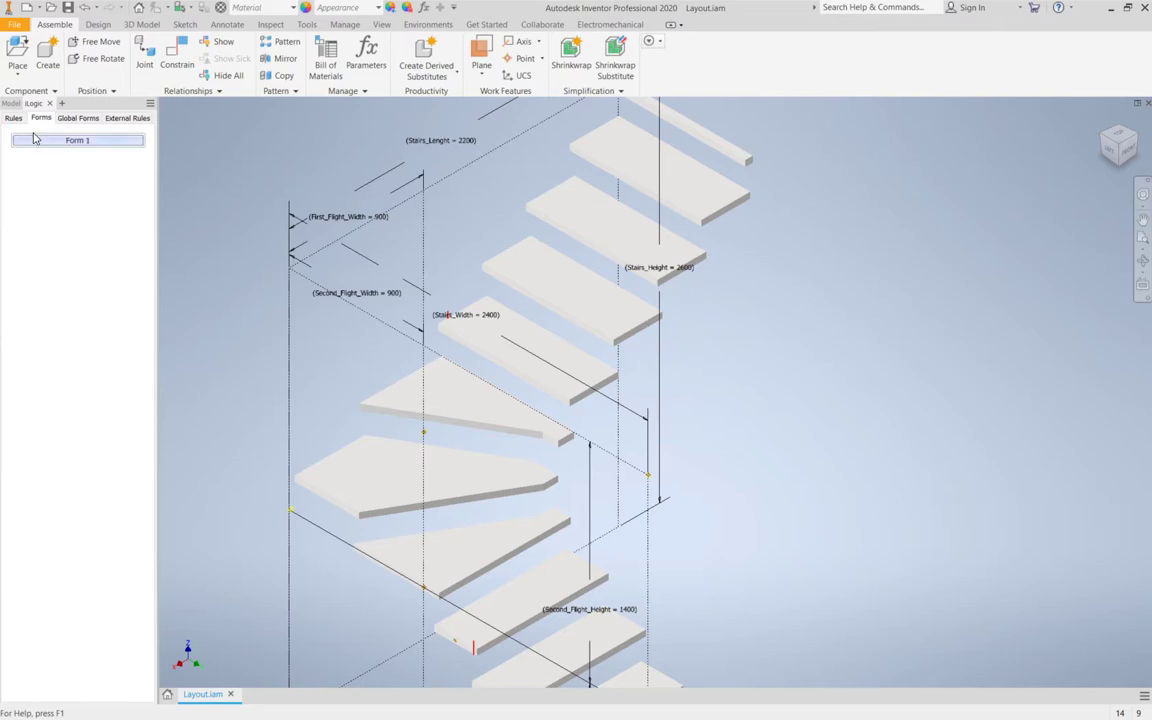
left_click(33, 140)
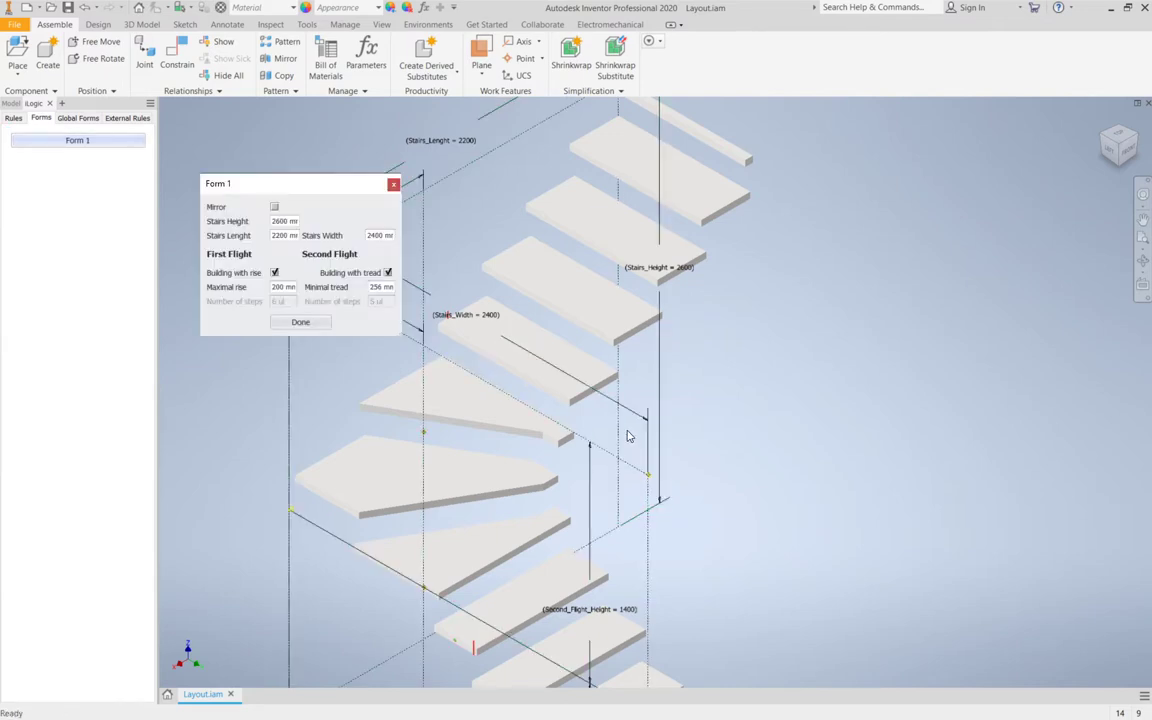
left_click(387, 272)
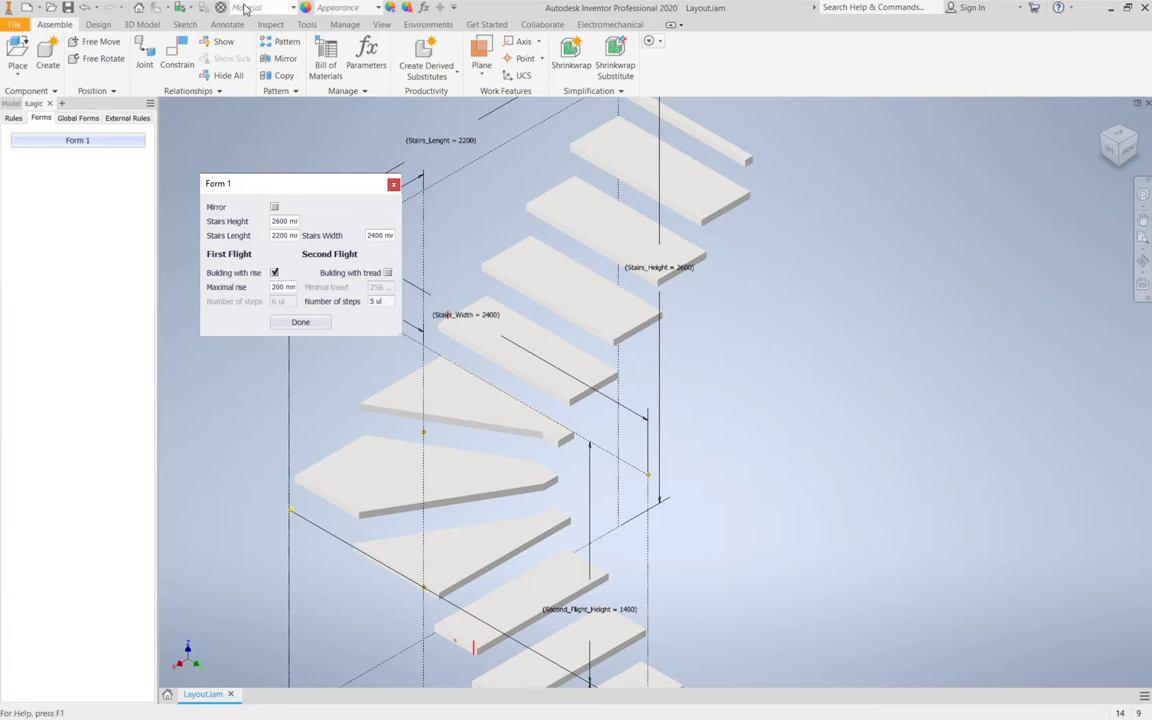
Try to override the SecondFlightNumber equation with the fixed value 6 in the assembly's user parameters.
left_click(366, 57)
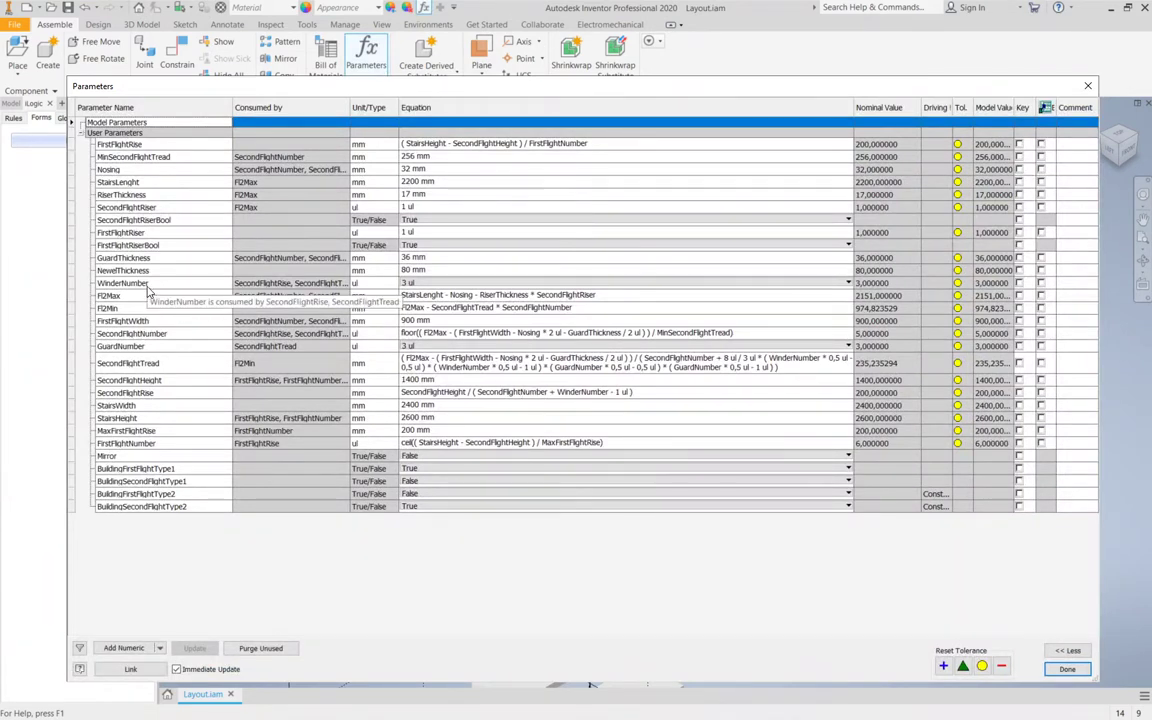
left_click(483, 334)
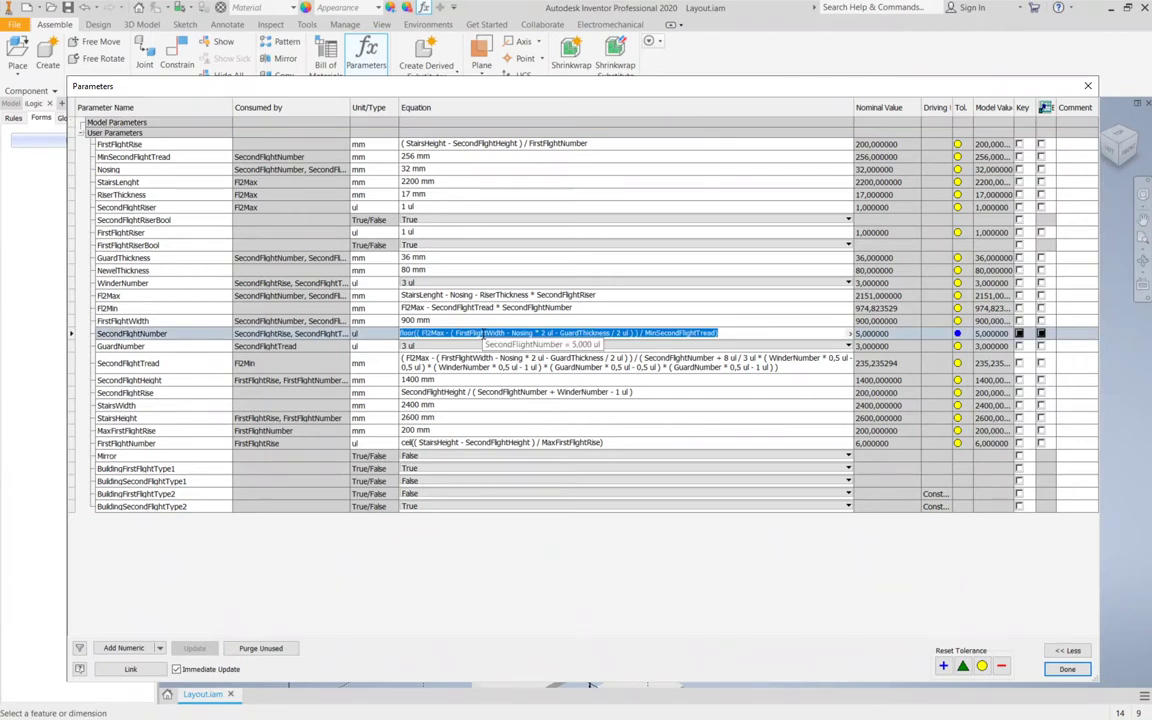
type("6")
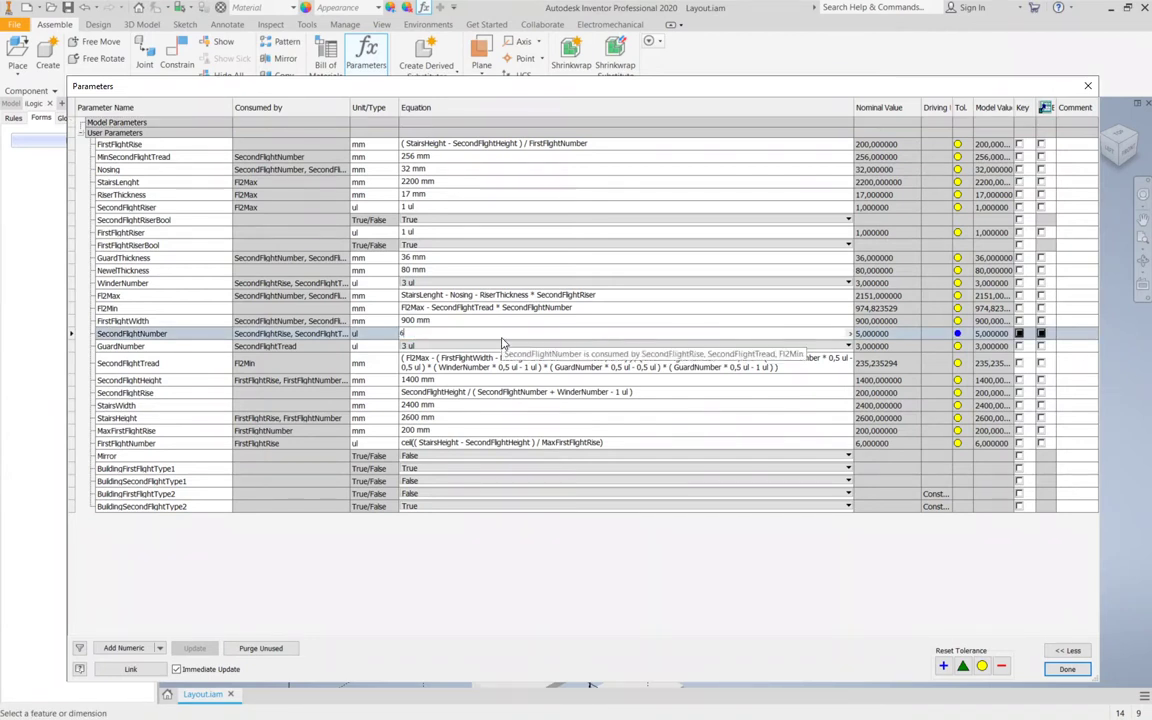
key("Return")
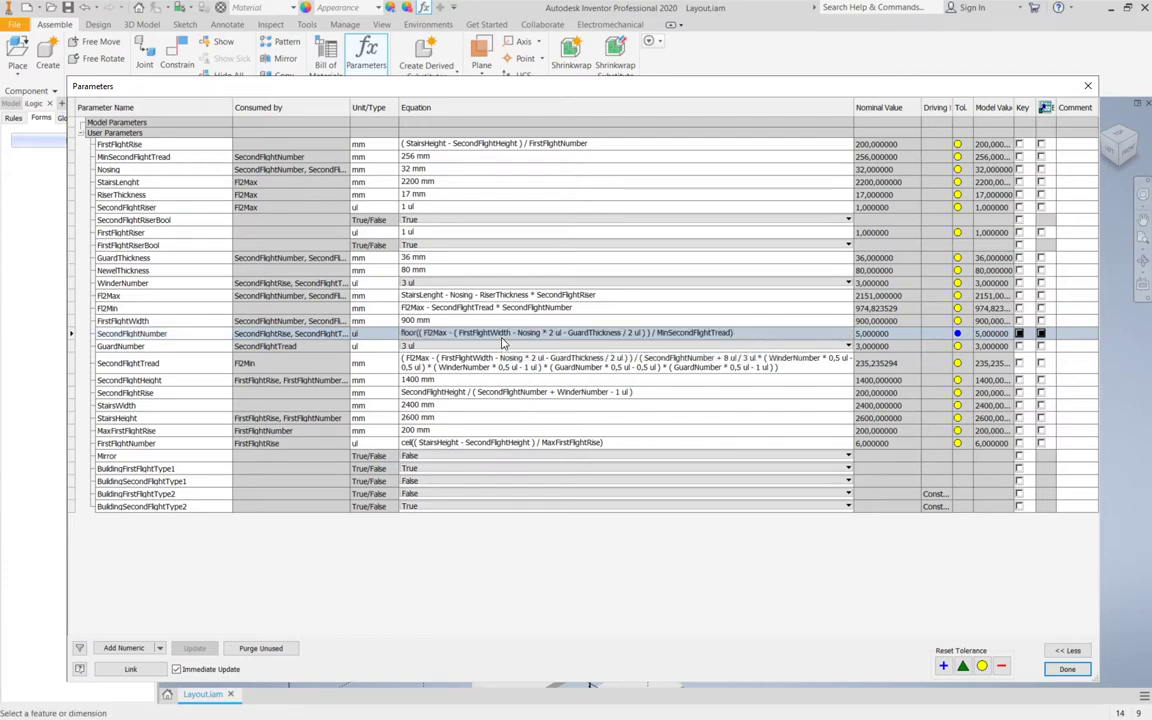
left_click(1067, 669)
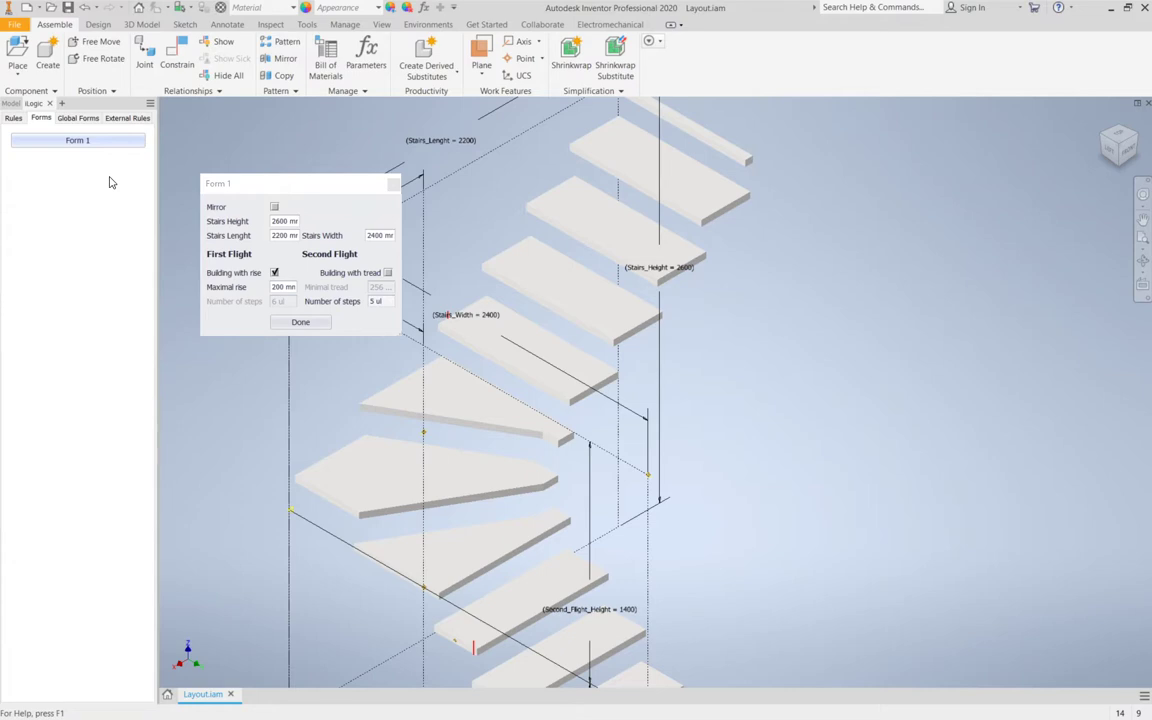
Delete the second flight's Number of steps field, tied to SecondFlightNumber, from Row 3 of Form 1 and save the form.
right_click(98, 145)
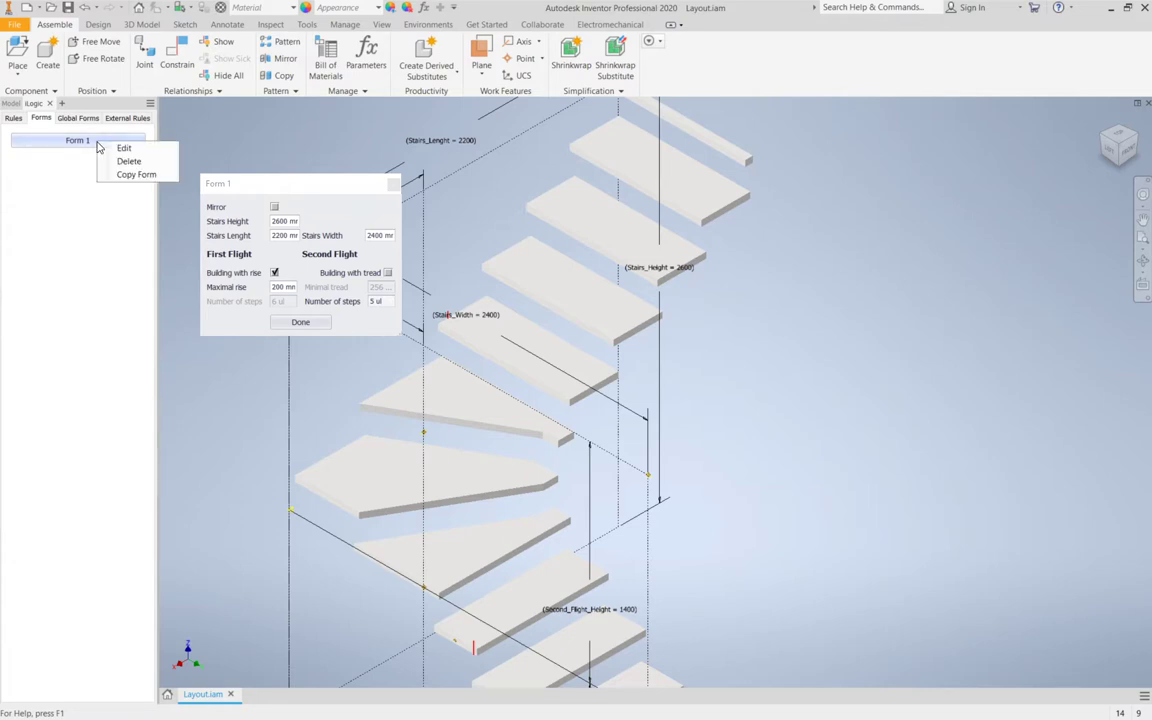
left_click(123, 148)
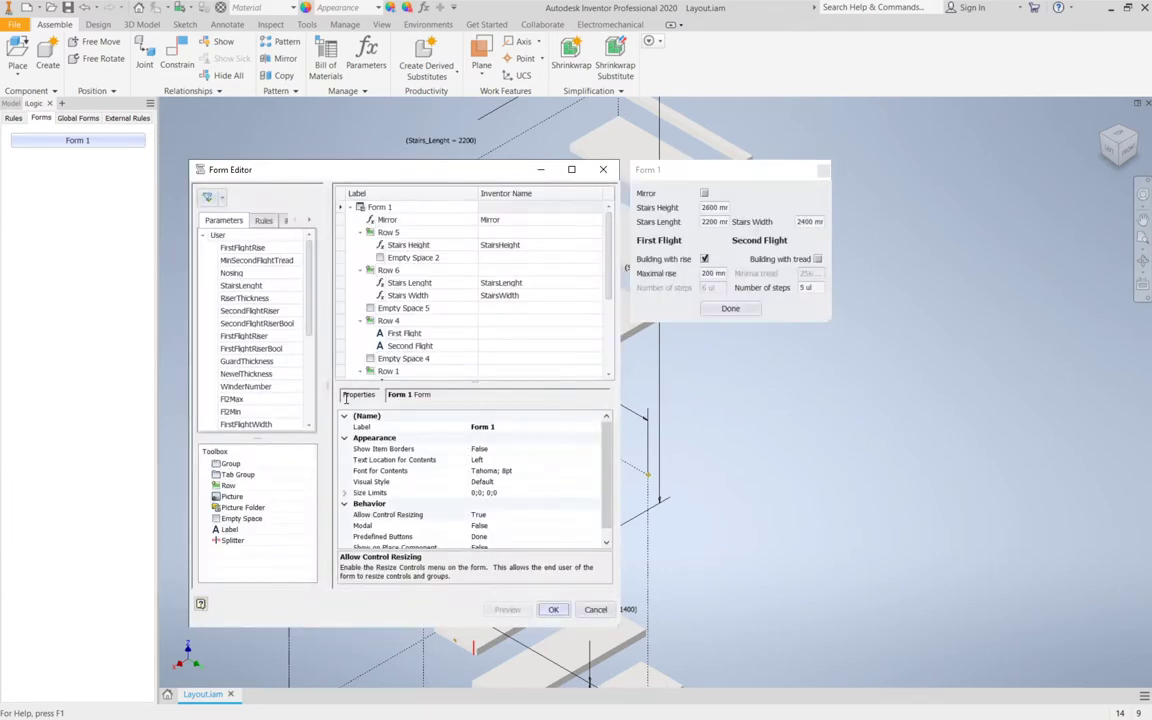
scroll(420, 338, "down", 4)
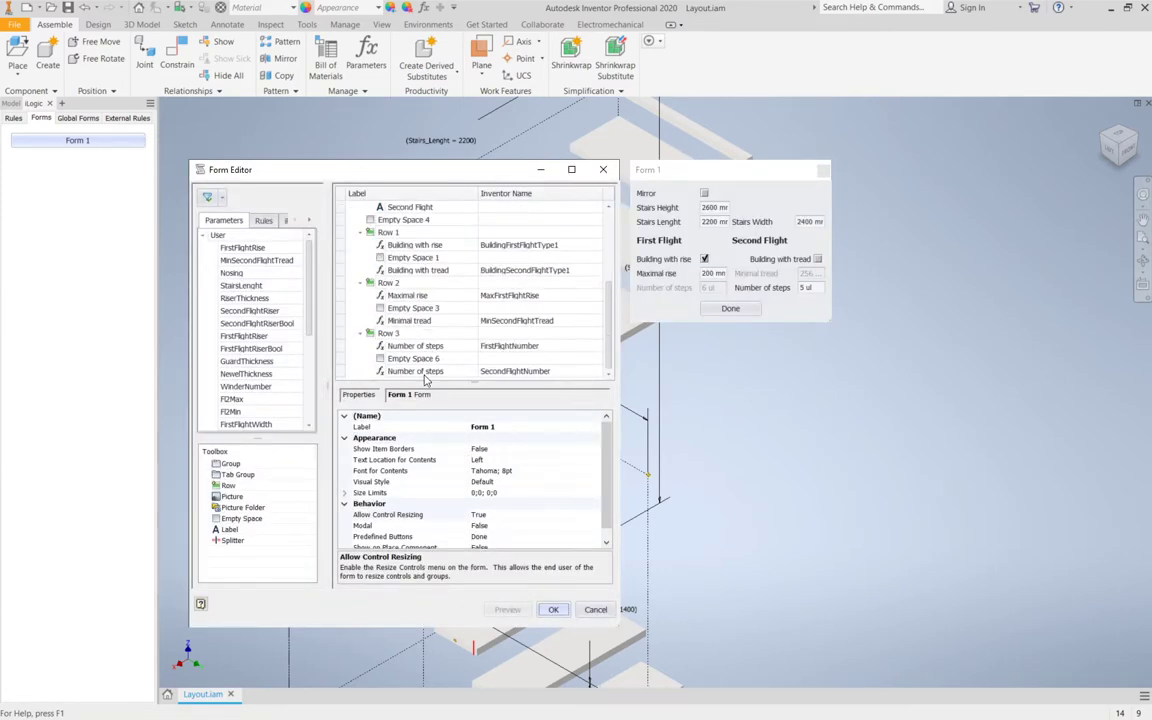
right_click(425, 376)
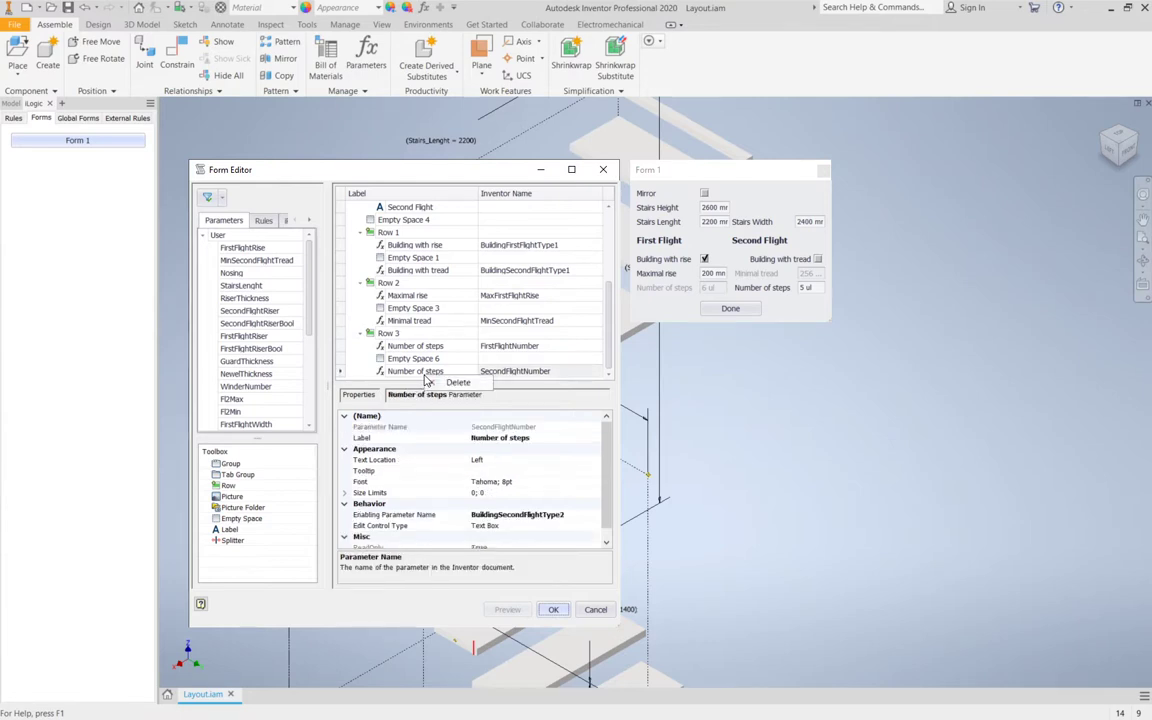
left_click(456, 382)
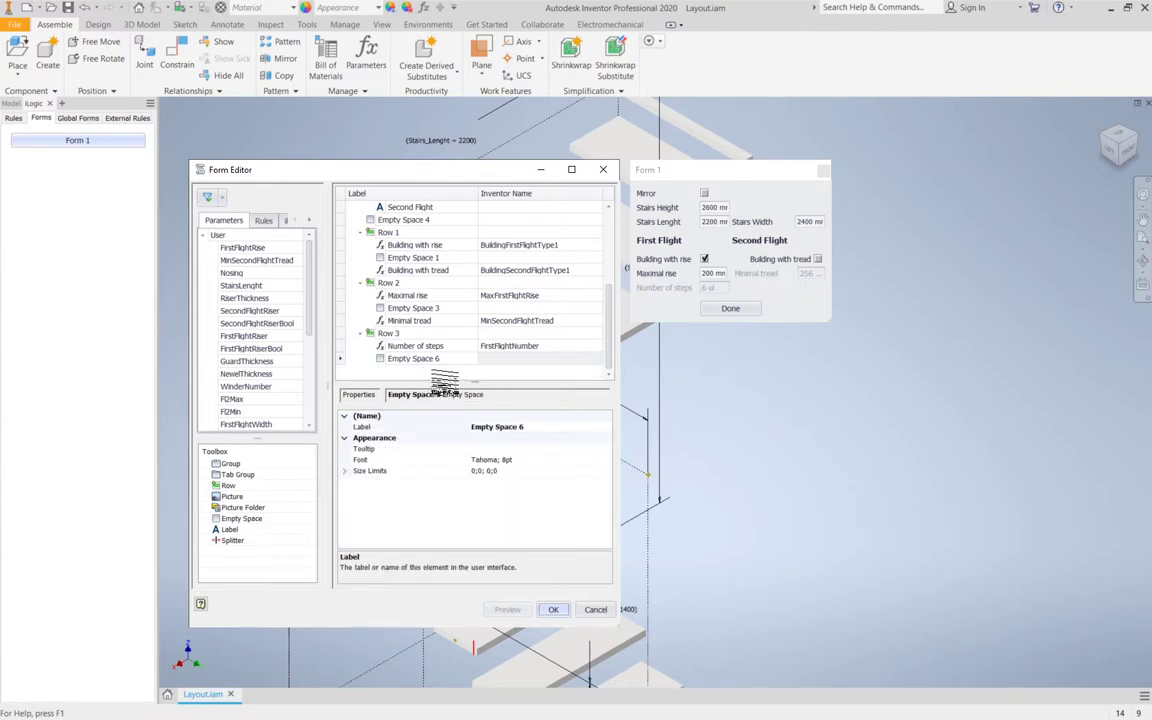
left_click(553, 610)
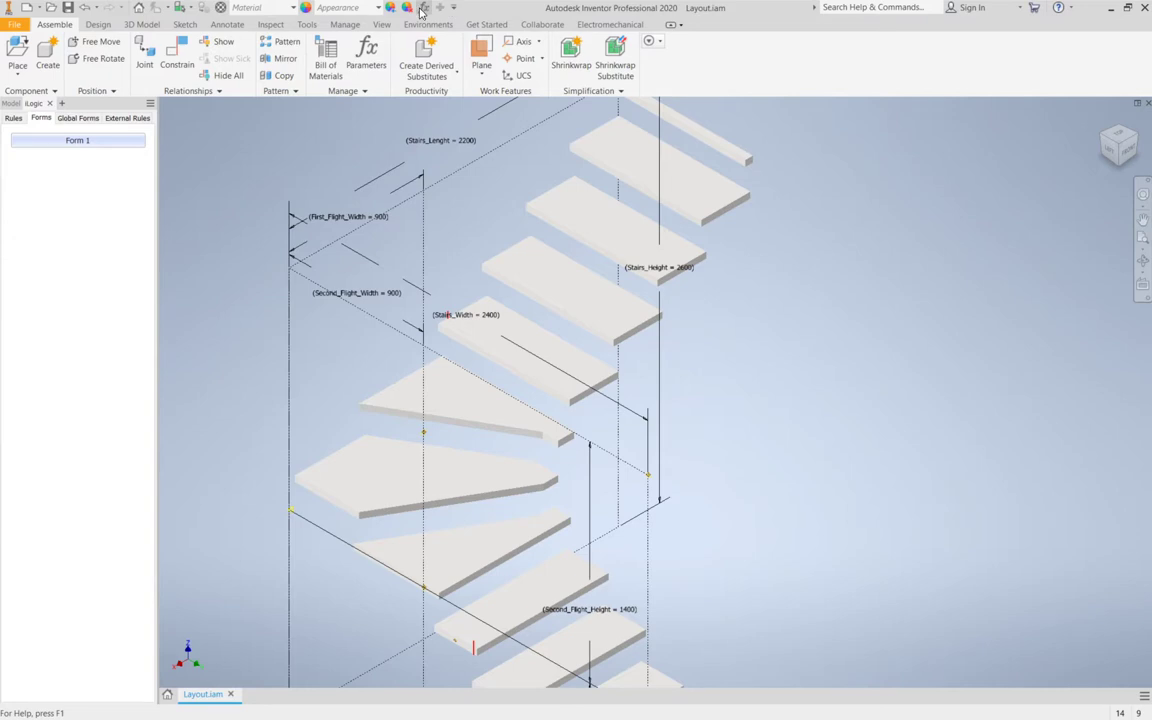
Retry setting the SecondFlightNumber user parameter to 6 with its field removed from the form.
left_click(366, 60)
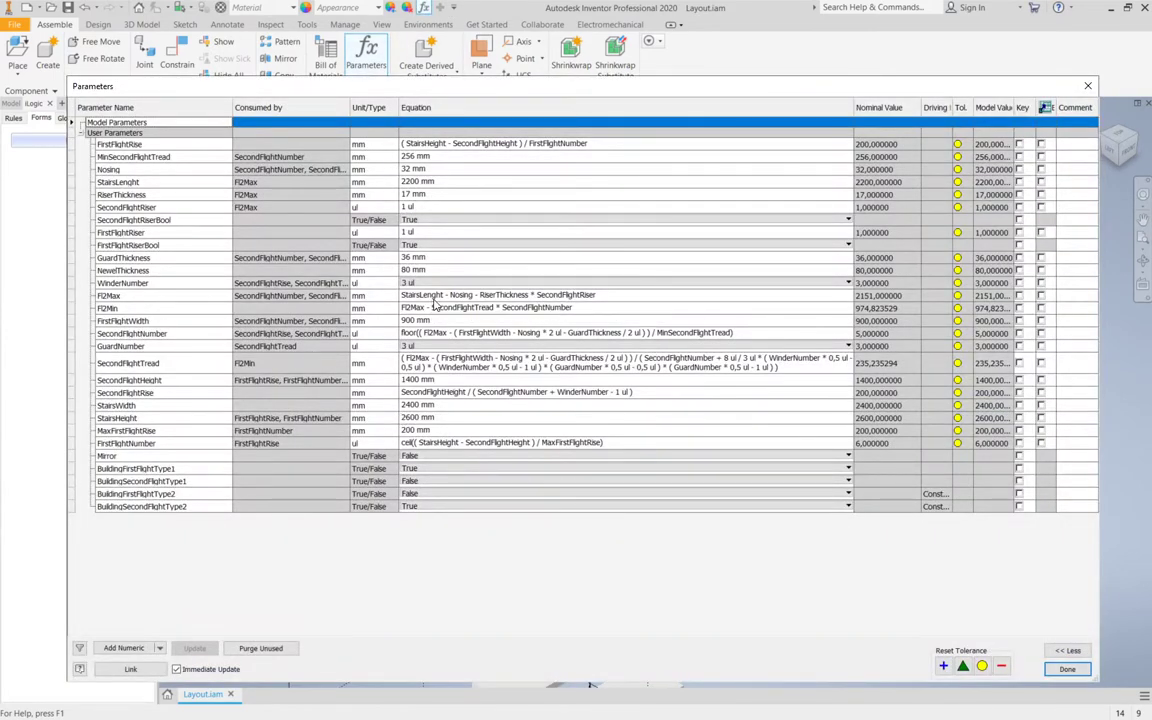
left_click(460, 333)
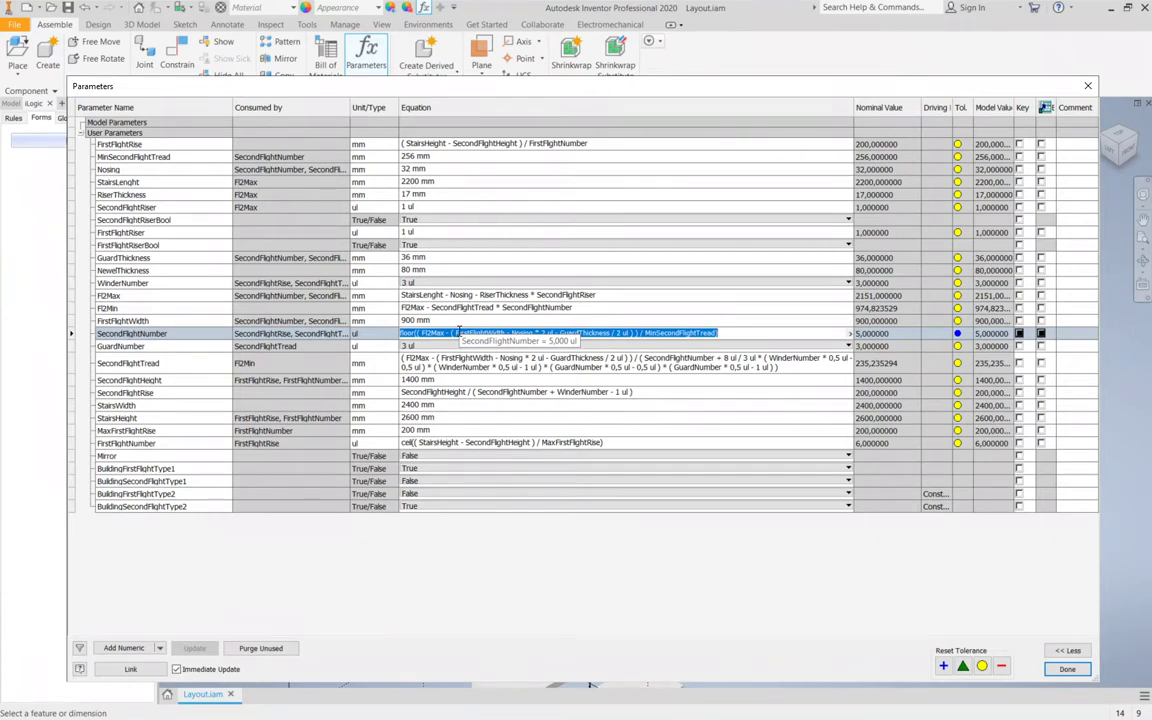
type("6")
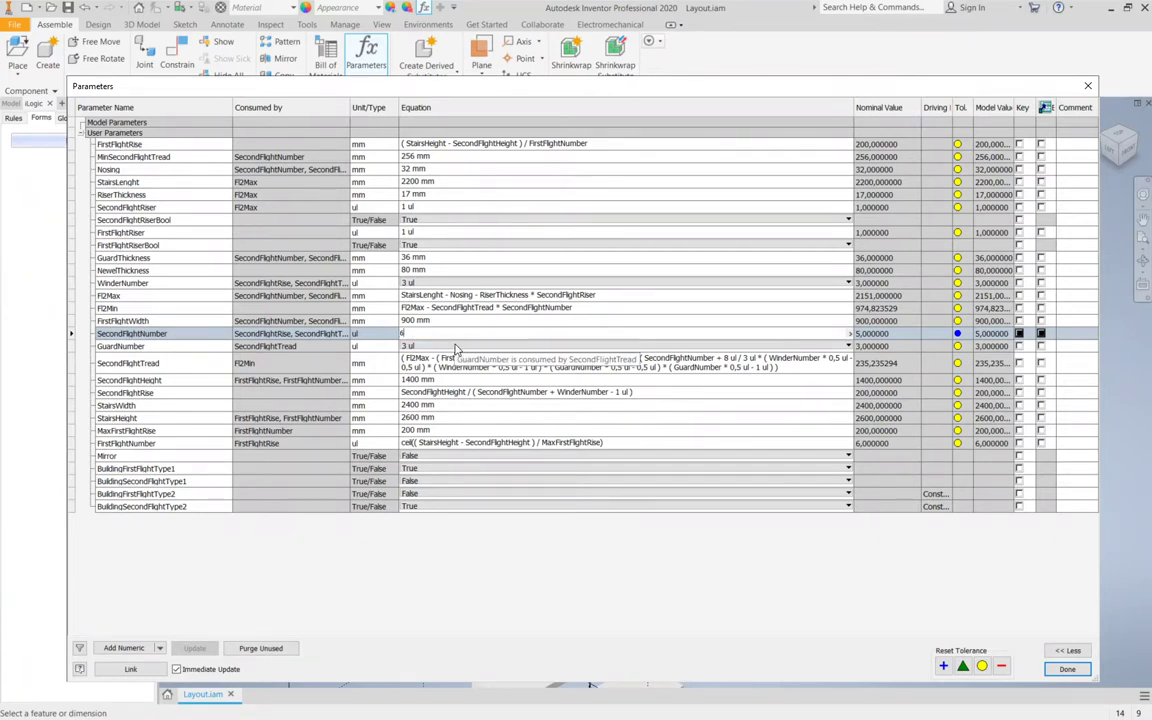
key("Return")
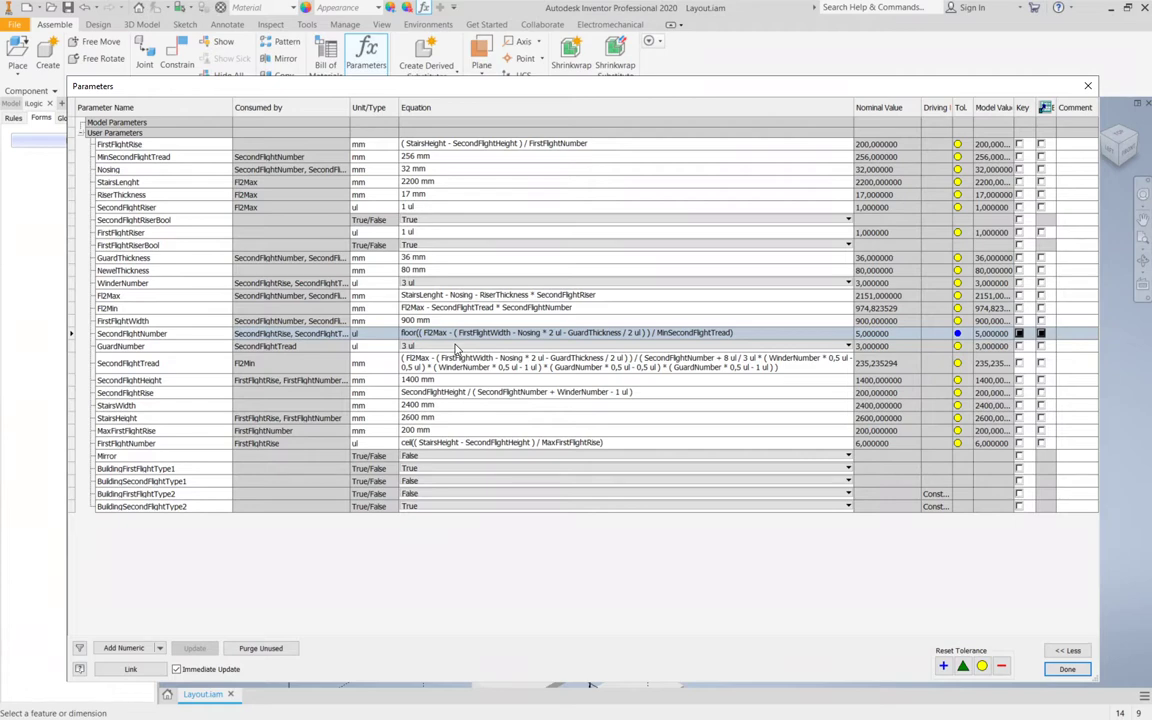
left_click(1067, 669)
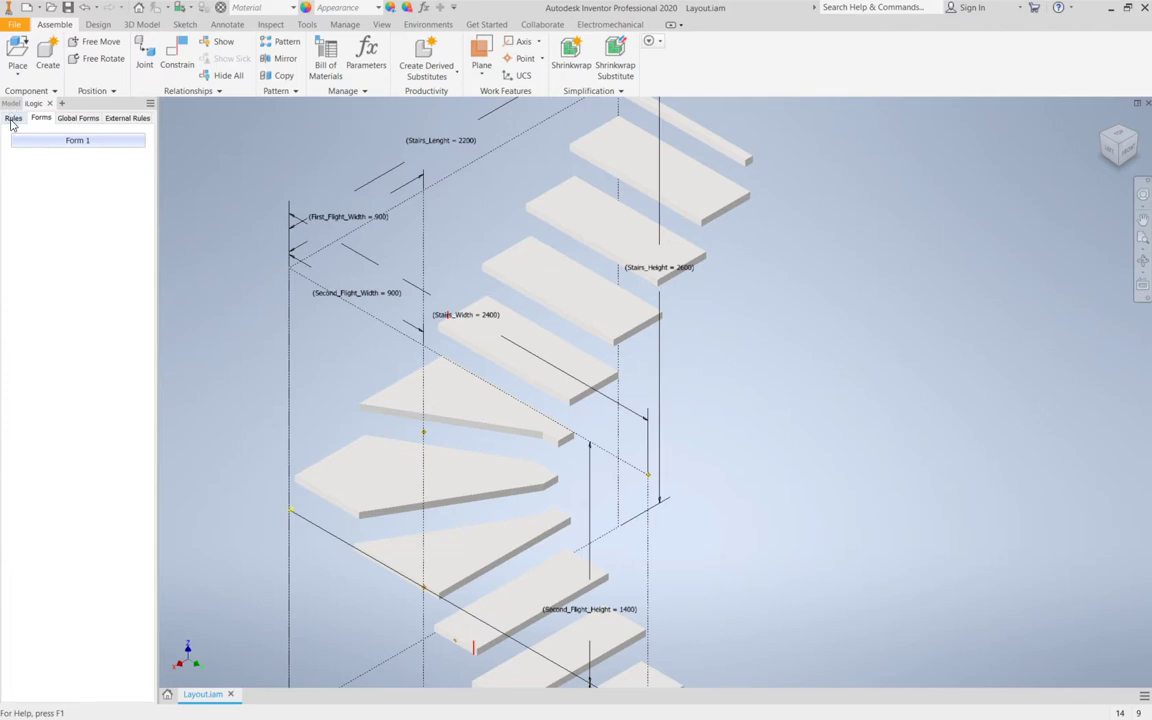
Add the Construct a stairs rule as a button at the end of Form 1 and run it from the form.
left_click(40, 140)
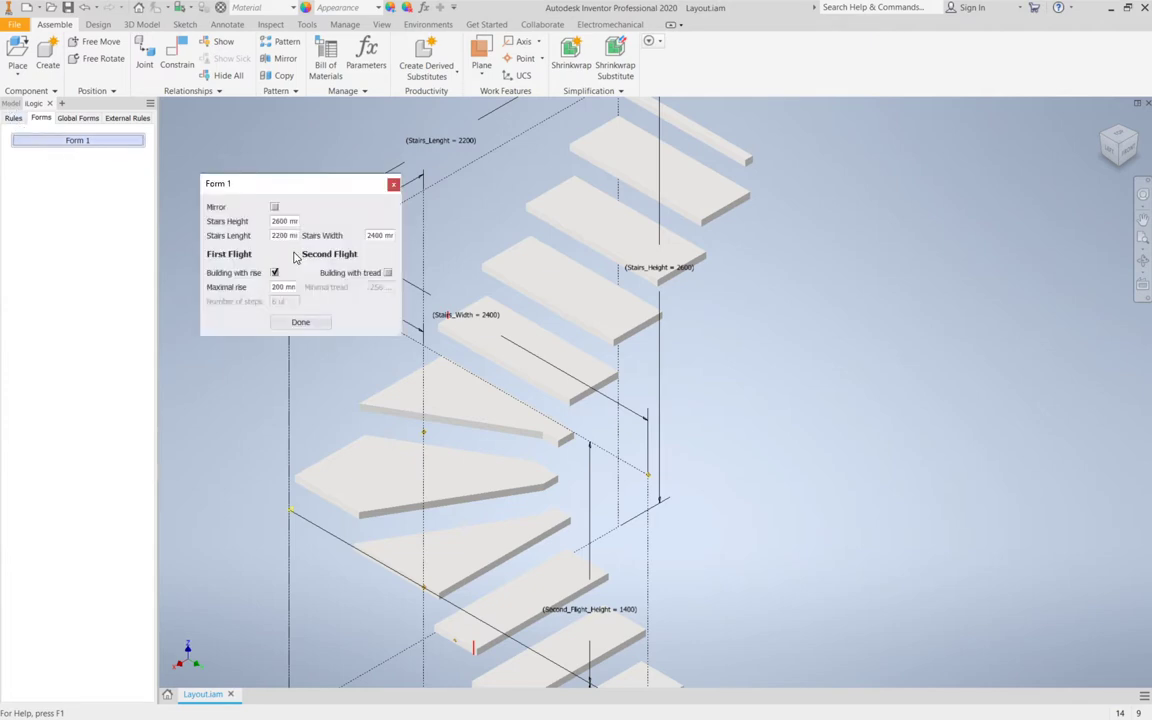
left_click(393, 184)
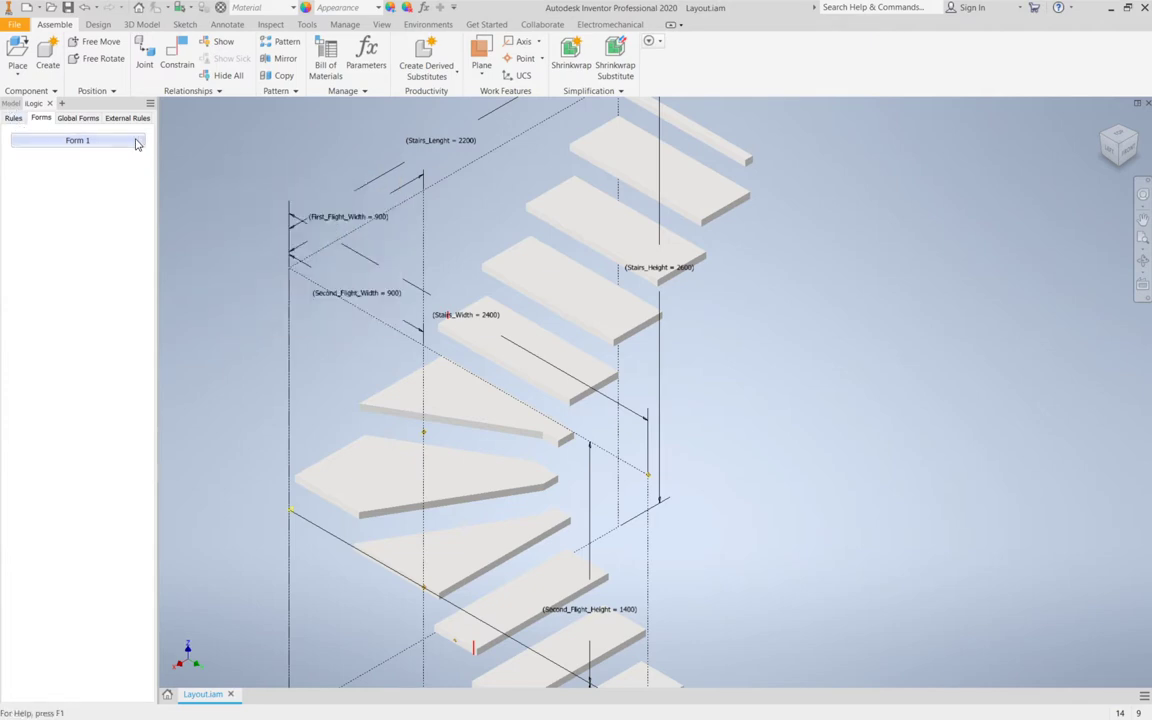
right_click(132, 140)
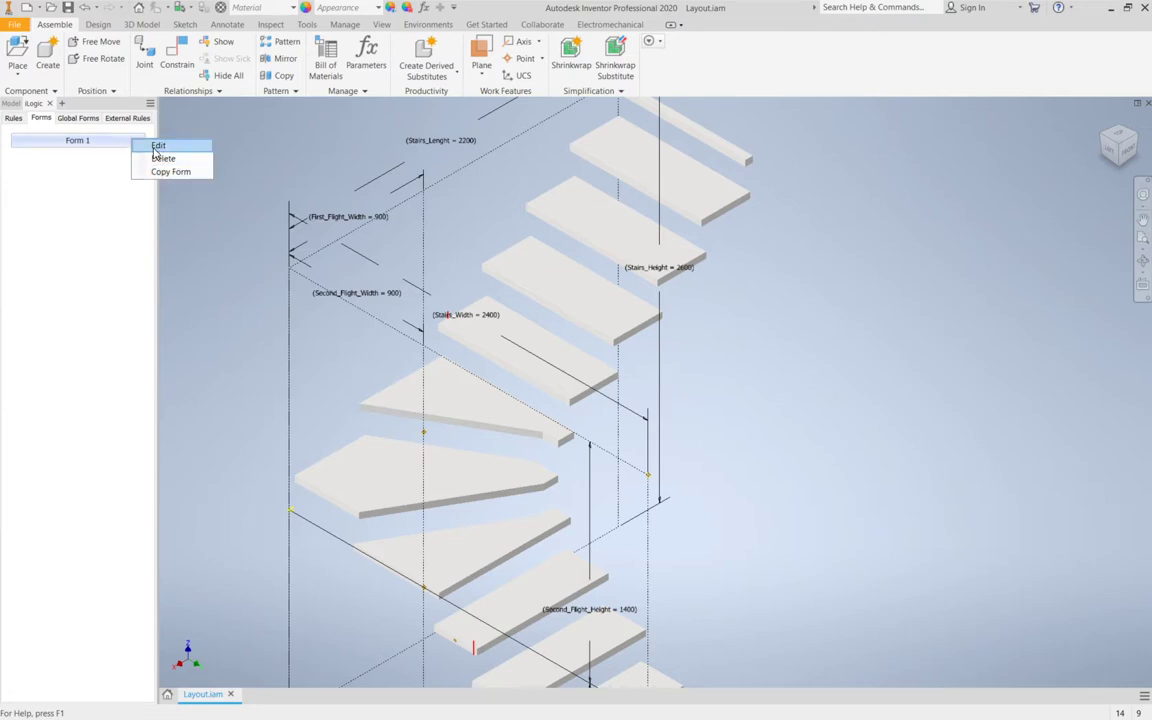
left_click(140, 146)
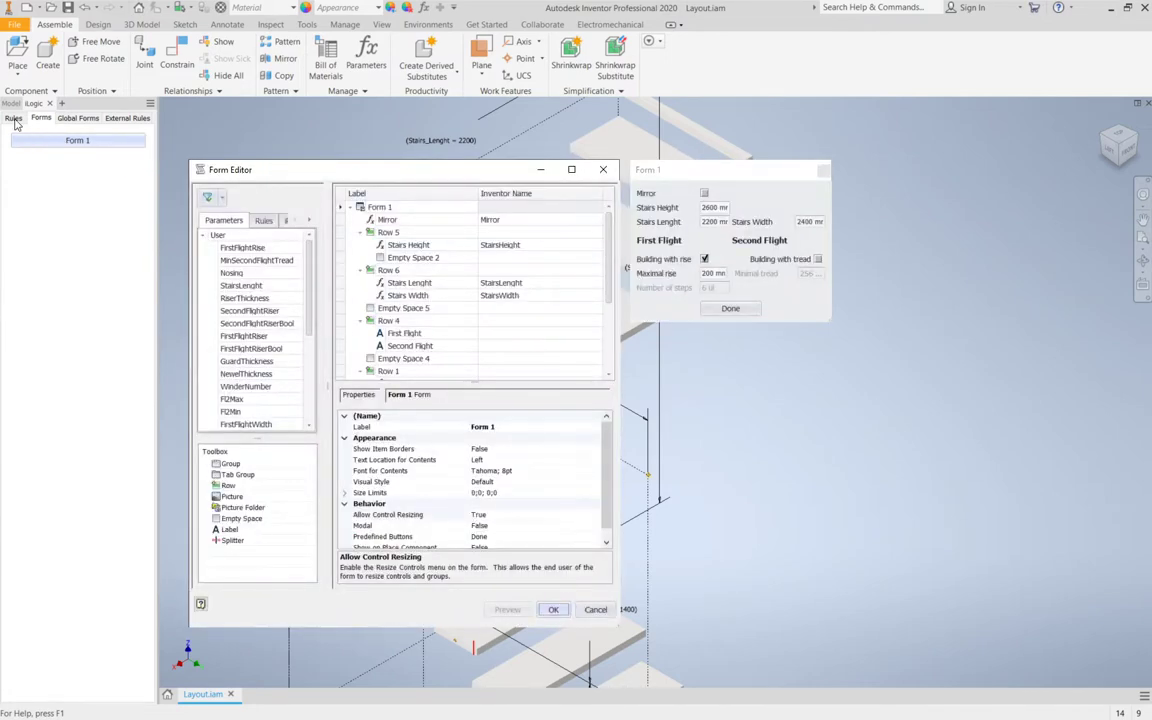
left_click(263, 220)
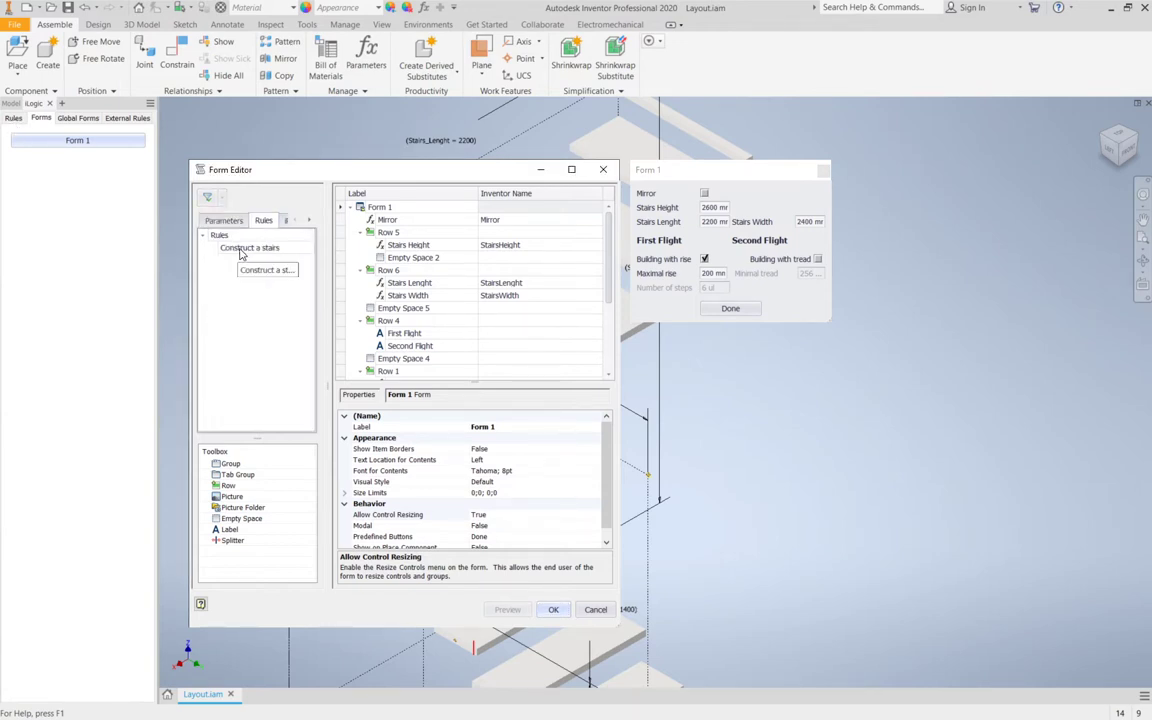
left_click_drag(240, 248, 368, 212)
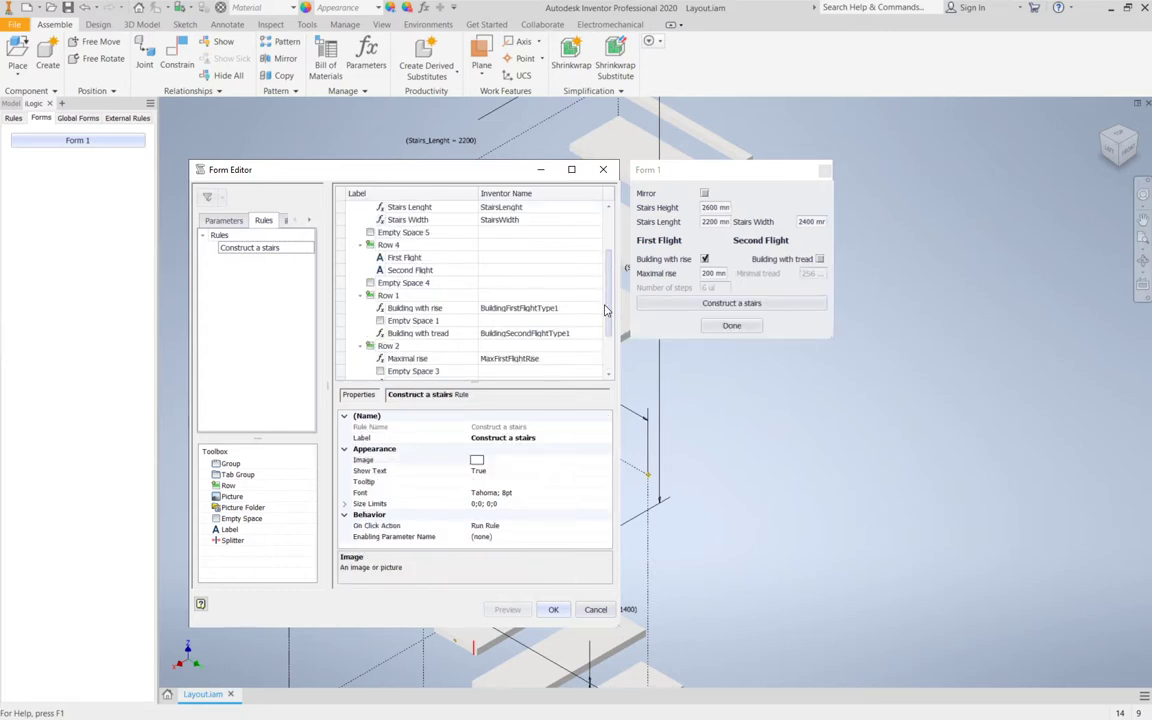
left_click(553, 609)
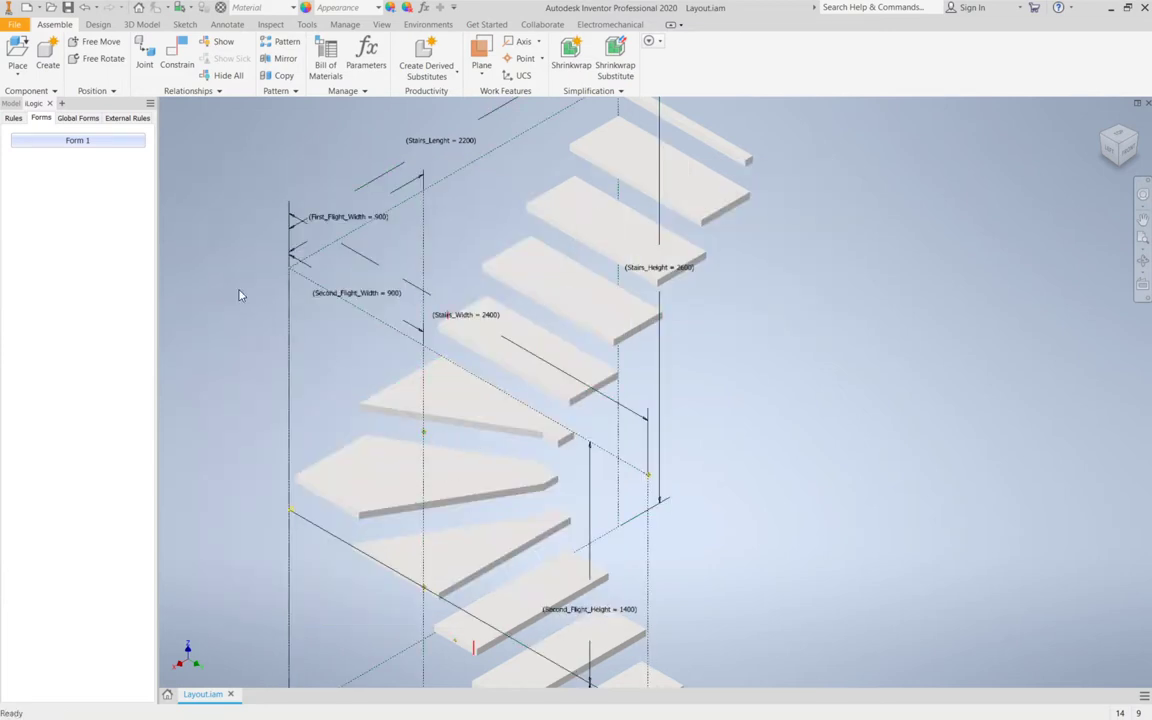
left_click(51, 141)
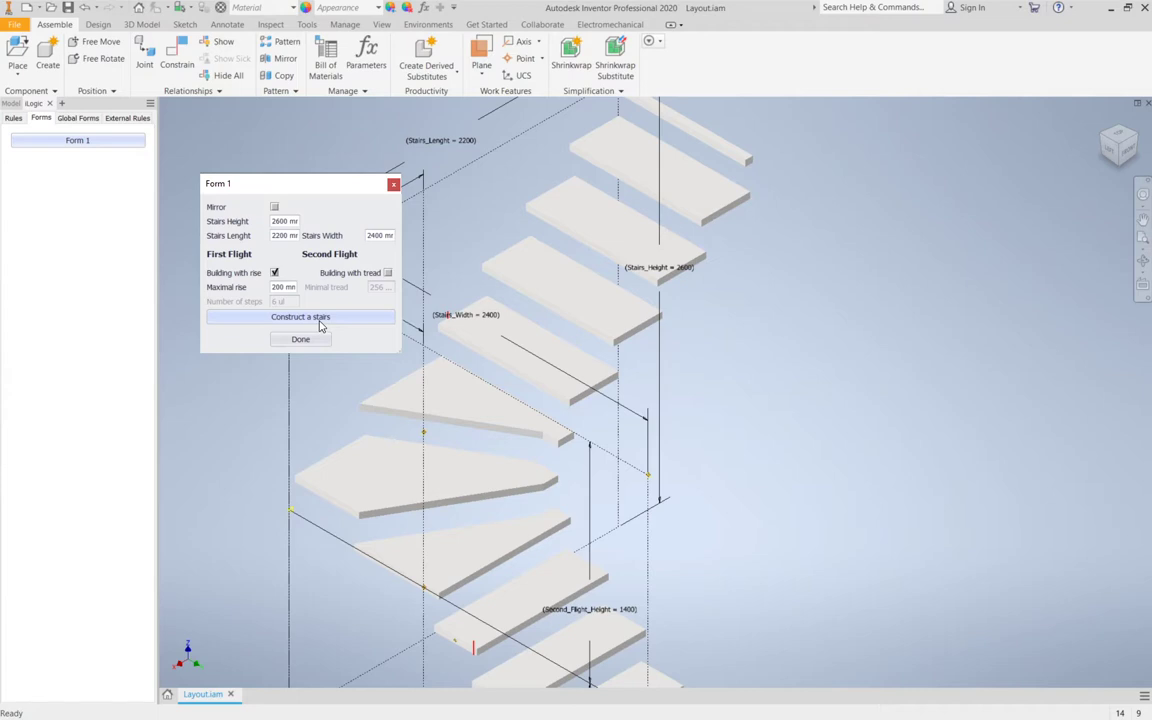
left_click(320, 318)
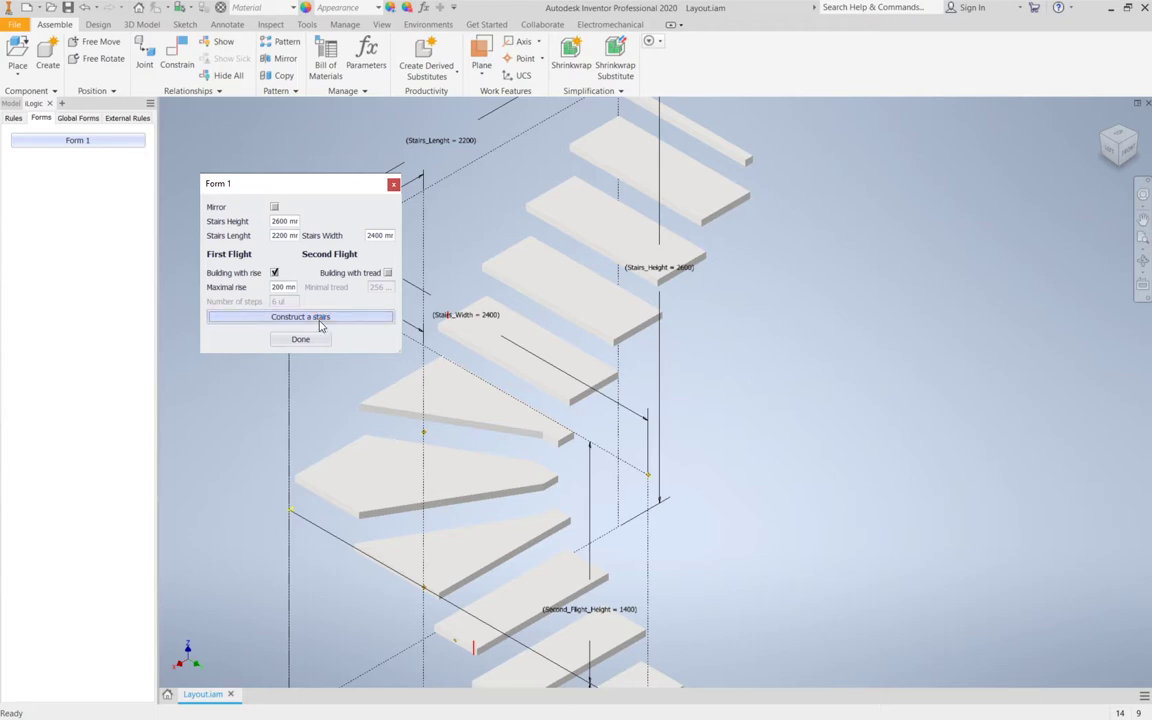
Try to replace the SecondFlightNumber equation with 5 in the user parameters, and rerun the Construct a stairs rule from Form 1.
left_click(423, 9)
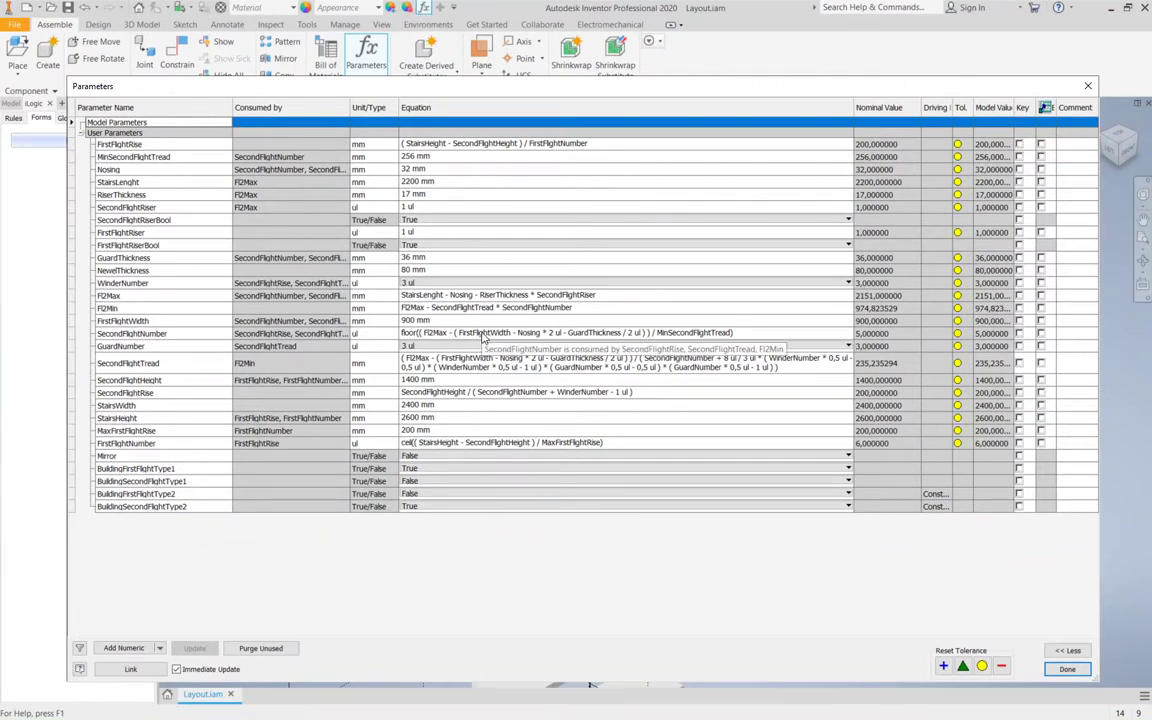
left_click(483, 335)
key("ctrl+c")
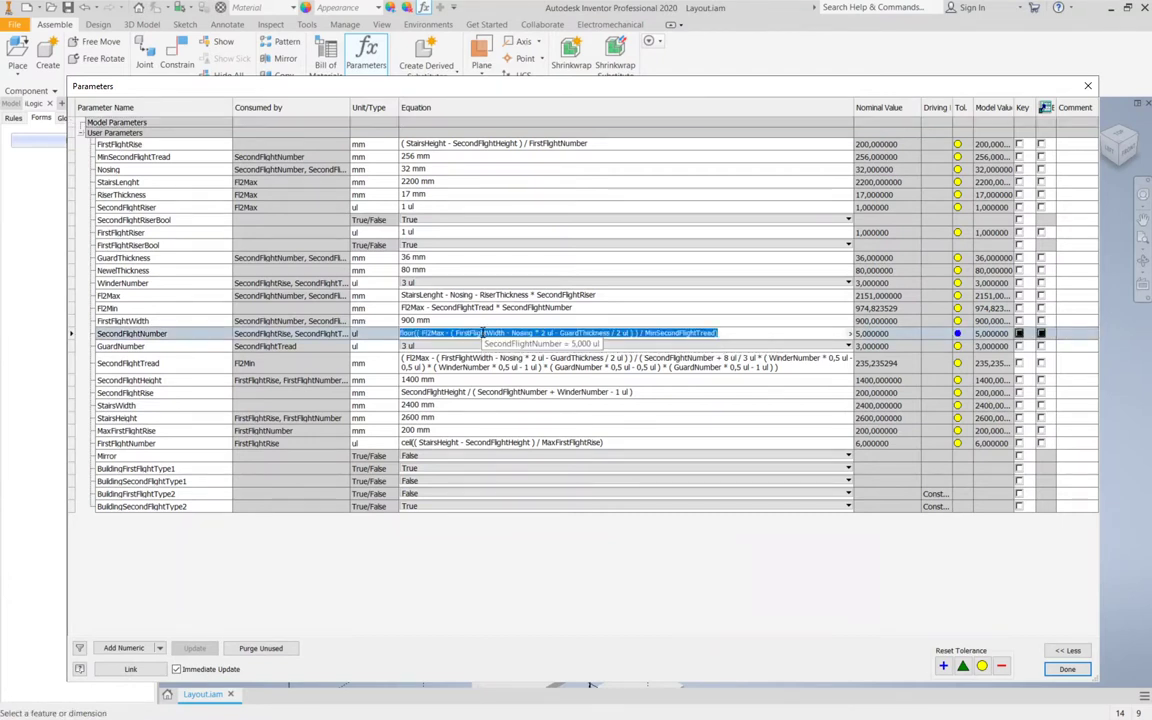
key("Delete")
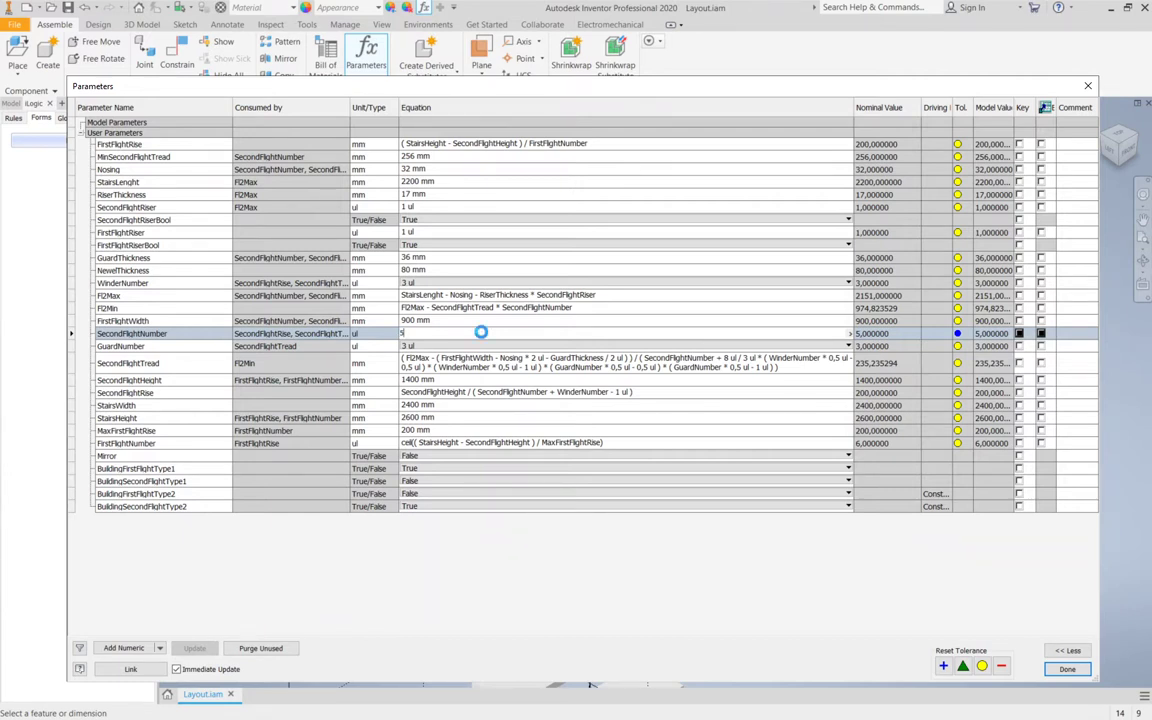
key("ctrl+v")
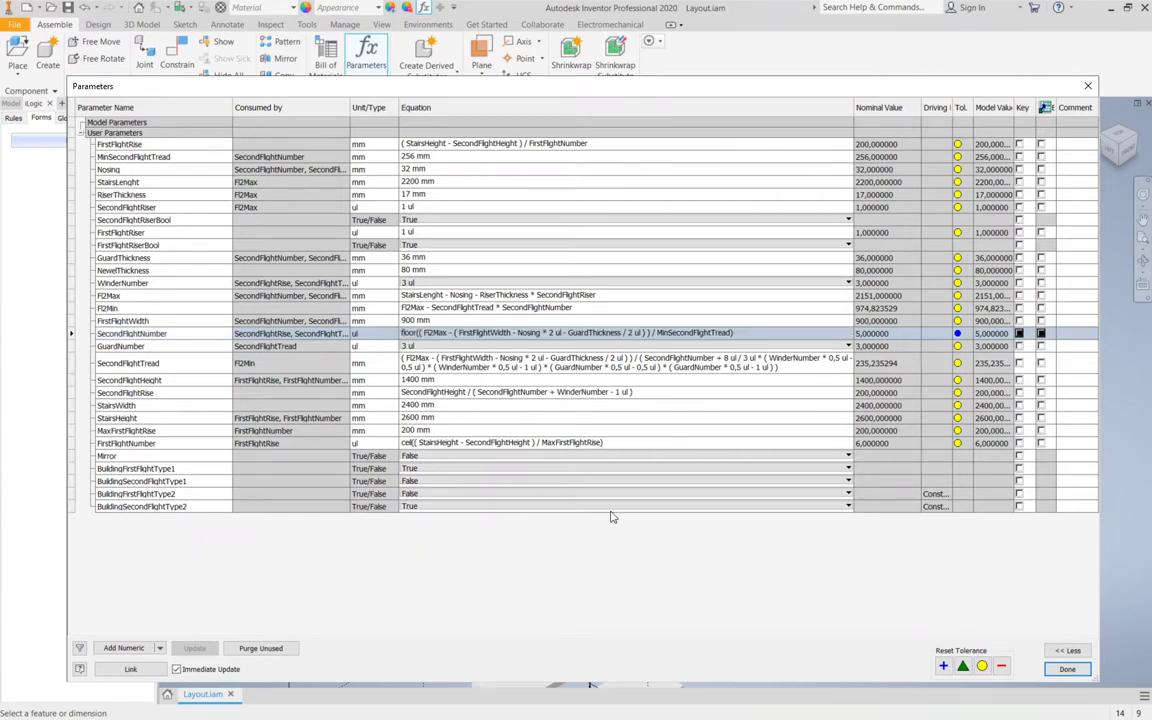
left_click(1067, 670)
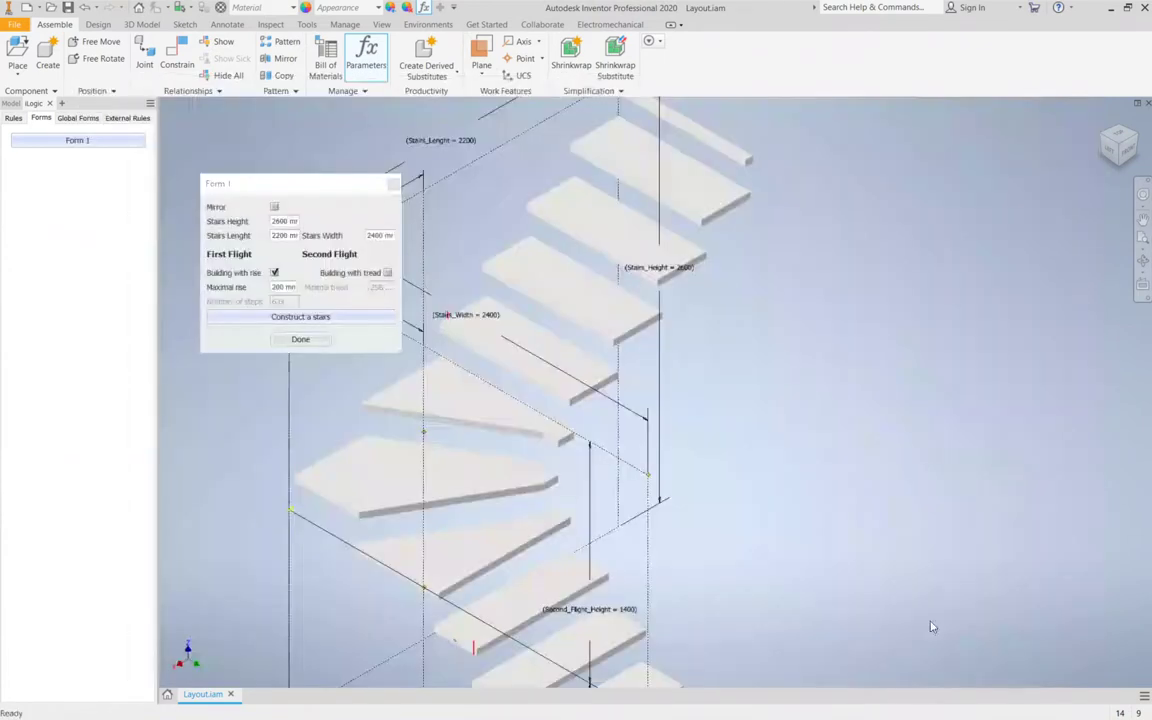
left_click(293, 320)
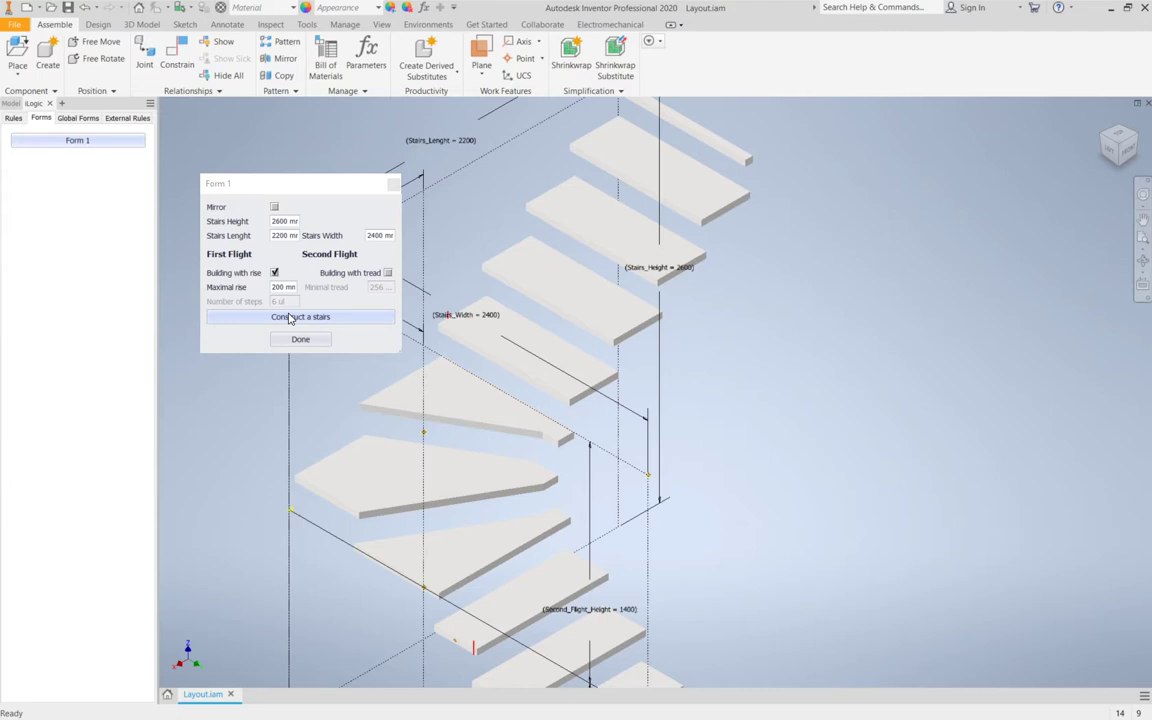
Add the SecondFlightNumber parameter below Empty Space 6 in Row 3 of Form 1 and save the form.
right_click(85, 145)
left_click(108, 153)
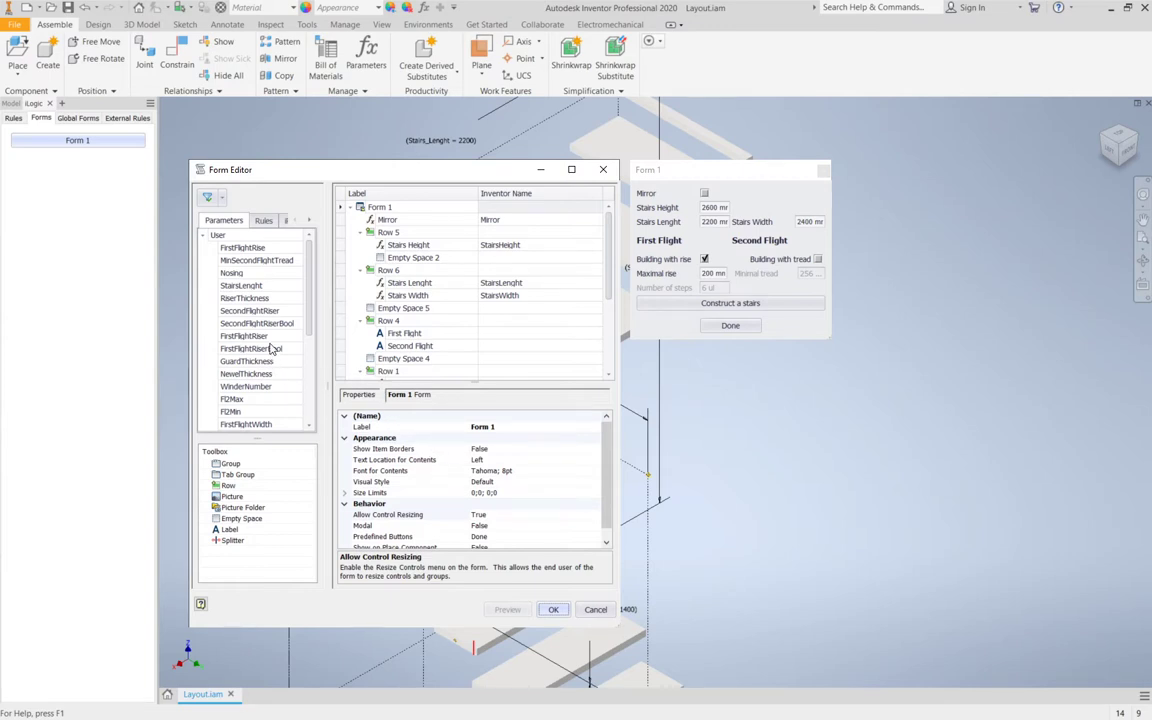
scroll(270, 346, "down", 4)
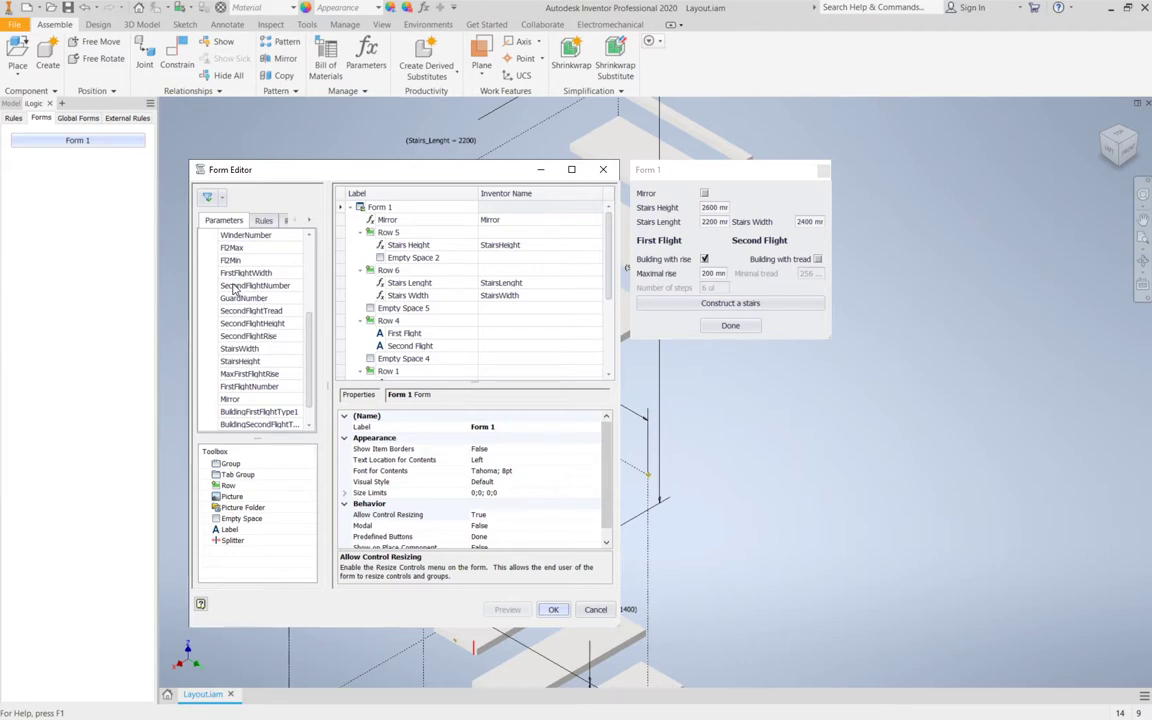
scroll(461, 329, "down", 4)
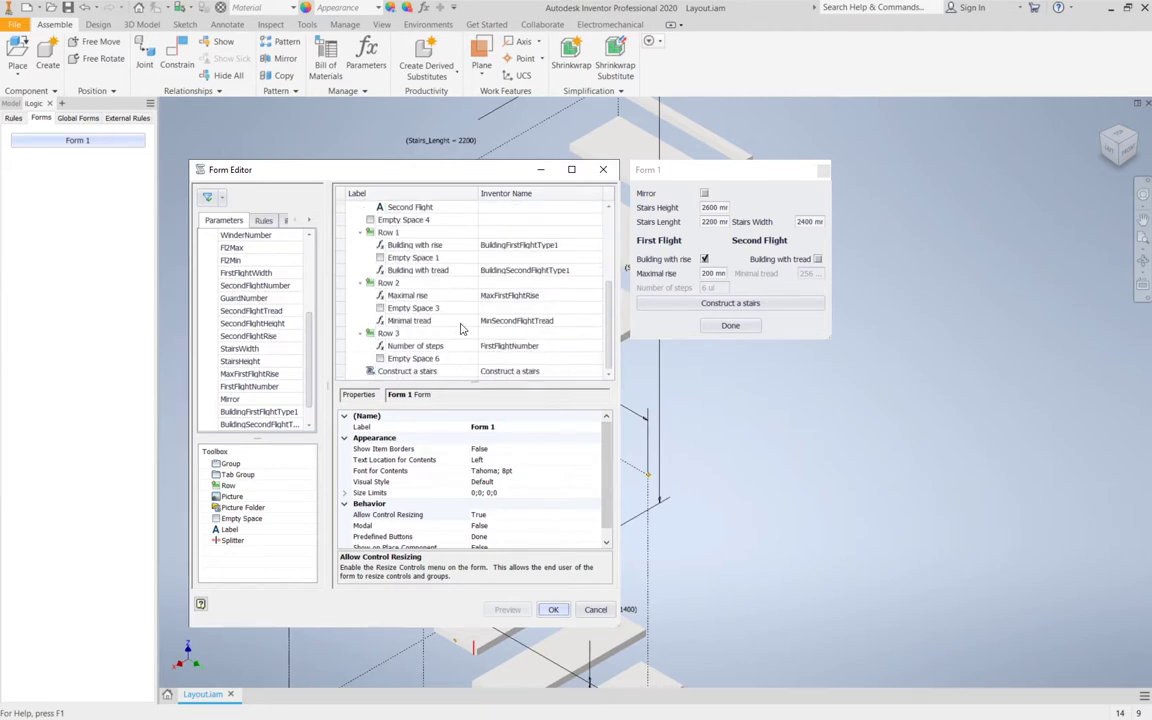
mouse_move(250, 285)
left_mouse_down()
mouse_move(340, 318)
mouse_move(357, 365)
left_mouse_up()
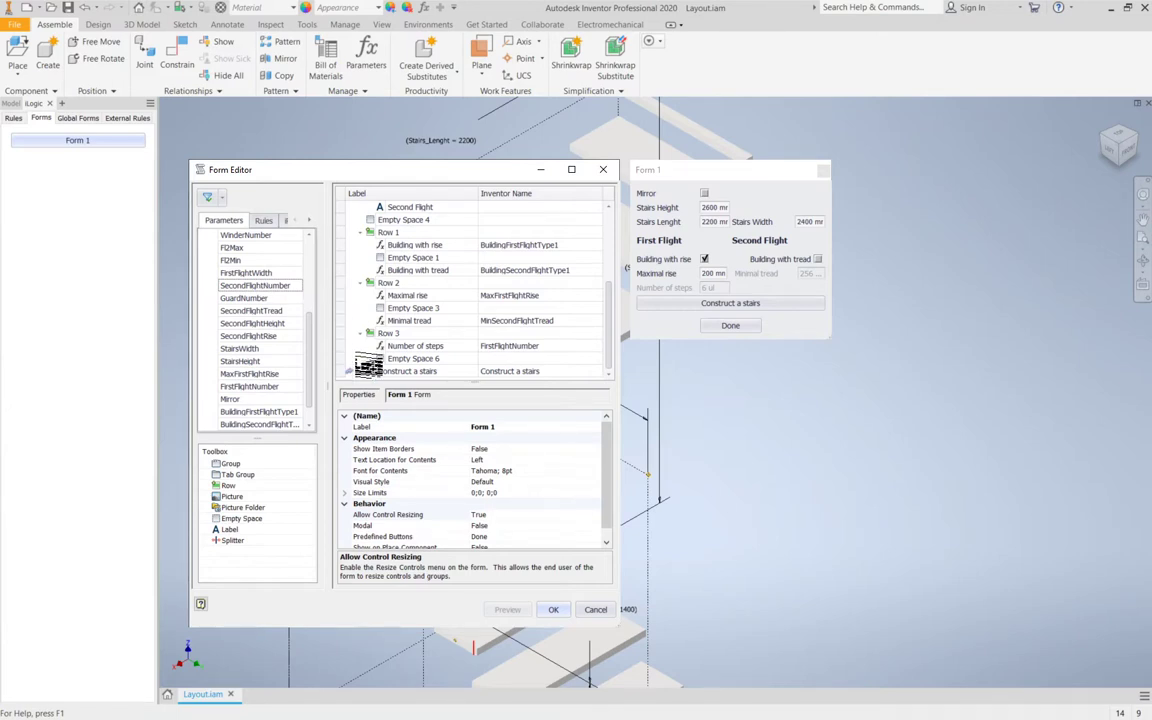
left_click_drag(357, 365, 405, 340)
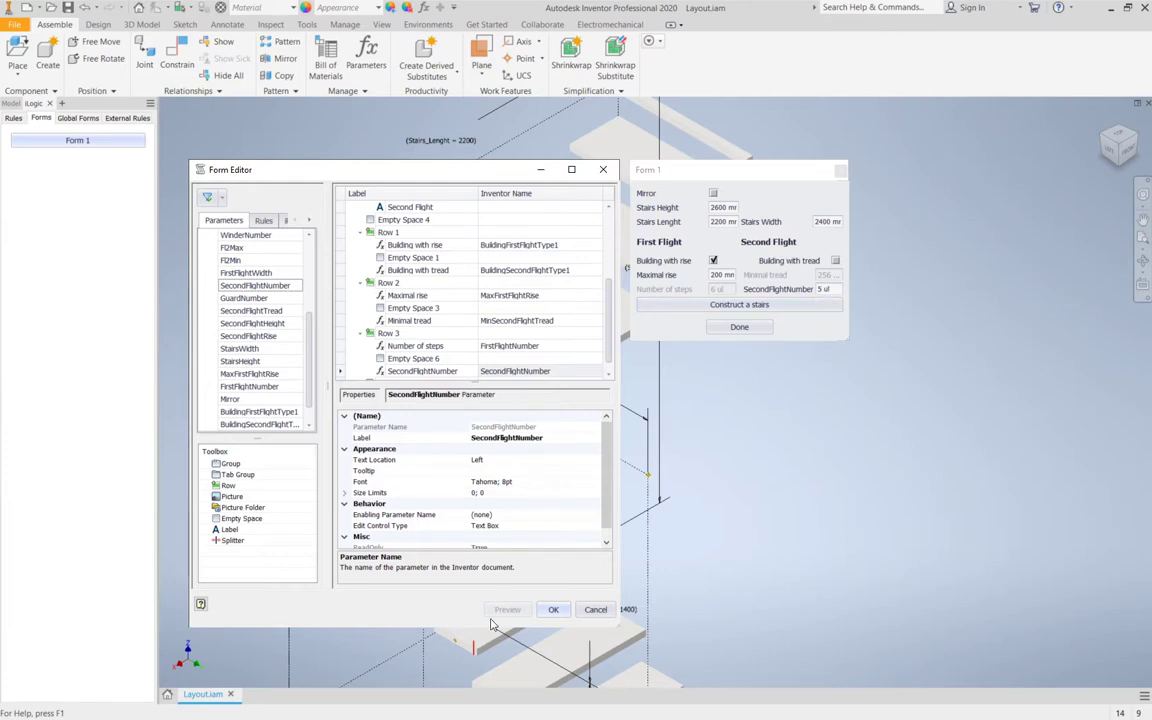
left_click(553, 609)
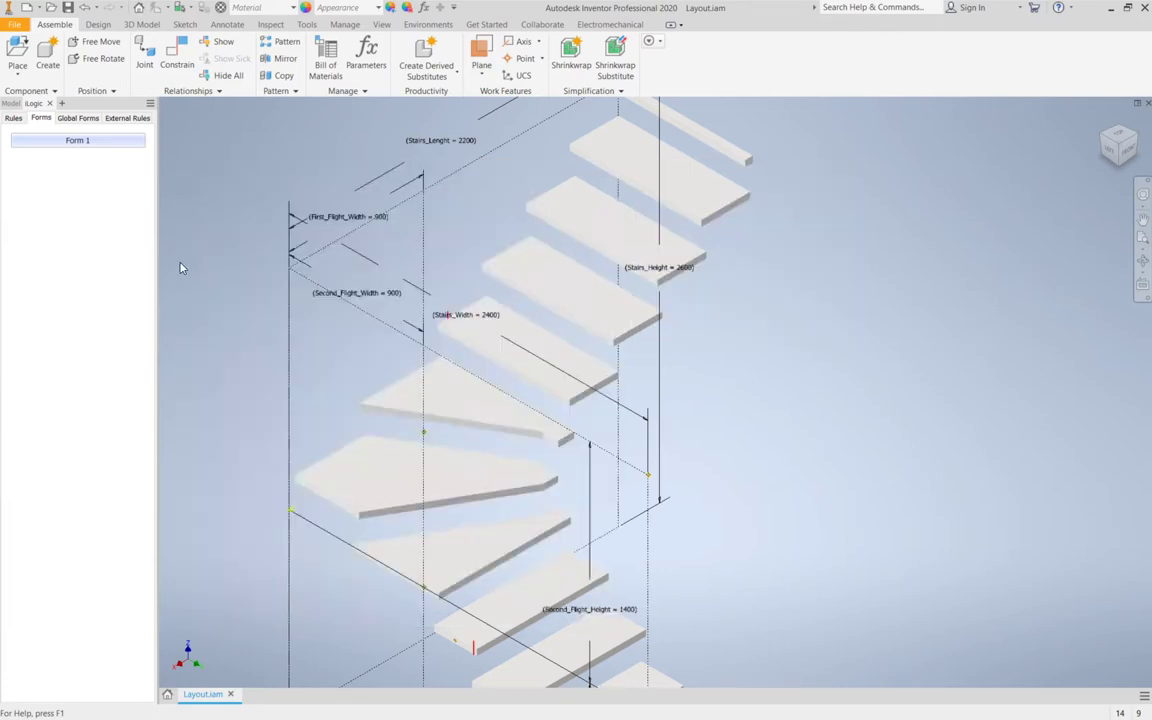
Open Form 1, try to edit its SecondFlightNumber value, and run the Construct a stairs rule from it.
left_click(100, 139)
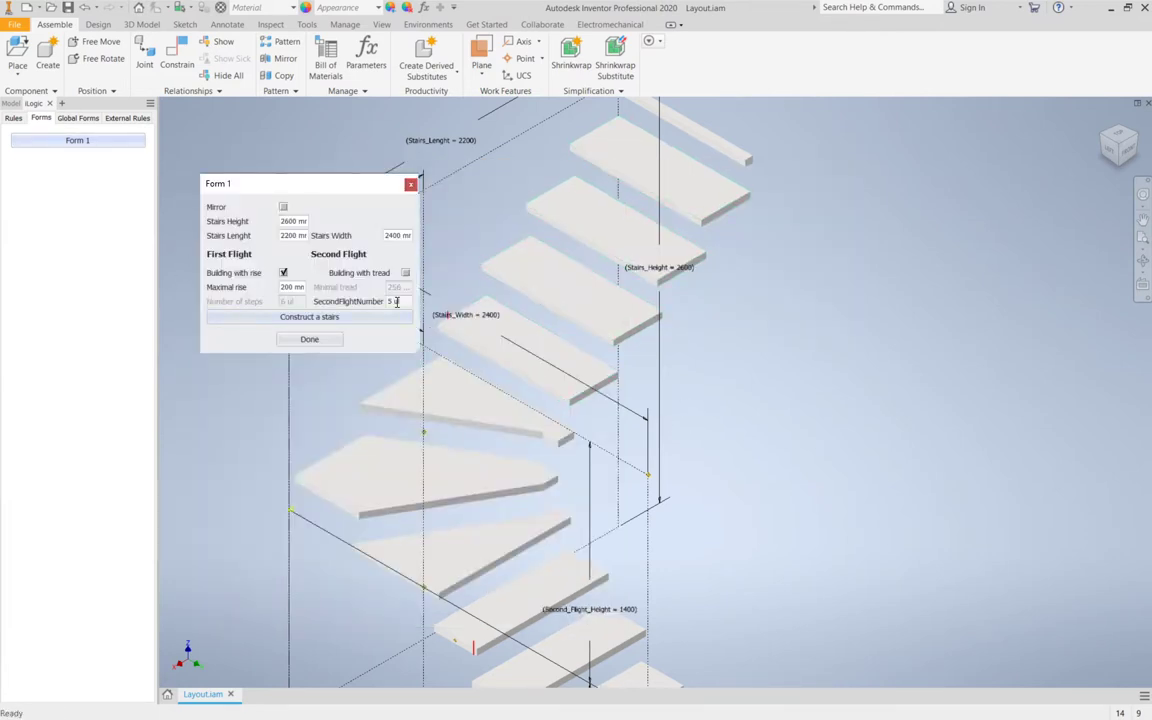
left_click_drag(403, 301, 365, 301)
left_click(310, 317)
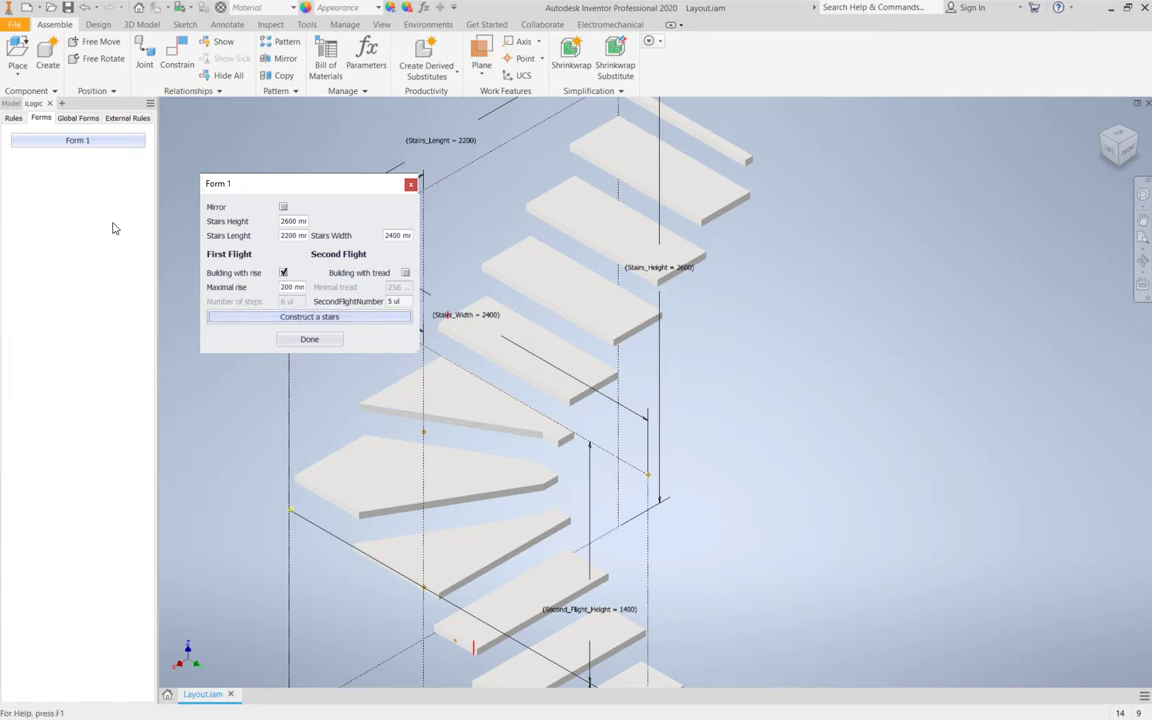
Try to override the SecondFlightNumber equation with 6 in the user parameters.
left_click(424, 8)
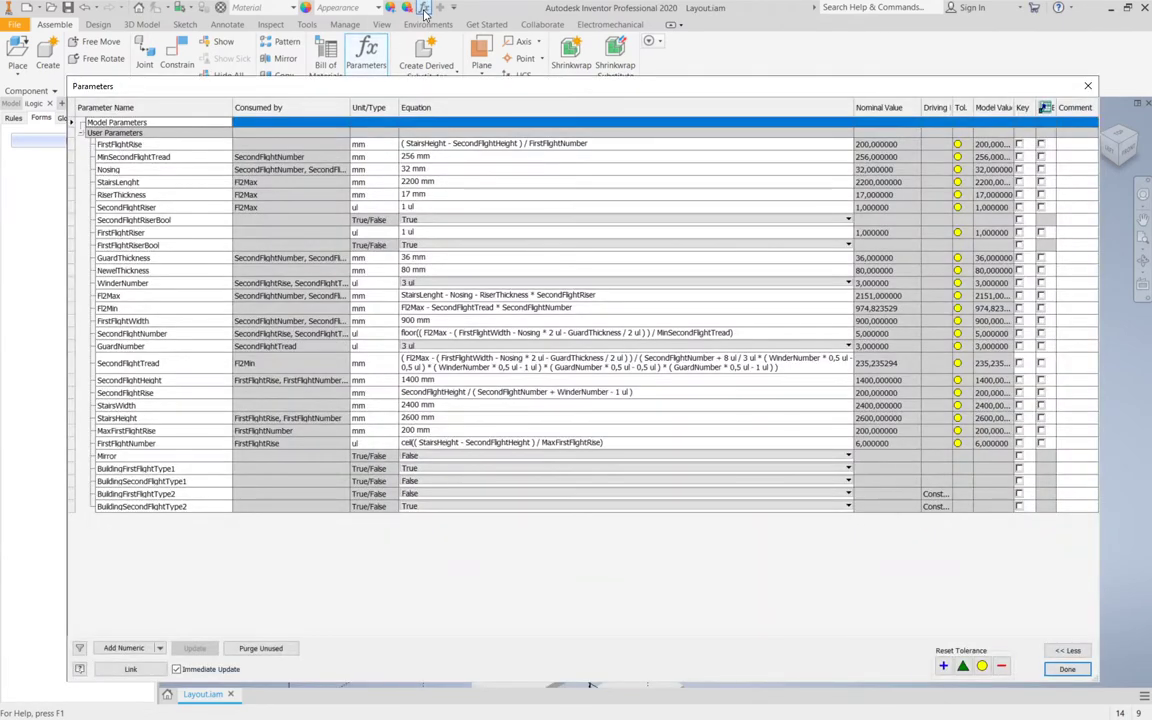
right_click(497, 338)
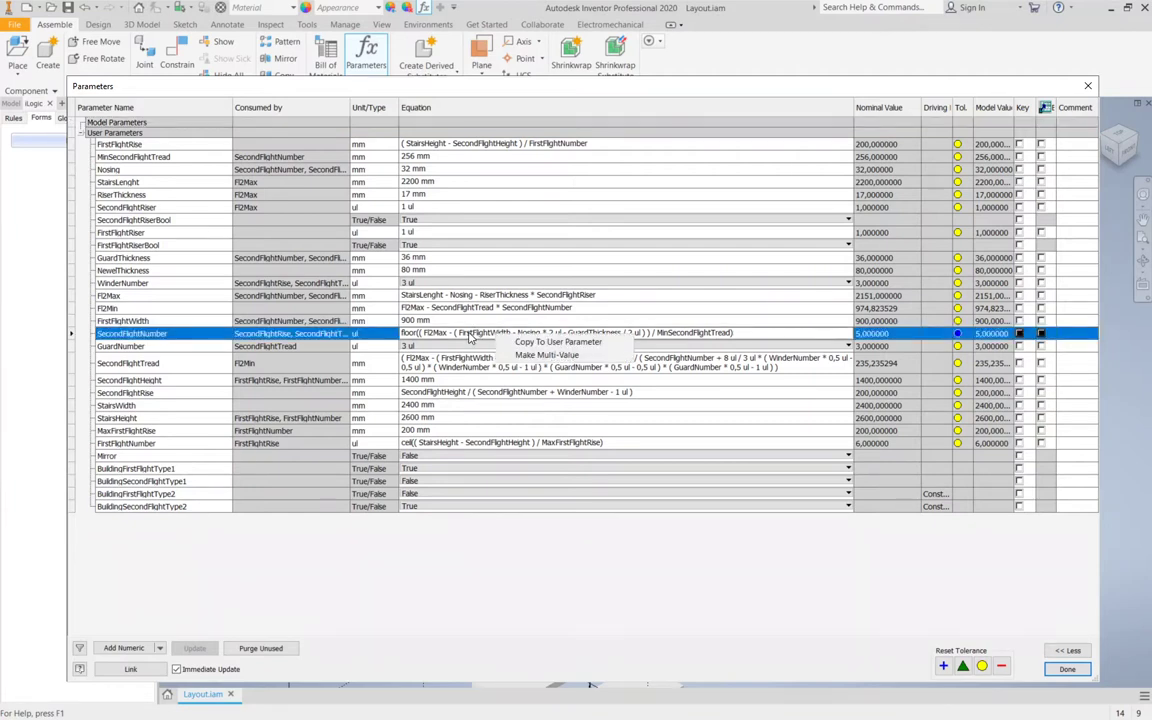
left_click(469, 338)
key("ctrl+c")
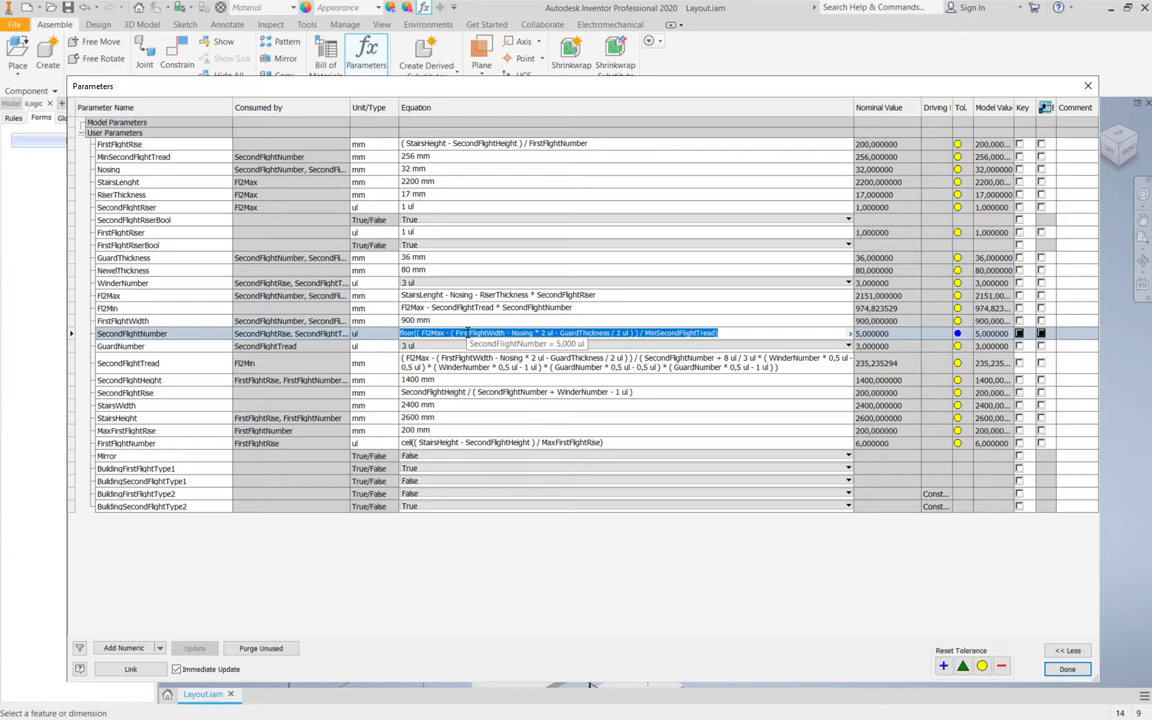
type("6")
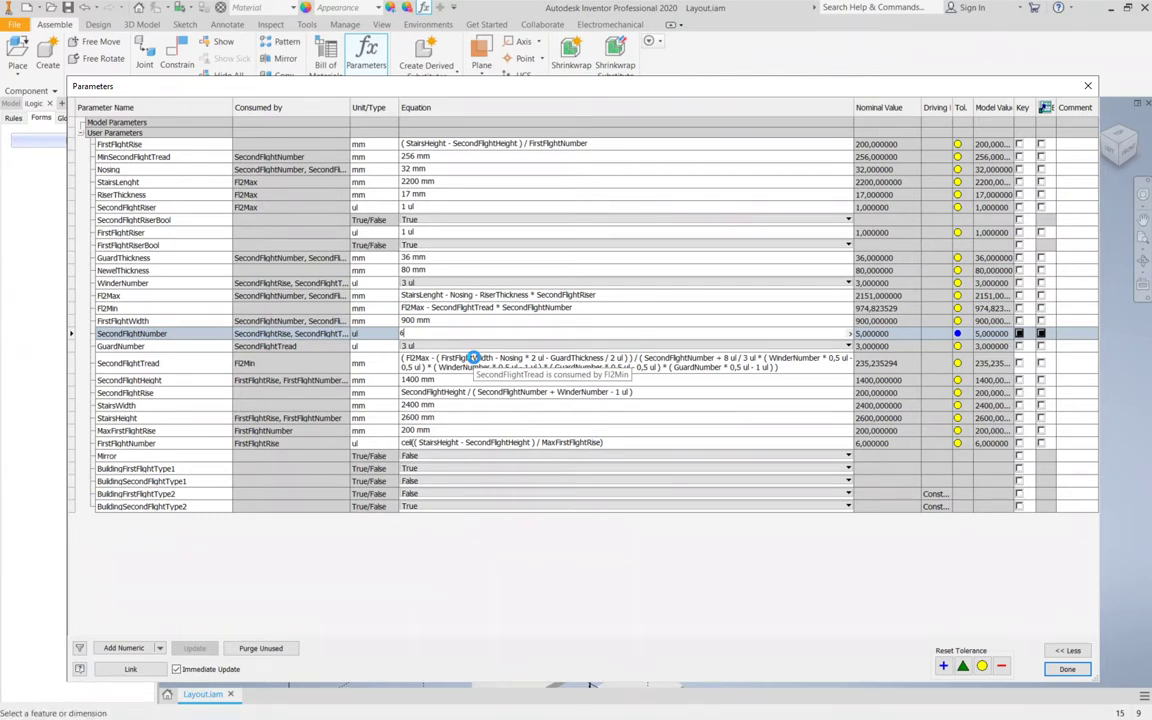
key("ctrl+v")
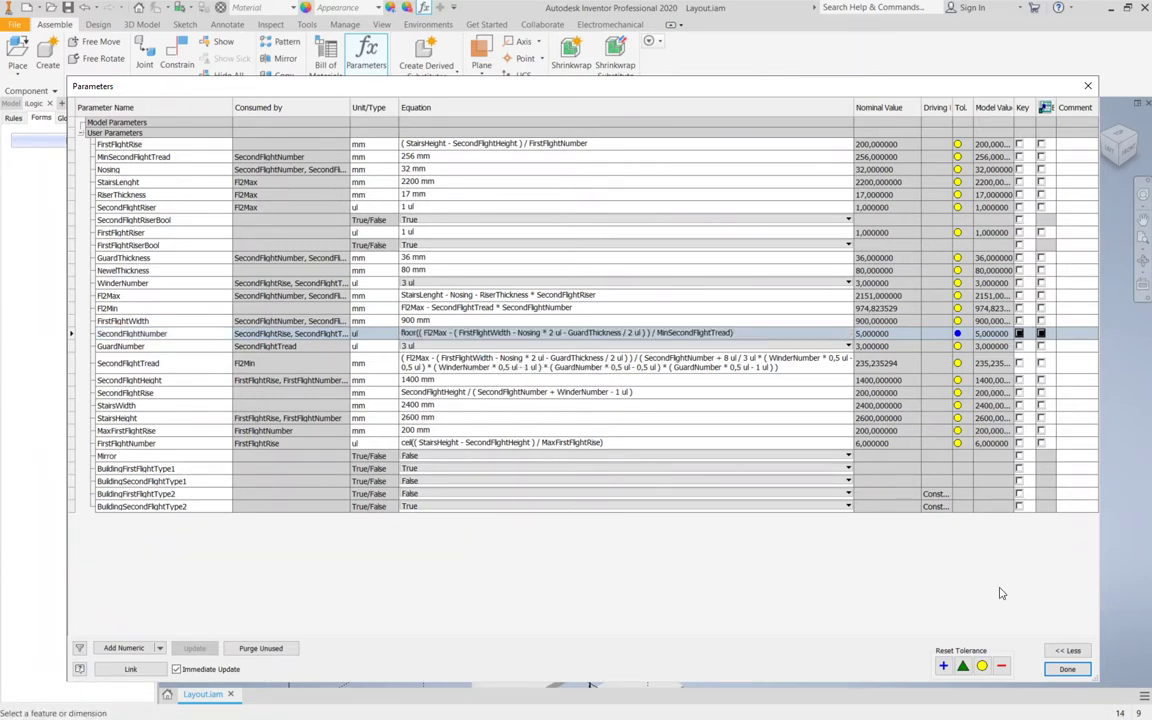
left_click(1066, 667)
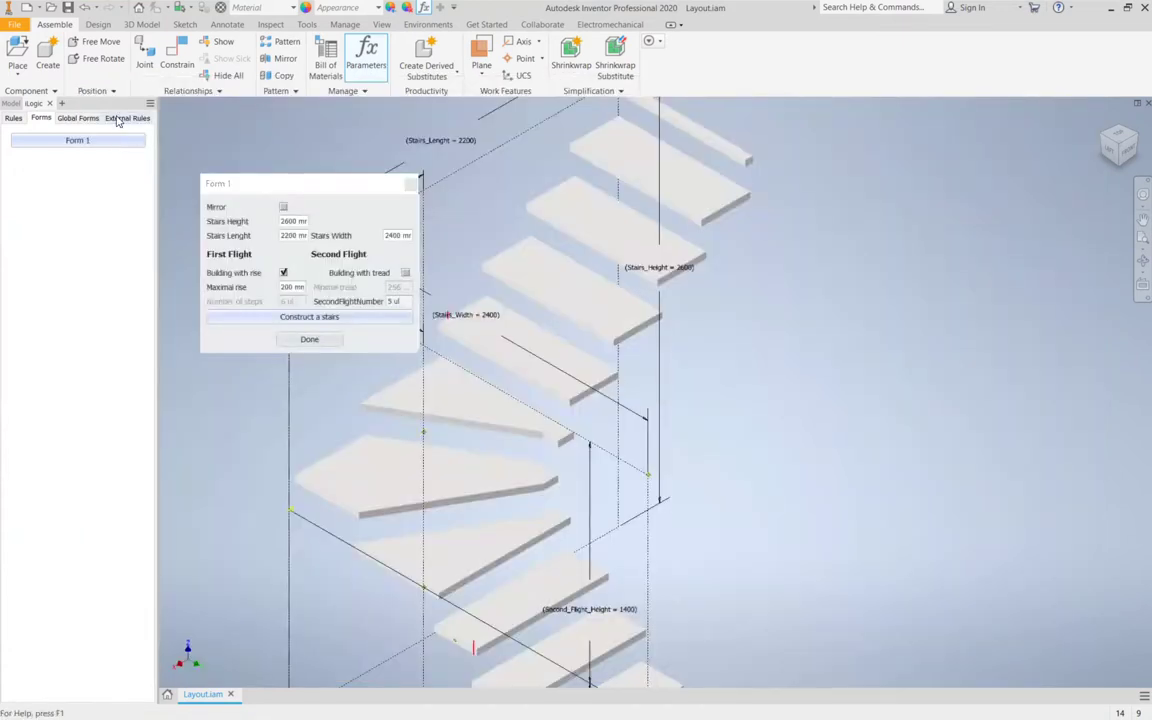
Comment out the SecondFlightNumber floor equation line in the Construct a stairs rule, then save and run the rule.
left_click(12, 118)
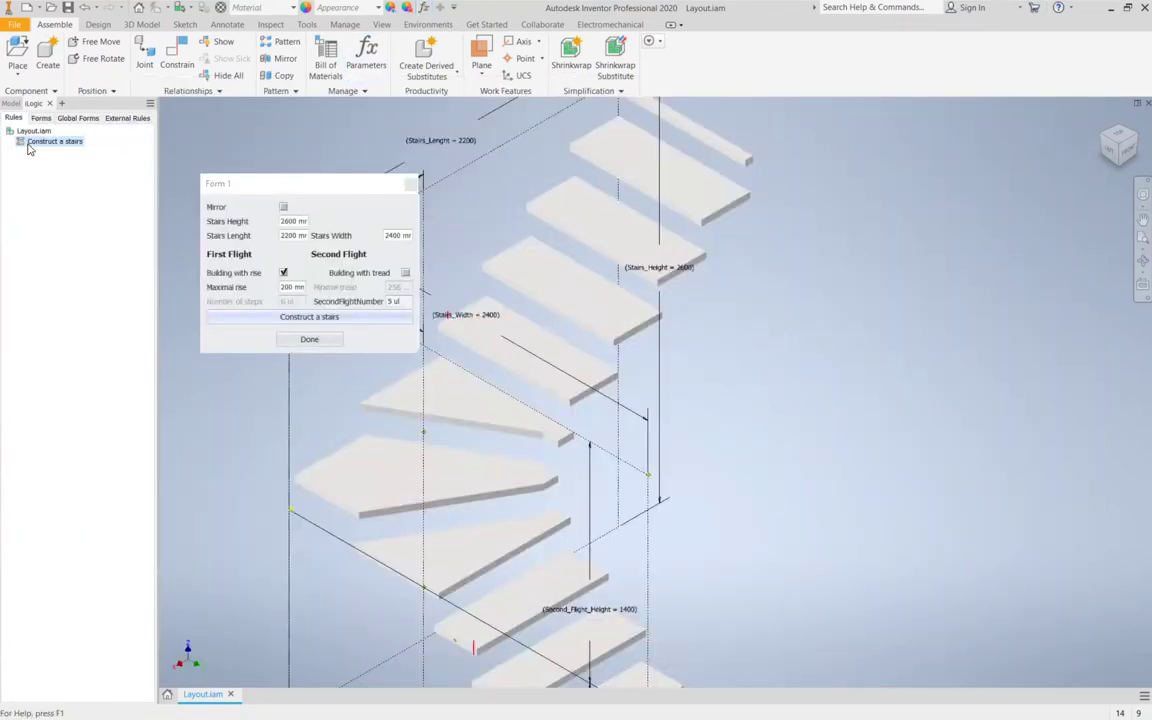
double_click(80, 141)
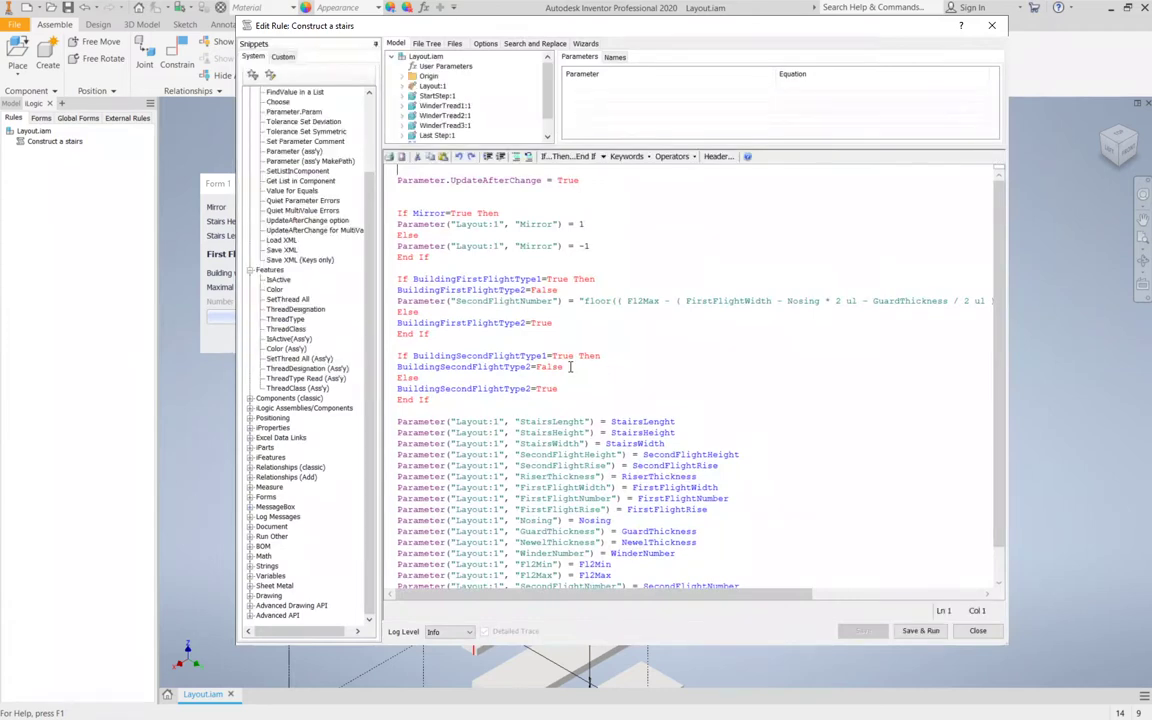
left_click(399, 301)
type("'")
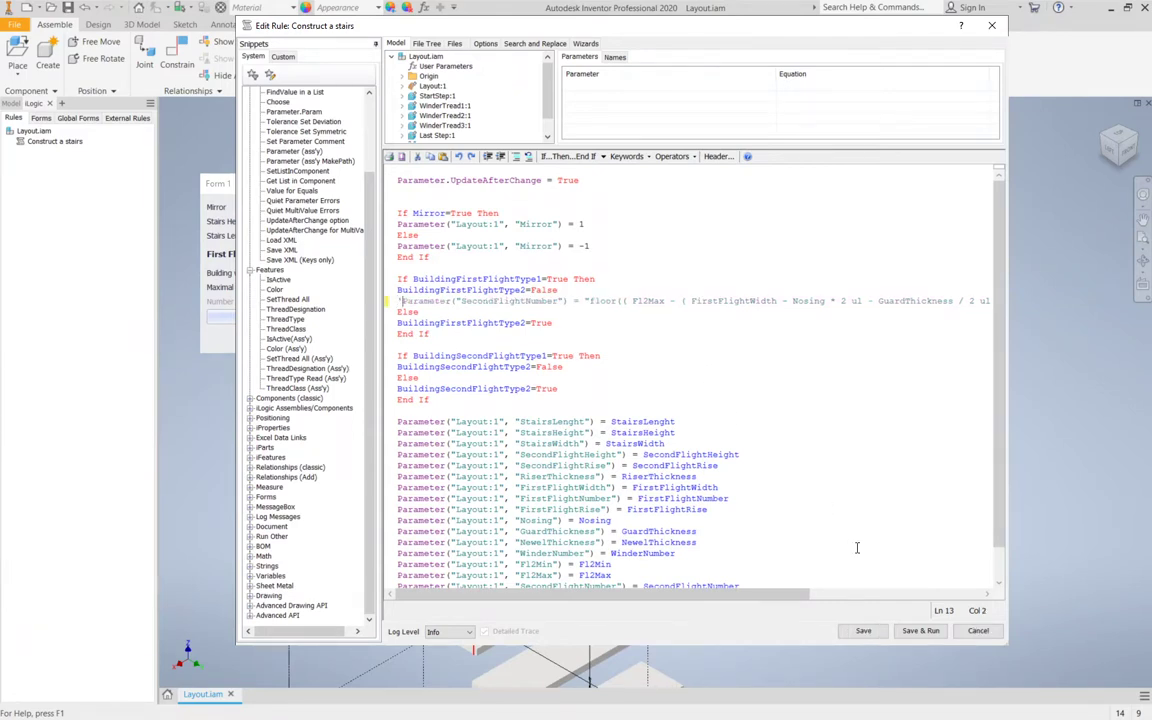
left_click(917, 631)
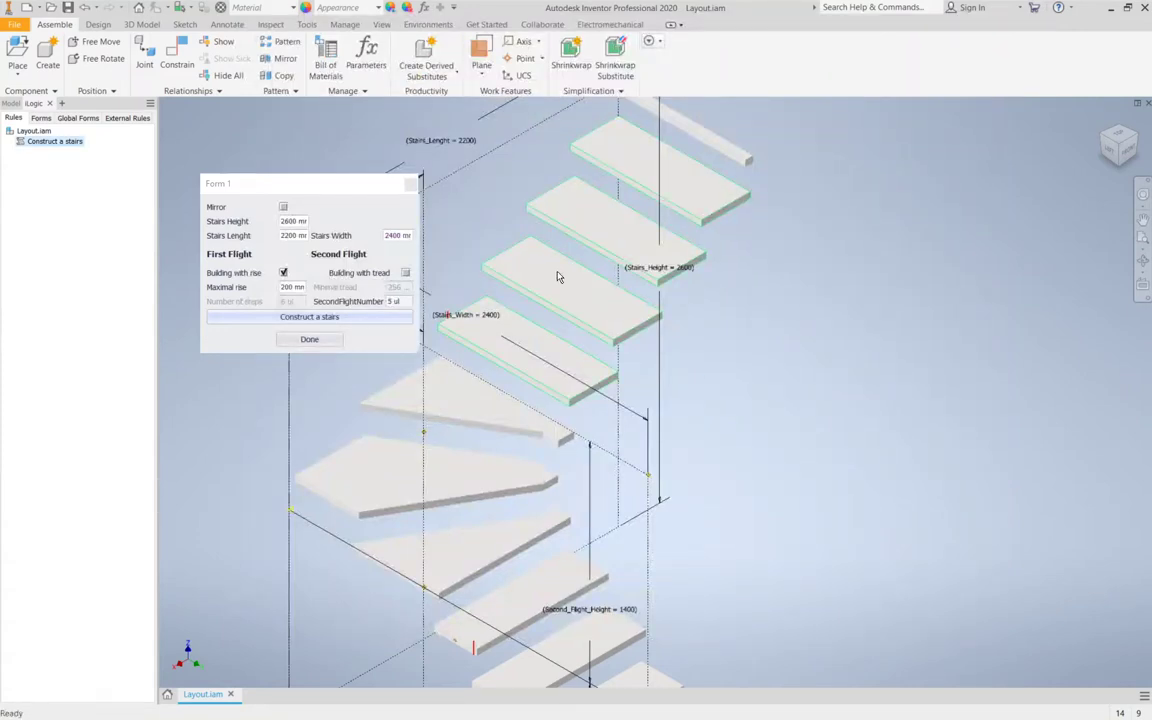
Set the SecondFlightNumber user parameter to 6 ul and select its value in Form 1.
left_click(425, 8)
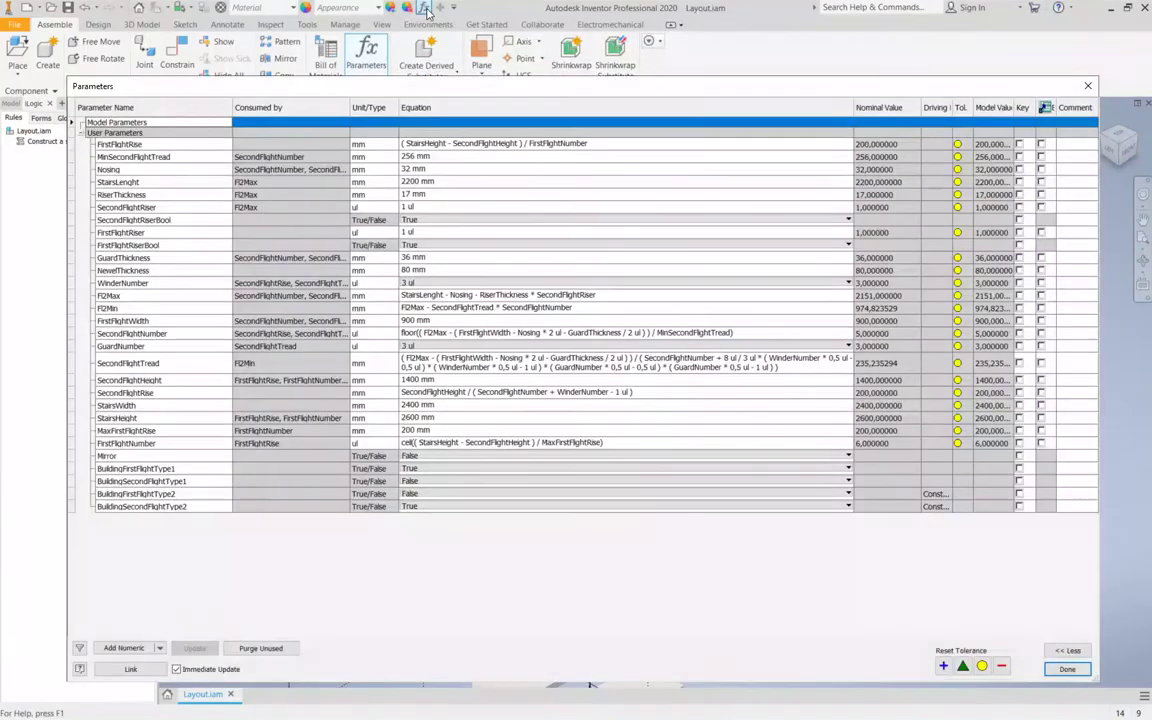
left_click(452, 334)
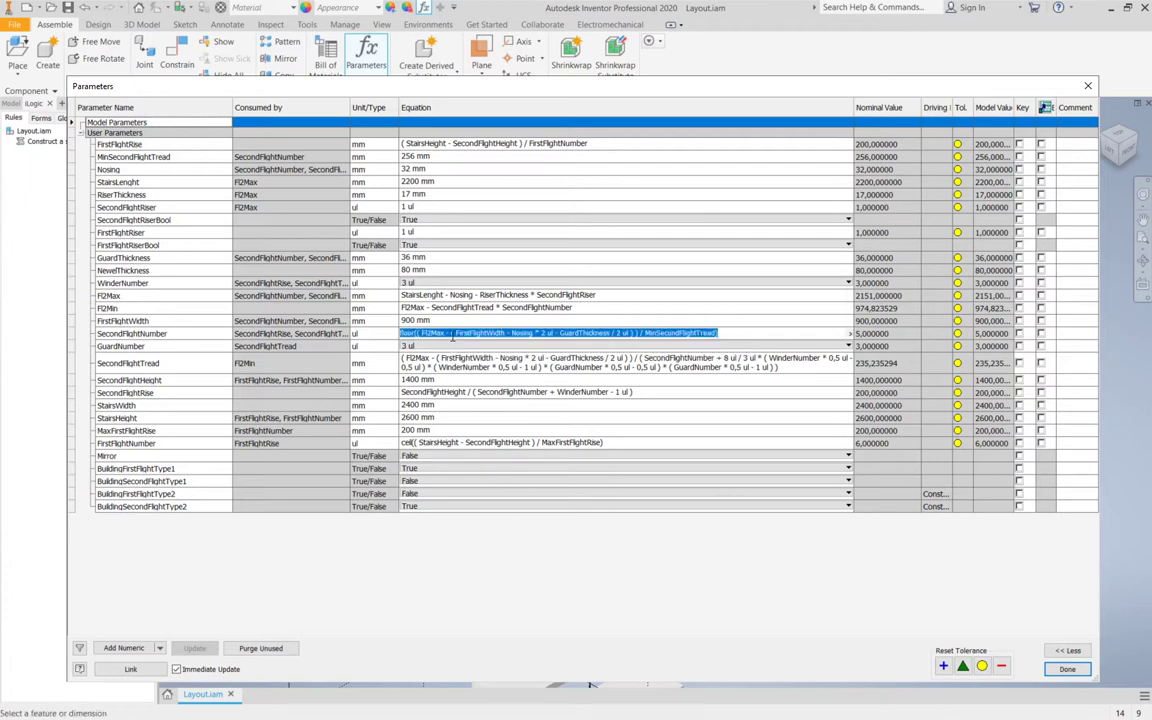
type("6 ul")
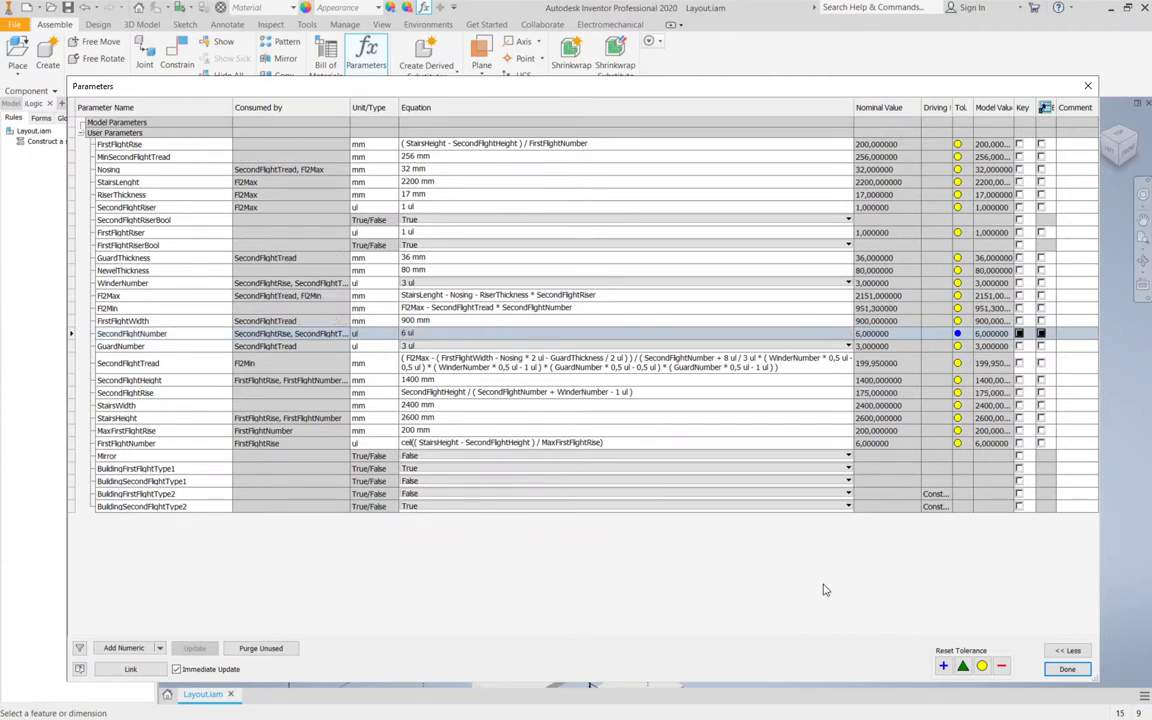
left_click(1064, 671)
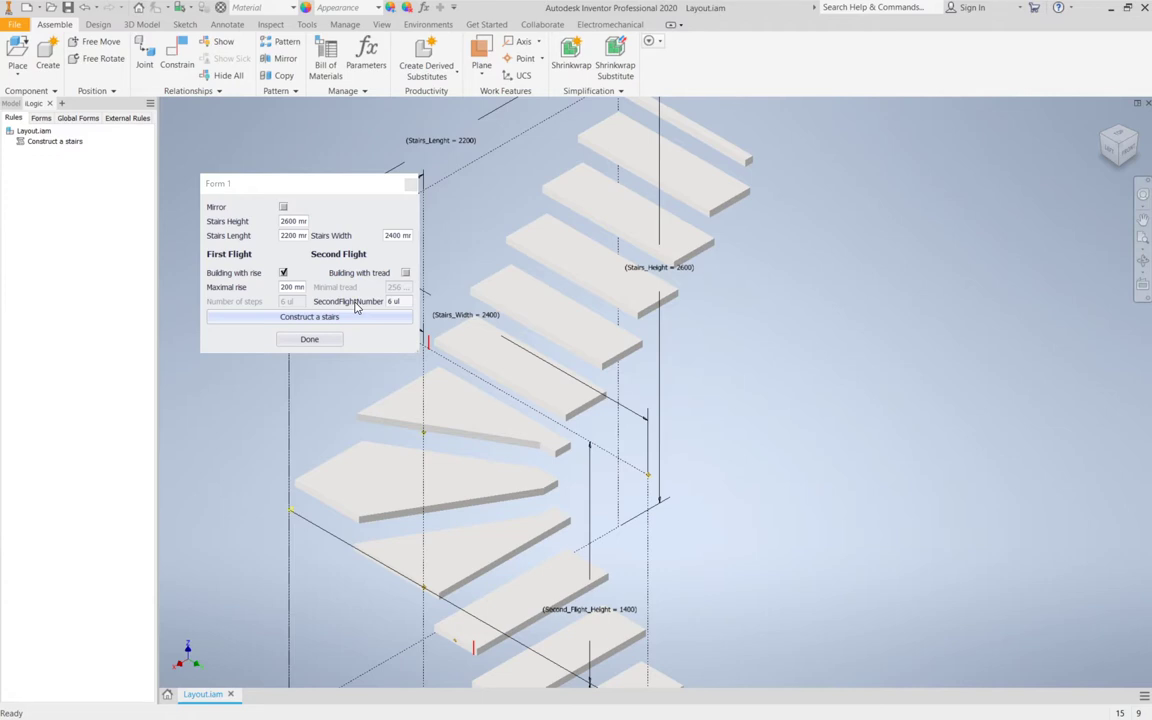
left_click(394, 301)
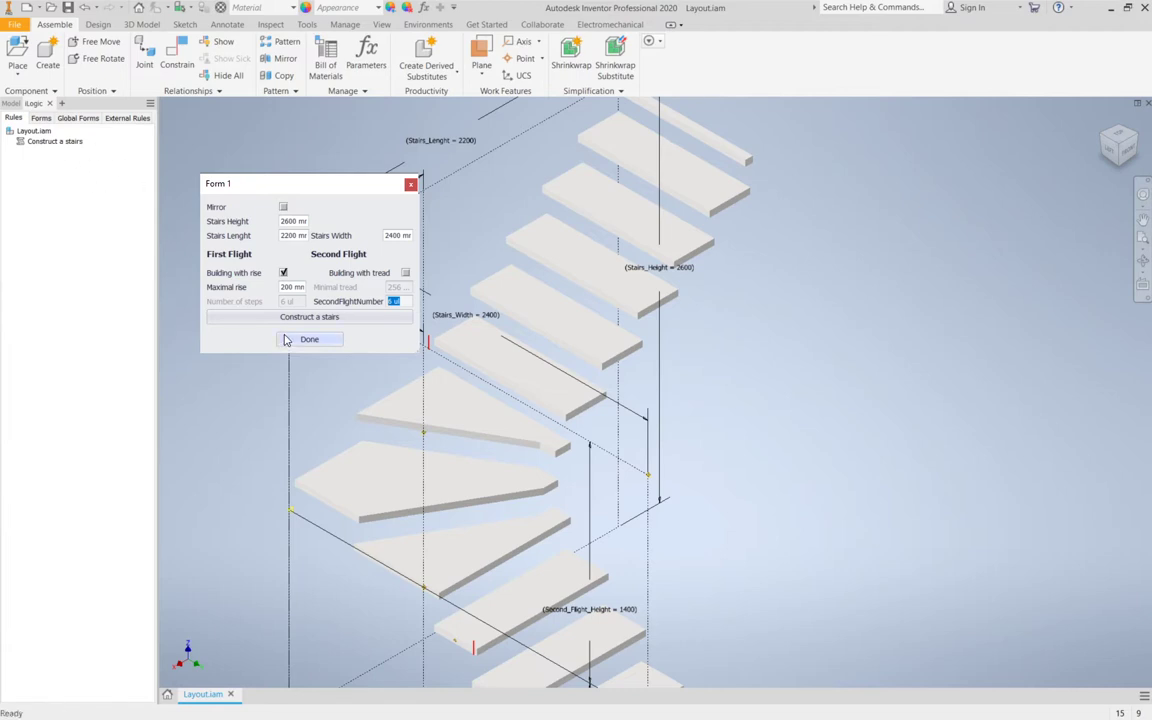
Open Form 1 for editing and try to change the ReadOnly property of the SecondFlightNumber field in Row 3.
left_click(40, 118)
right_click(65, 141)
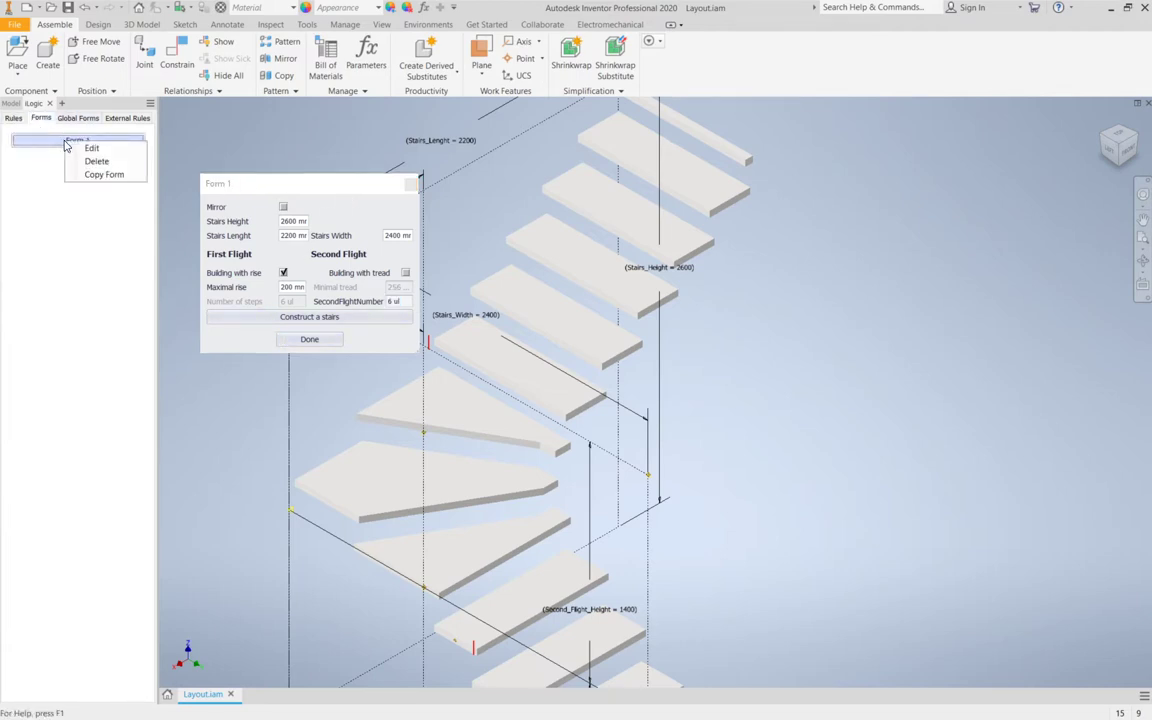
left_click(90, 149)
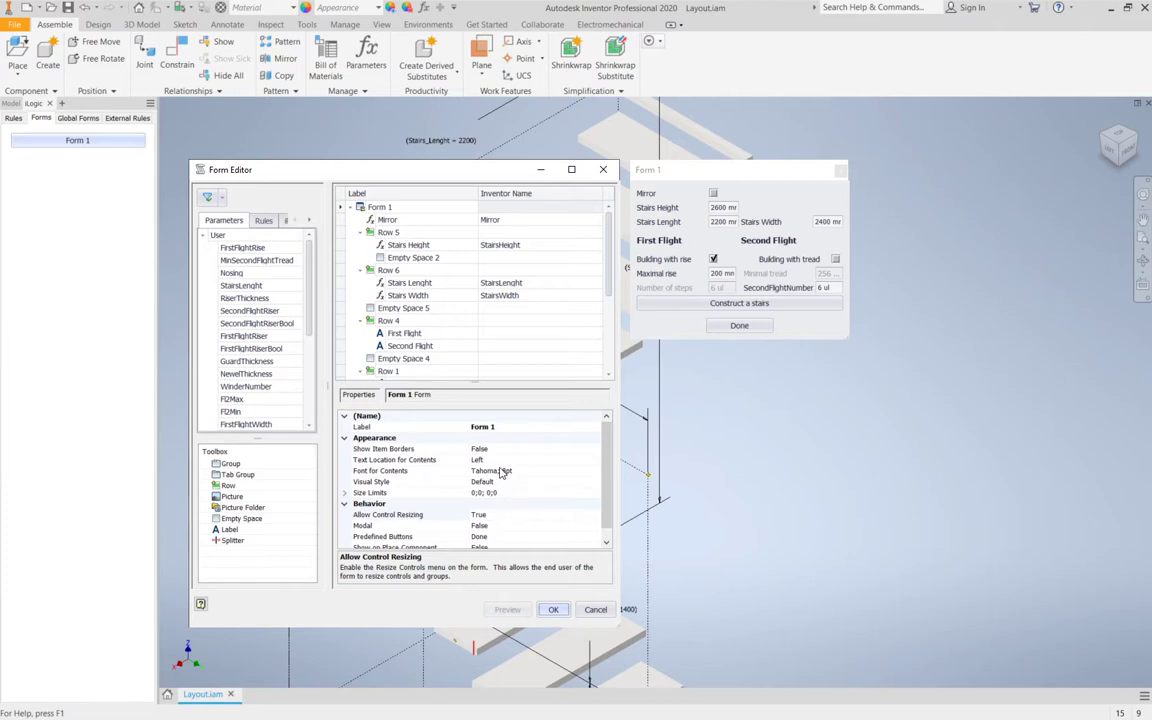
scroll(500, 472, "down", 1)
scroll(500, 472, "up", 1)
scroll(434, 282, "down", 4)
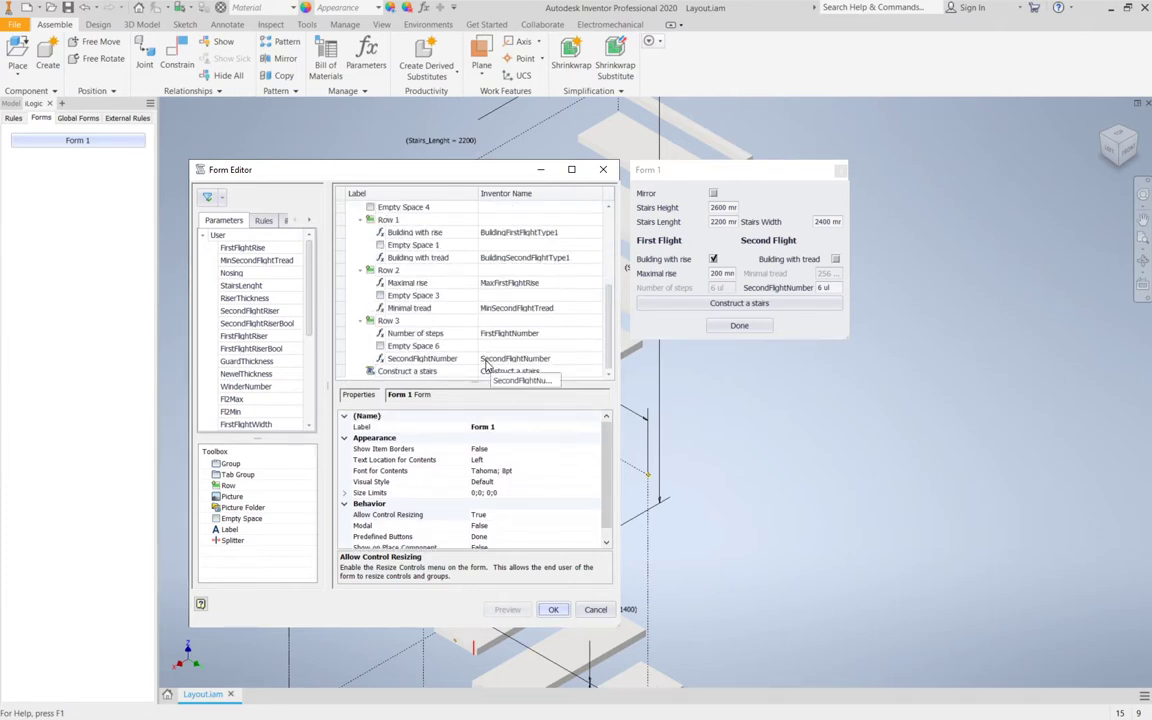
double_click(432, 358)
scroll(432, 455, "down", 1)
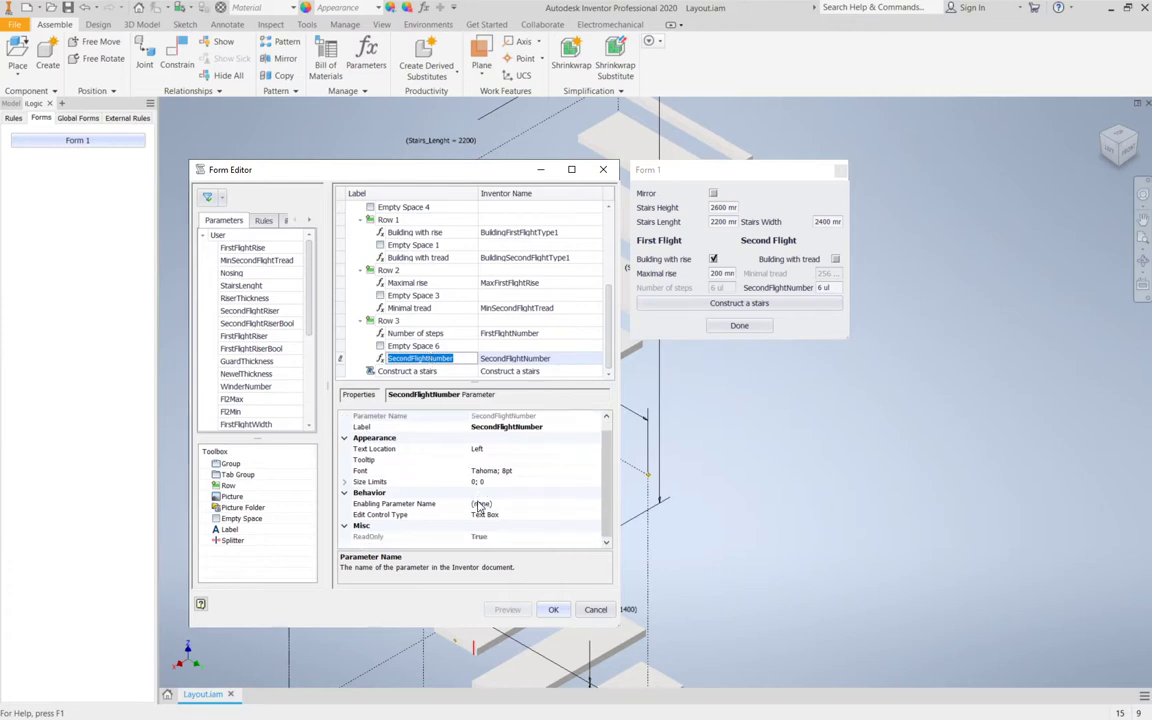
left_click(487, 537)
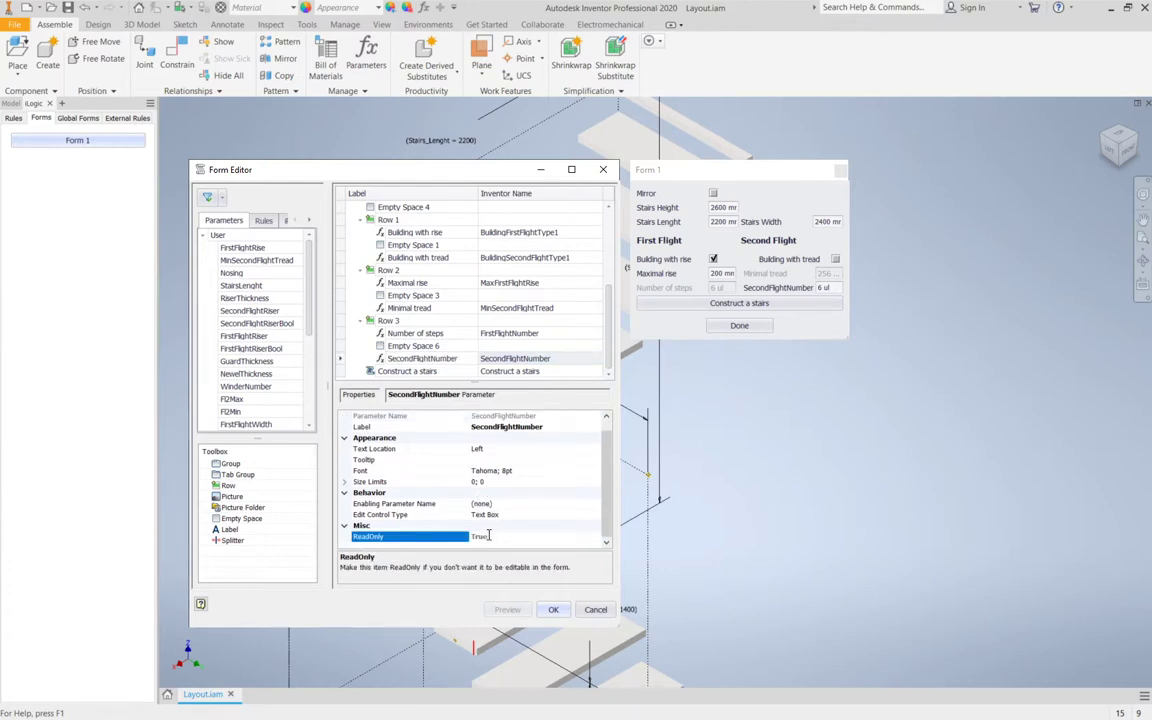
right_click(480, 537)
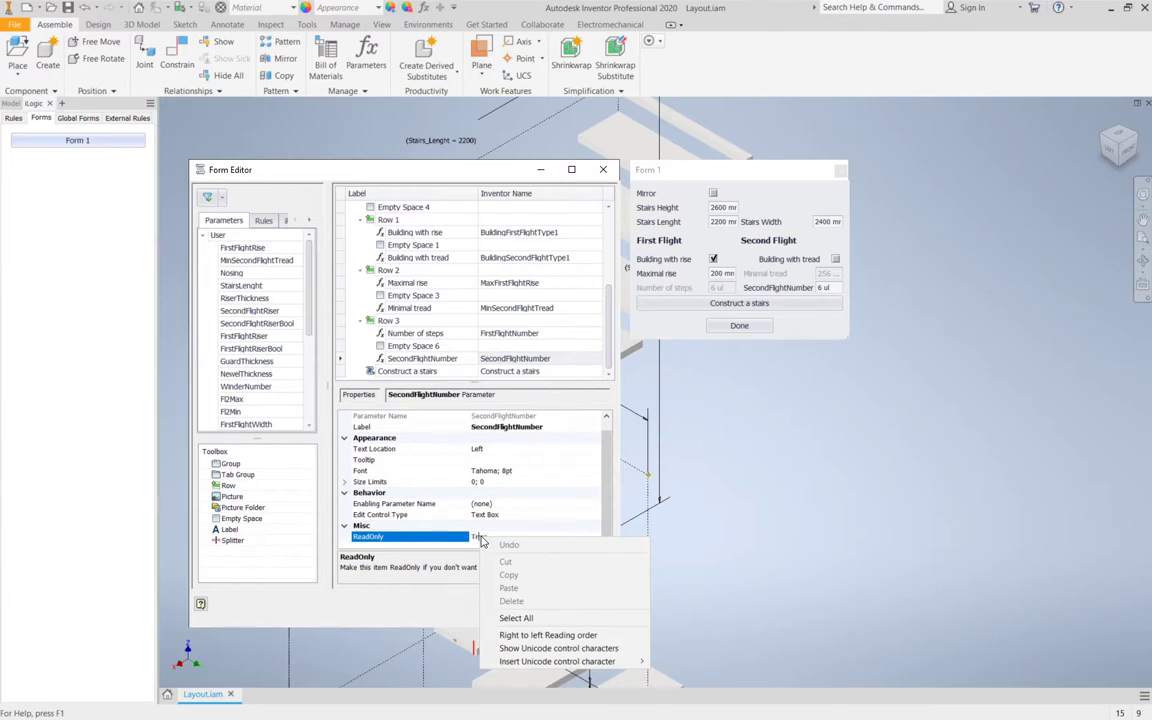
left_click(491, 526)
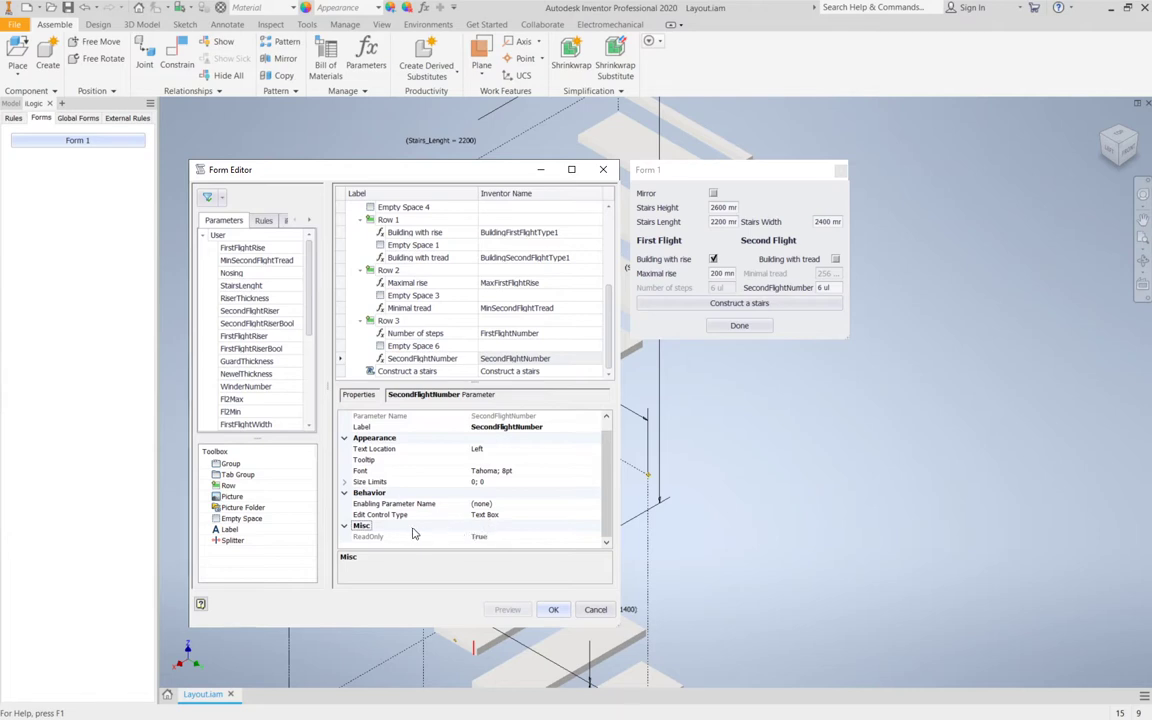
Delete the SecondFlightNumber field from Row 3 of Form 1 and add the parameter again below Empty Space 6.
left_click(430, 359)
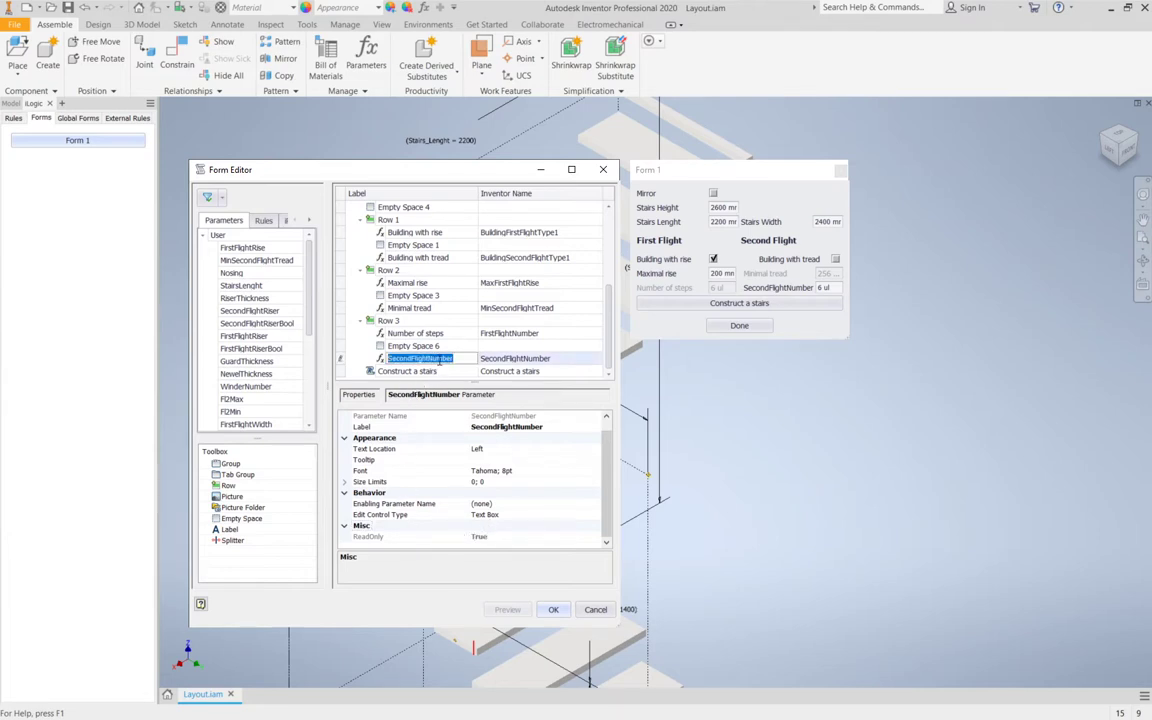
left_click(505, 360)
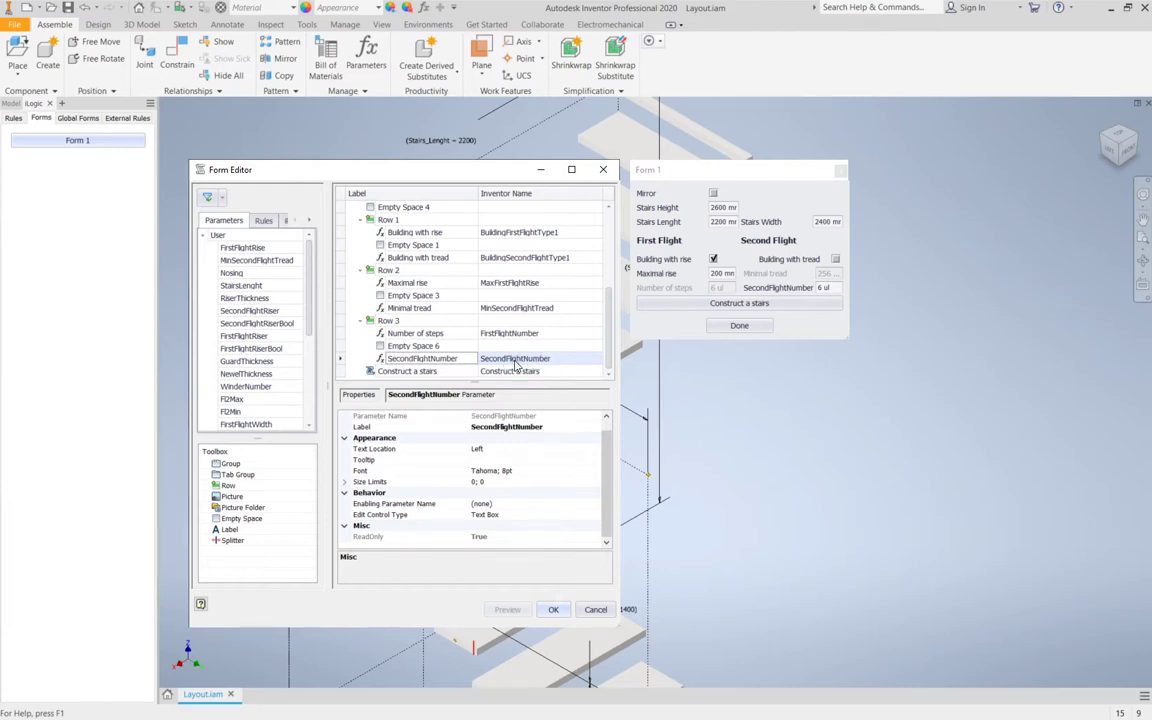
key("Delete")
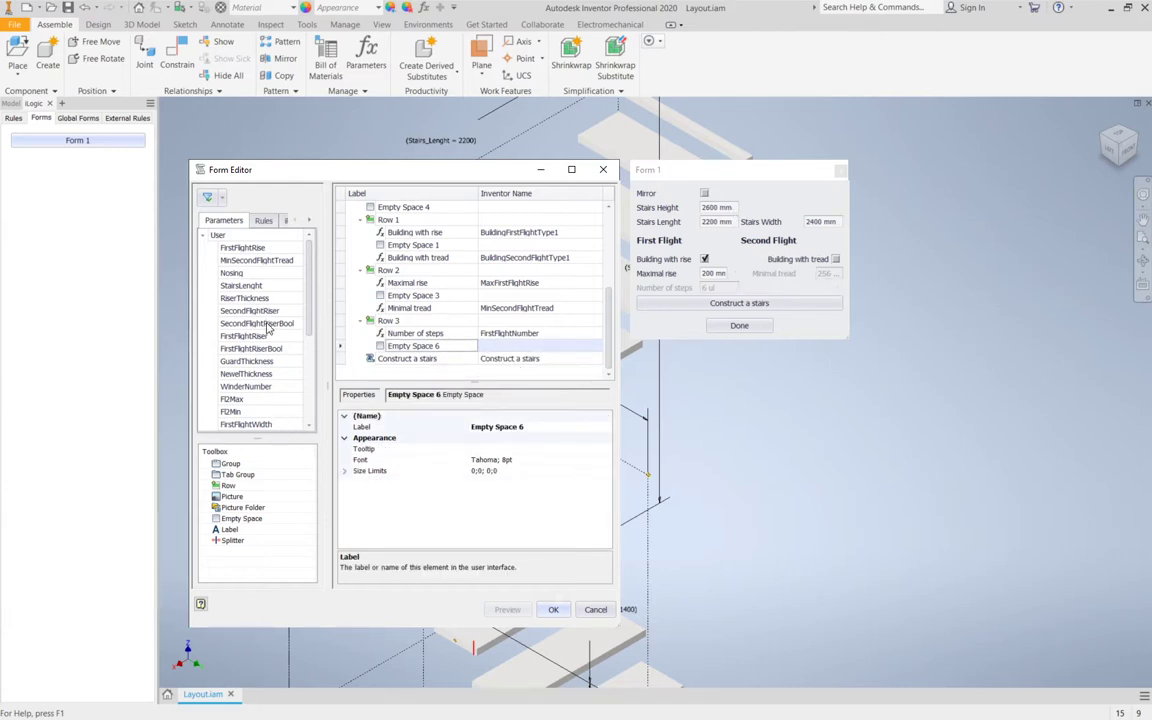
scroll(250, 340, "down", 5)
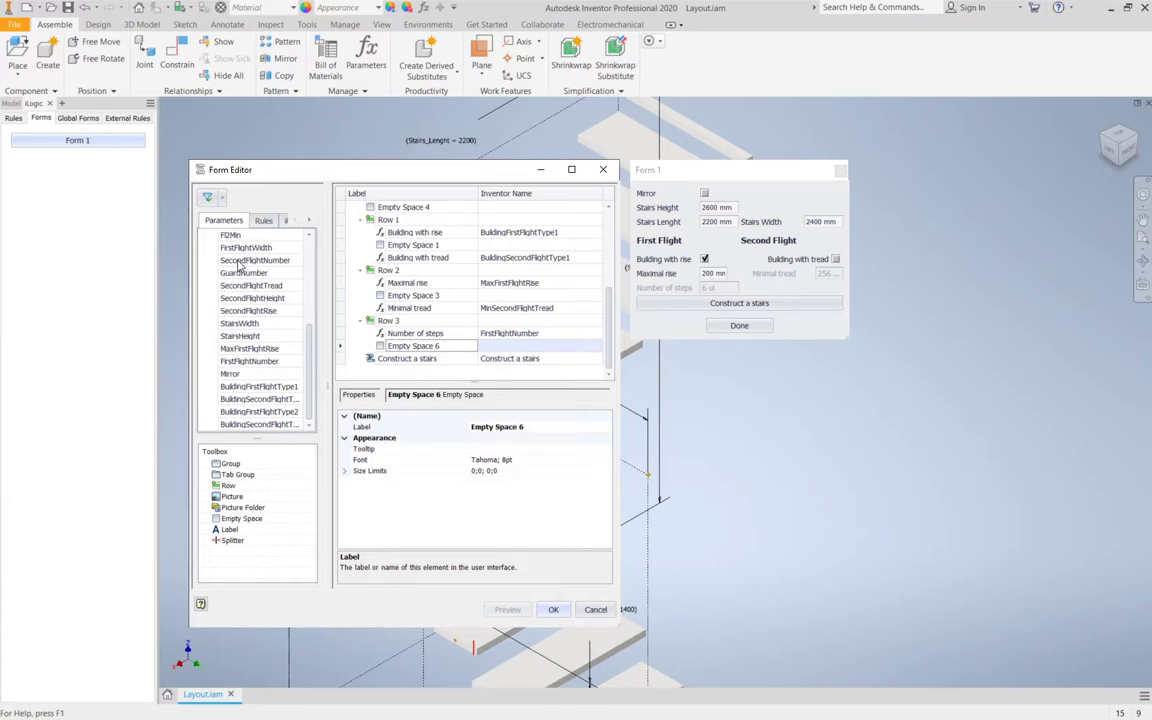
left_click_drag(240, 265, 370, 322)
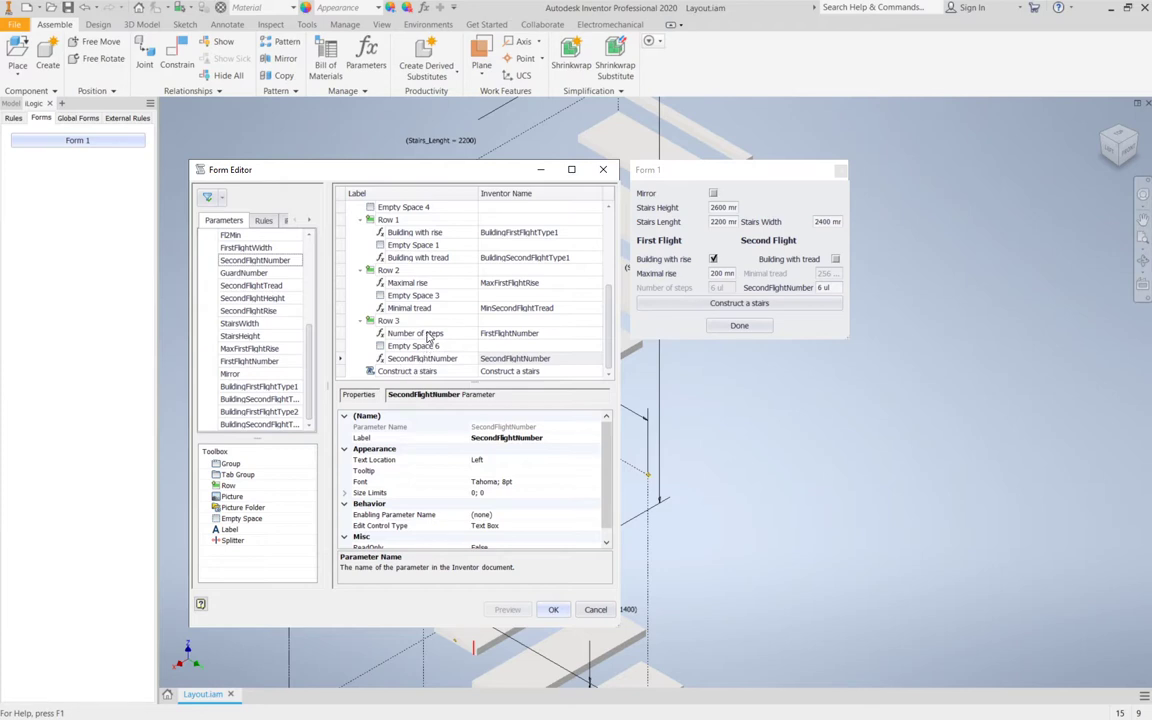
Relabel the SecondFlightNumber field in Row 3 as Number of steps, copying the FirstFlightNumber field's label, and save the form.
double_click(427, 332)
key("ctrl+c")
right_click(427, 333)
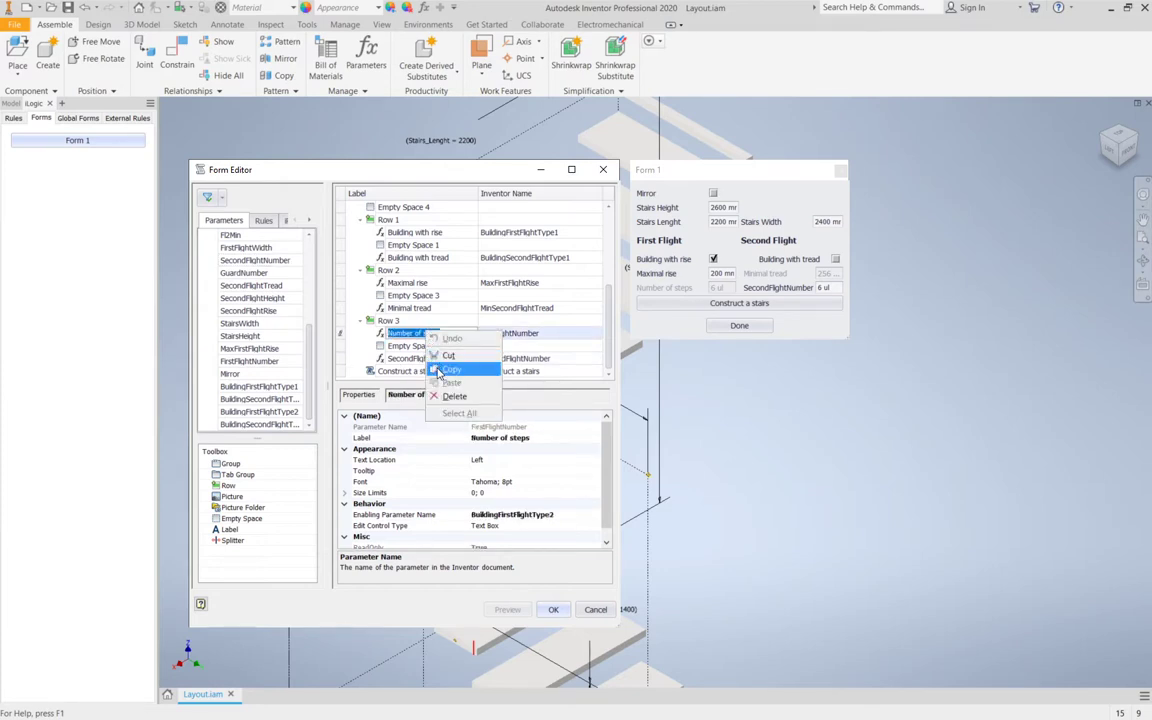
left_click(432, 364)
double_click(426, 358)
right_click(425, 355)
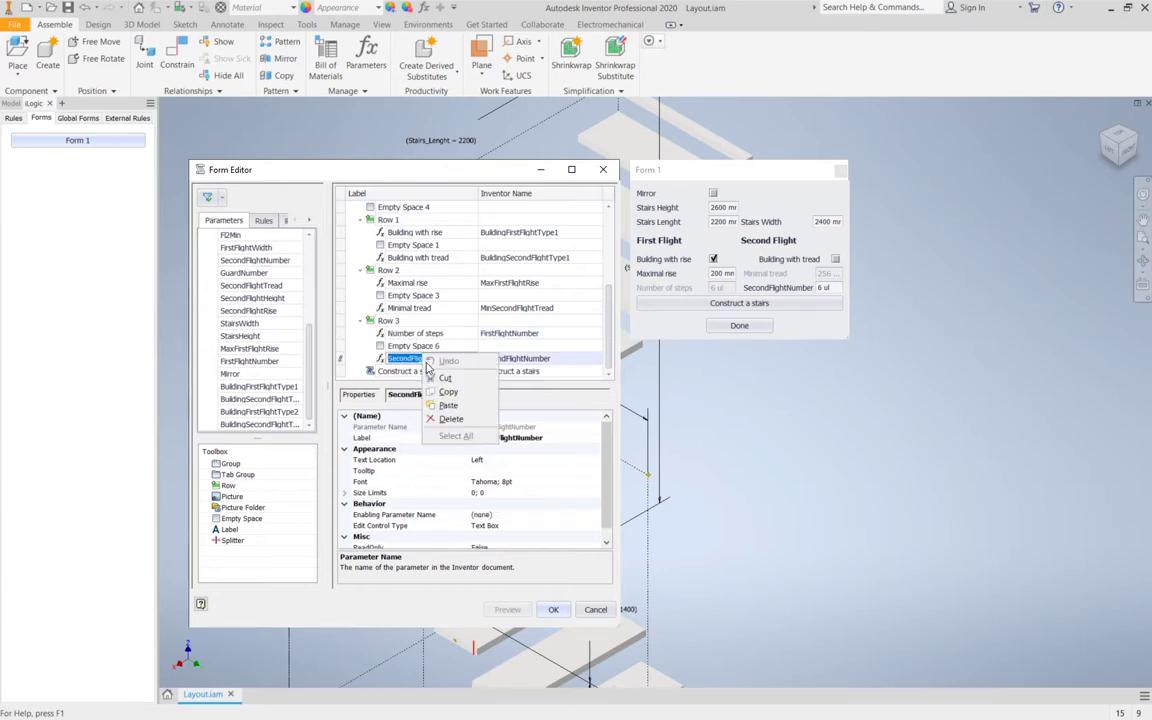
left_click(447, 404)
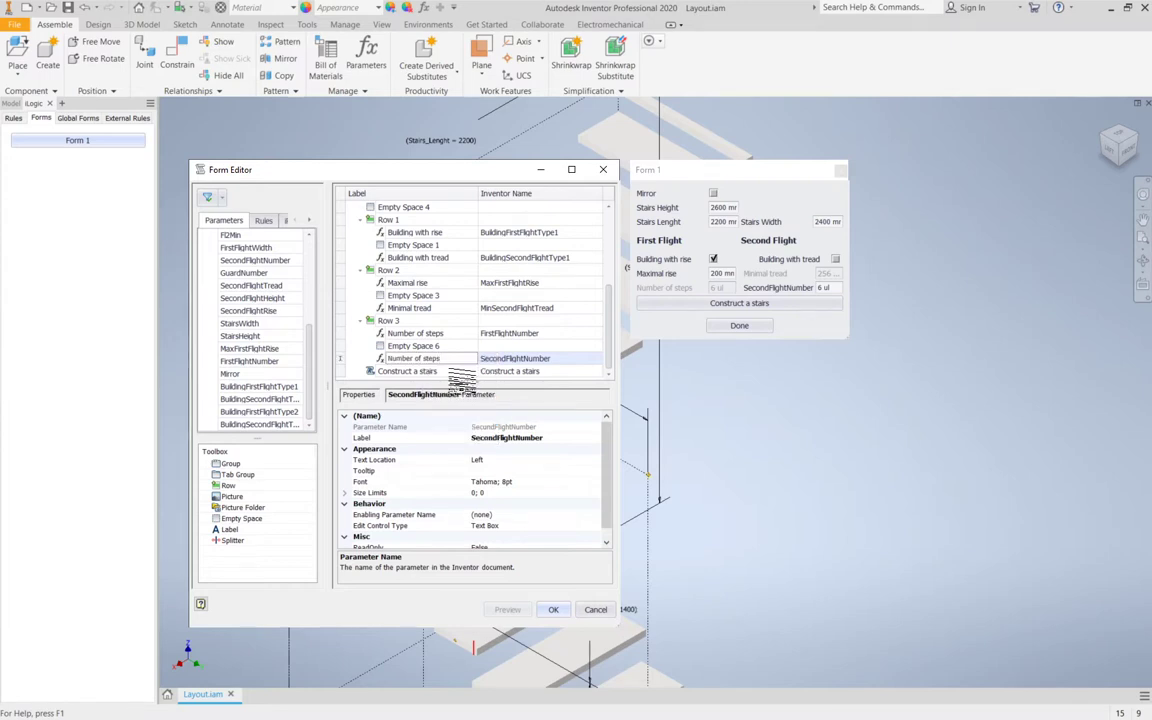
double_click(462, 346)
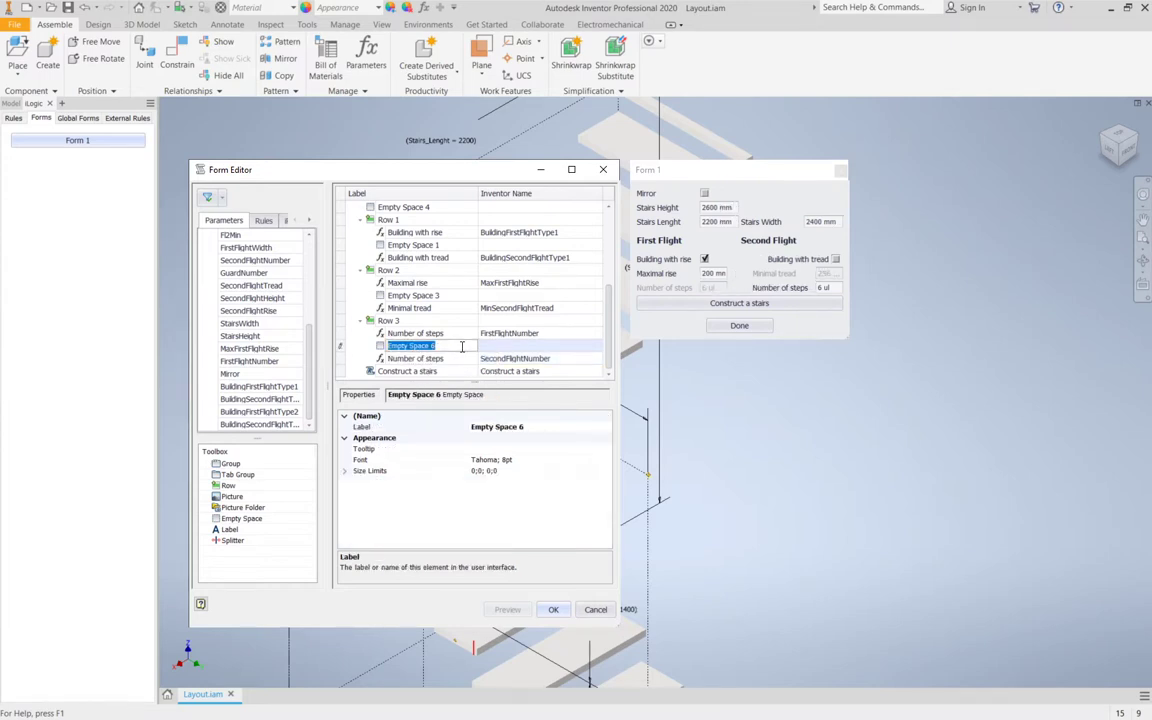
double_click(415, 358)
scroll(490, 515, "down", 1)
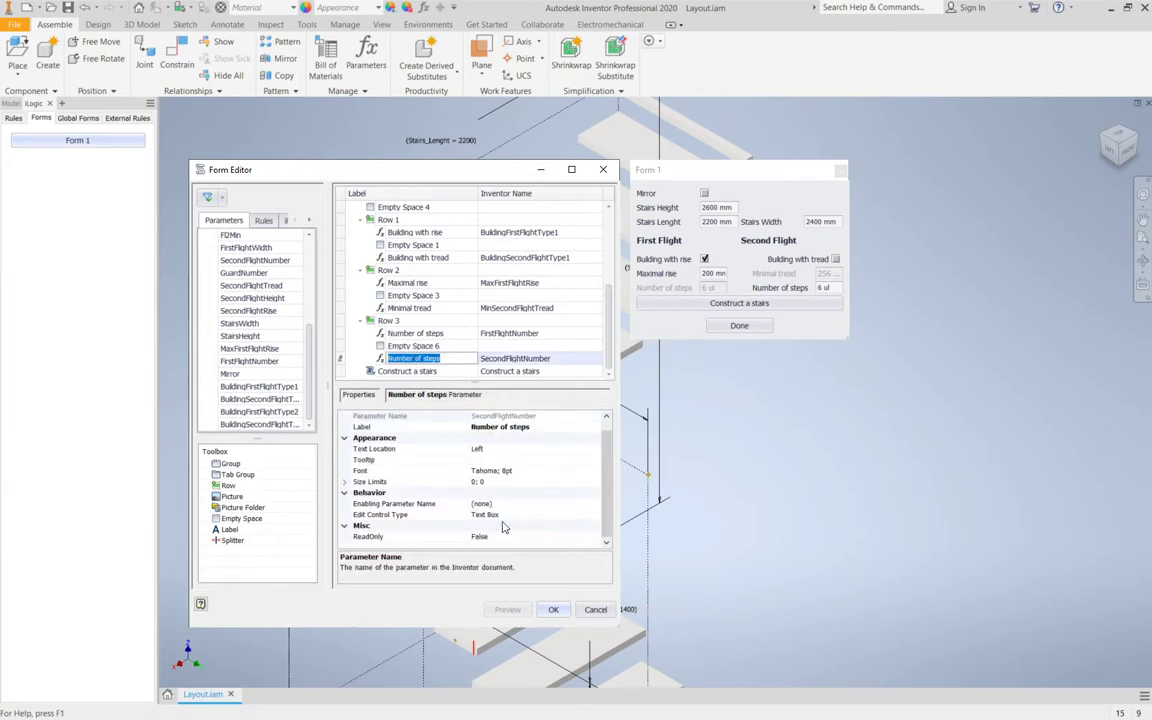
left_click(553, 609)
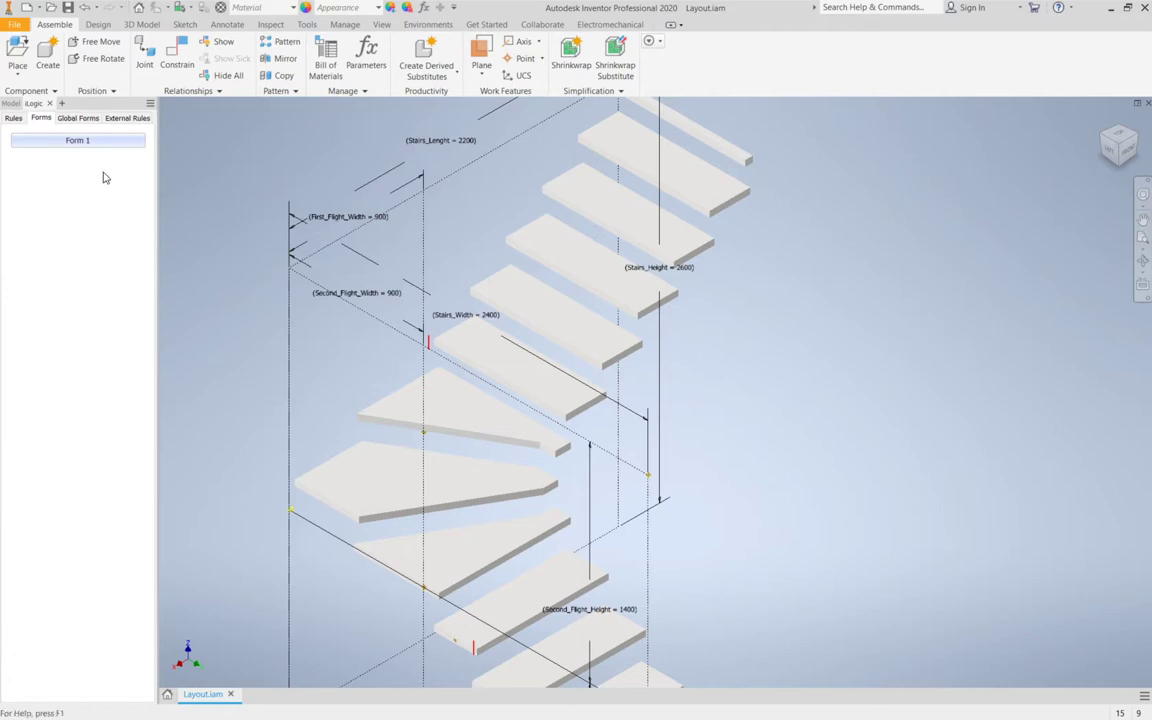
Open Form 1, set the second flight's number of steps to 5 and construct the stairs.
left_click(82, 143)
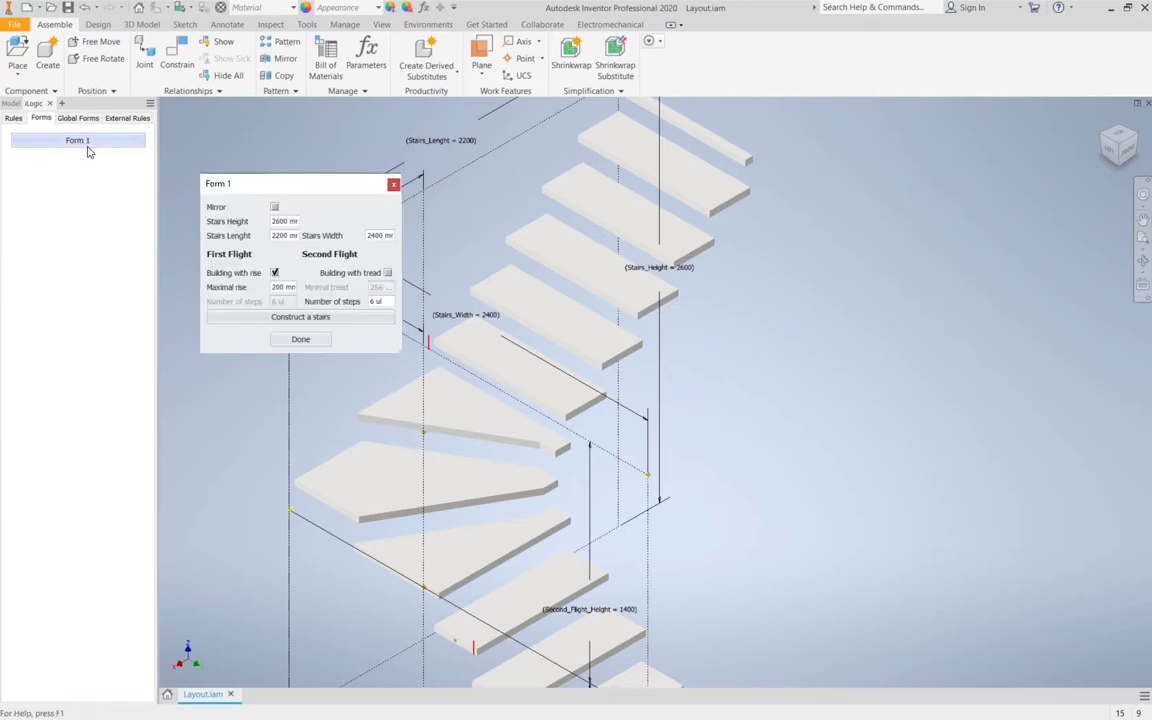
triple_click(383, 304)
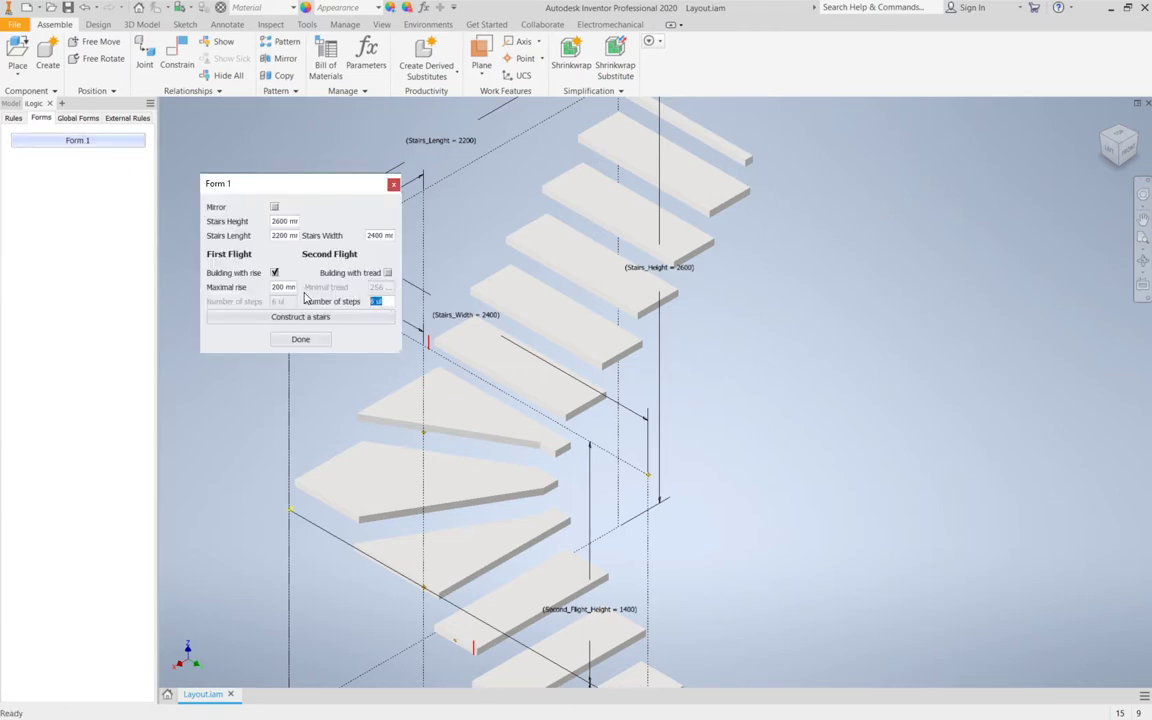
type("5")
left_click(287, 317)
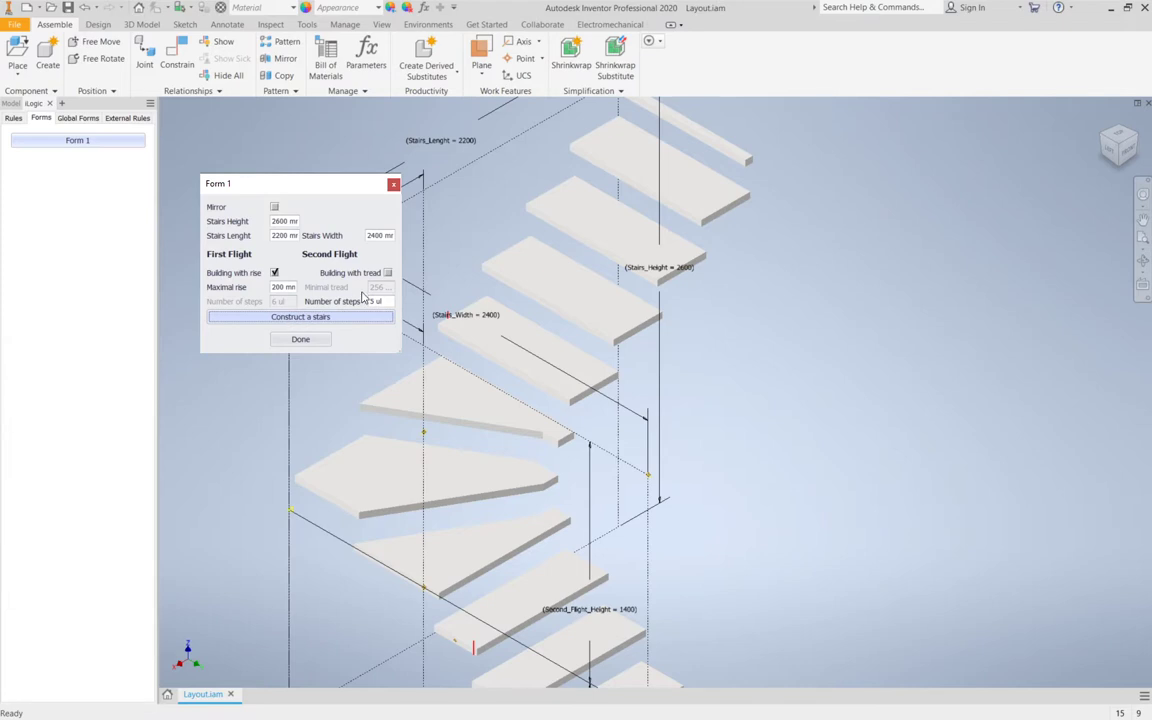
Enable Building with tread for the second flight and construct the stairs, including with its number of steps set to 6.
left_click(388, 272)
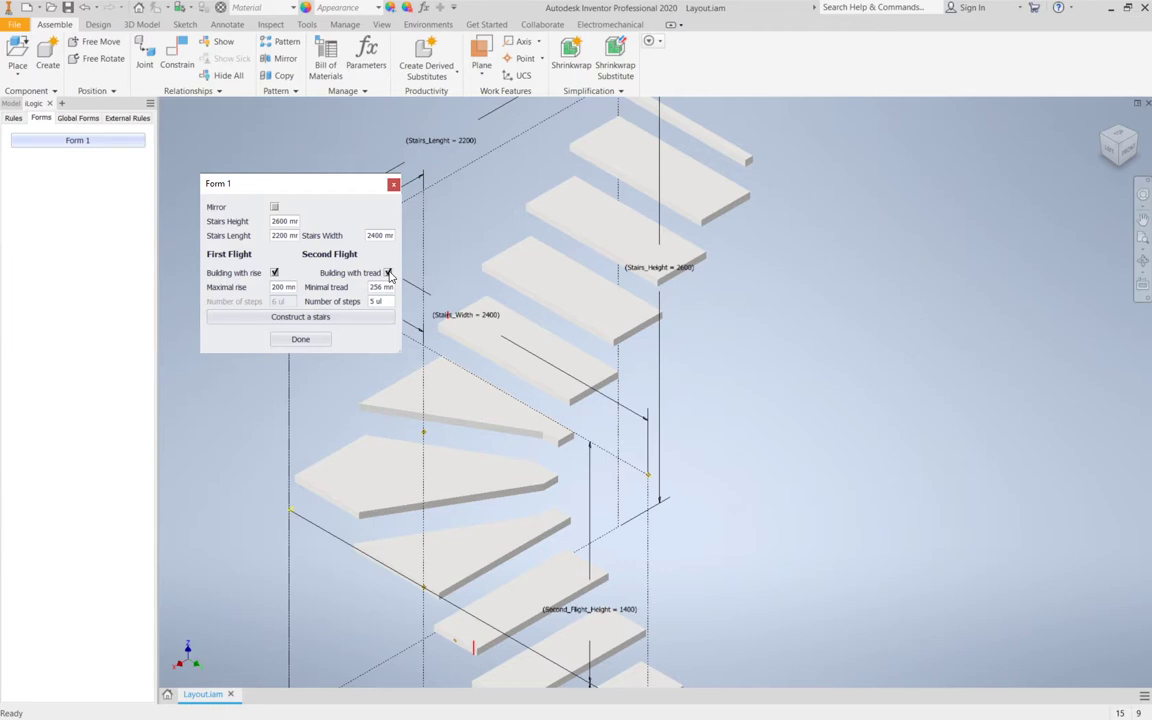
left_click(301, 318)
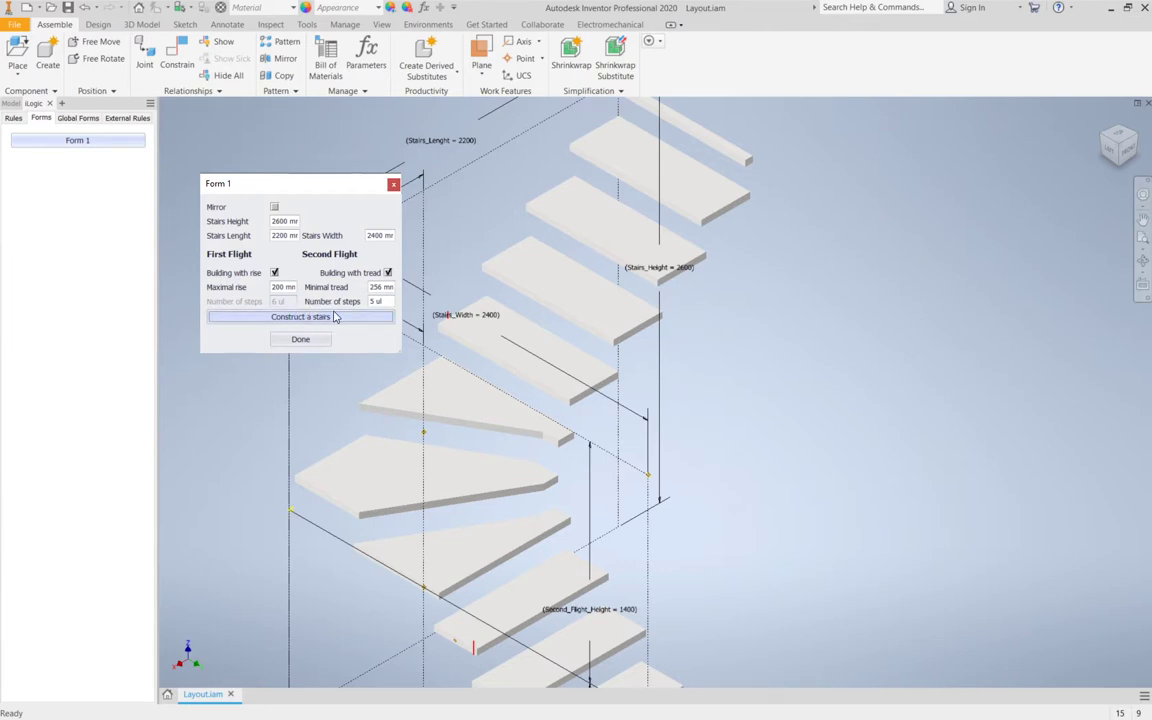
double_click(376, 300)
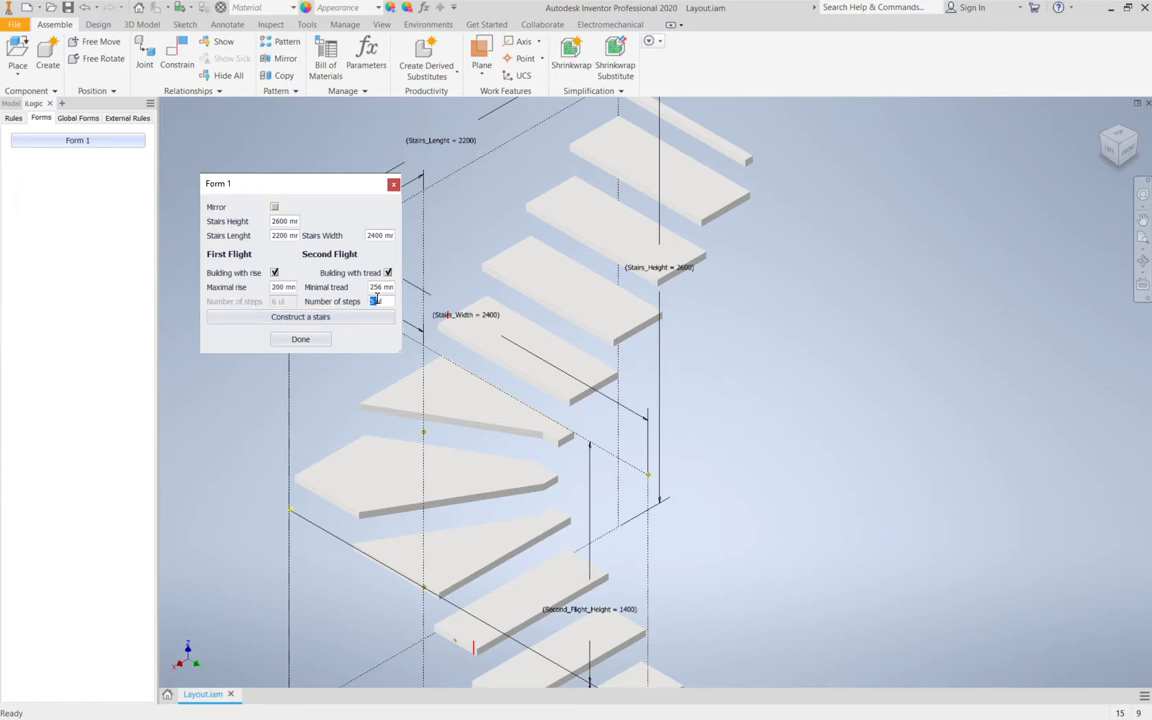
type("6")
left_click(289, 317)
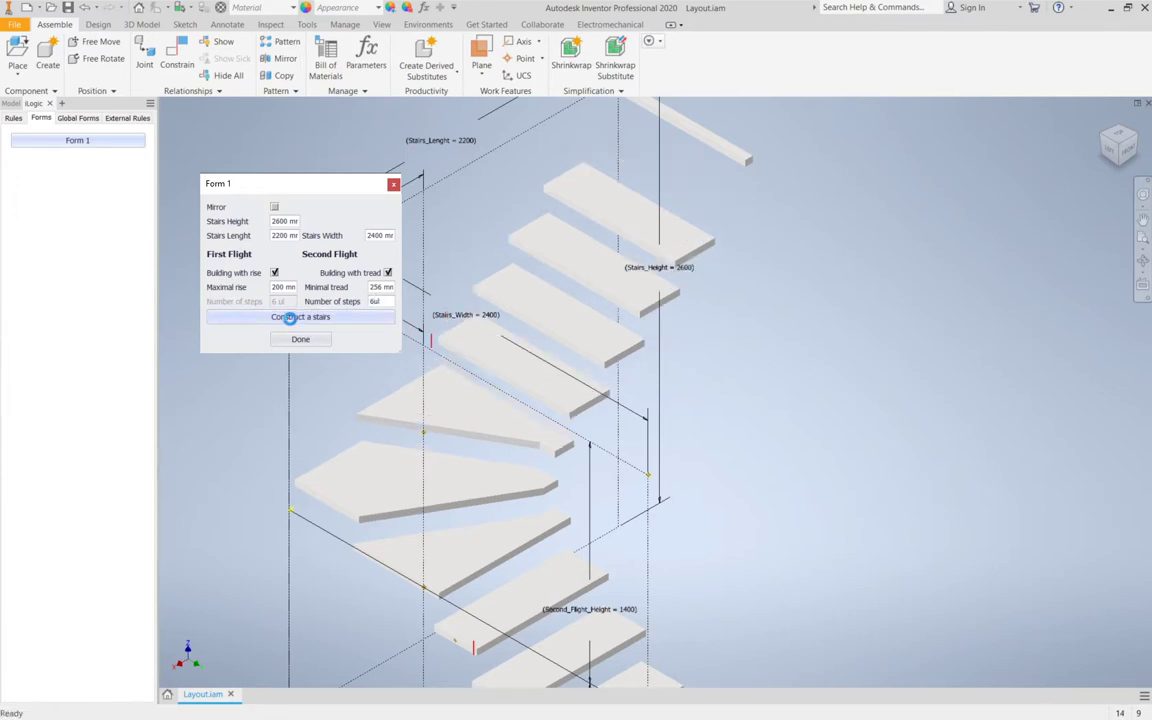
left_click(289, 317)
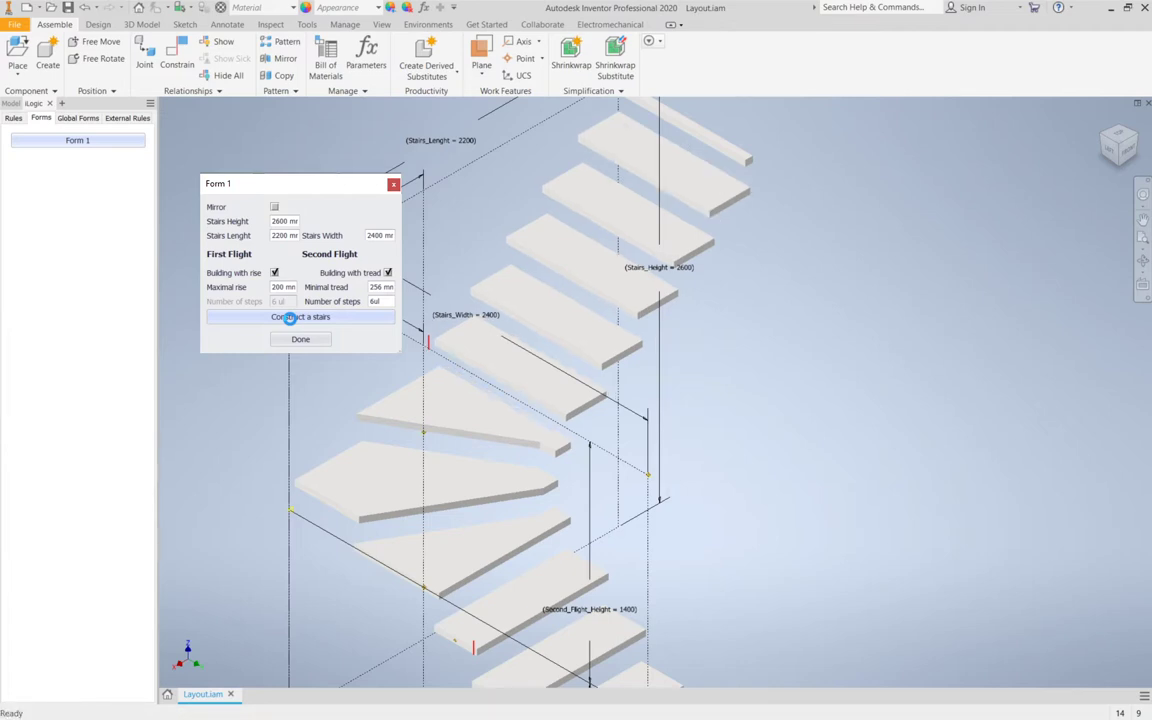
left_click(289, 317)
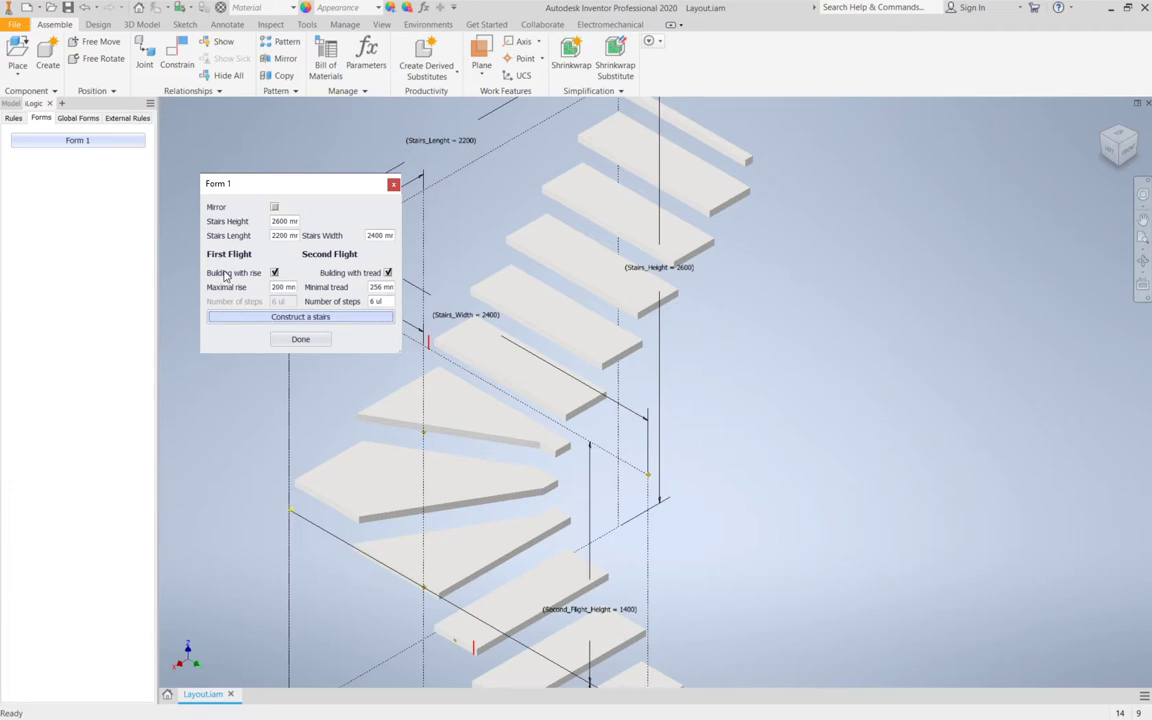
left_click(319, 316)
Edit Form 1 to set the enabling parameter of the SecondFlightNumber field to BuildingSecondFlightType2, and save the form.
right_click(77, 141)
left_click(88, 147)
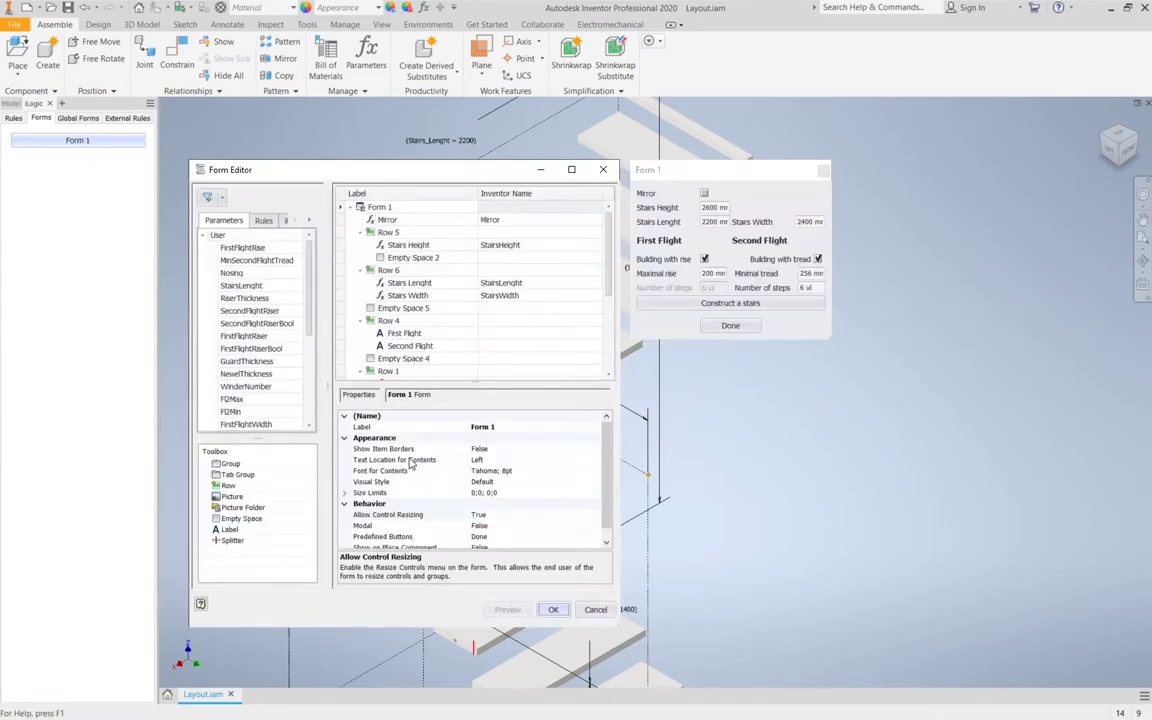
scroll(430, 416, "down", 1)
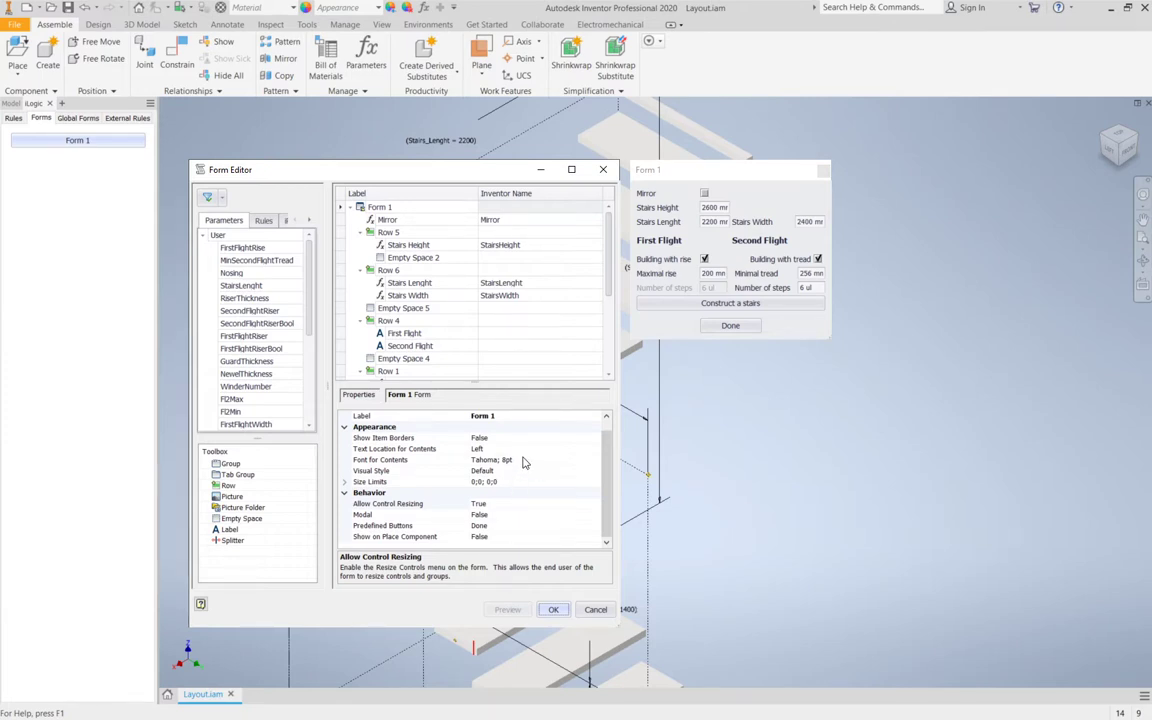
scroll(524, 462, "up", 1)
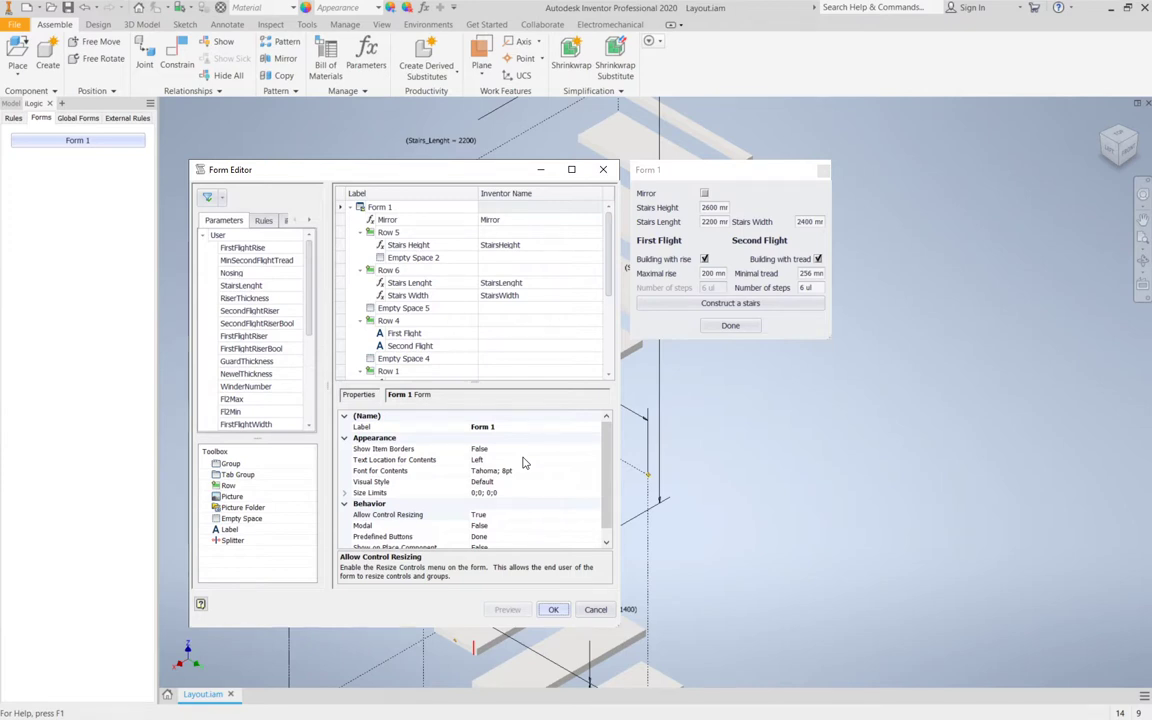
scroll(413, 363, "down", 4)
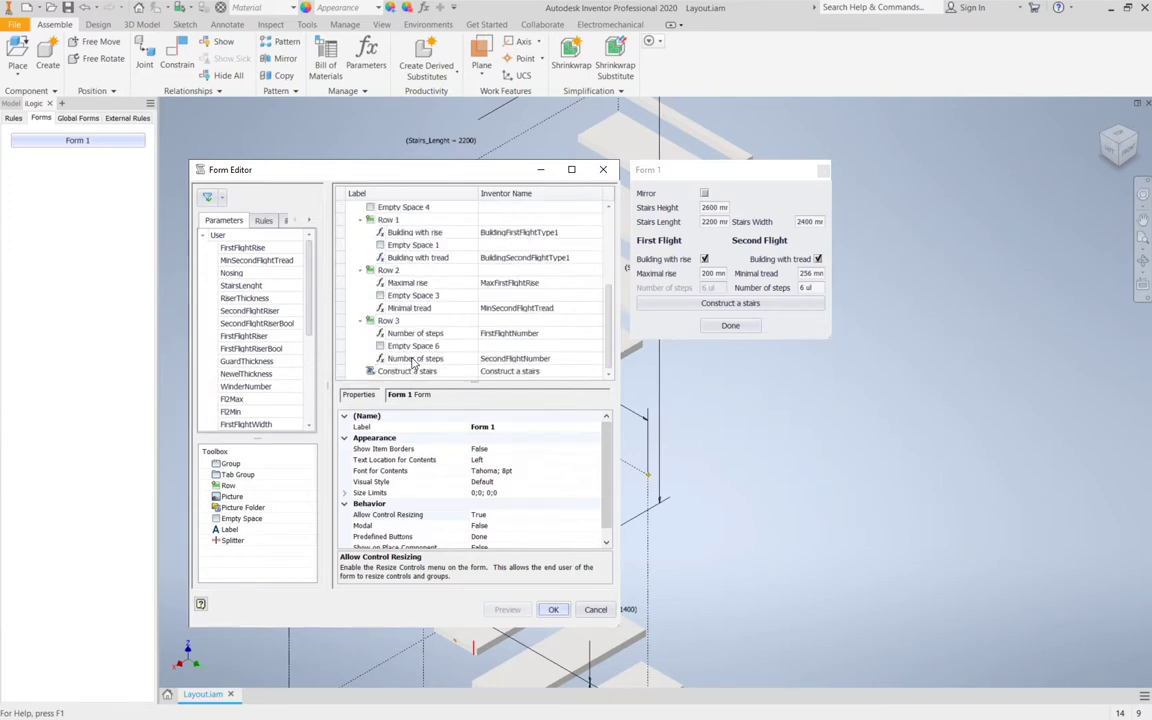
double_click(413, 360)
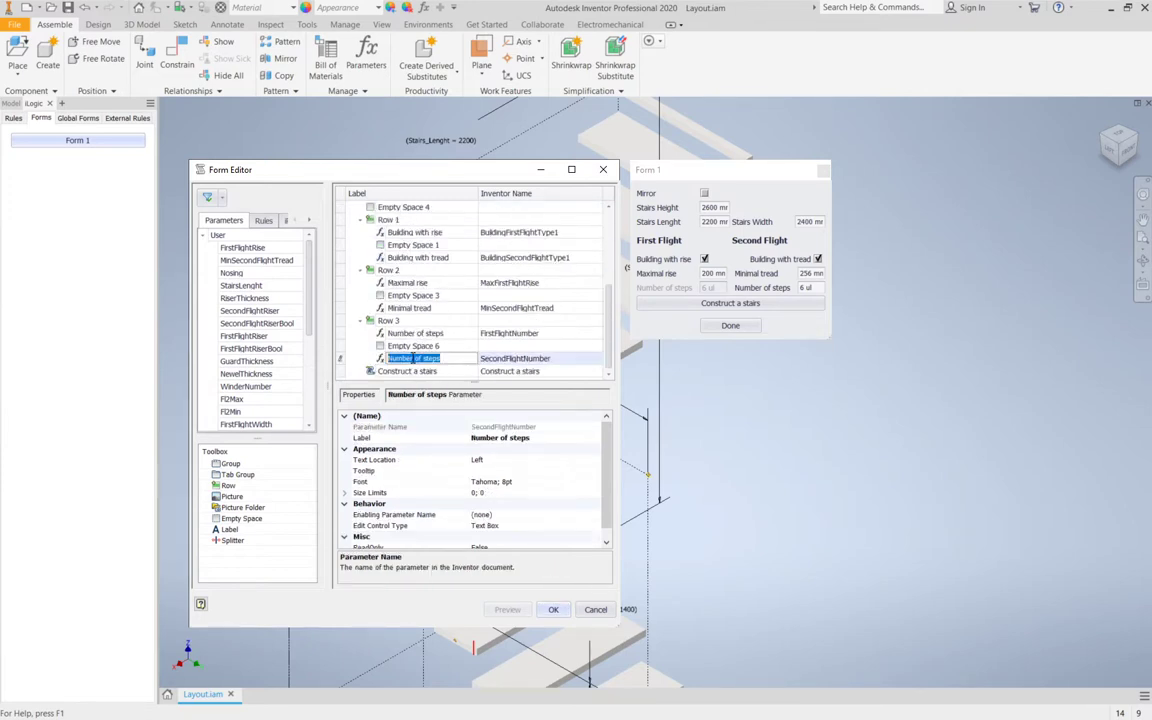
left_click(480, 516)
left_click(594, 514)
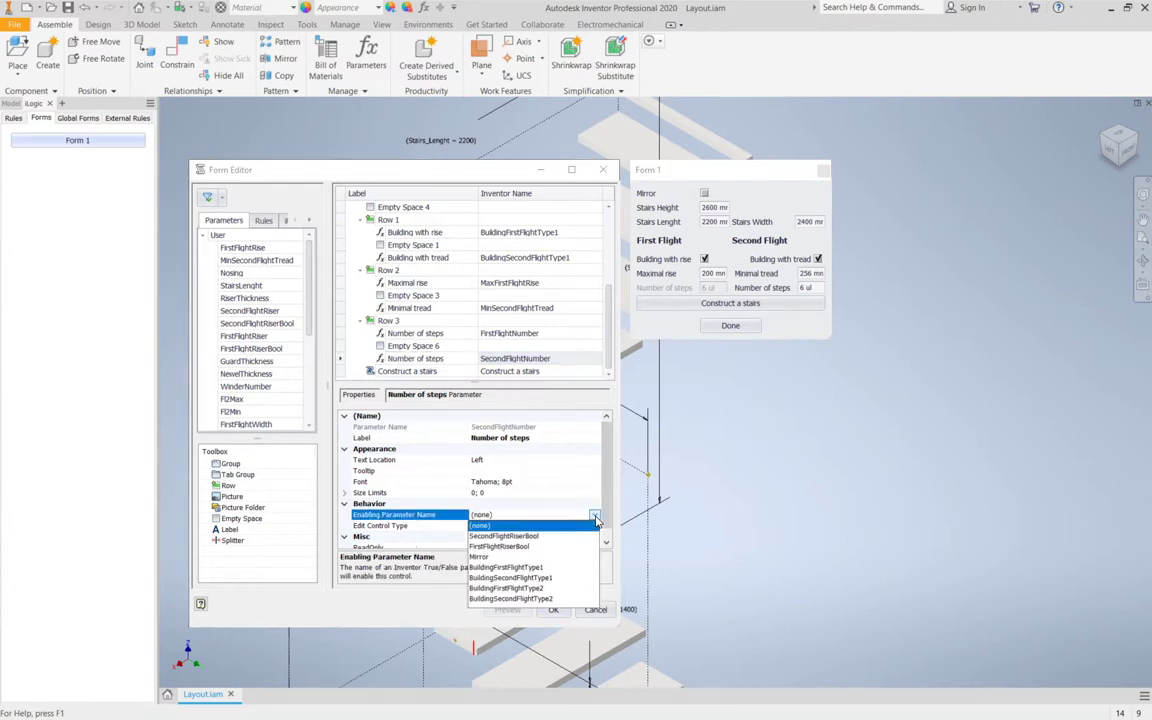
left_click(555, 598)
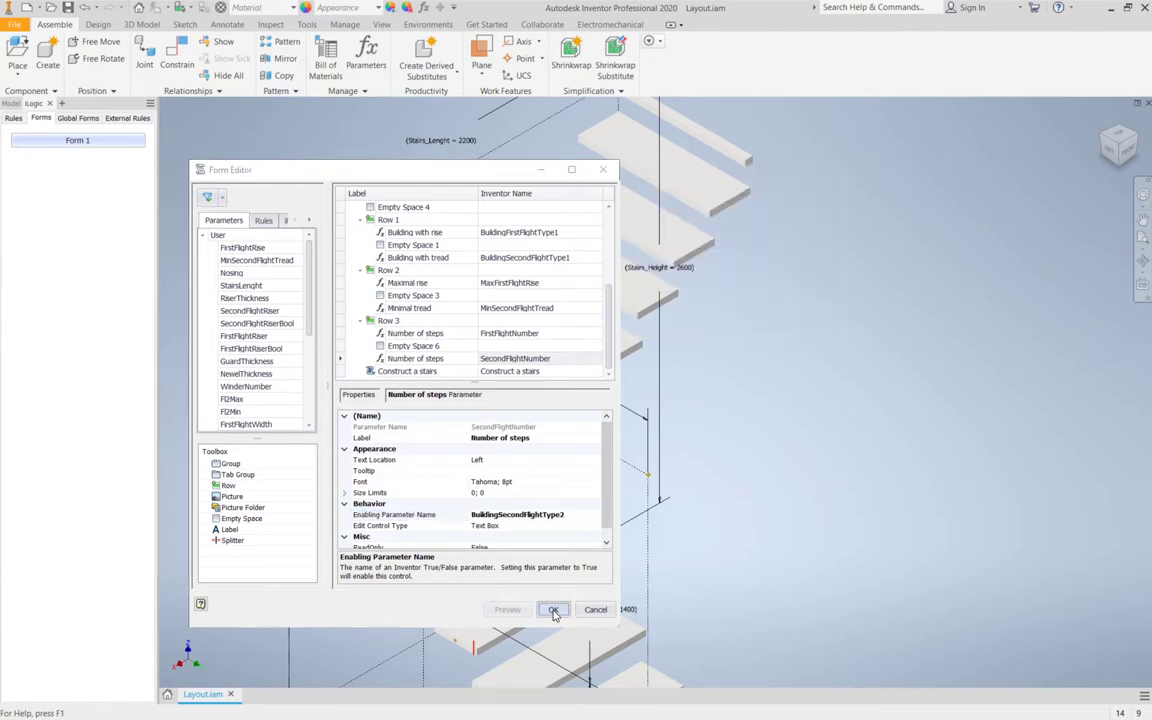
left_click(554, 611)
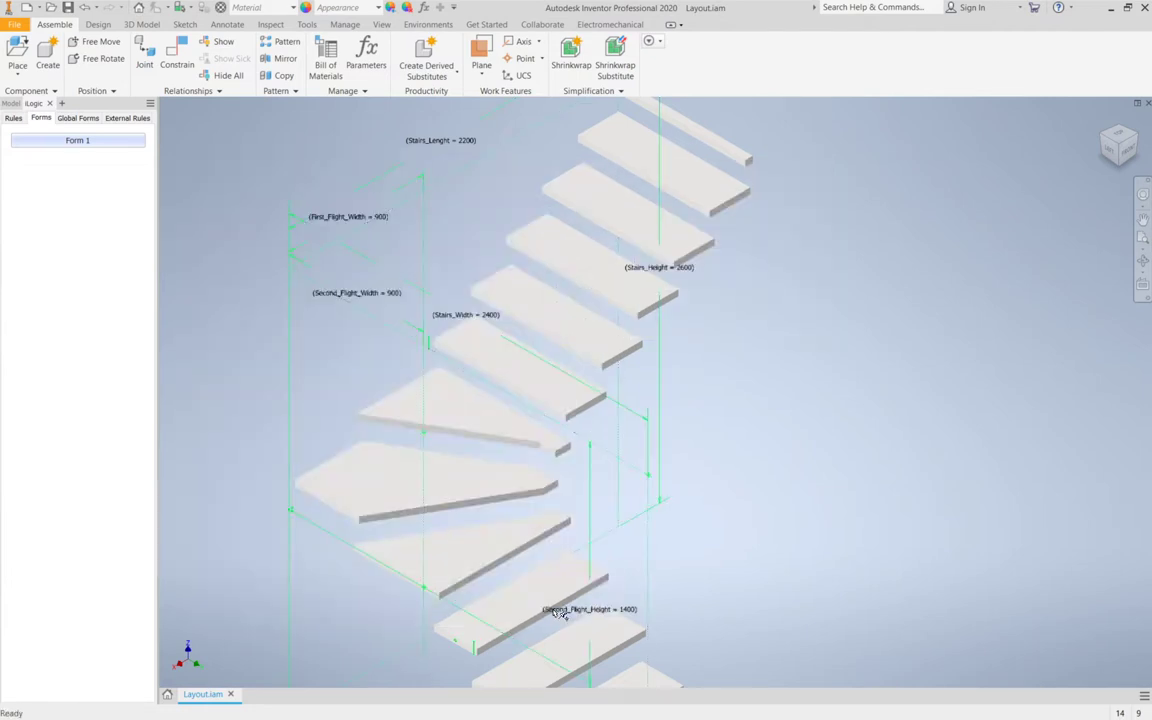
Test the second flight's Building with tread option in Form 1 by turning it off and on again, and close the form.
left_click(111, 148)
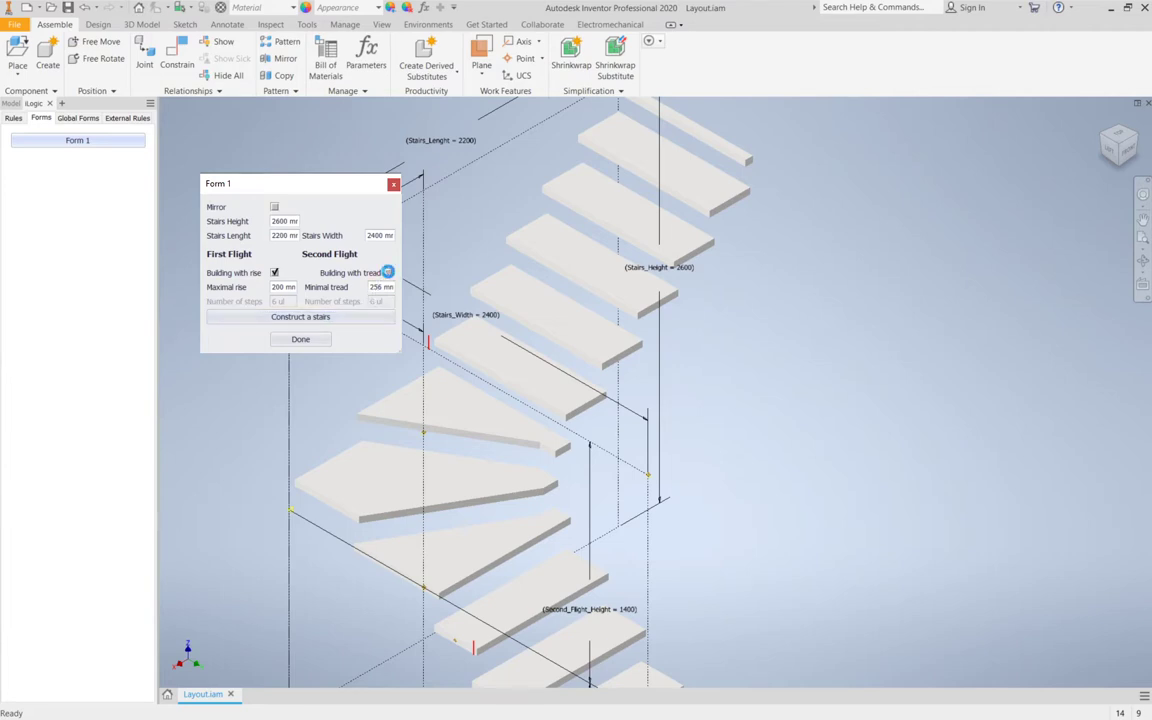
left_click(388, 273)
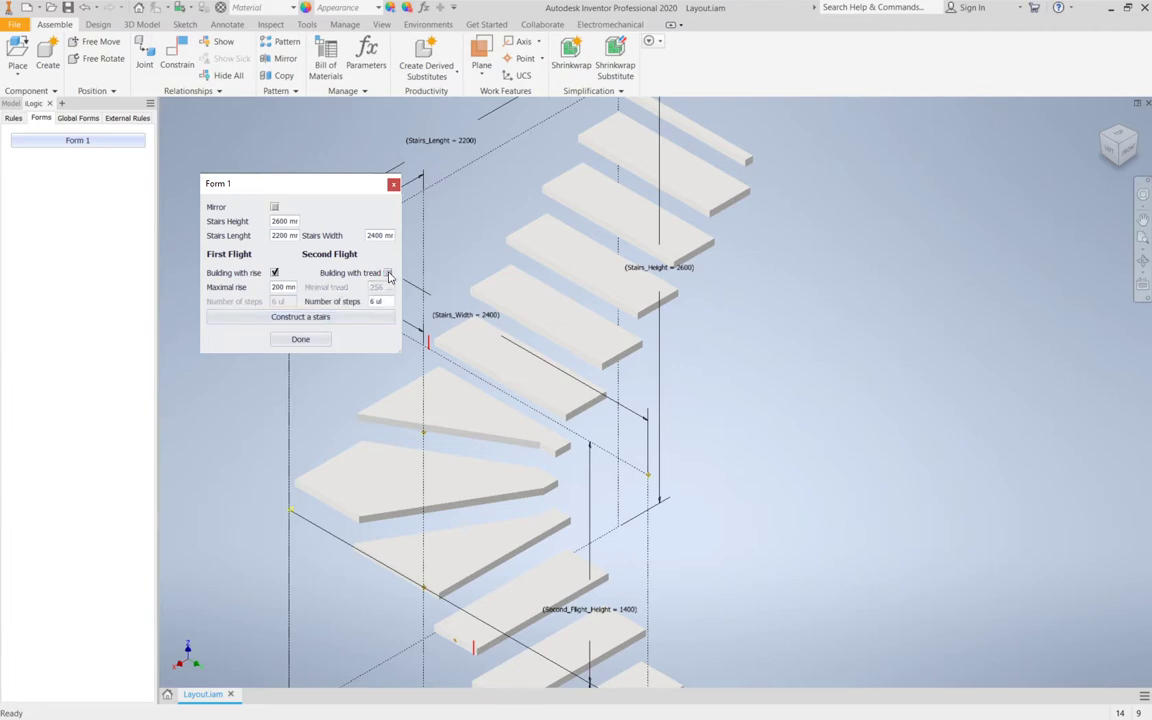
left_click(388, 273)
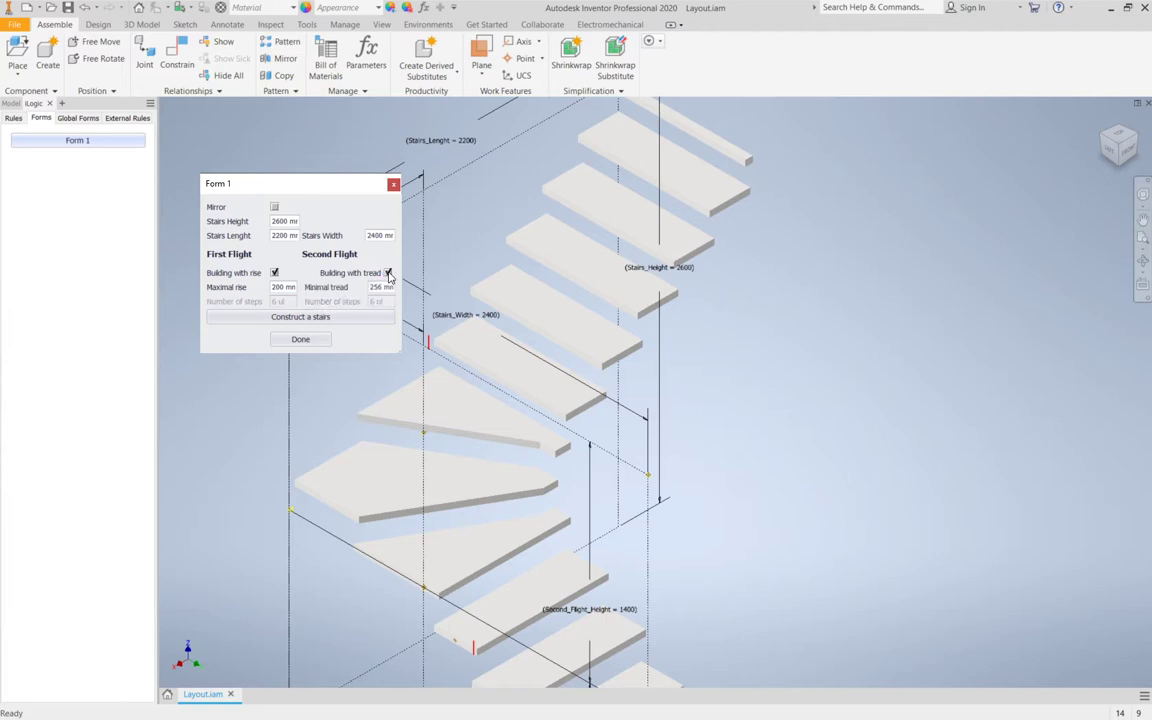
left_click(293, 343)
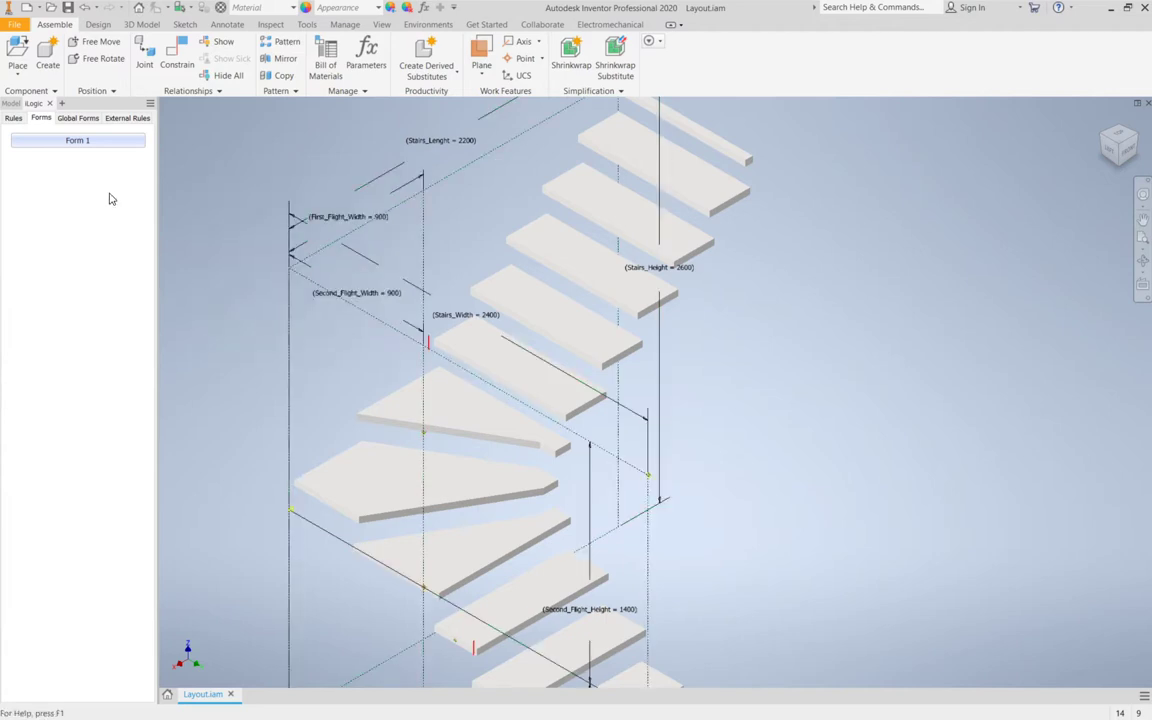
Uncomment the SecondFlightNumber floor equation line in the Construct a stairs rule, and save and run the rule.
left_click(14, 117)
double_click(45, 141)
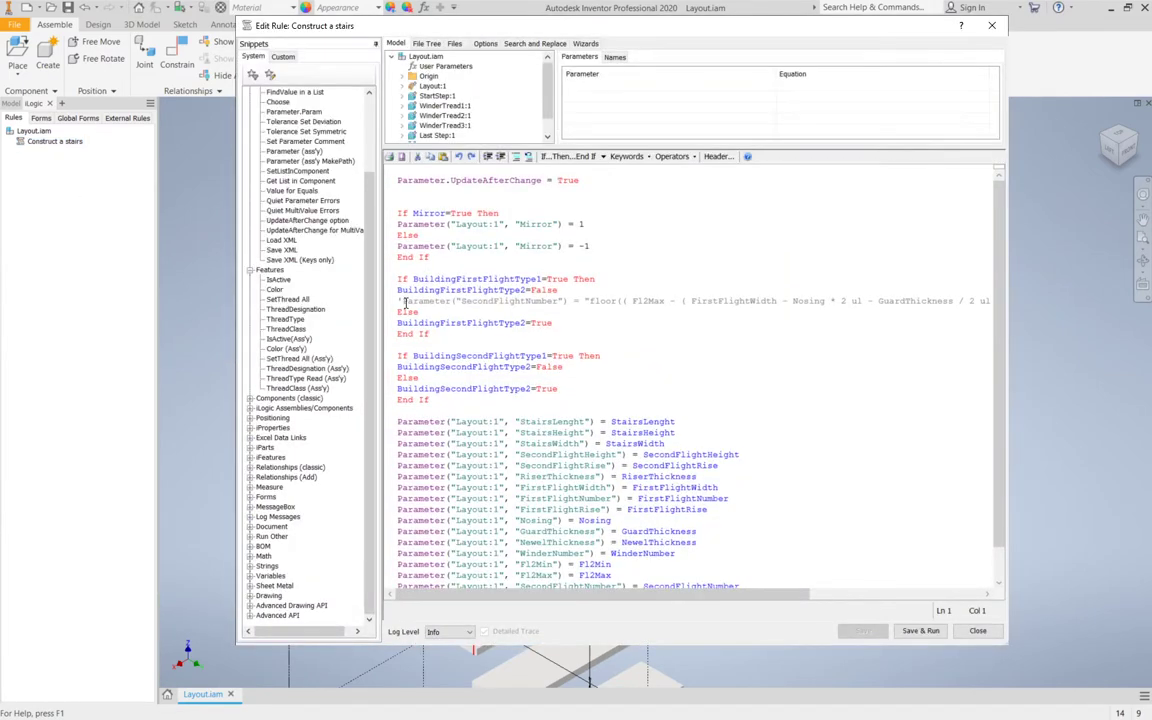
left_click(403, 291)
key("BackSpace")
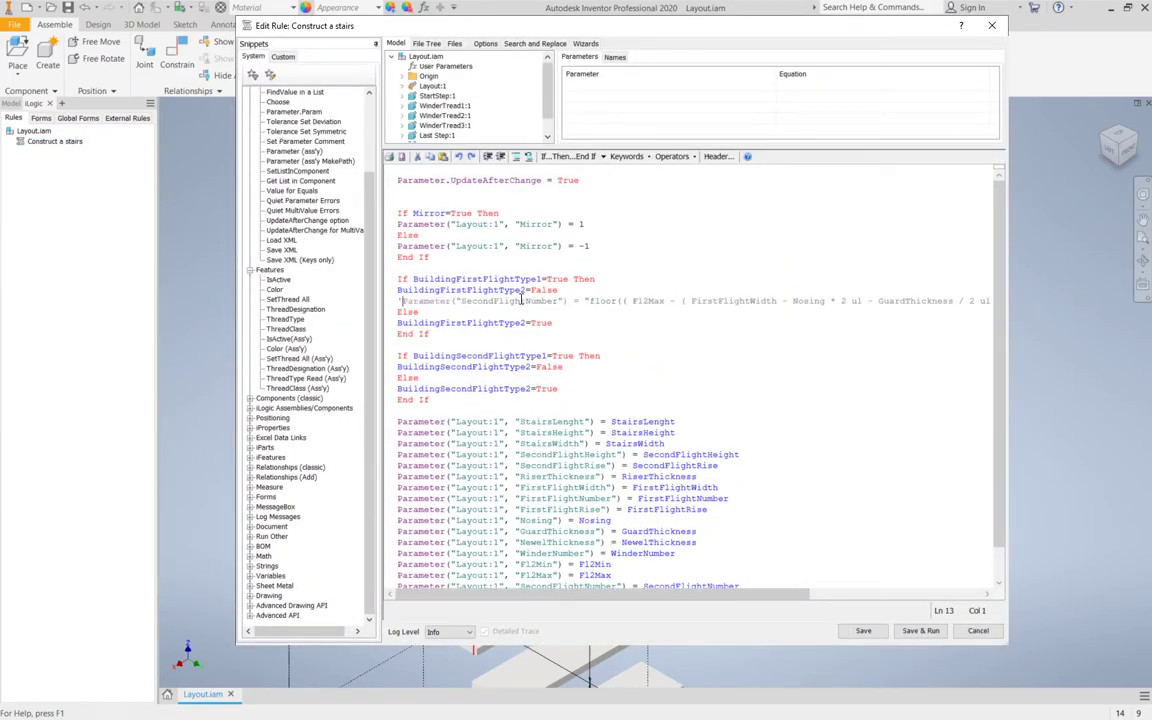
left_click(918, 633)
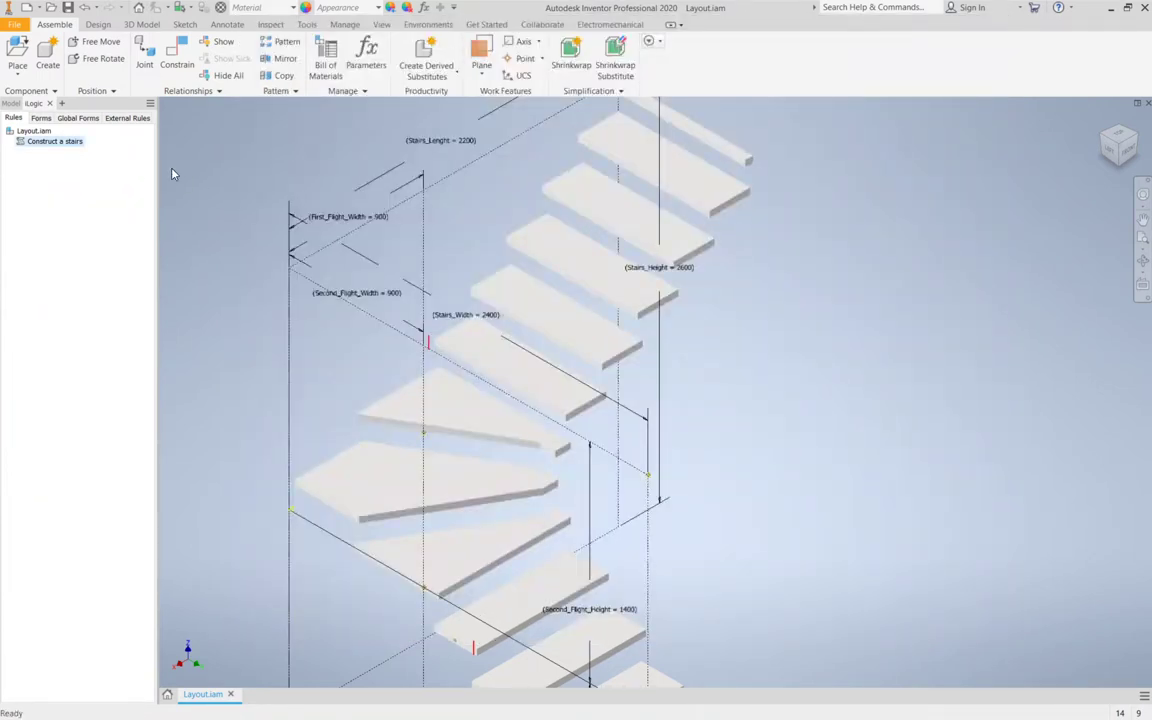
Open Form 1 and construct the stairs with Building with tread enabled for the second flight.
left_click(41, 118)
left_click(80, 141)
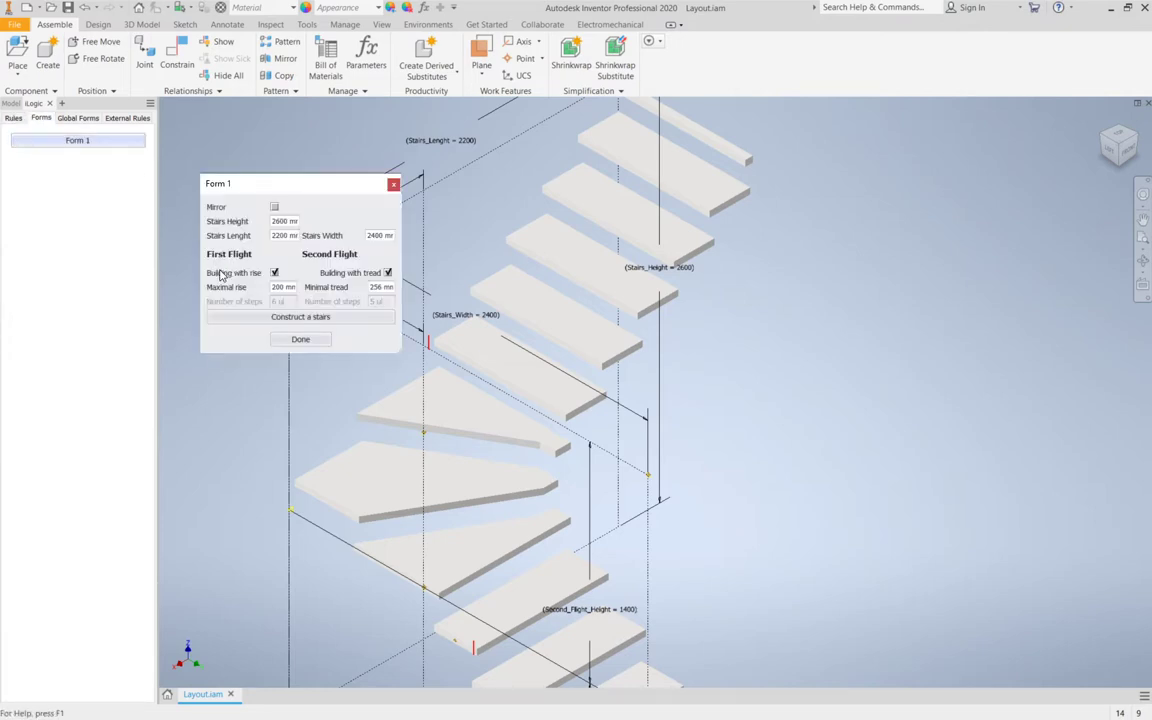
left_click(305, 316)
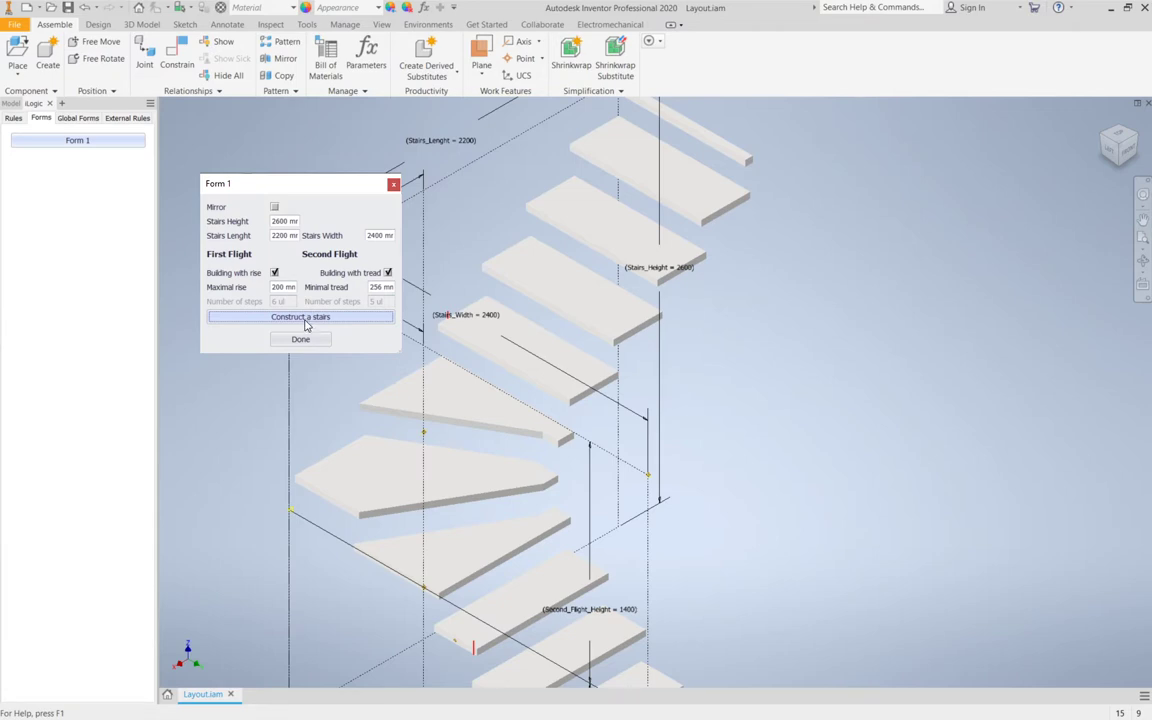
Turn off Building with tread for the second flight, set its number of steps to 6 and construct the stairs.
left_click(389, 272)
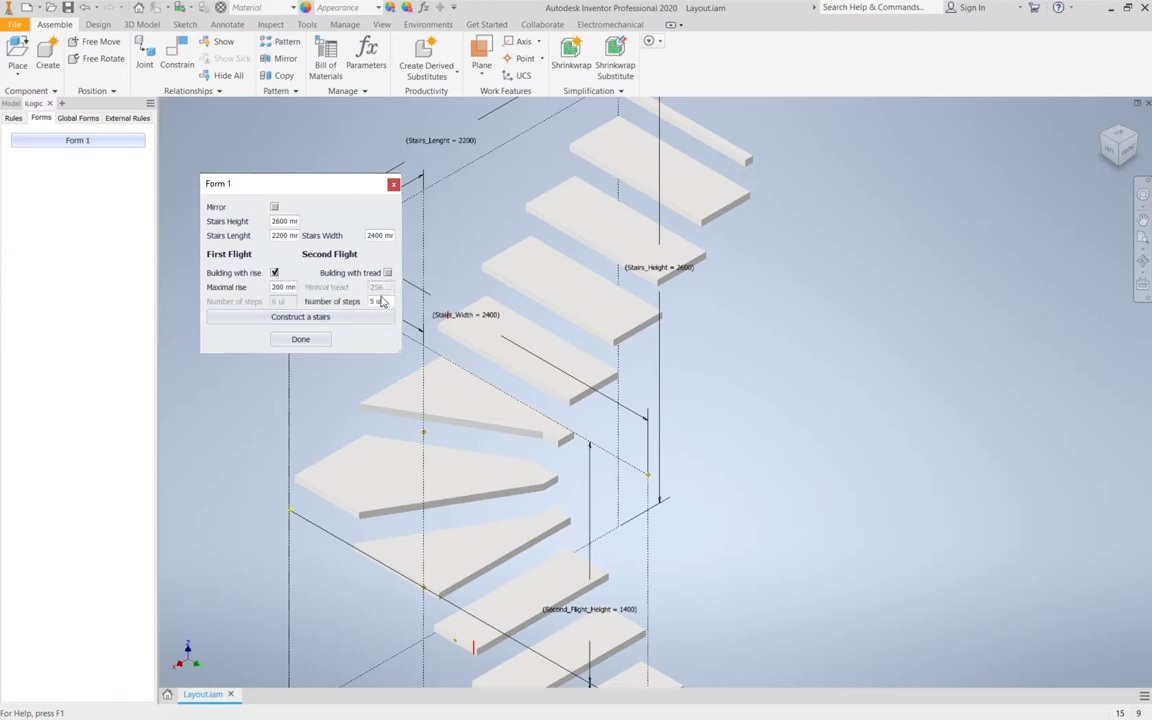
left_click_drag(384, 302, 345, 304)
type("6")
left_click(303, 317)
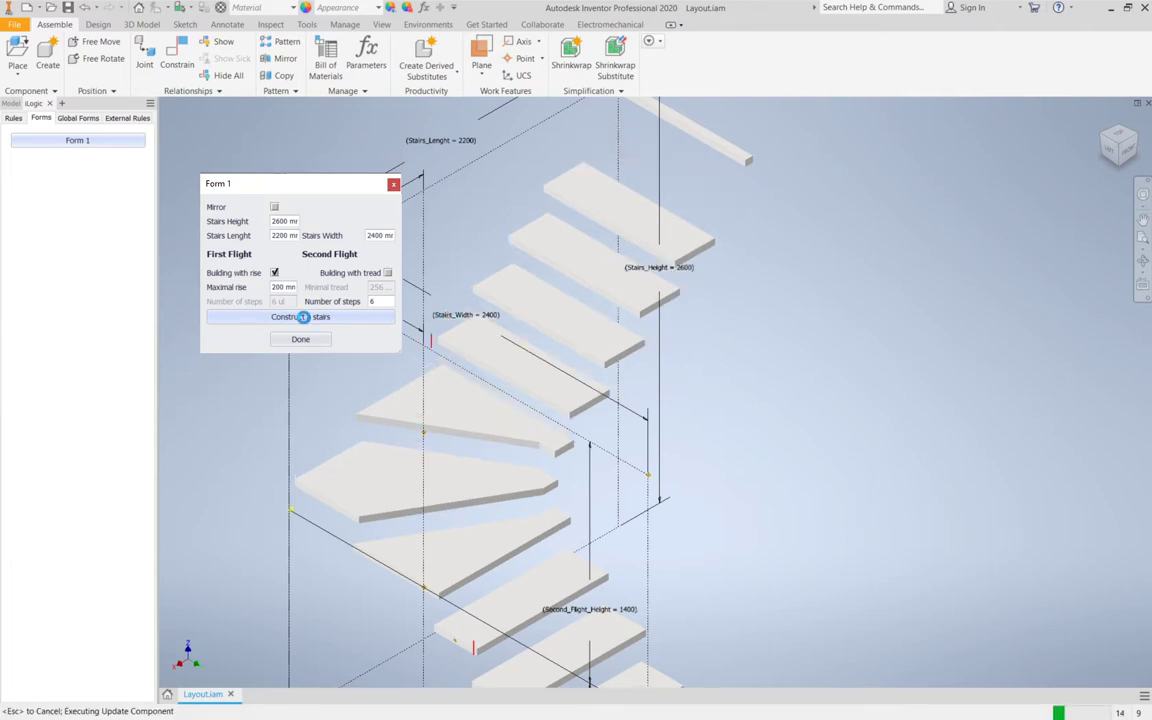
left_click(303, 317)
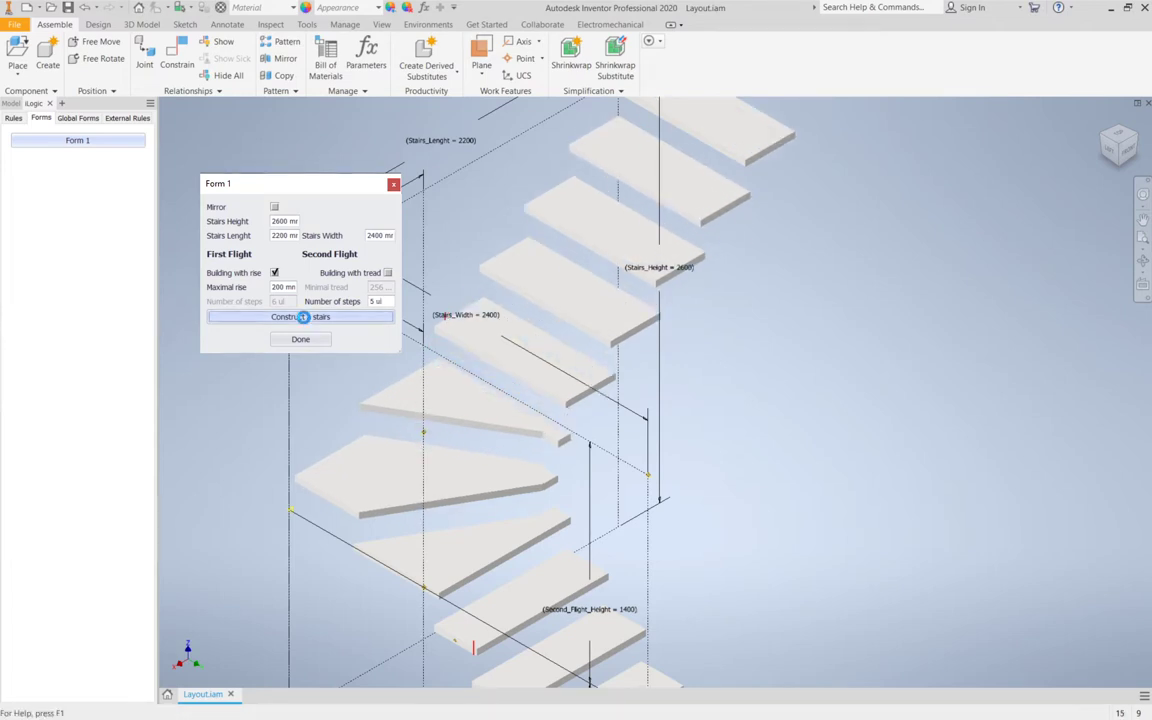
Try to construct the stairs from Form 1 with the second flight's number of steps set to 6.
left_click(303, 317)
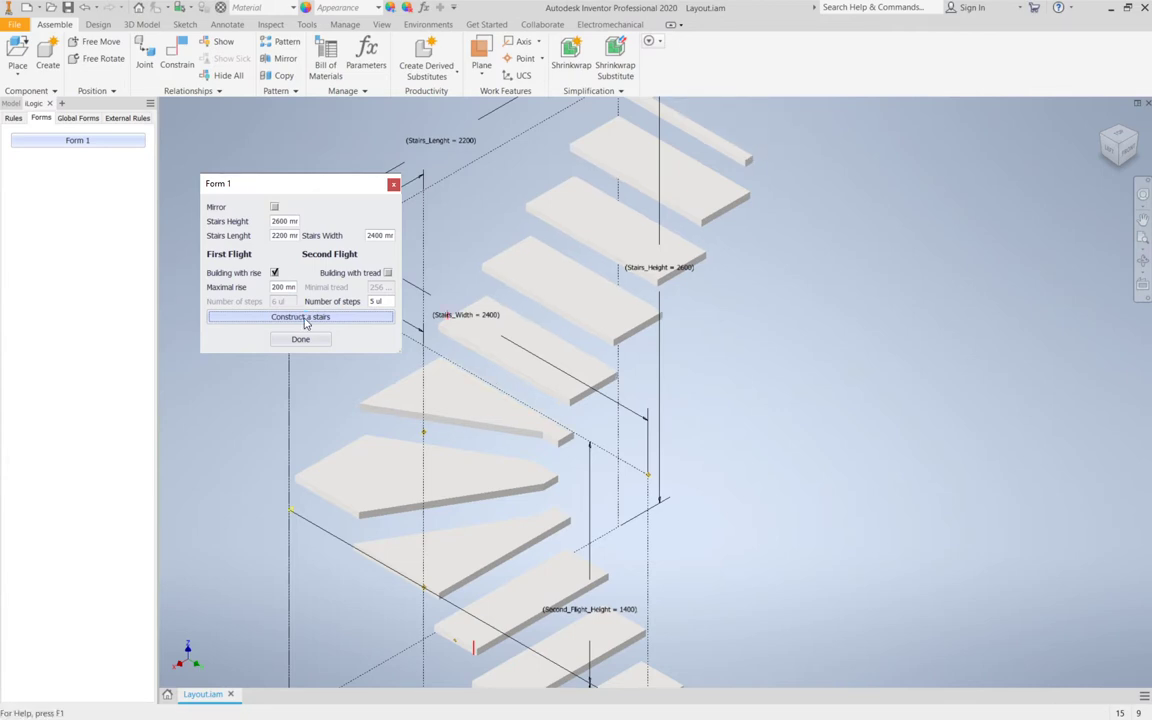
double_click(389, 301)
left_click_drag(389, 301, 306, 306)
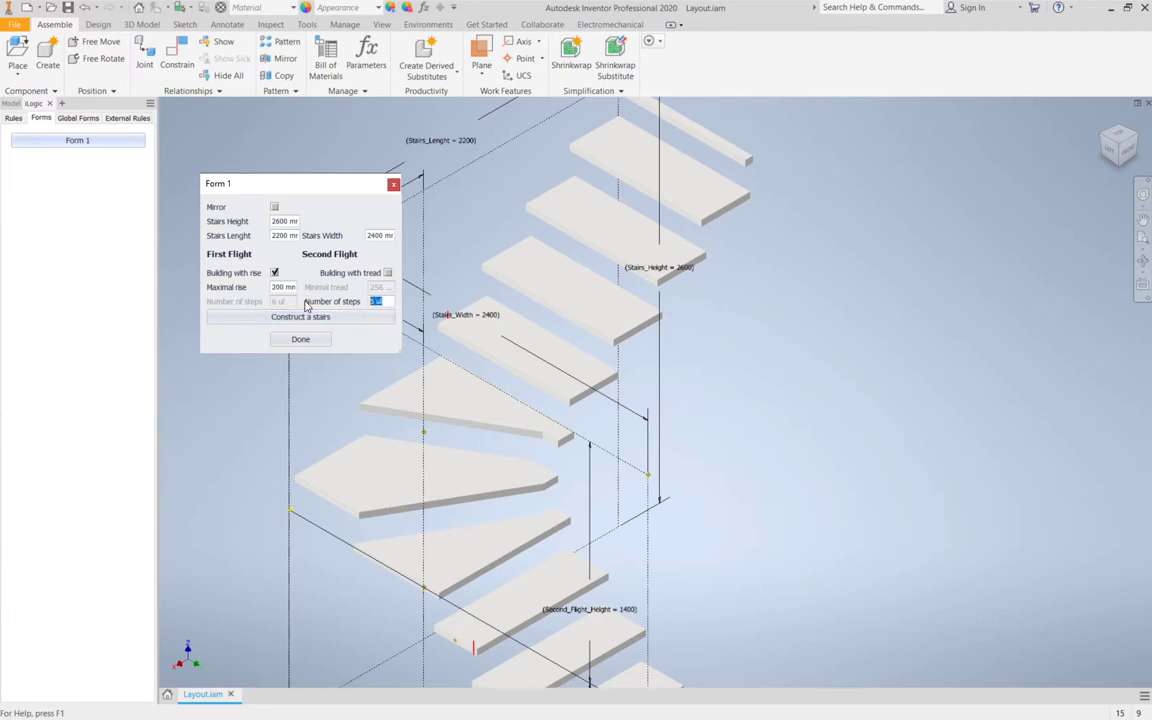
type("6")
left_click(295, 317)
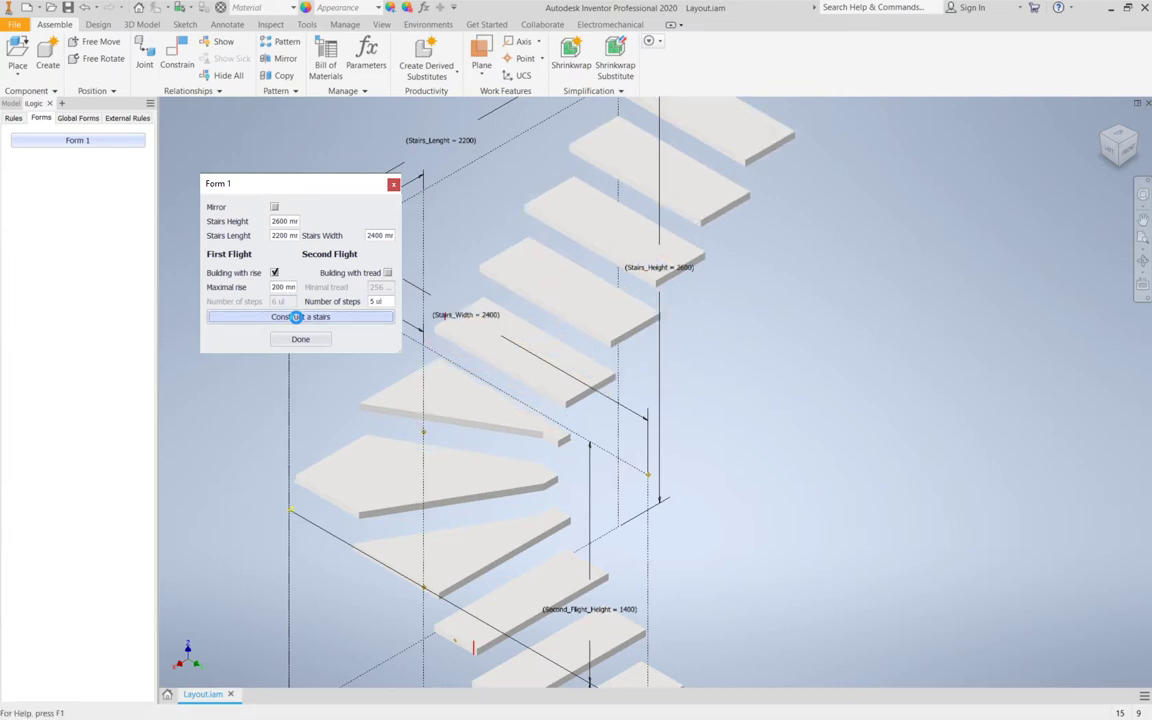
left_click(296, 317)
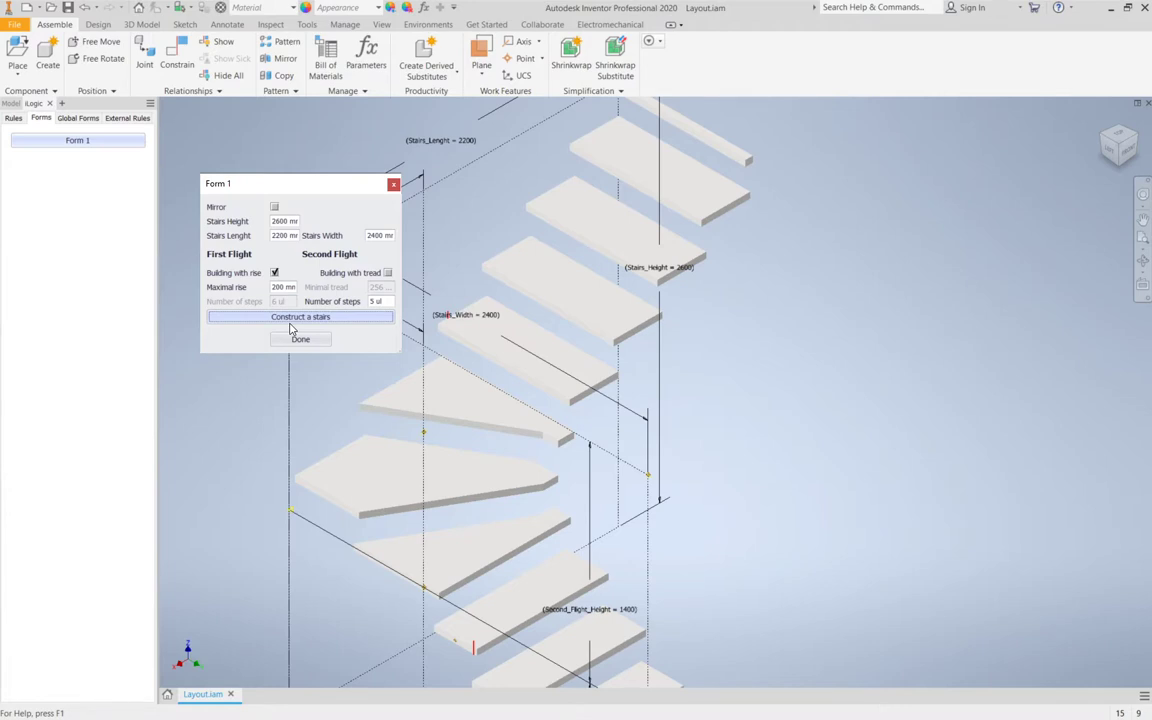
Copy the SecondFlightNumber parameter to a new user parameter and rename the copy SecondFlightNumberForm.
left_click(422, 8)
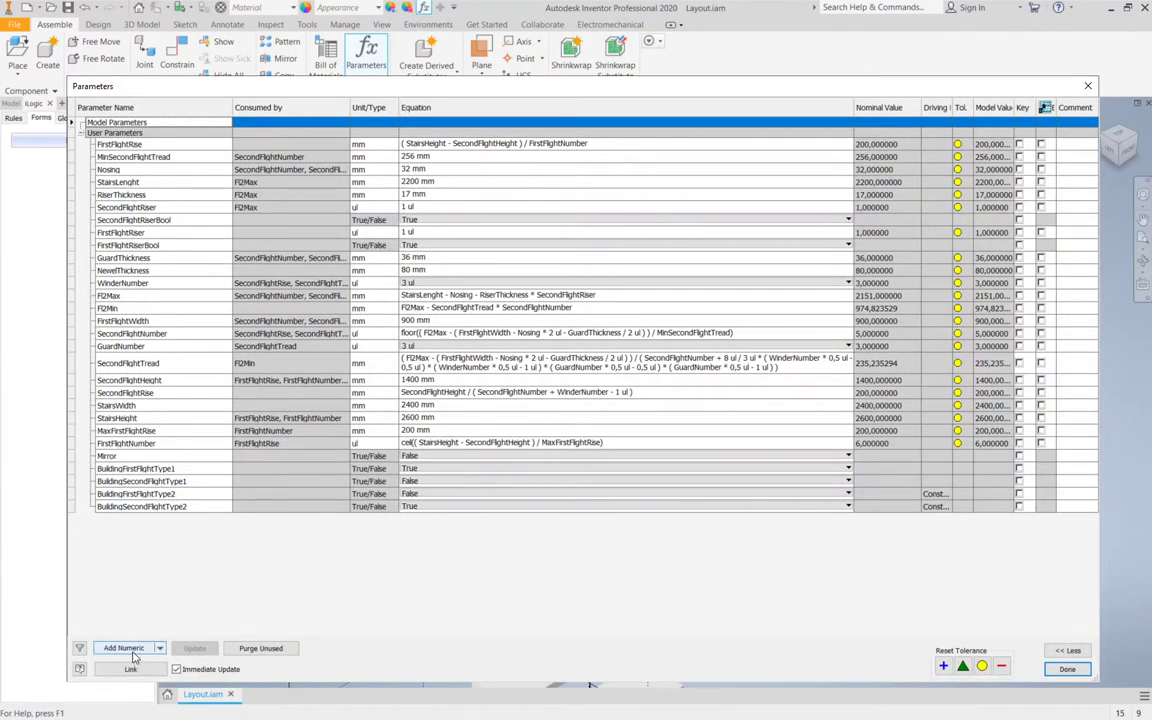
left_click(118, 338)
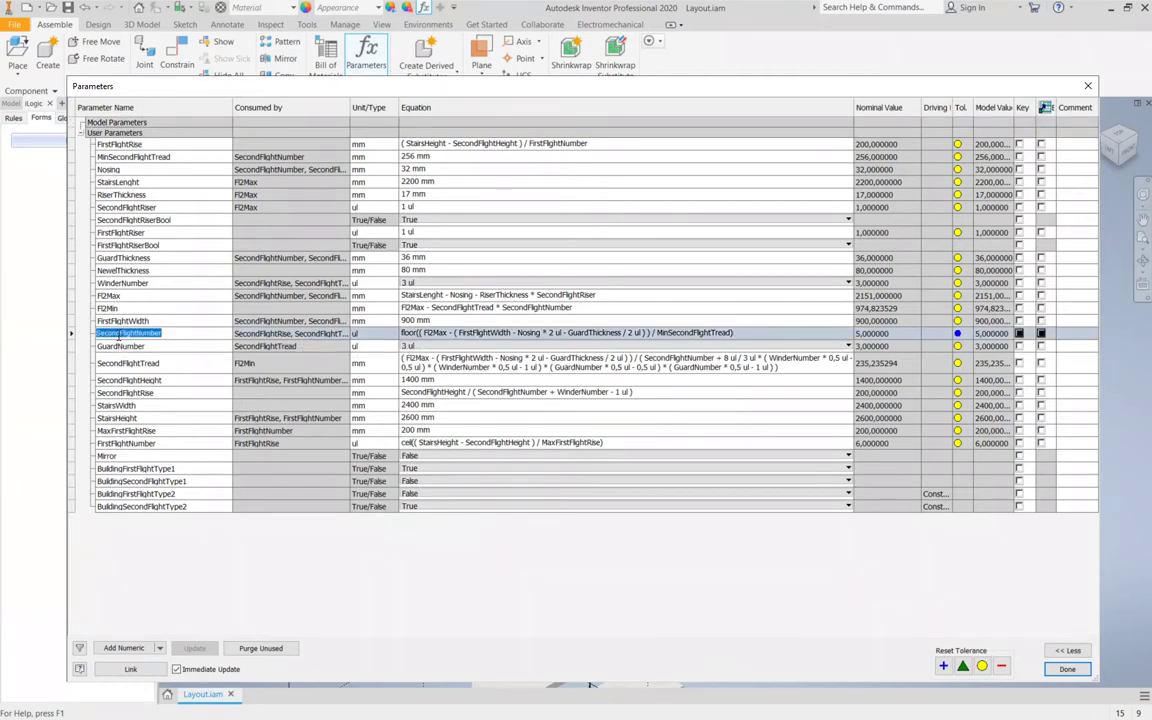
right_click(118, 336)
left_click(116, 312)
left_click(76, 338)
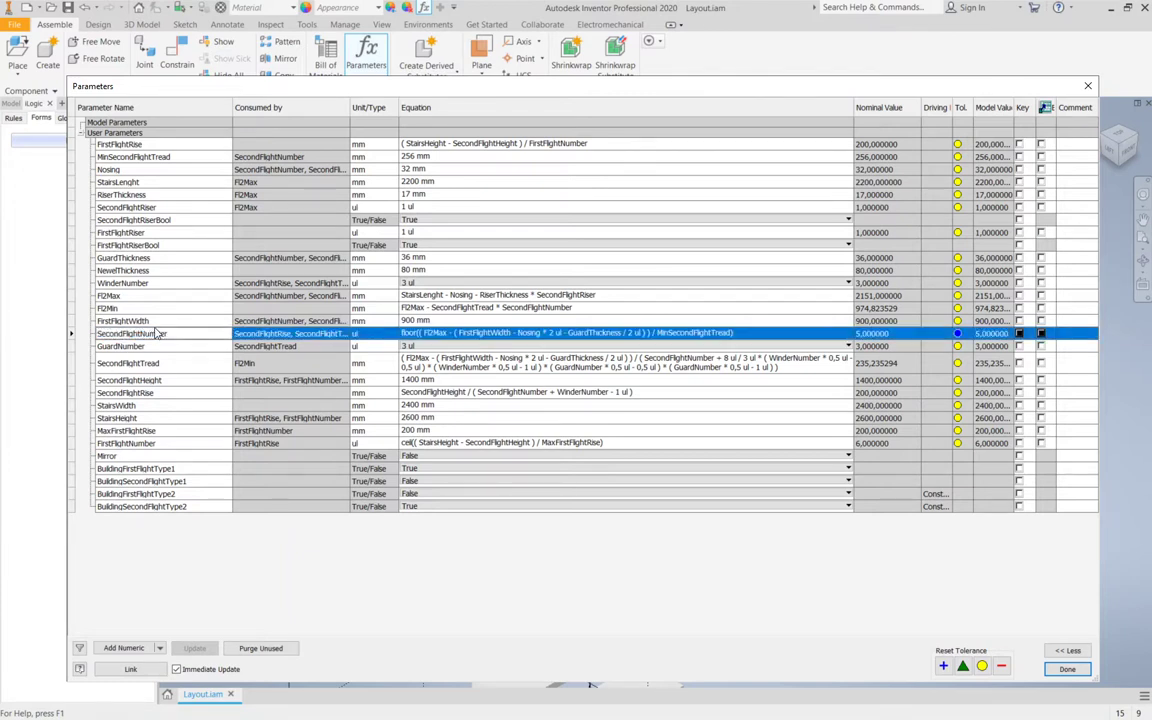
right_click(168, 339)
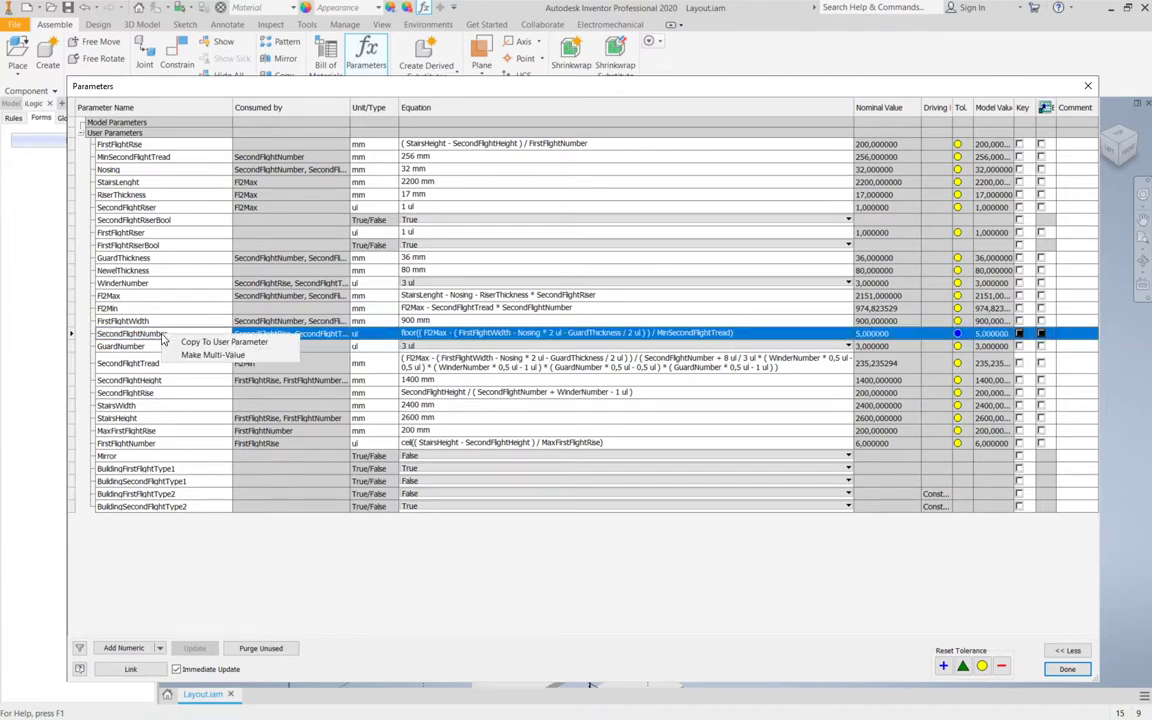
left_click(180, 342)
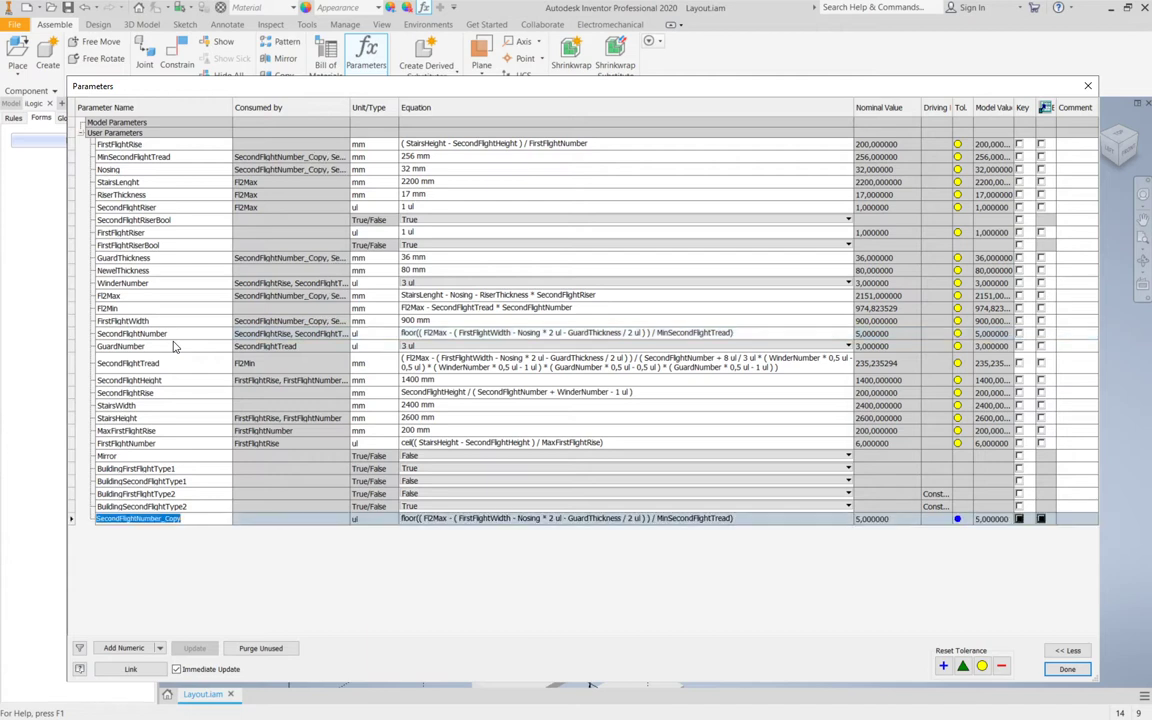
left_click_drag(181, 519, 160, 520)
type("form")
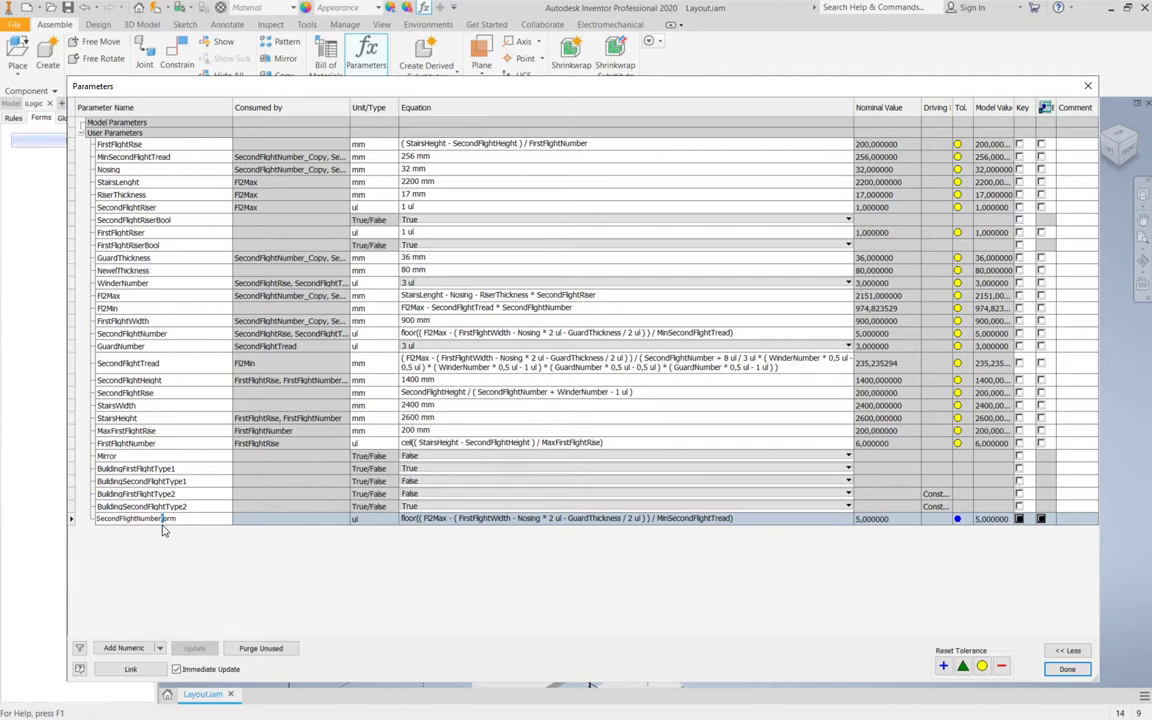
key("Delete")
type("F")
Replace the SecondFlightNumberForm equation with 6 ul and close the parameters.
left_click(441, 521)
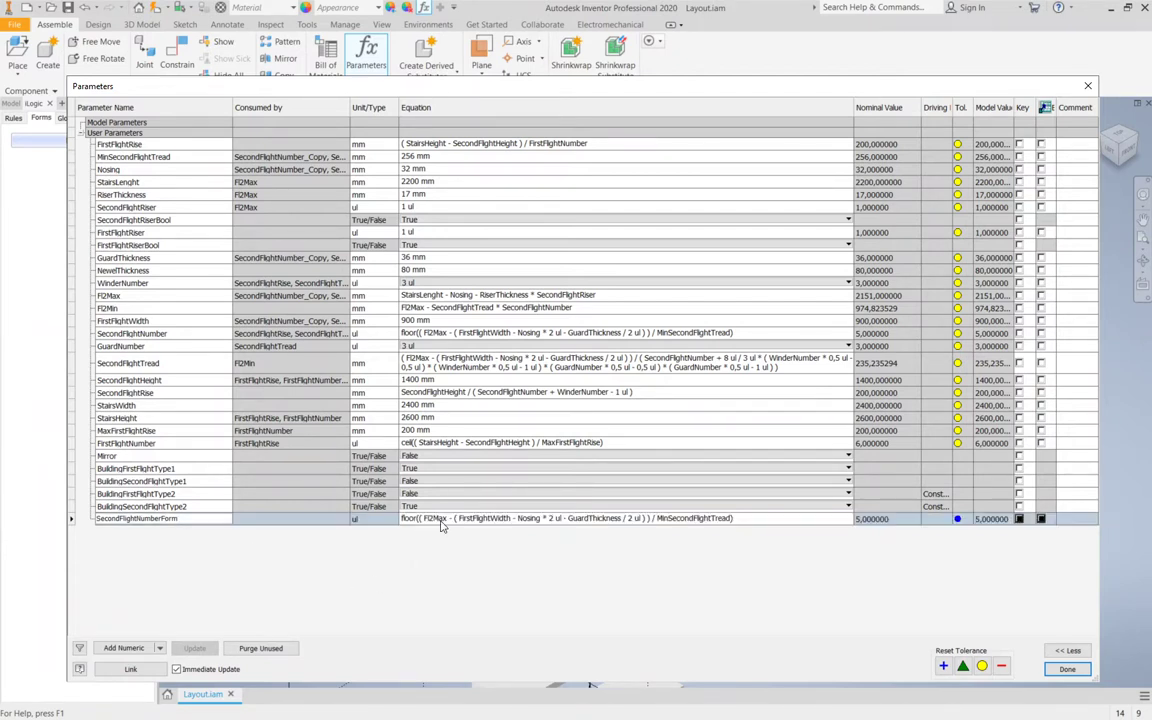
left_click(441, 522)
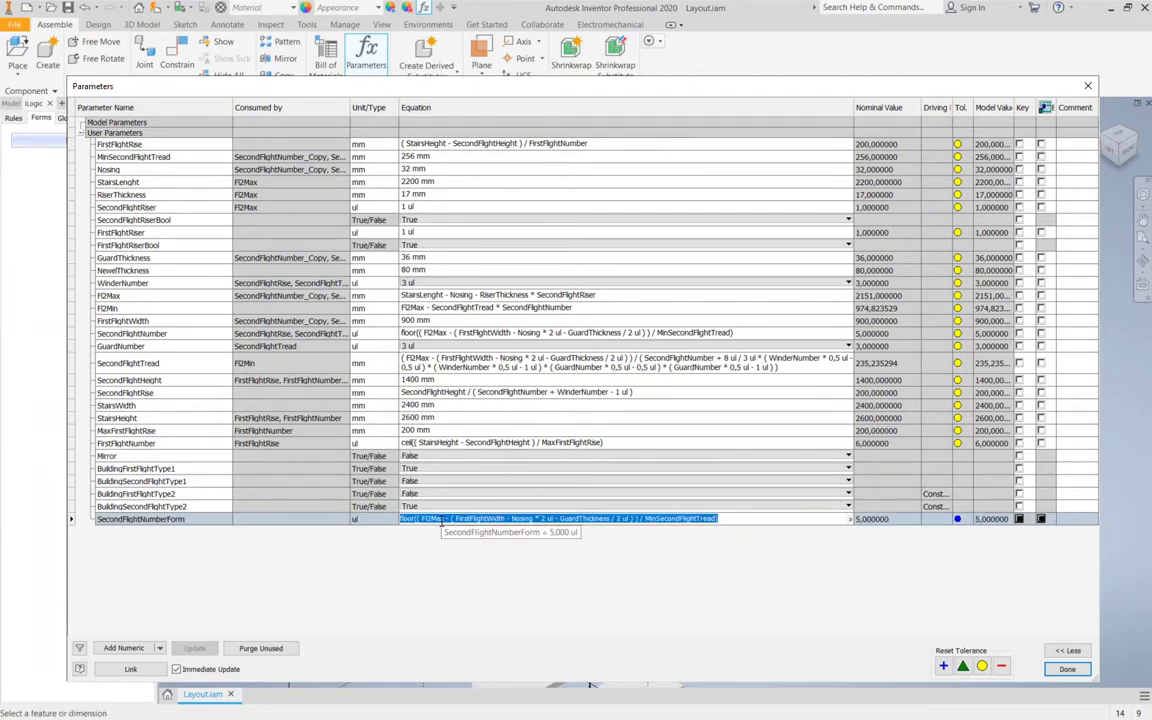
type("6")
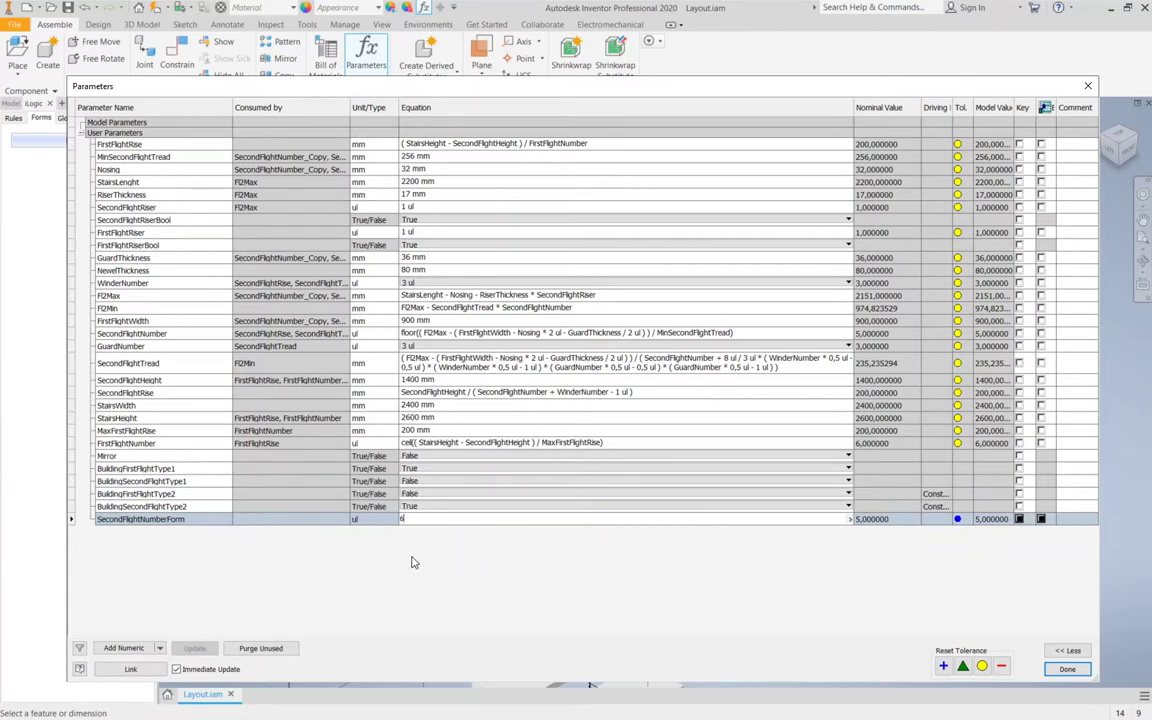
key("Return")
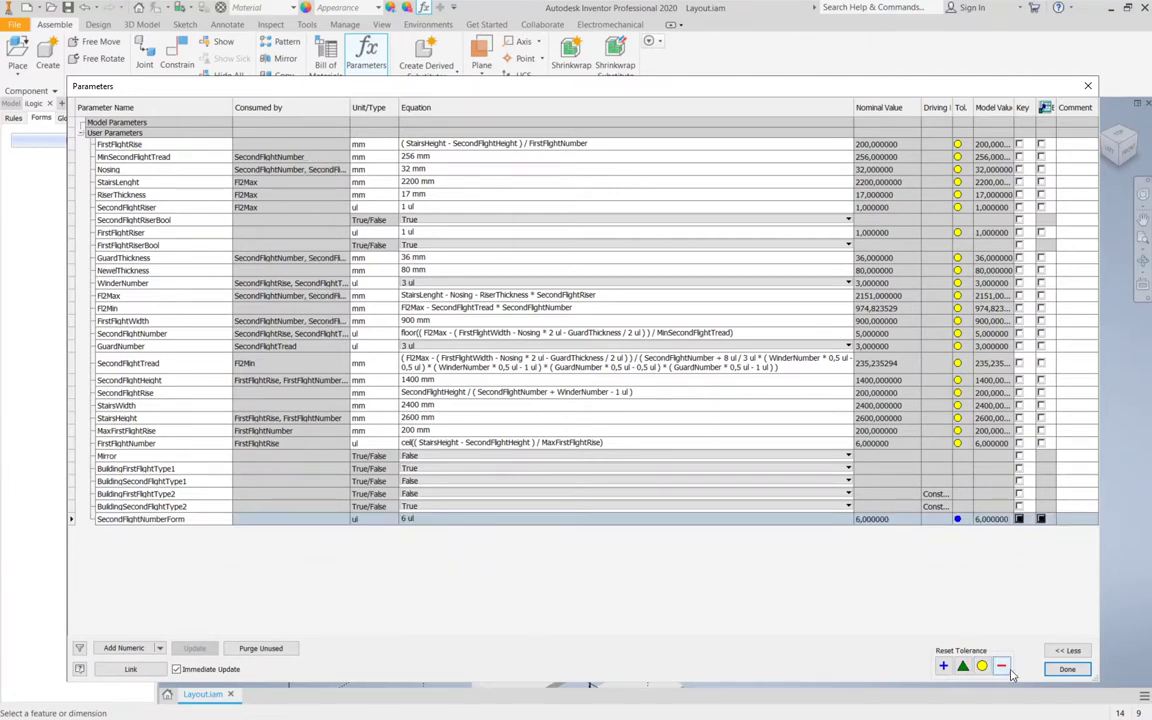
left_click(1066, 670)
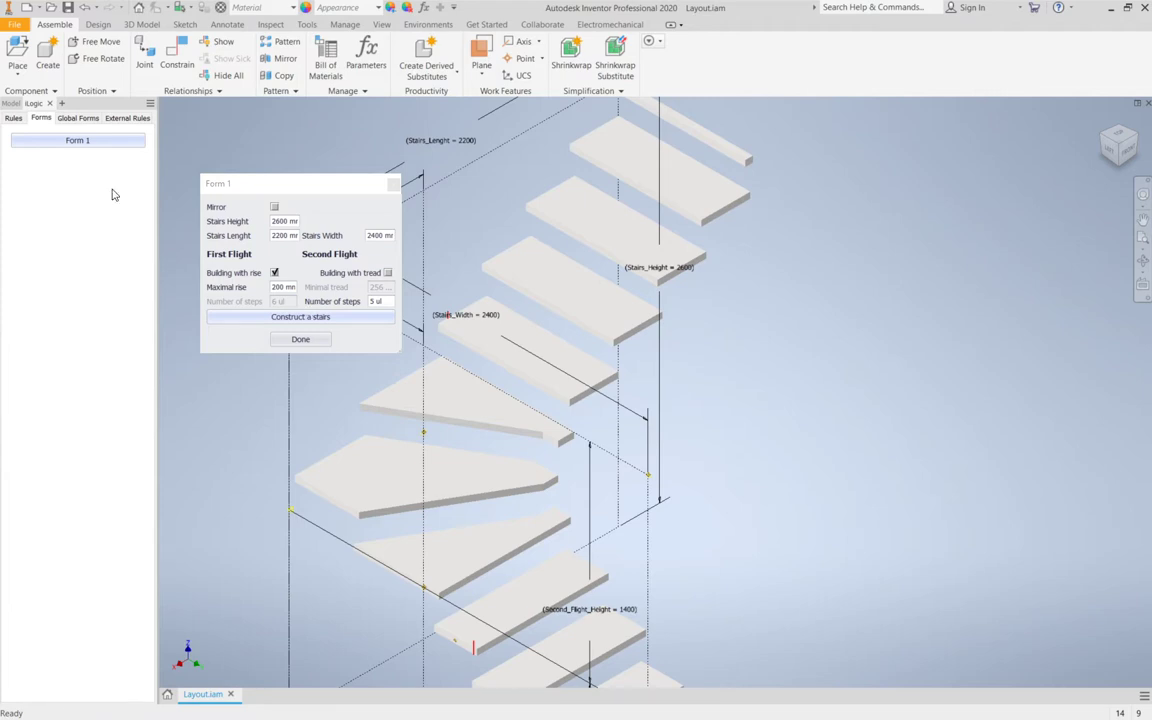
Edit Form 1, copying the label of the SecondFlightNumber control in Row 3 and deleting that control.
right_click(89, 140)
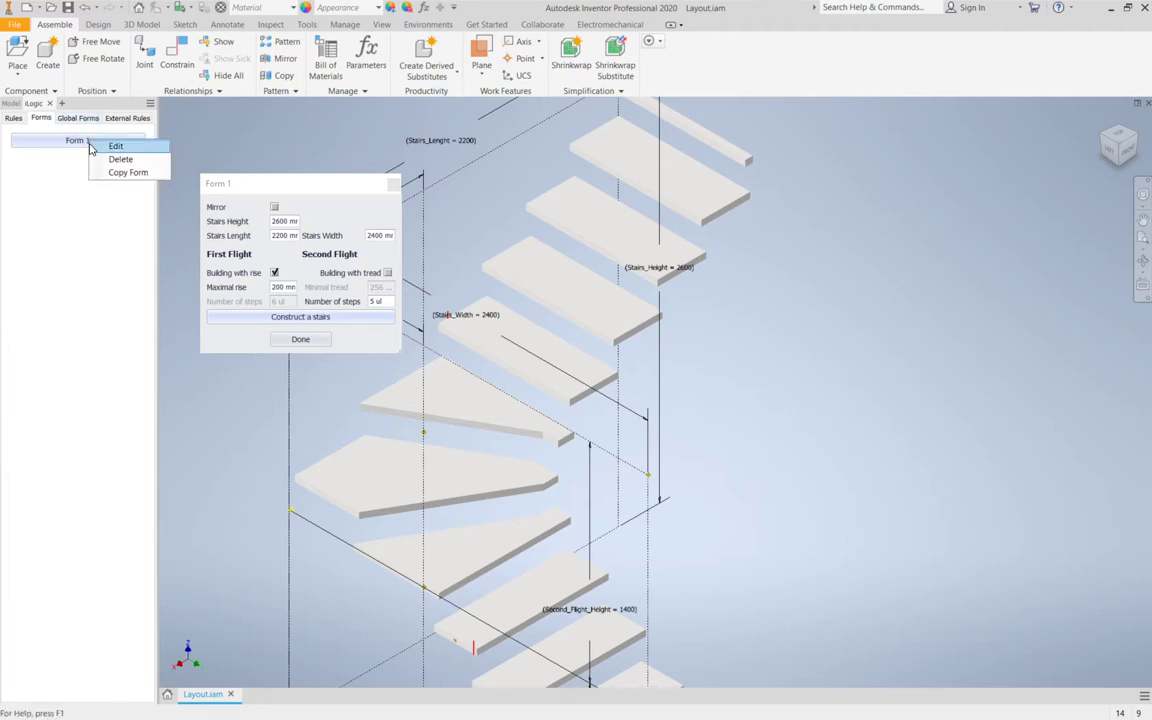
left_click(102, 146)
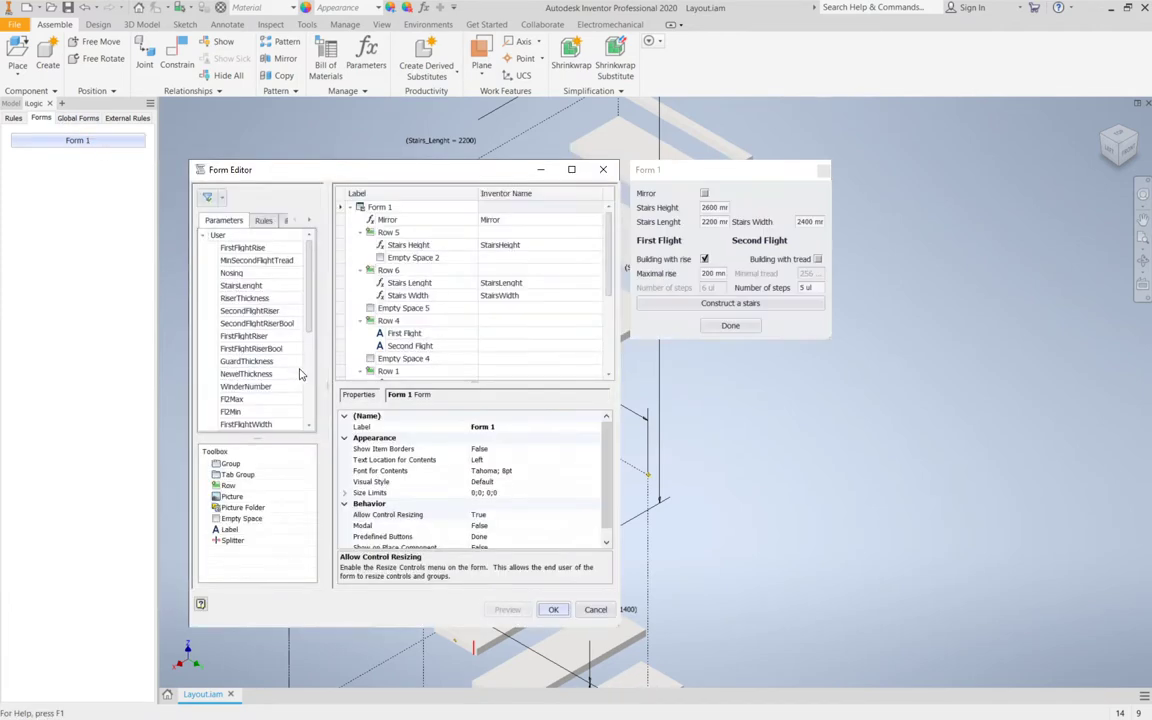
scroll(422, 328, "down", 4)
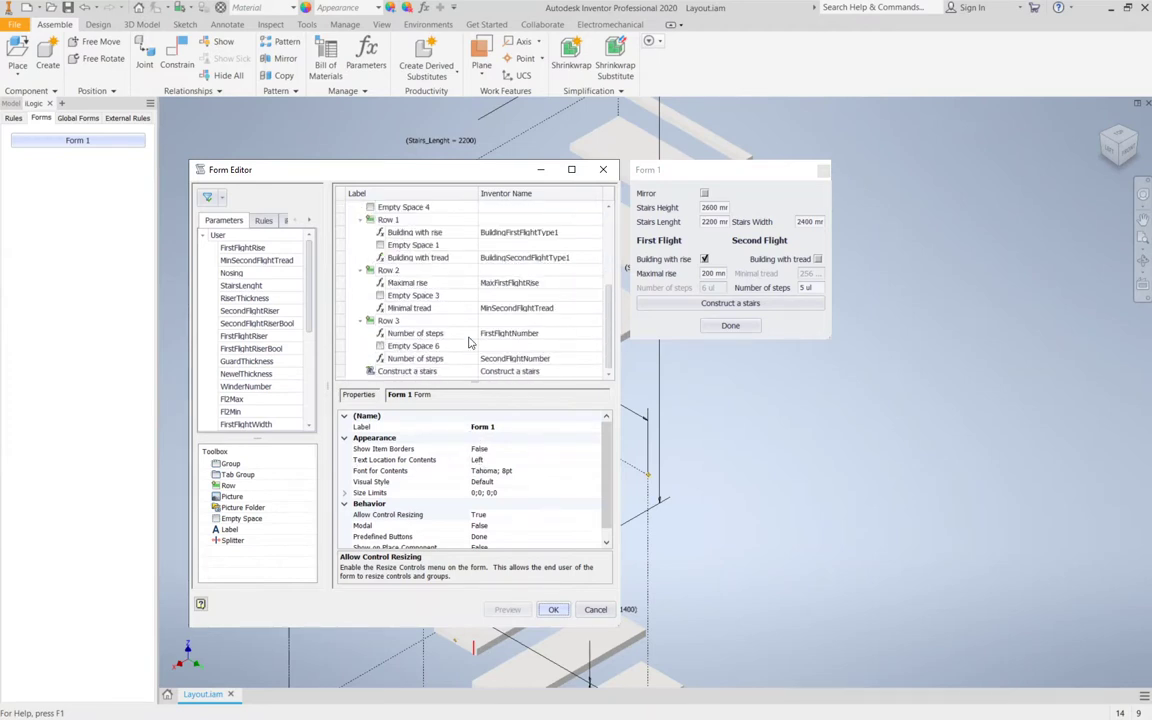
double_click(457, 358)
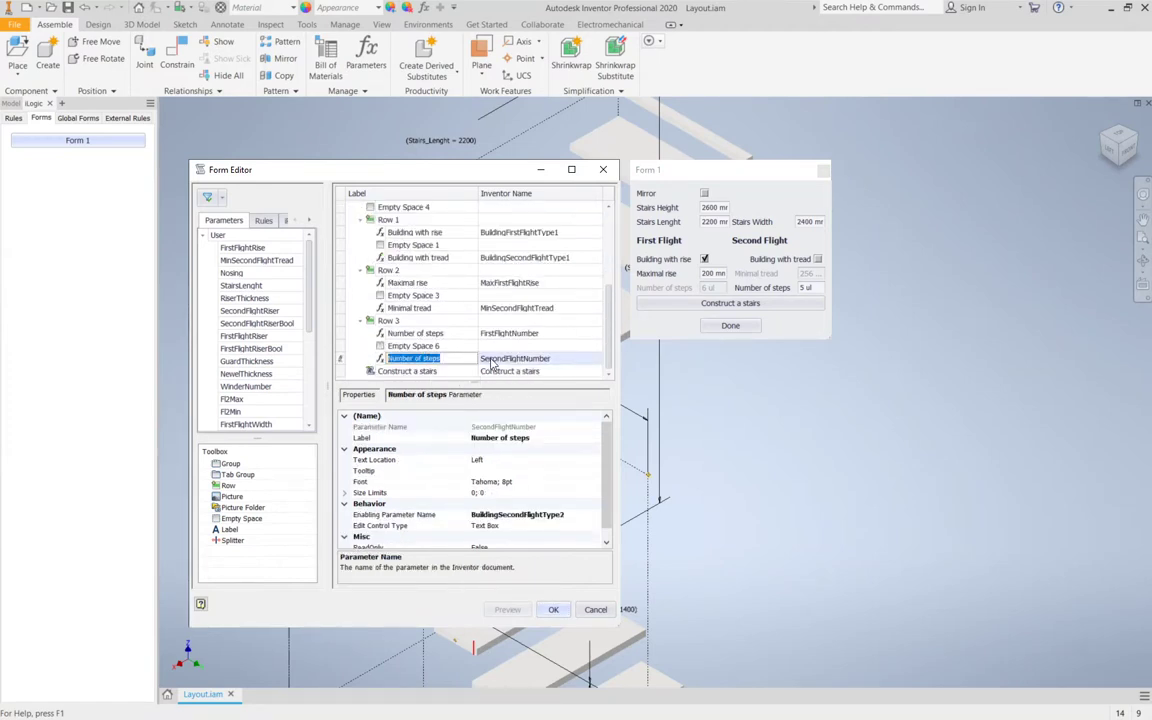
right_click(460, 358)
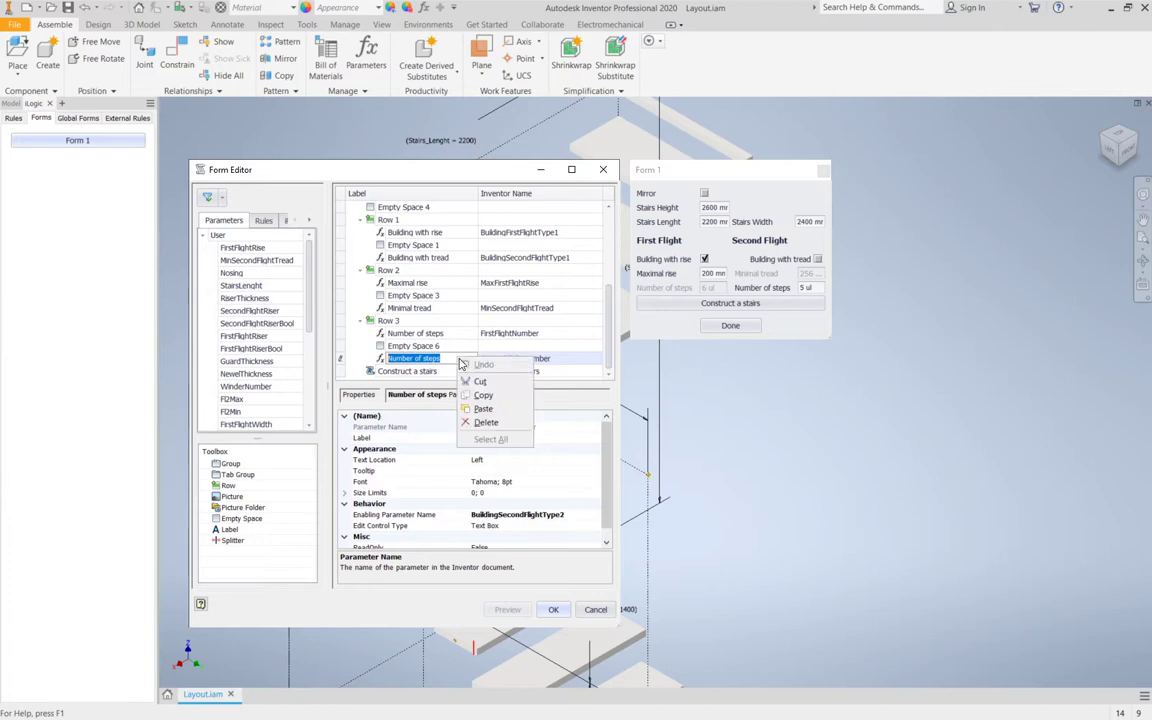
left_click(458, 389)
right_click(494, 362)
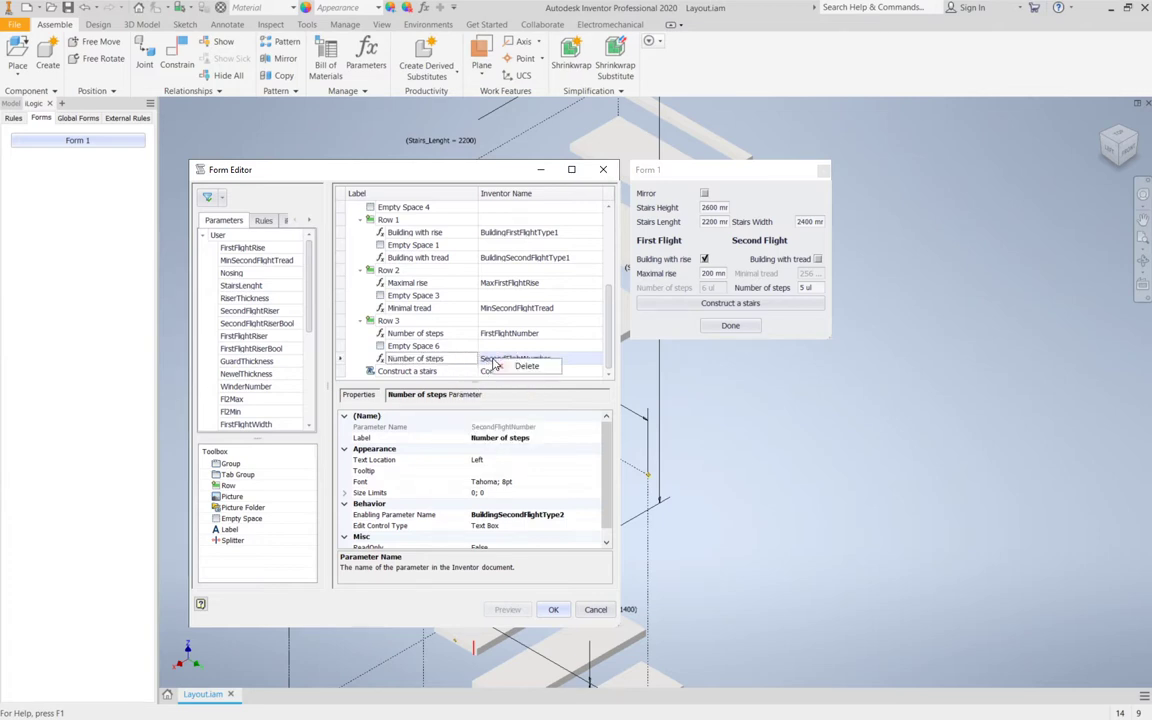
left_click(504, 363)
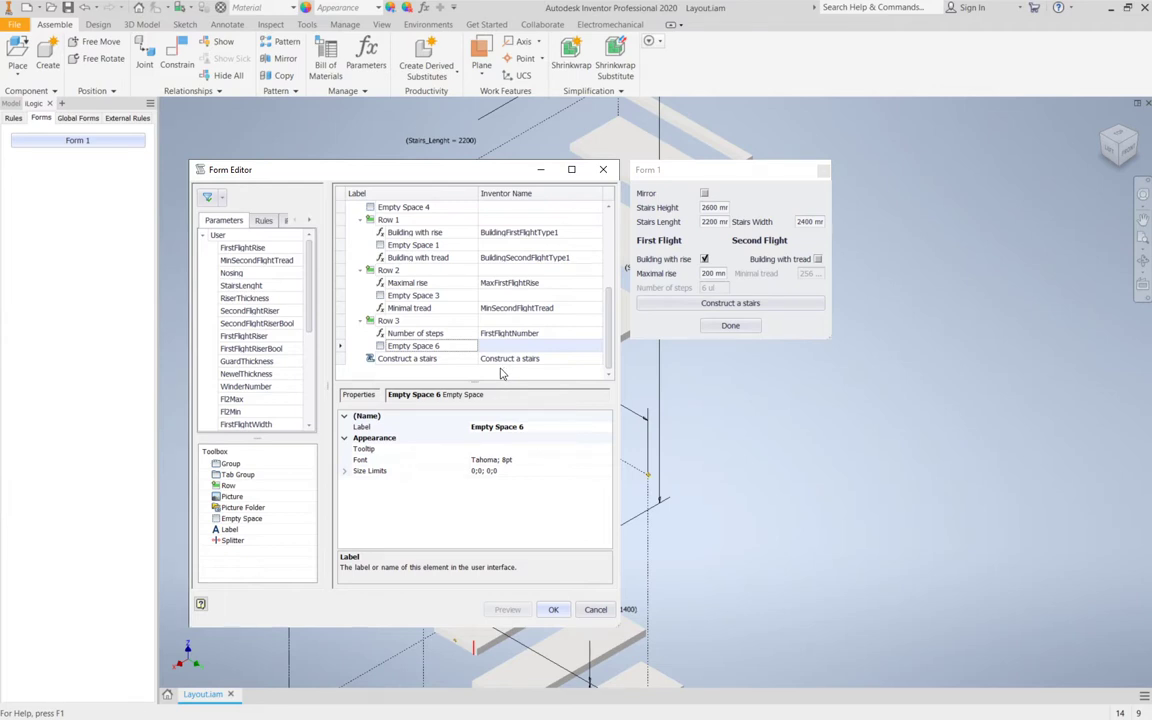
Add the SecondFlightNumberForm parameter to Row 3 after Empty Space 6 and label it Number of steps.
scroll(236, 342, "down", 5)
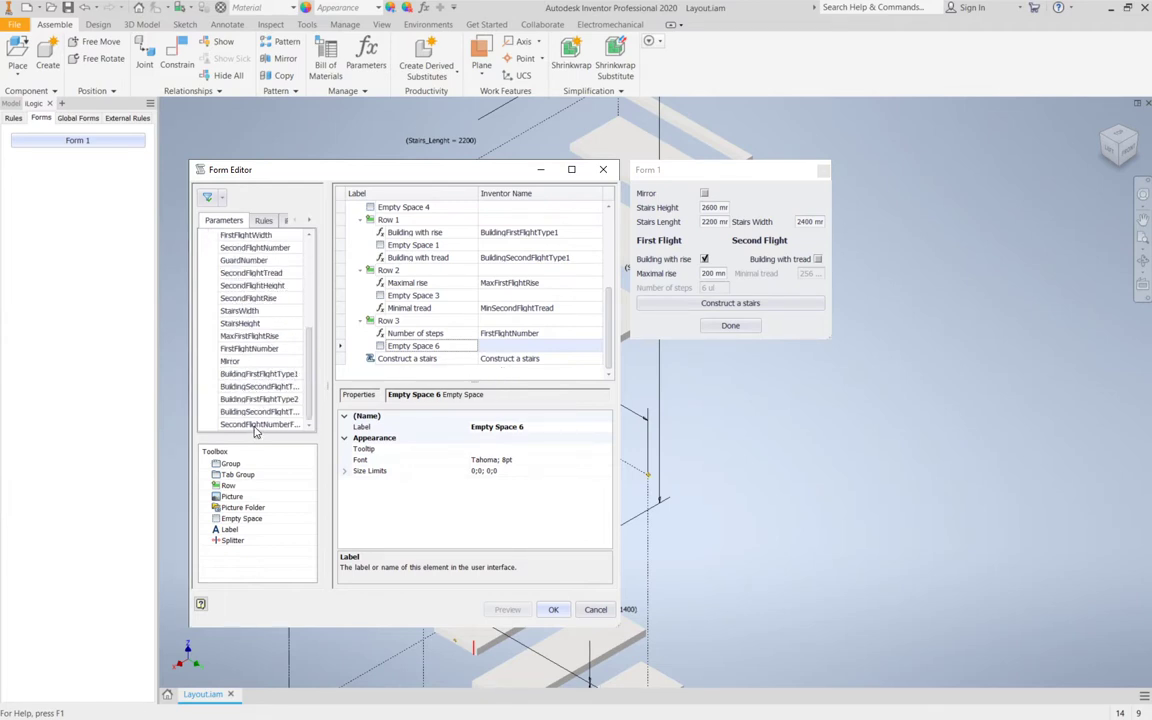
left_click_drag(252, 424, 383, 324)
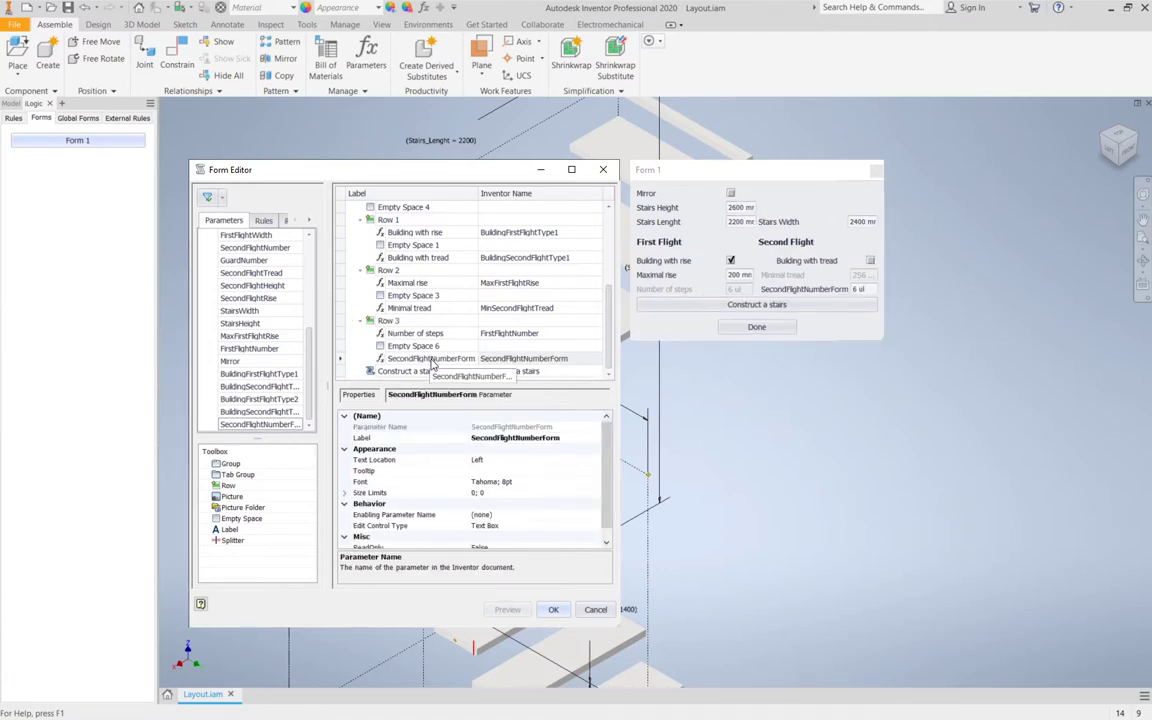
double_click(430, 359)
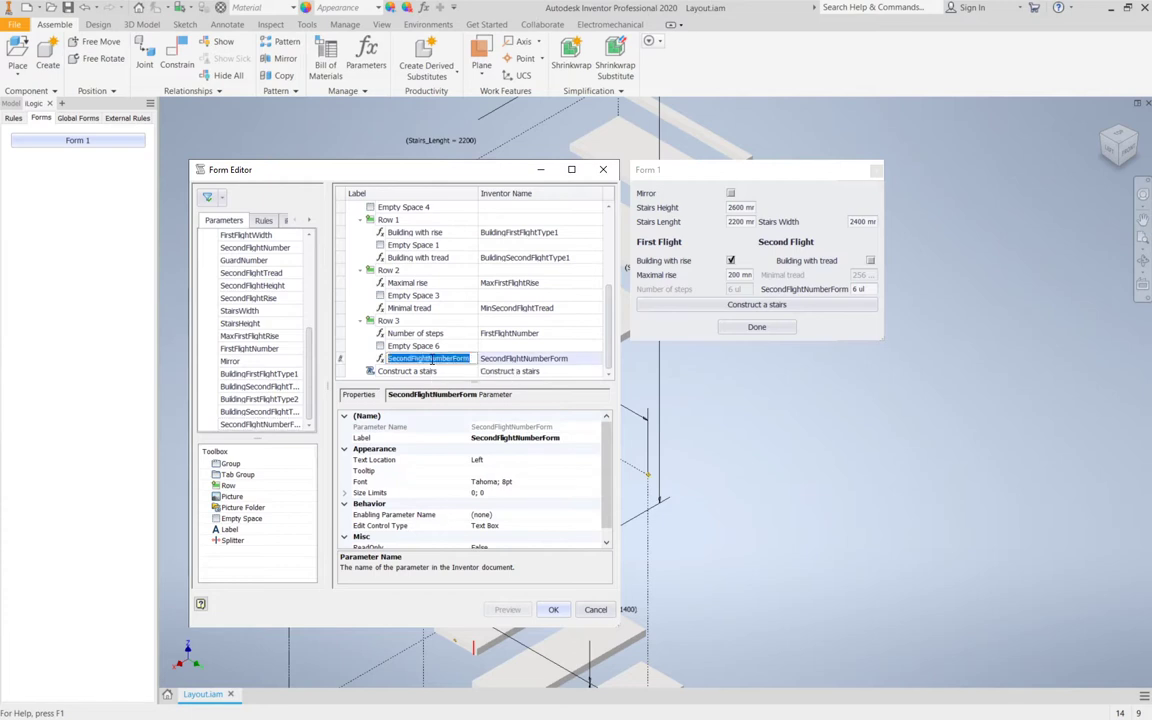
right_click(430, 359)
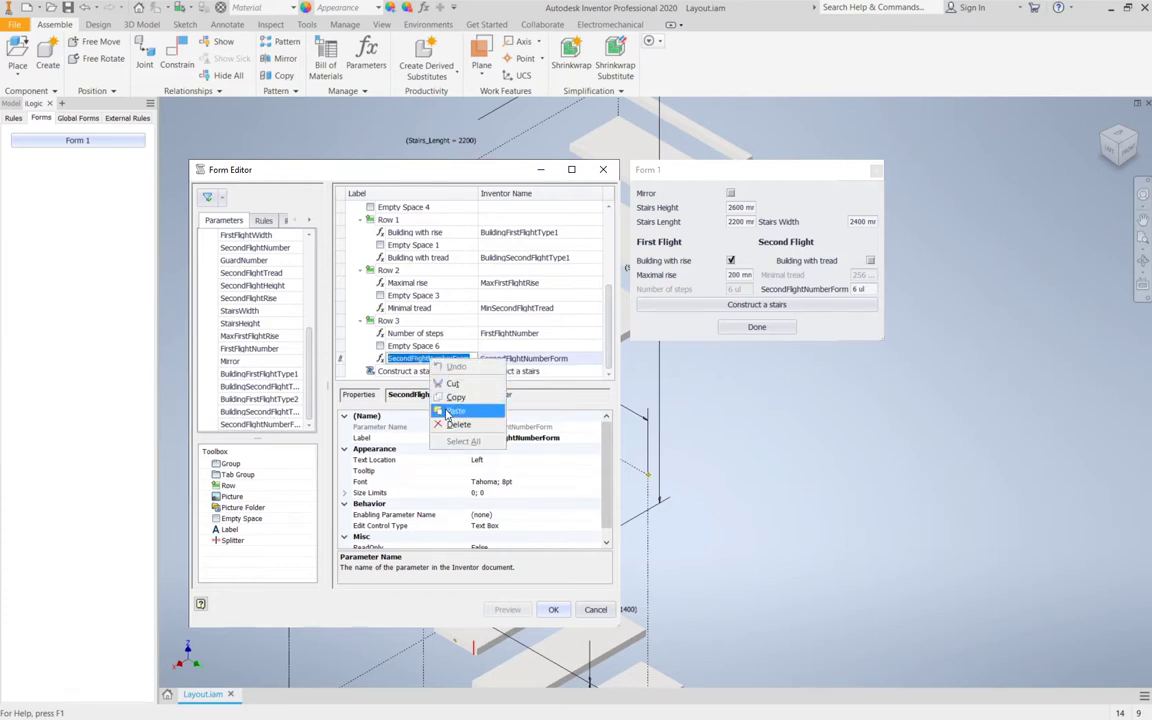
left_click(445, 410)
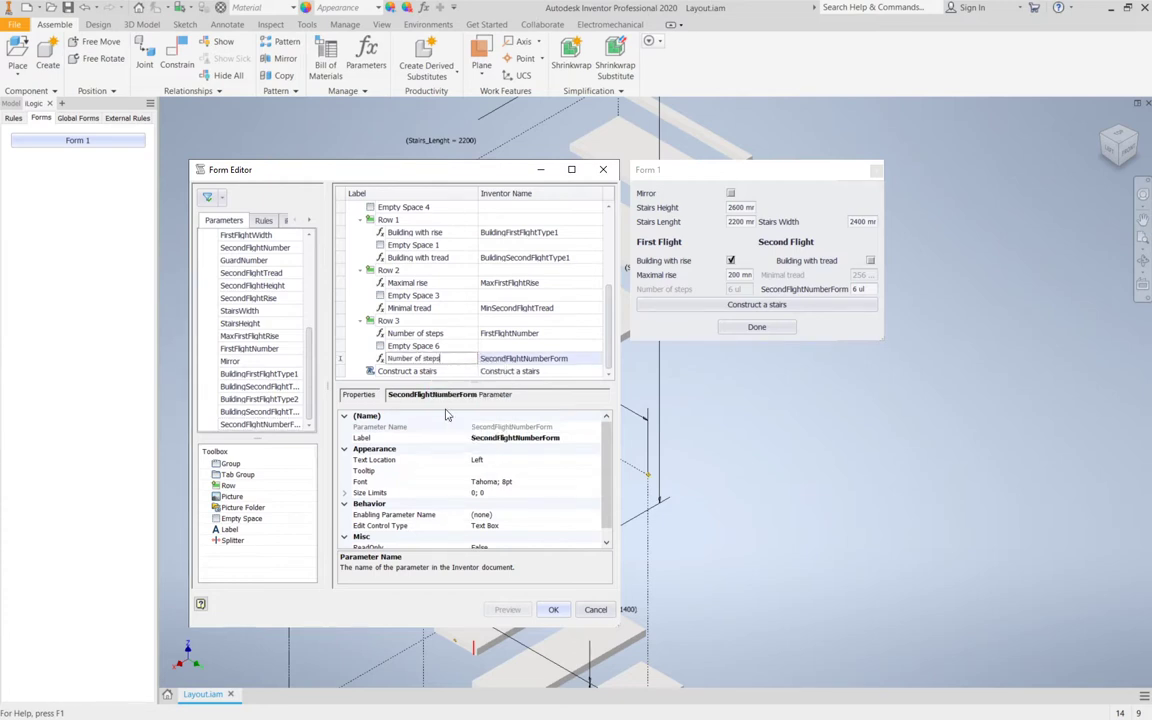
double_click(448, 345)
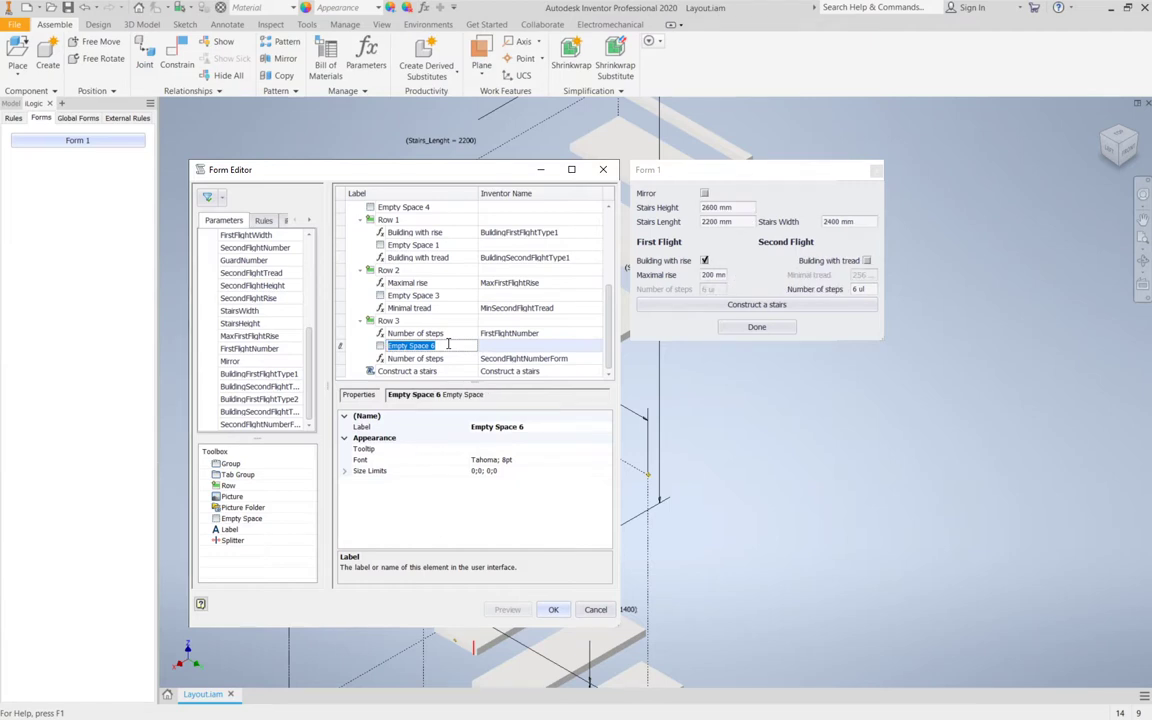
Set BuildingSecondFlightType2 as the enabling parameter of the SecondFlightNumberForm control and save the form.
left_click(445, 358)
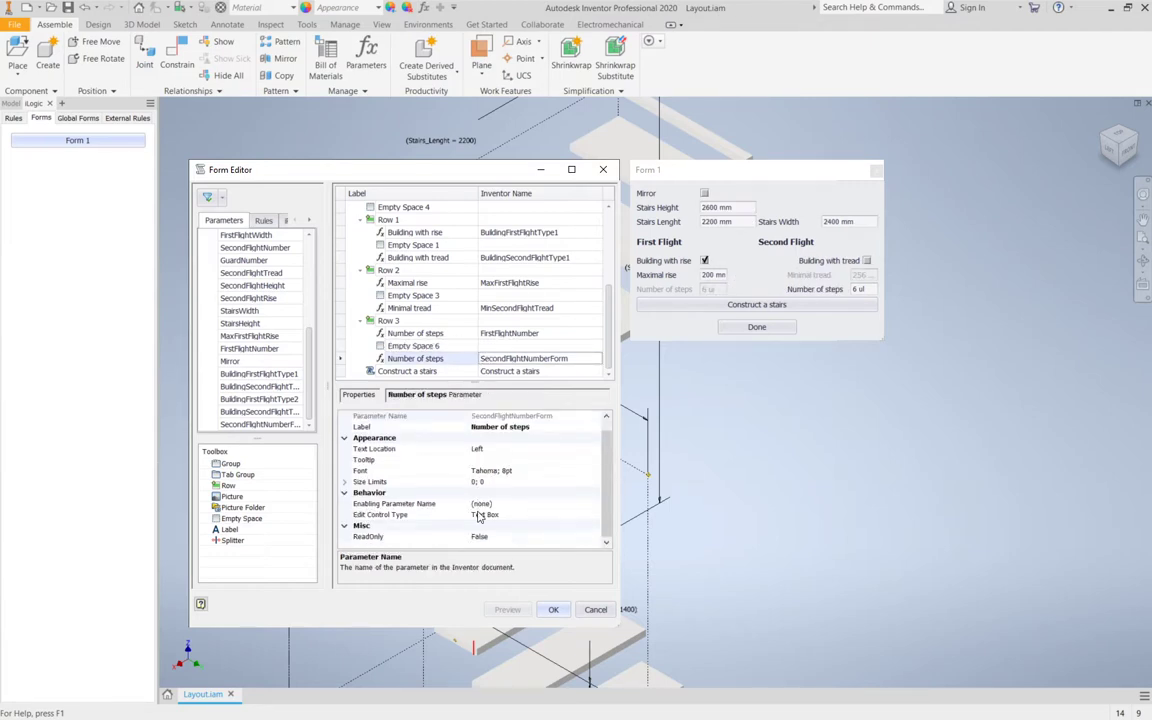
left_click(482, 504)
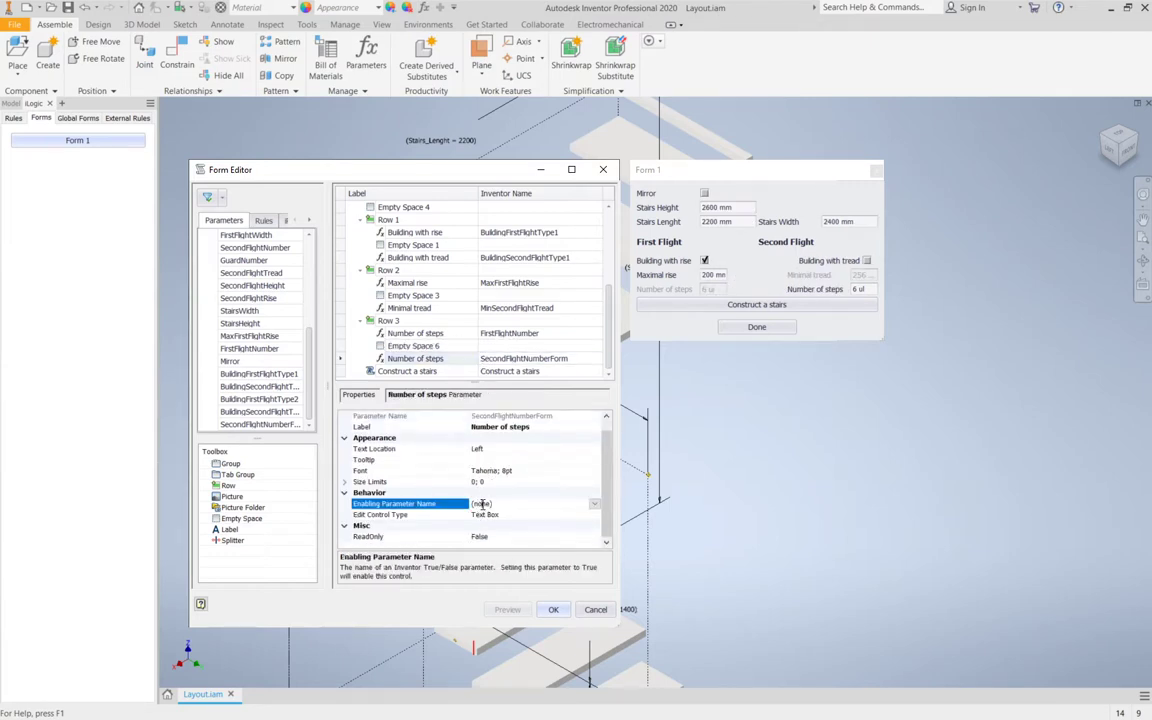
left_click(594, 504)
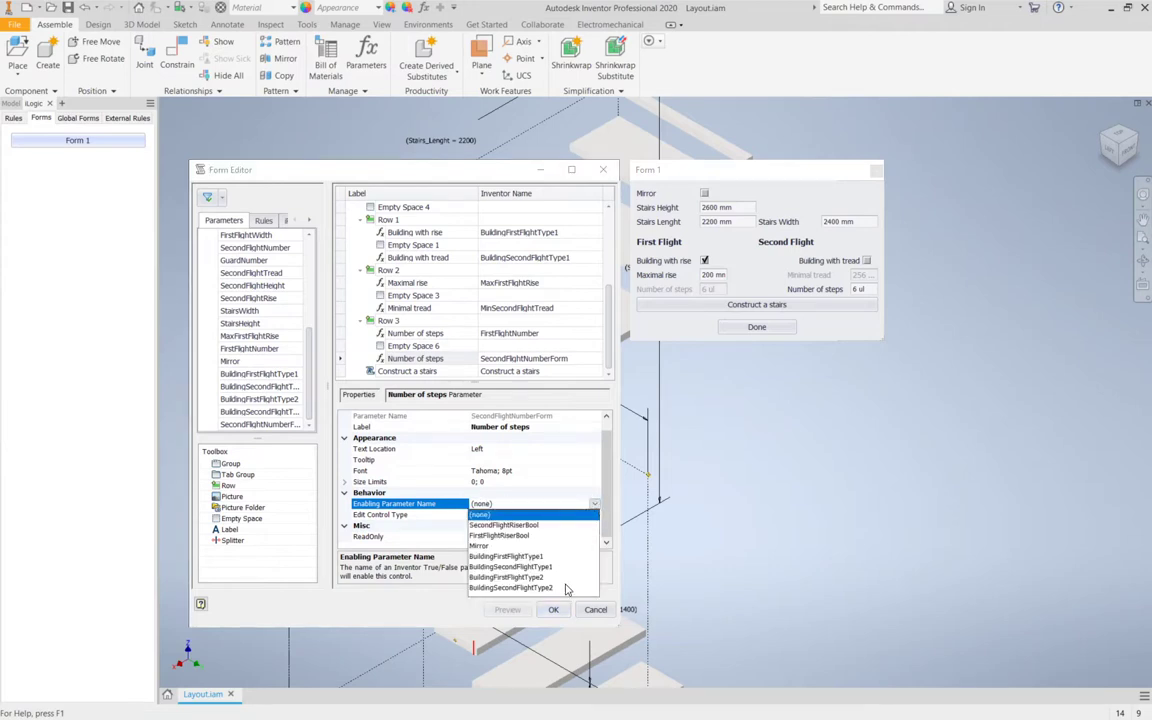
left_click(530, 588)
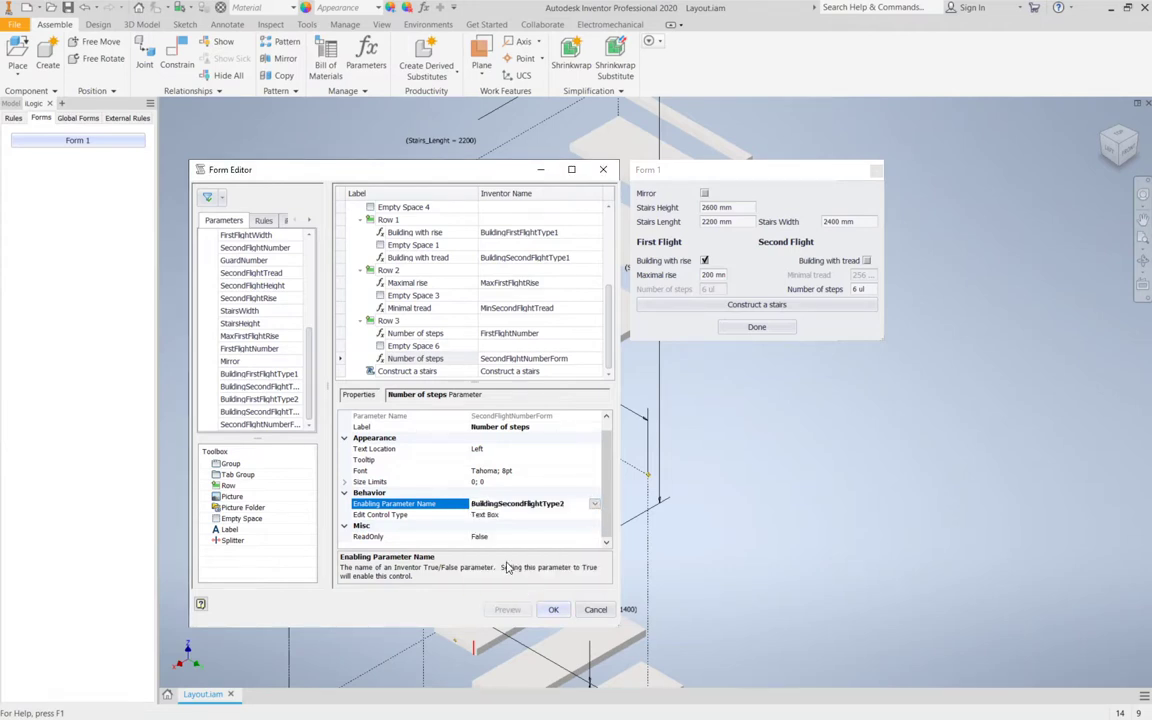
left_click(553, 610)
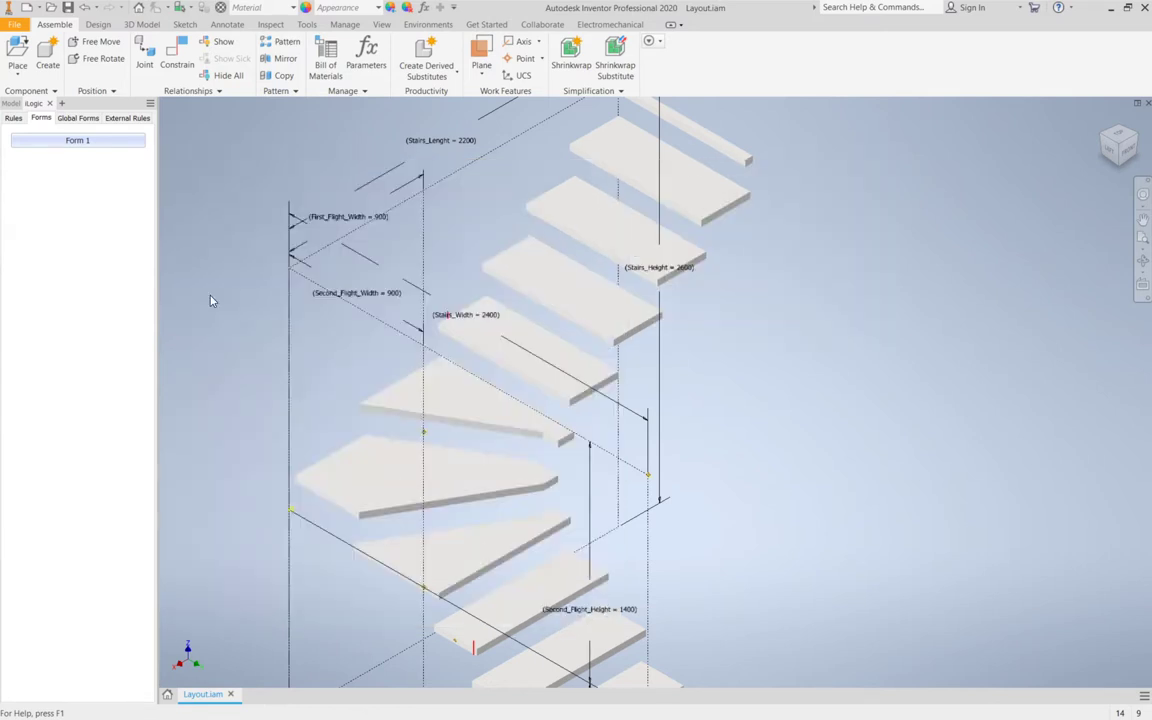
left_click(10, 104)
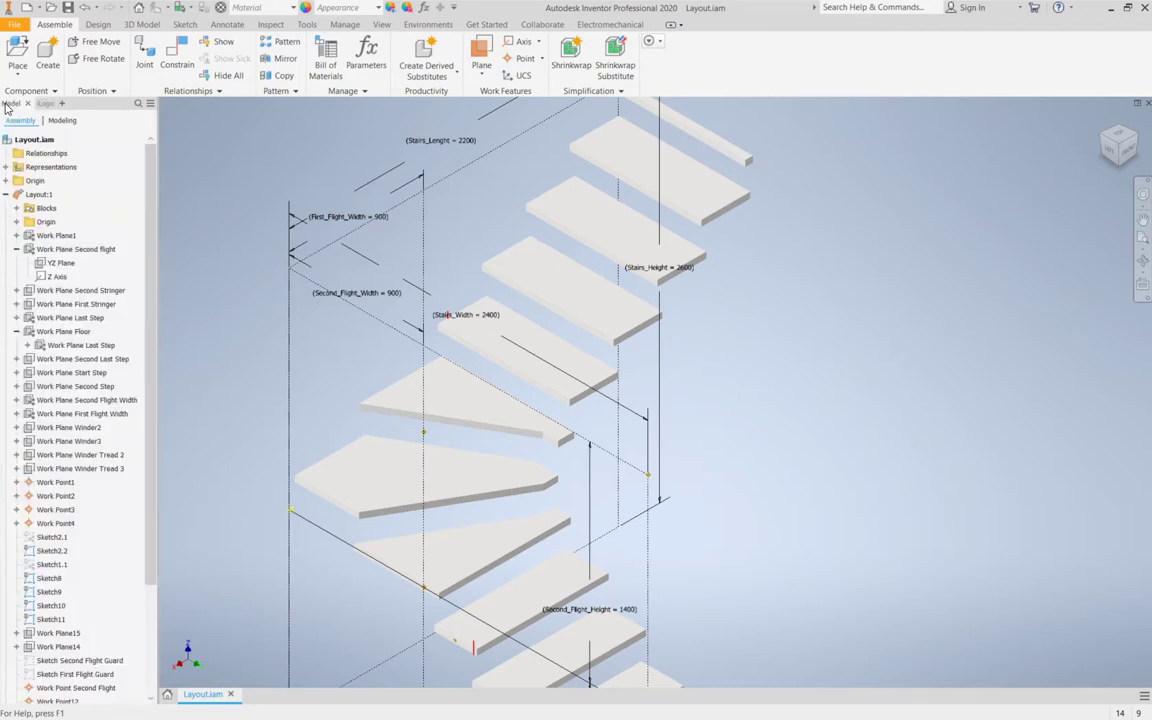
left_click(34, 104)
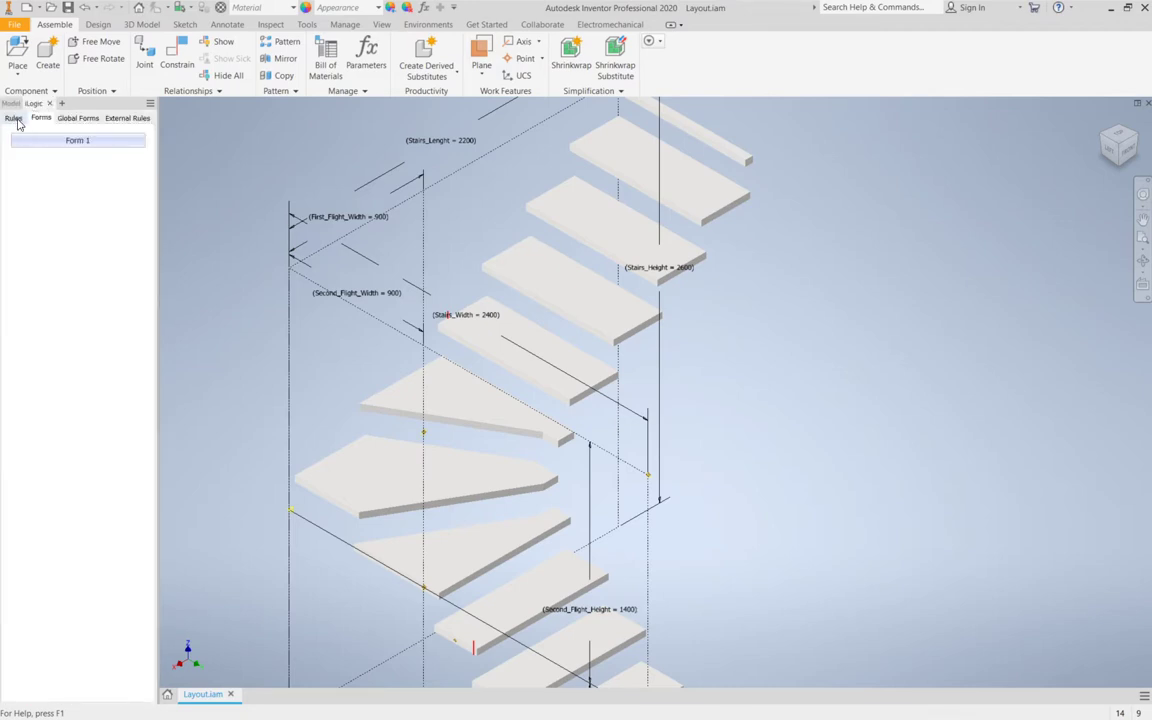
In the Construct a stairs rule, copy the SecondFlightNumber formula line into the Else branch of the BuildingFirstFlightType1 block, after BuildingFirstFlightType2=True.
left_click(13, 117)
double_click(54, 141)
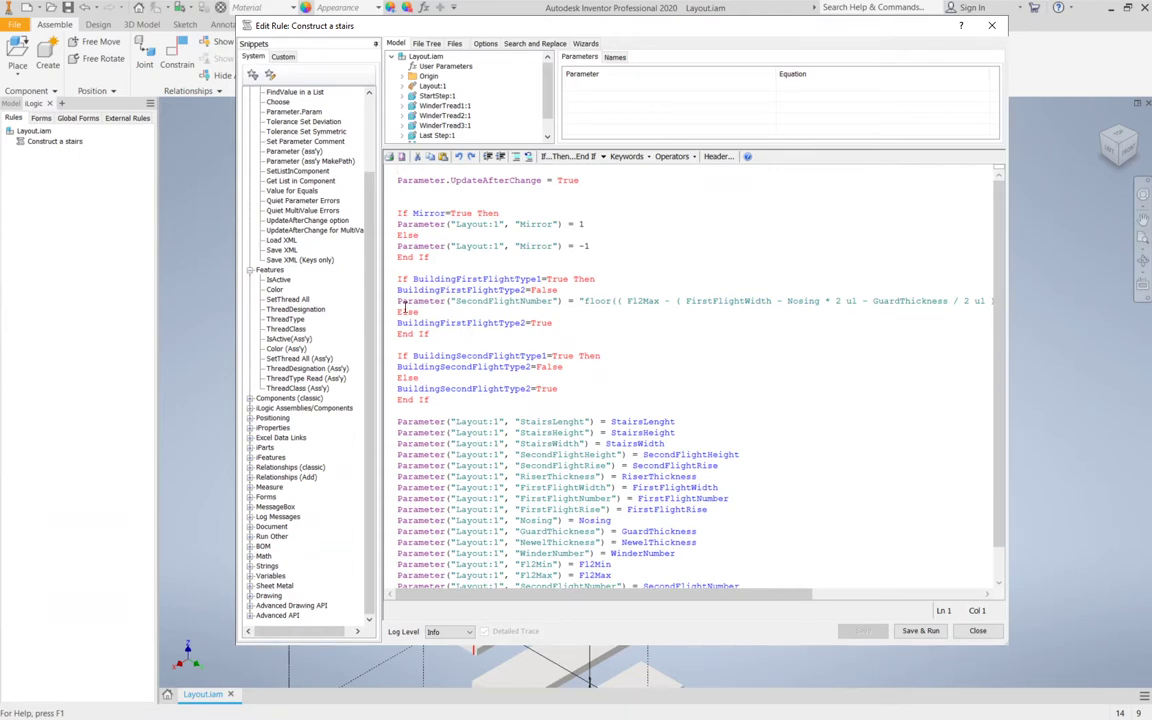
mouse_move(398, 301)
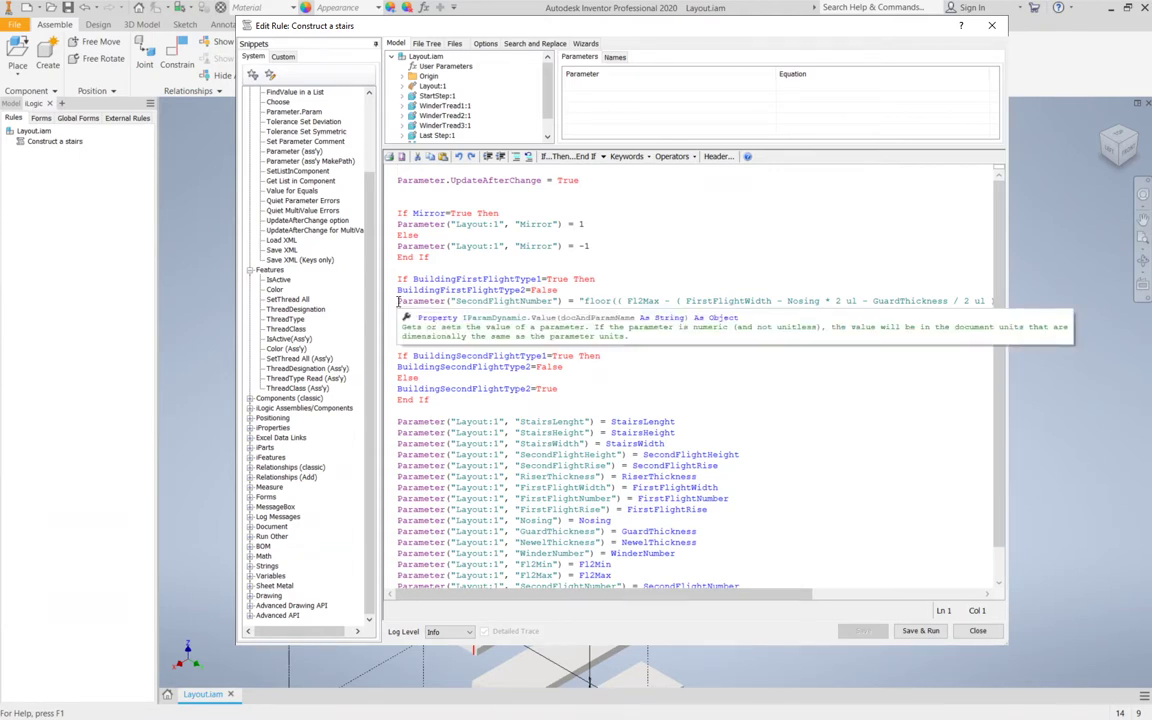
left_click_drag(398, 301, 398, 312)
key("ctrl+c")
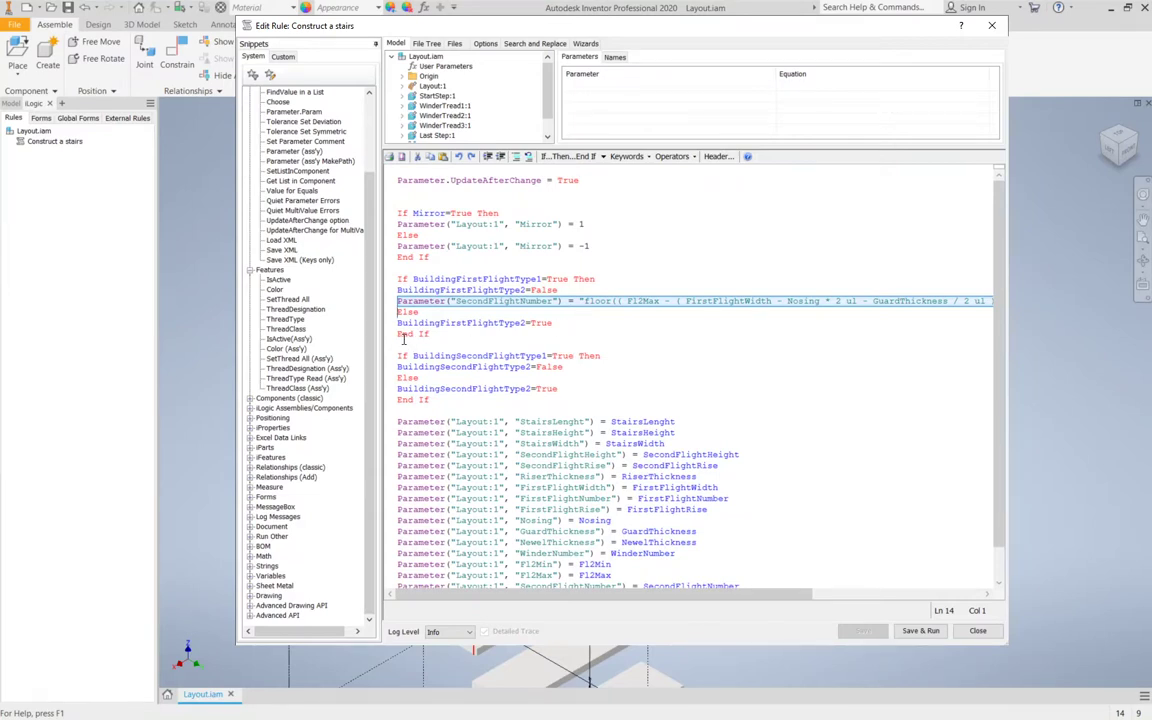
left_click(397, 335)
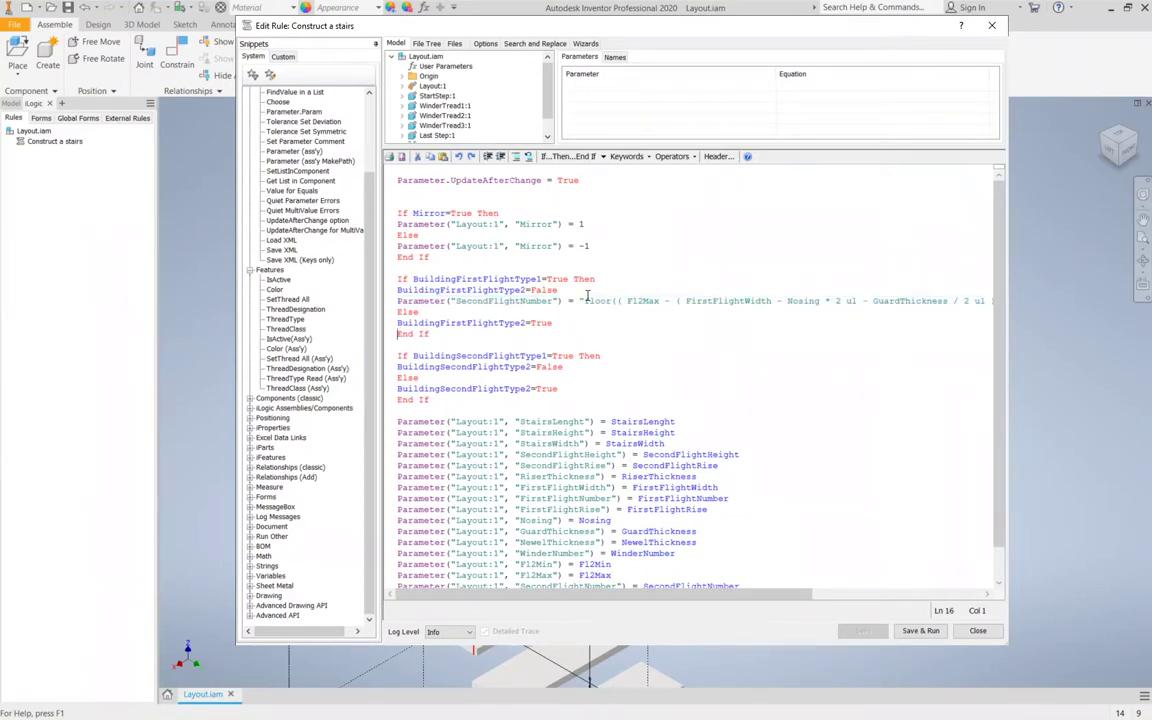
key("ctrl+v")
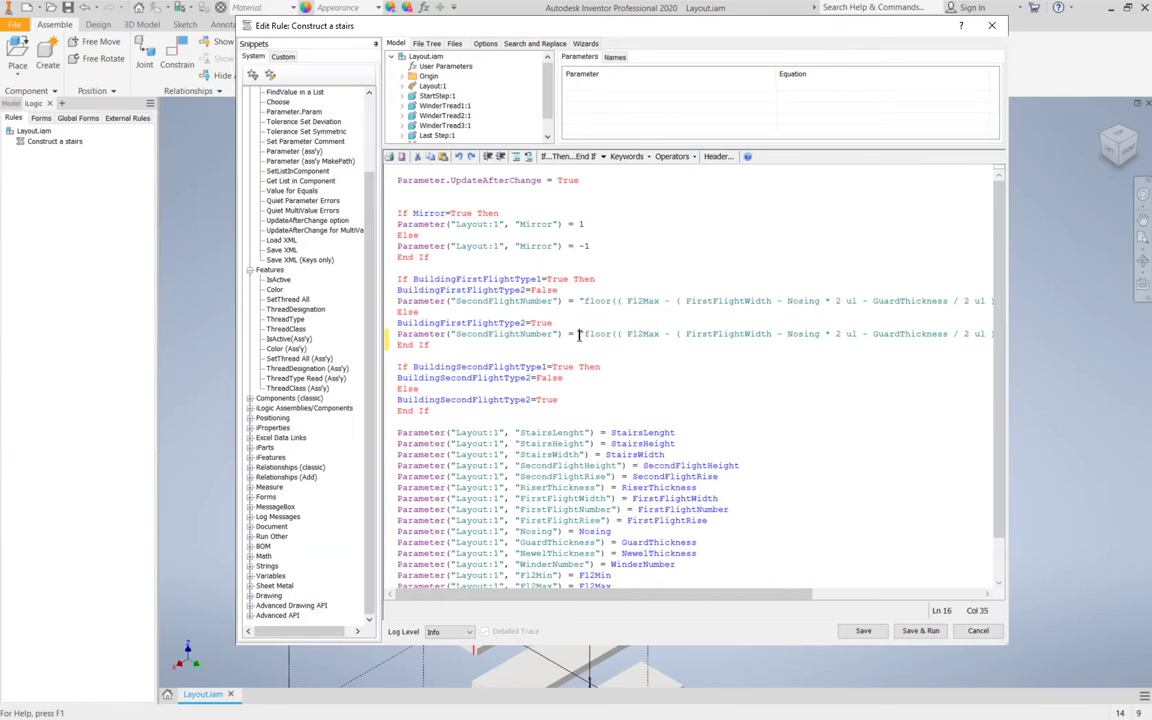
Replace the floor formula in the copied line with the SecondFlightNumberForm user parameter, then save and run the rule.
left_click_drag(578, 335, 919, 332)
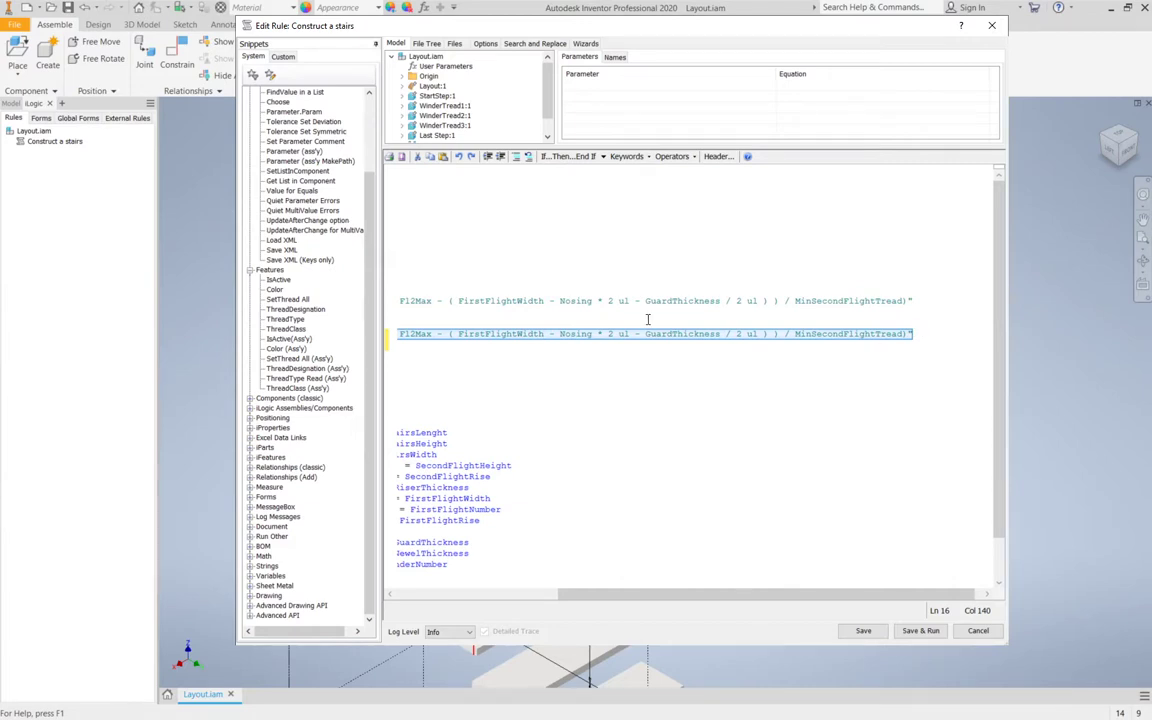
left_click_drag(693, 603, 530, 575)
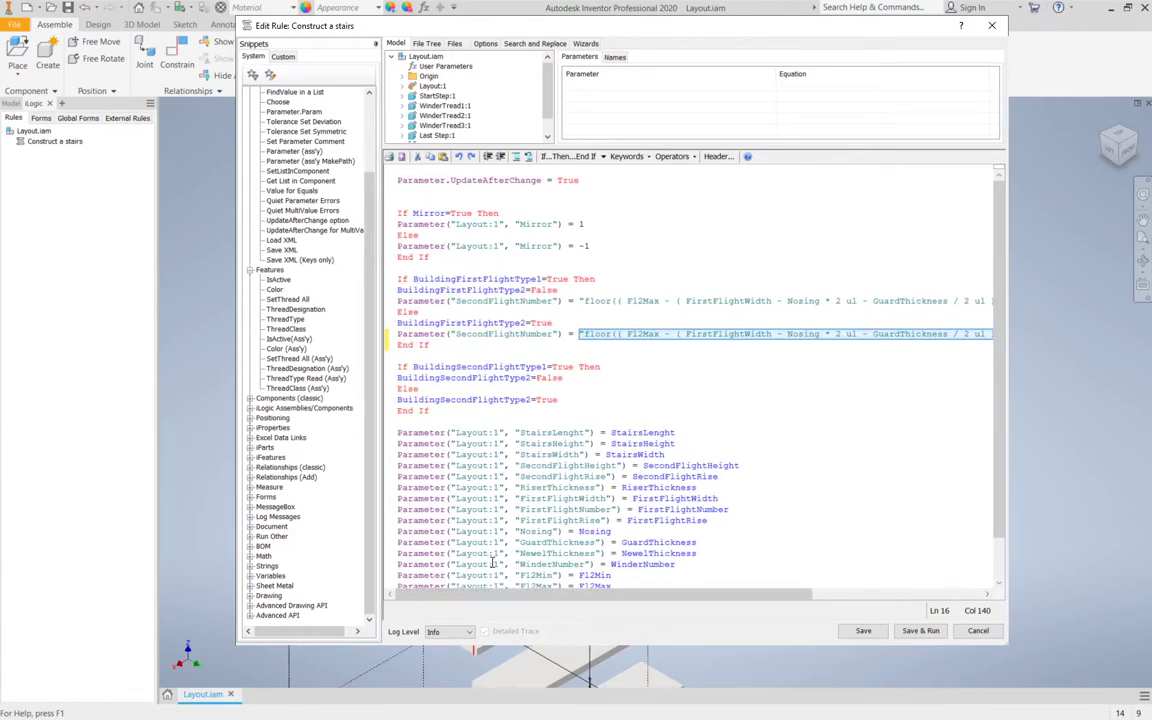
left_click(443, 67)
scroll(540, 100, "down", 5)
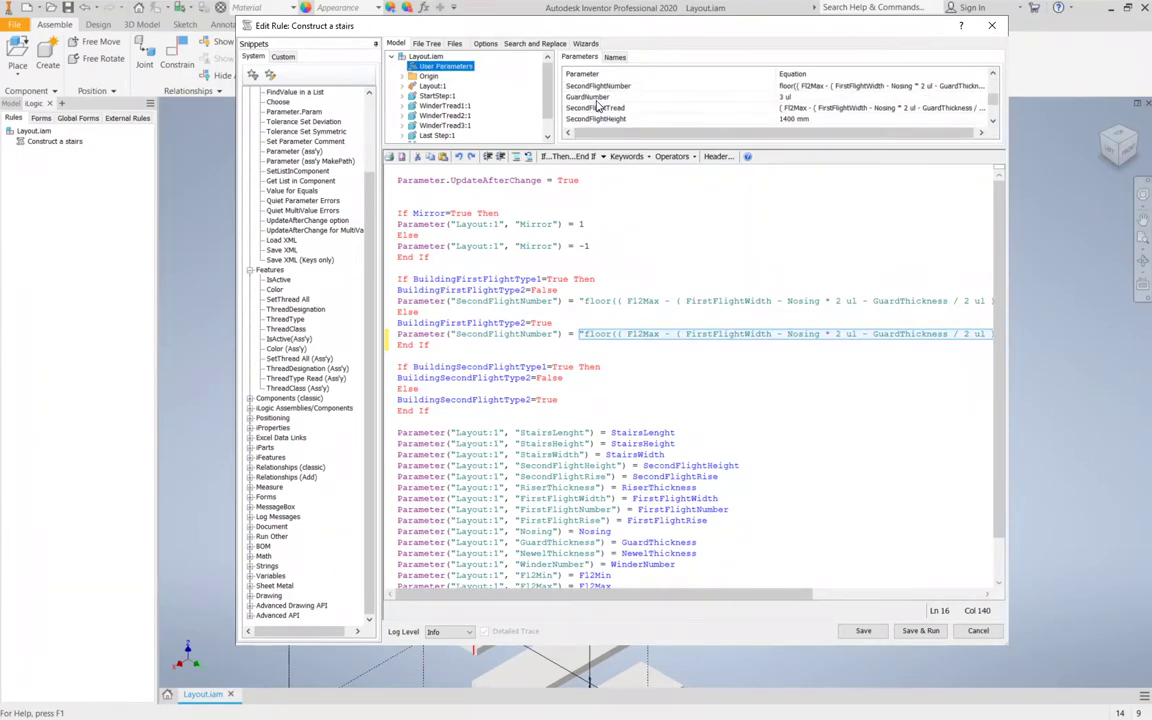
double_click(604, 119)
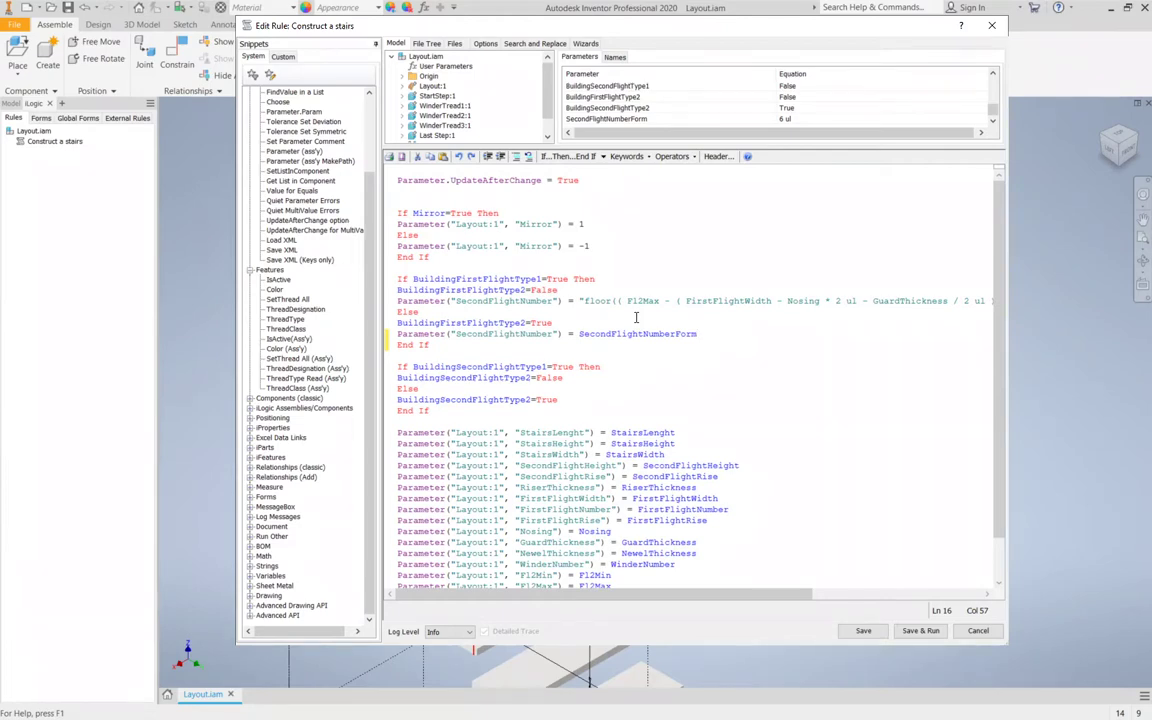
left_click(920, 630)
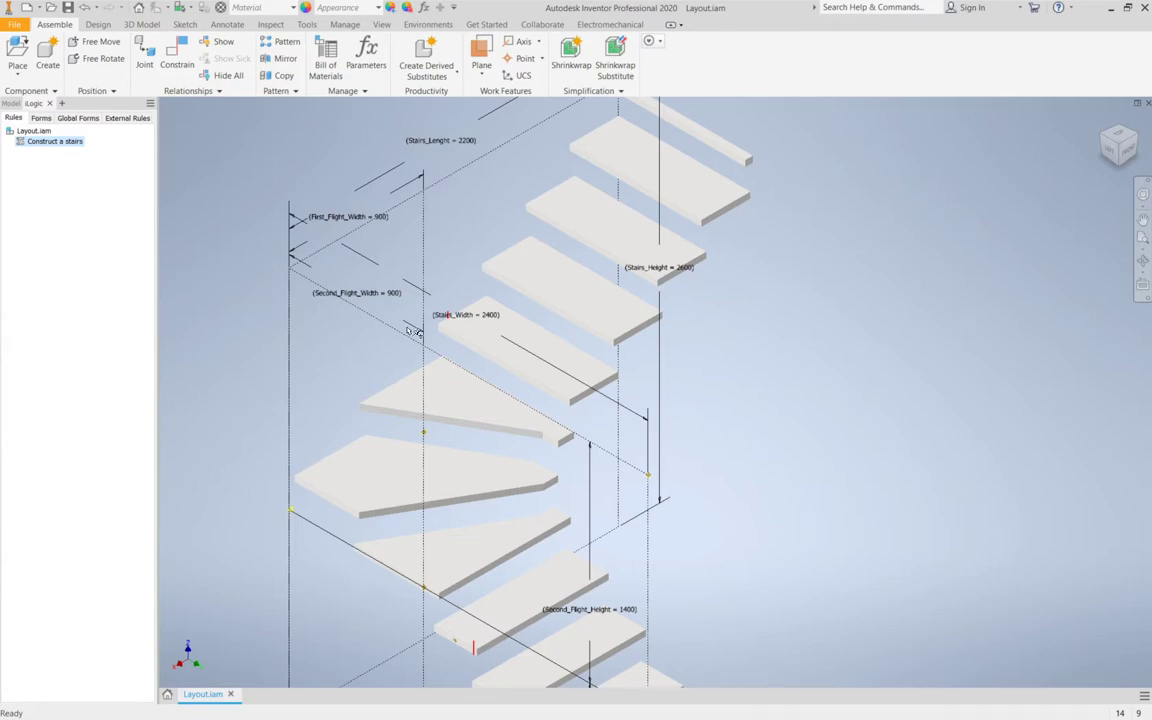
Open Form 1 and run Construct a stairs, repeating it with the second flight's Building with tread option on and off.
left_click(41, 118)
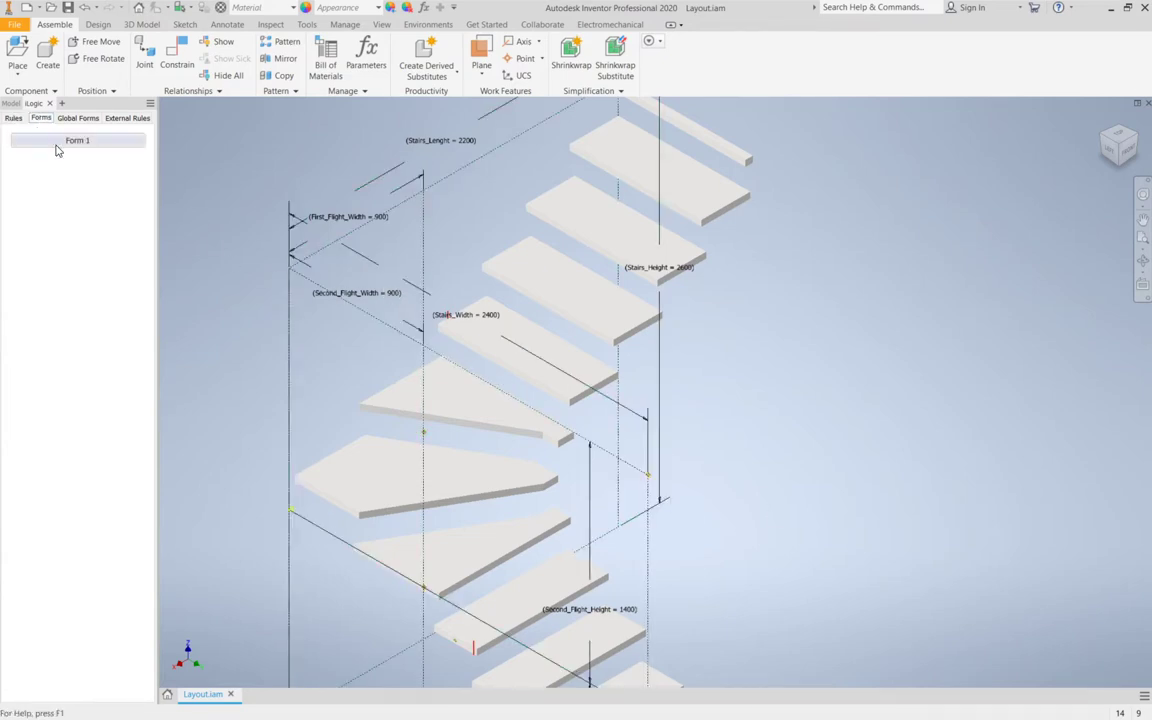
left_click(54, 140)
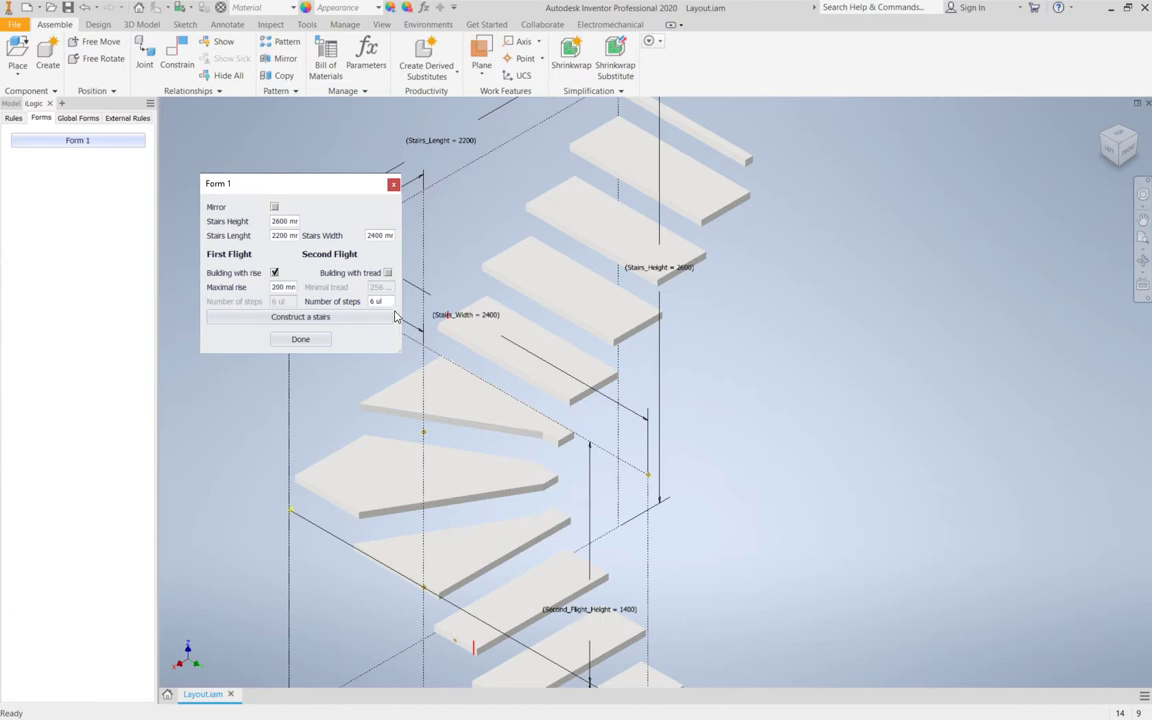
left_click(320, 316)
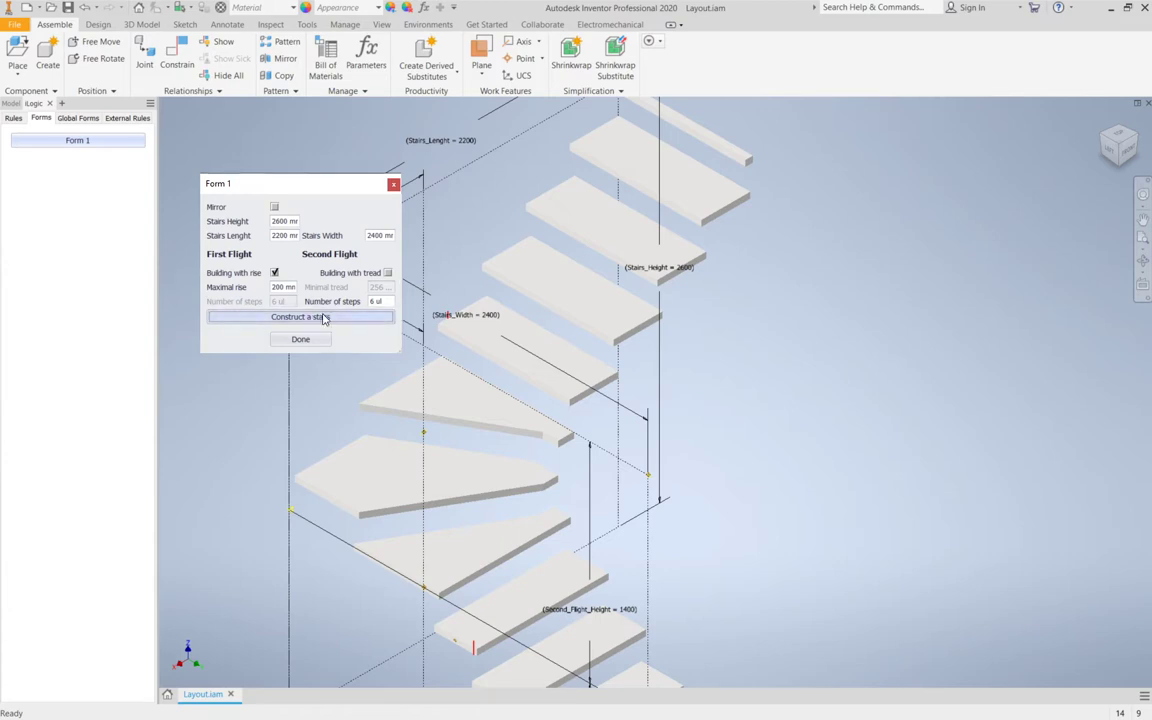
left_click(388, 270)
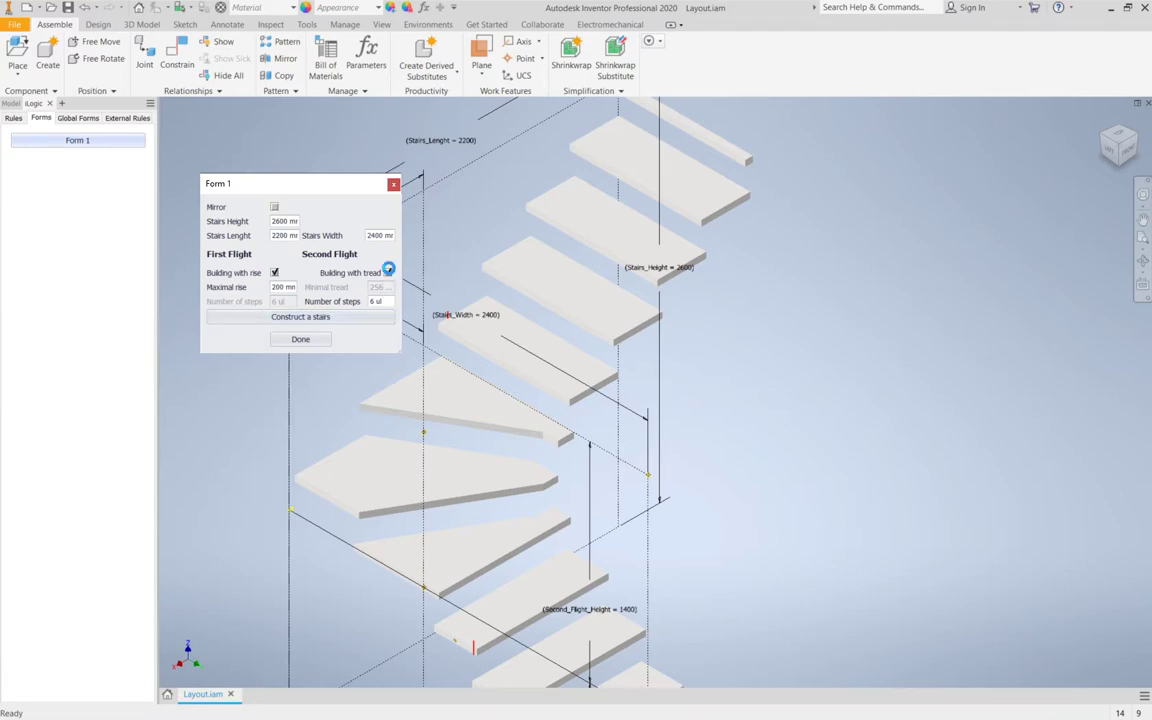
left_click(315, 316)
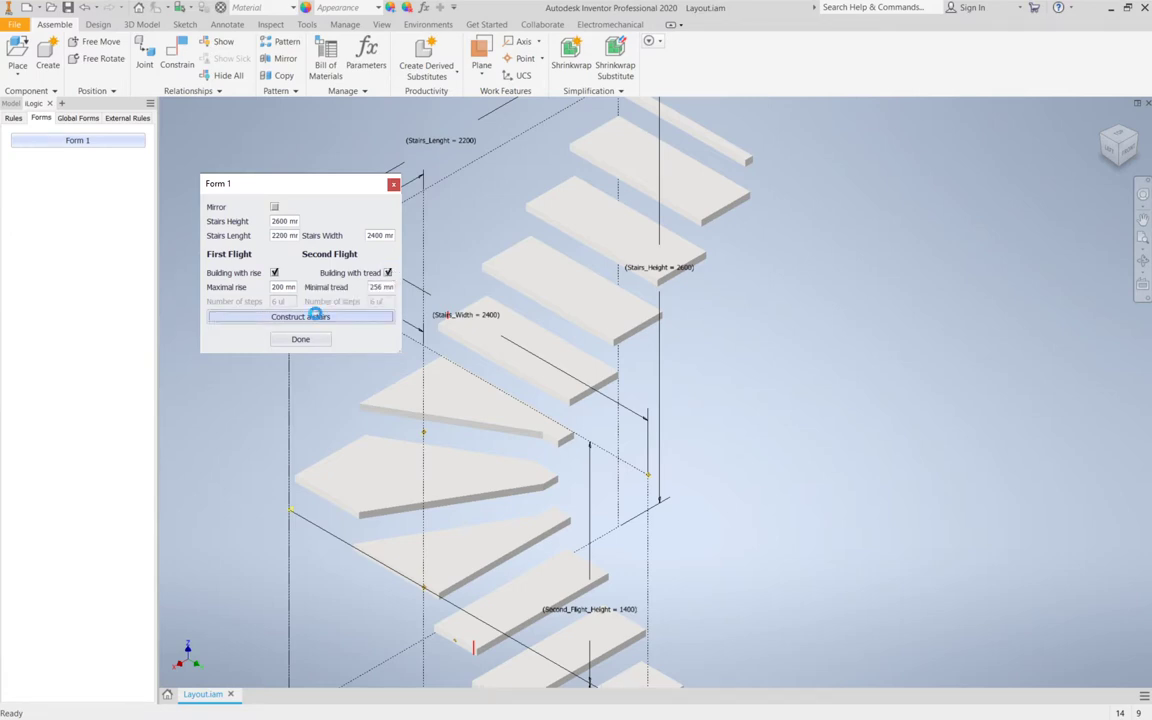
left_click(390, 270)
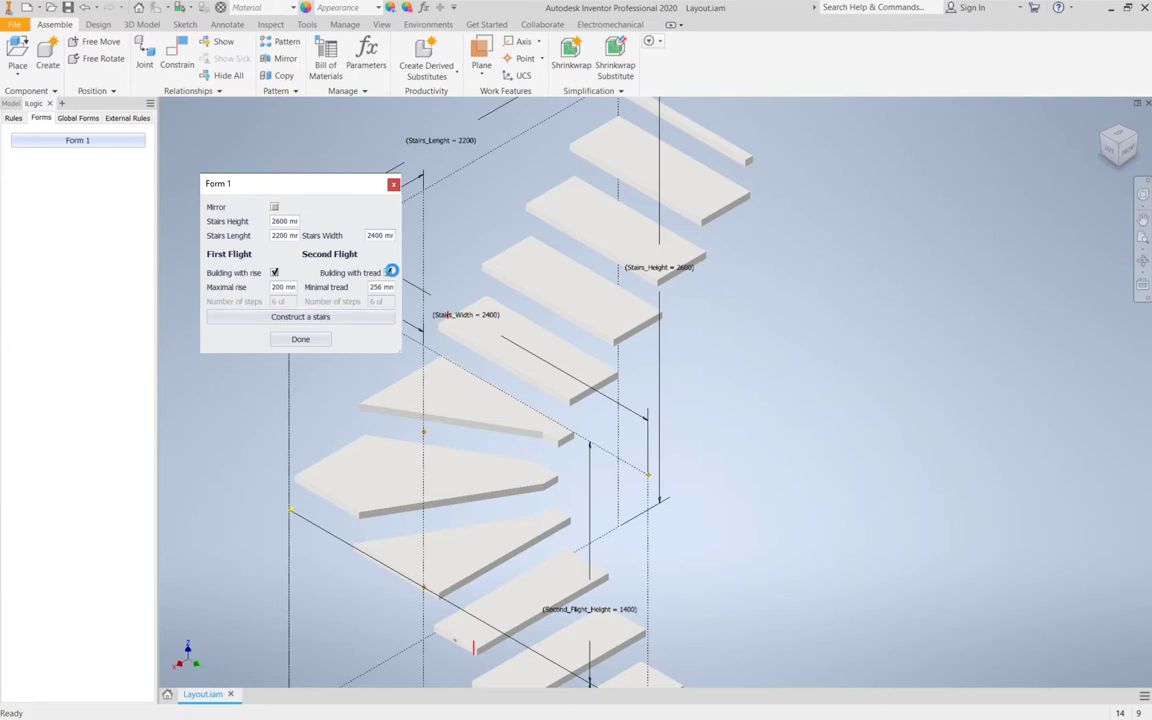
left_click(304, 318)
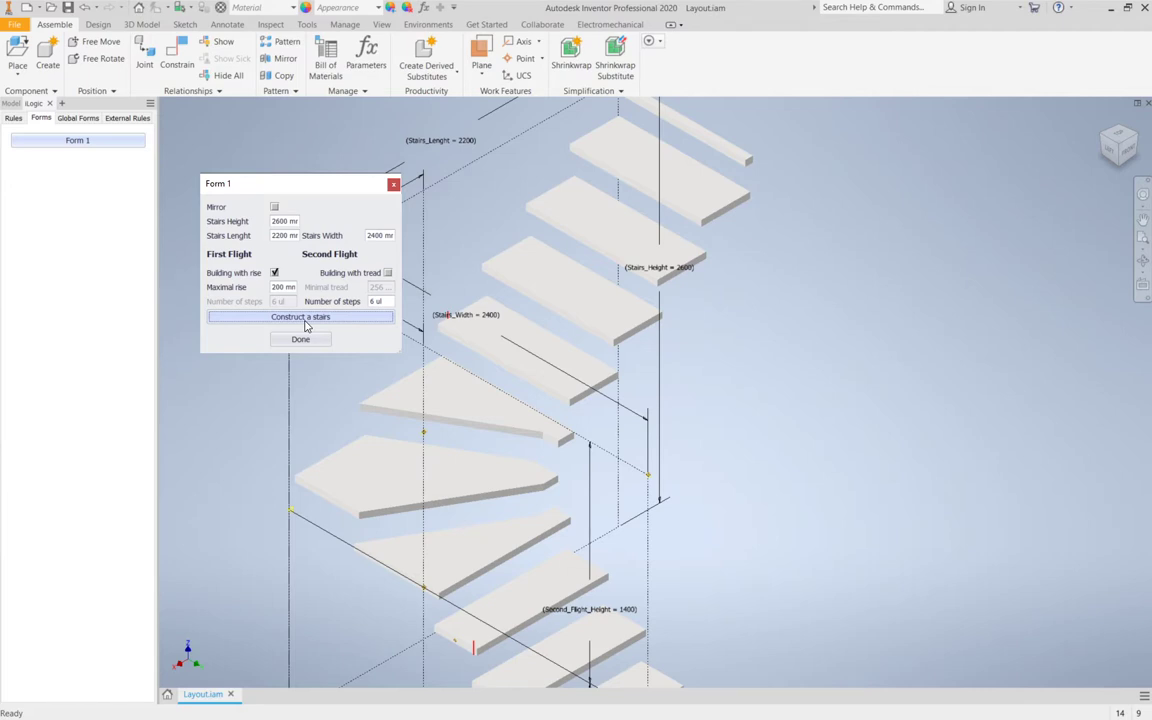
Set the second flight's Number of steps to 4 and construct the stairs.
key("shift+Tab")
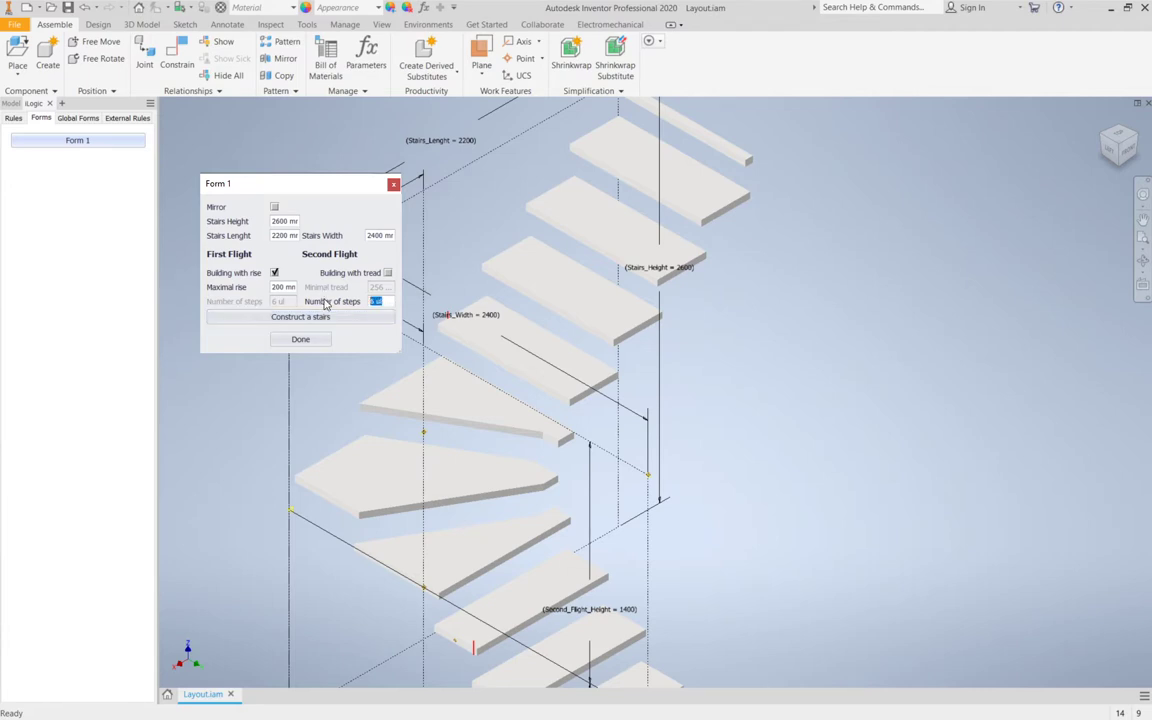
type("4")
left_click(297, 317)
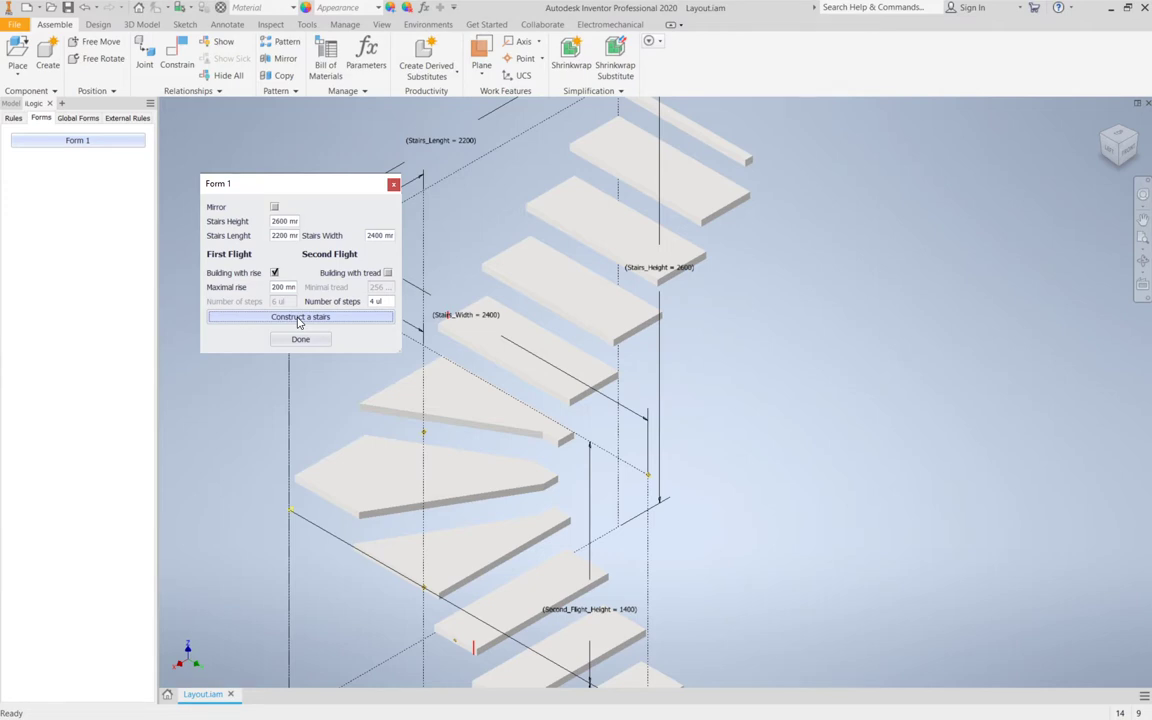
In the Construct a stairs rule, reduce the Else branch assignment to SecondFlightNumber = SecondFlightNumberForm by removing its Parameter wrapper.
left_click(13, 119)
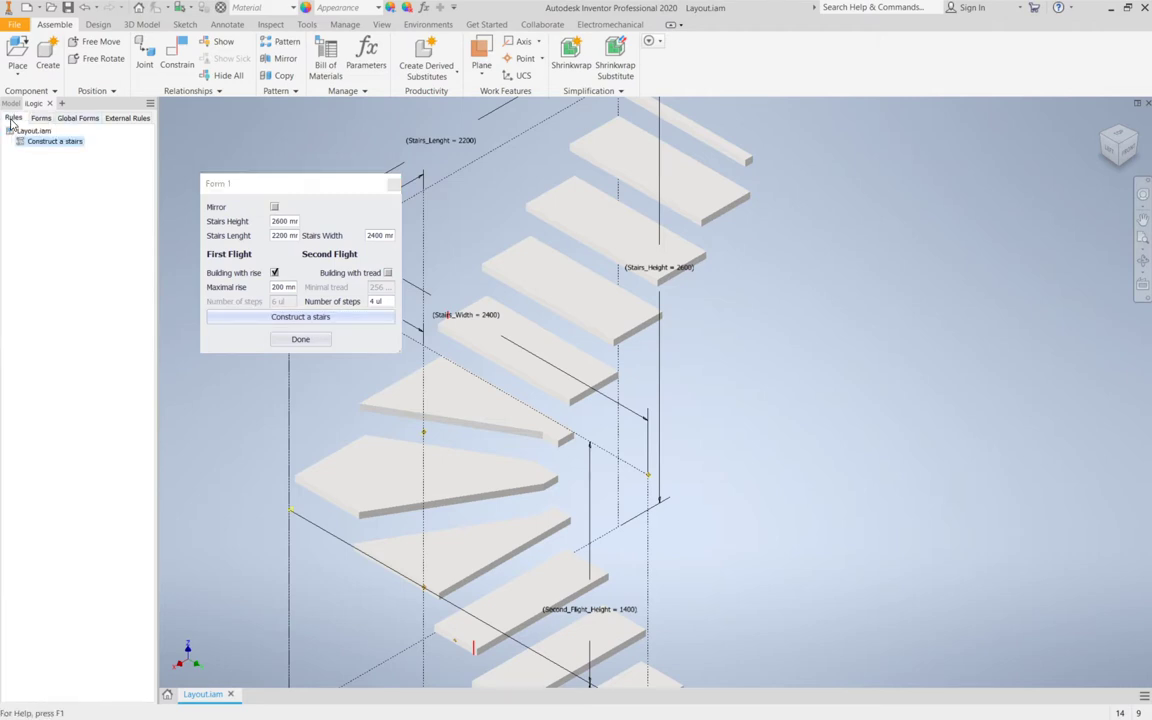
double_click(40, 143)
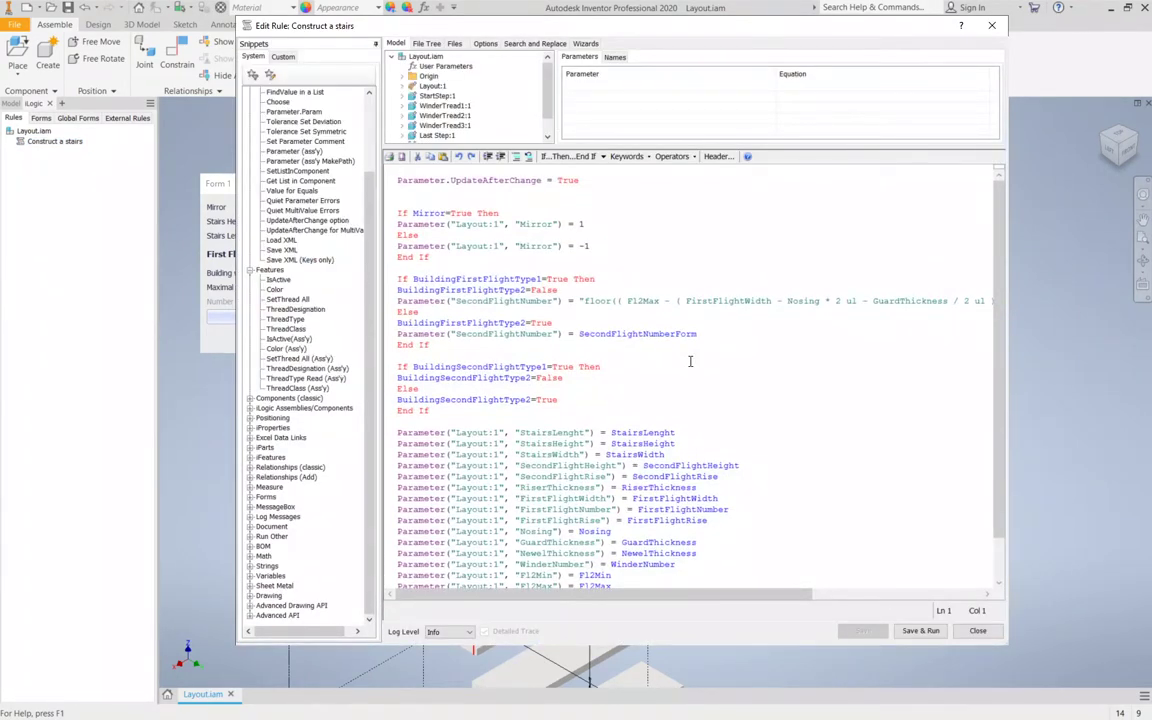
left_click_drag(563, 334, 392, 336)
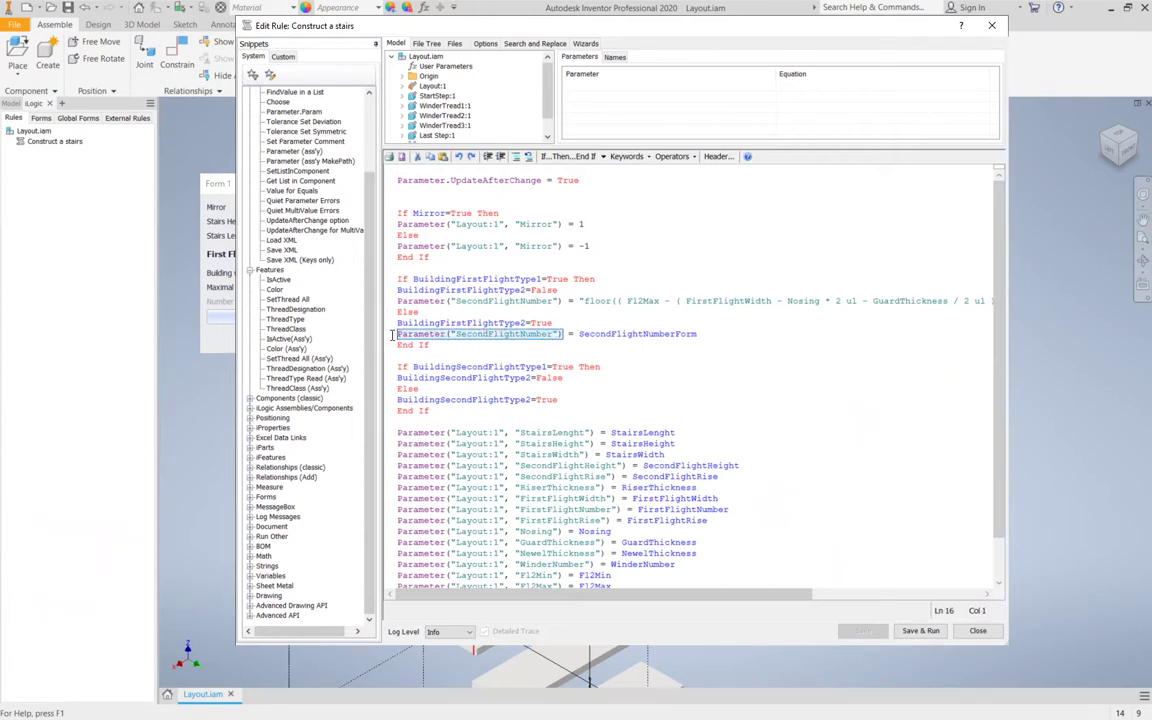
left_click(455, 334)
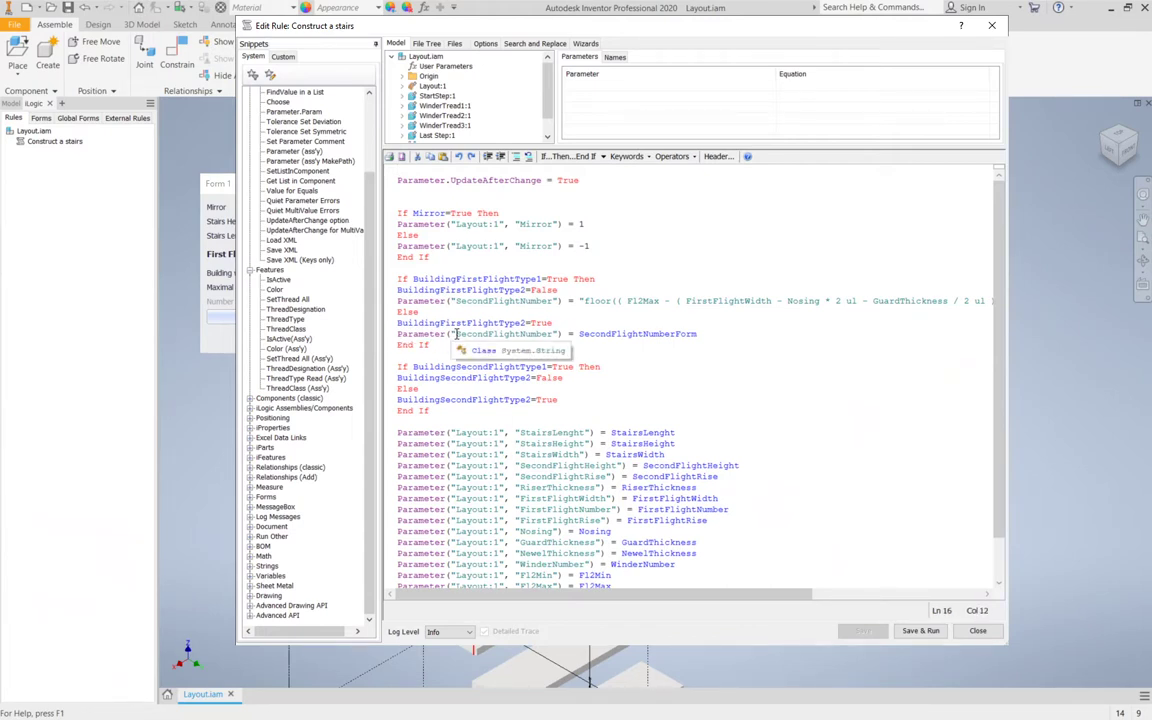
key("BackSpace")
key("BackSpace")
key("BackSpace")
key("BackSpace")
key("BackSpace")
key("BackSpace")
key("BackSpace")
key("BackSpace")
key("BackSpace")
key("BackSpace")
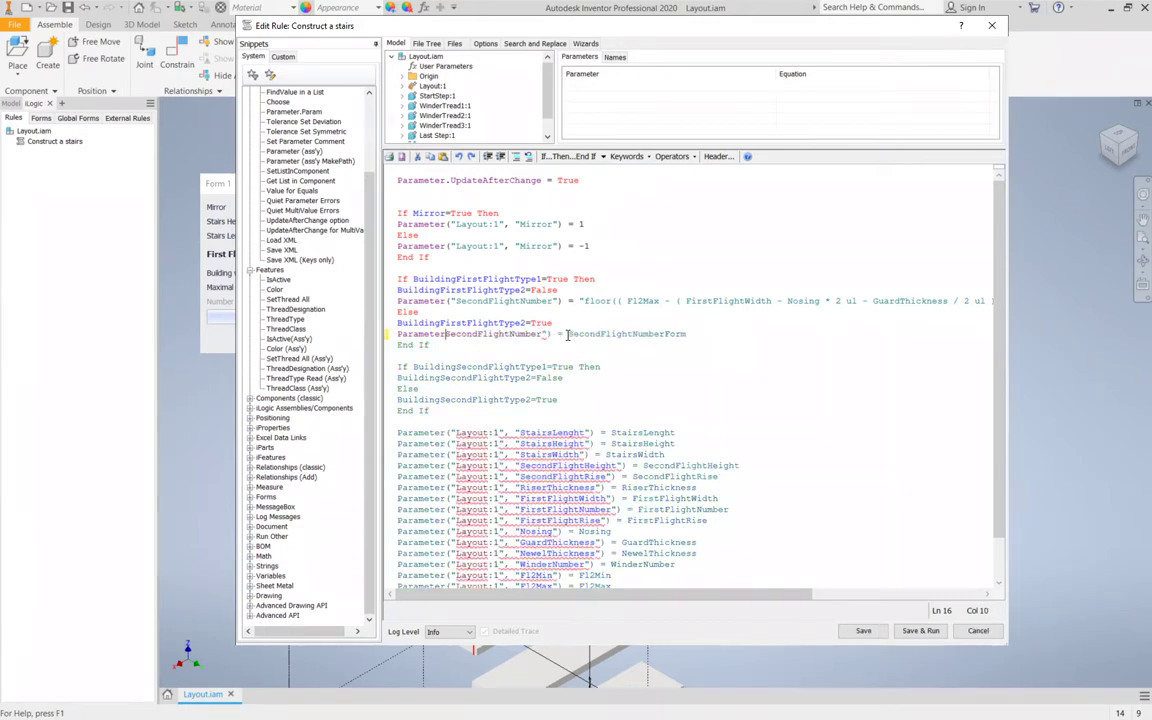
key("BackSpace")
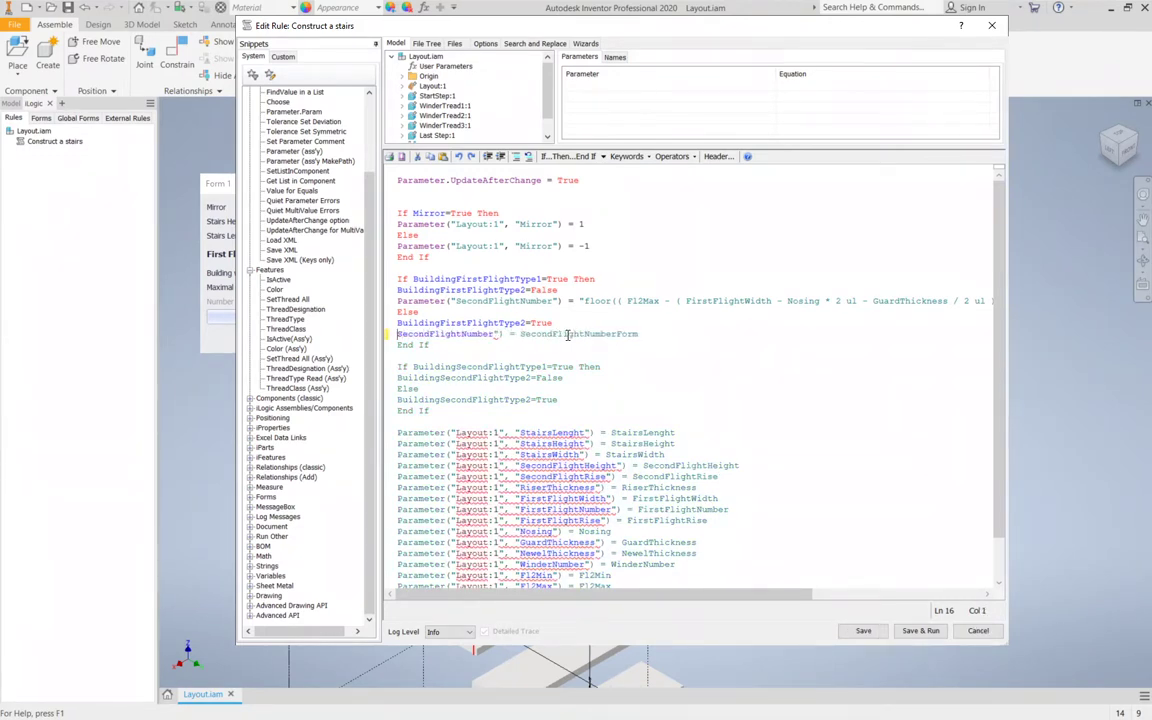
left_click(504, 334)
key("BackSpace")
key("BackSpace")
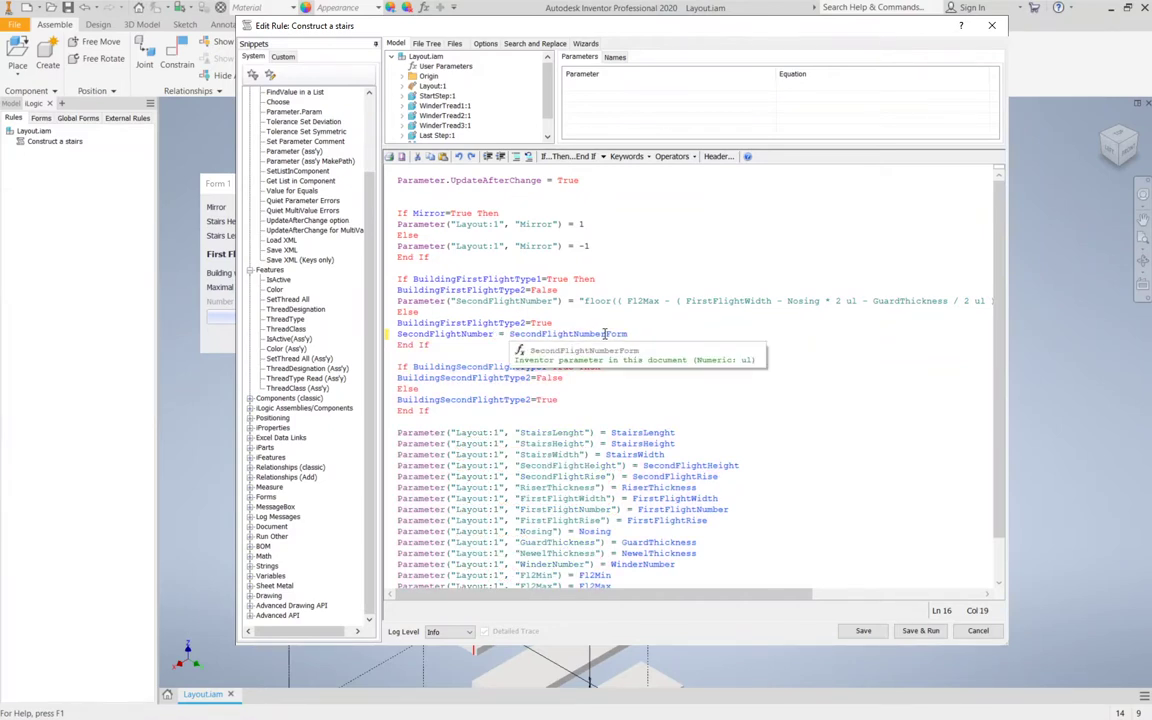
Remove the Parameter wrapper and quotes around SecondFlightNumber in the line that assigns the floor formula.
left_click(455, 301)
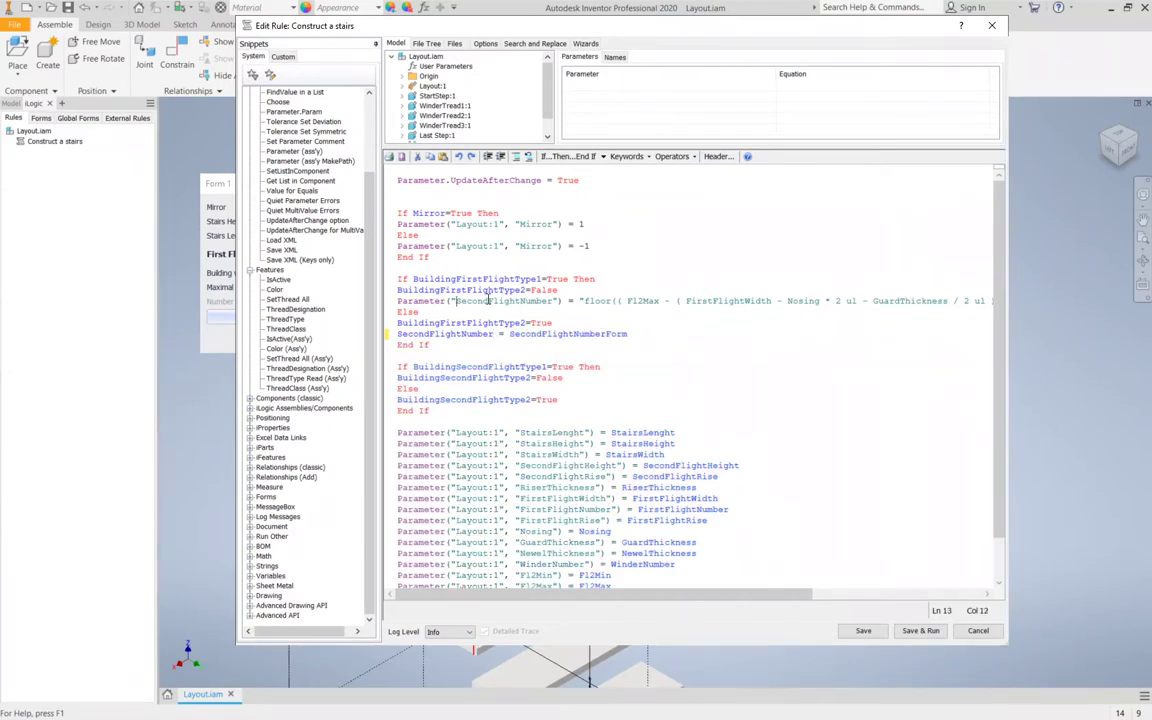
key("BackSpace")
key("BackSpace")
key("BackSpace")
key("BackSpace")
key("BackSpace")
key("BackSpace")
key("BackSpace")
key("BackSpace")
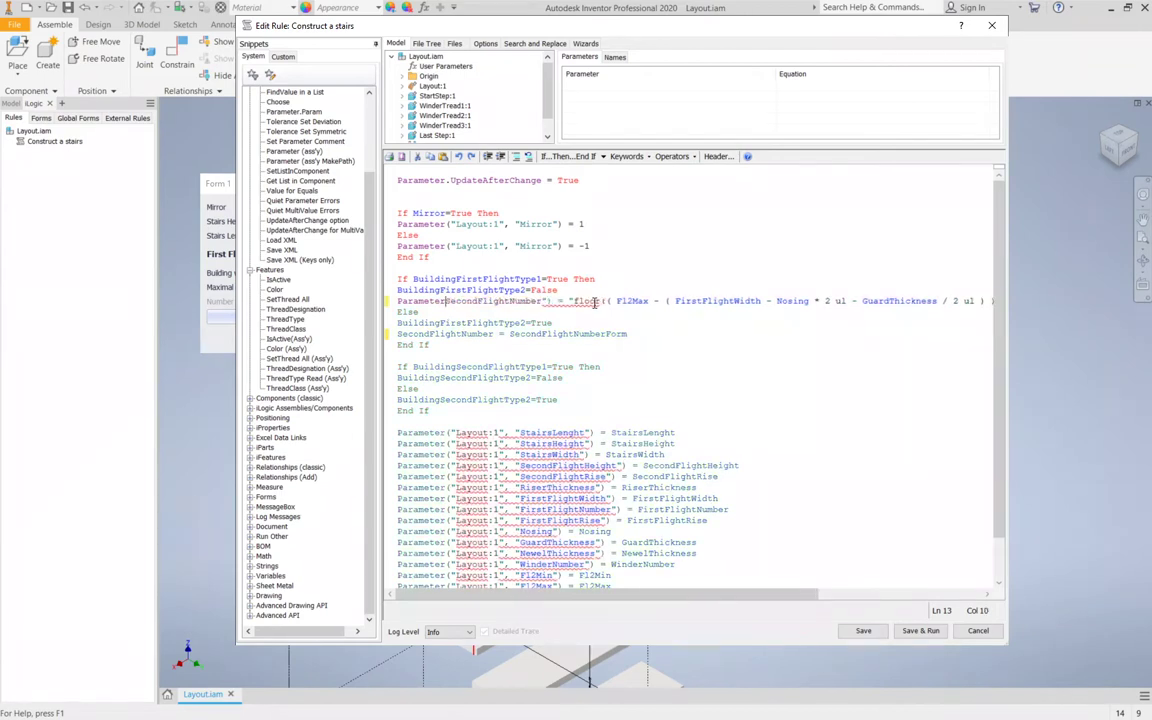
key("BackSpace")
key("BackSpace")
key("BackSpace")
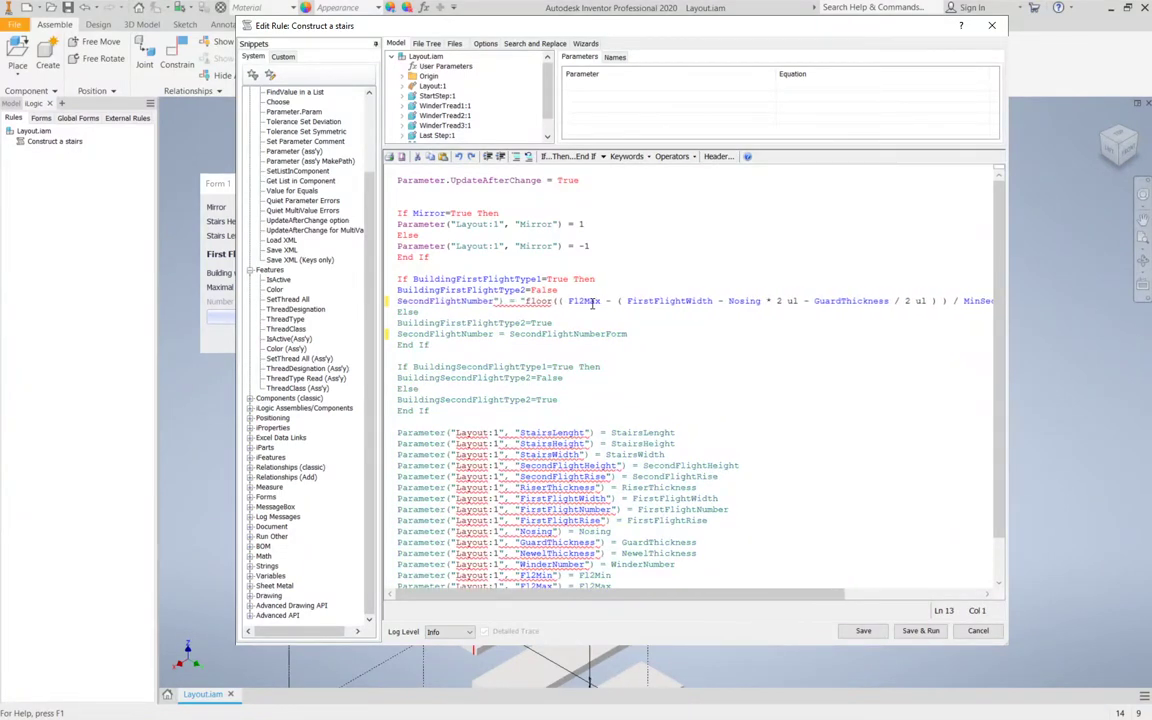
left_click(504, 301)
key("BackSpace")
key("BackSpace")
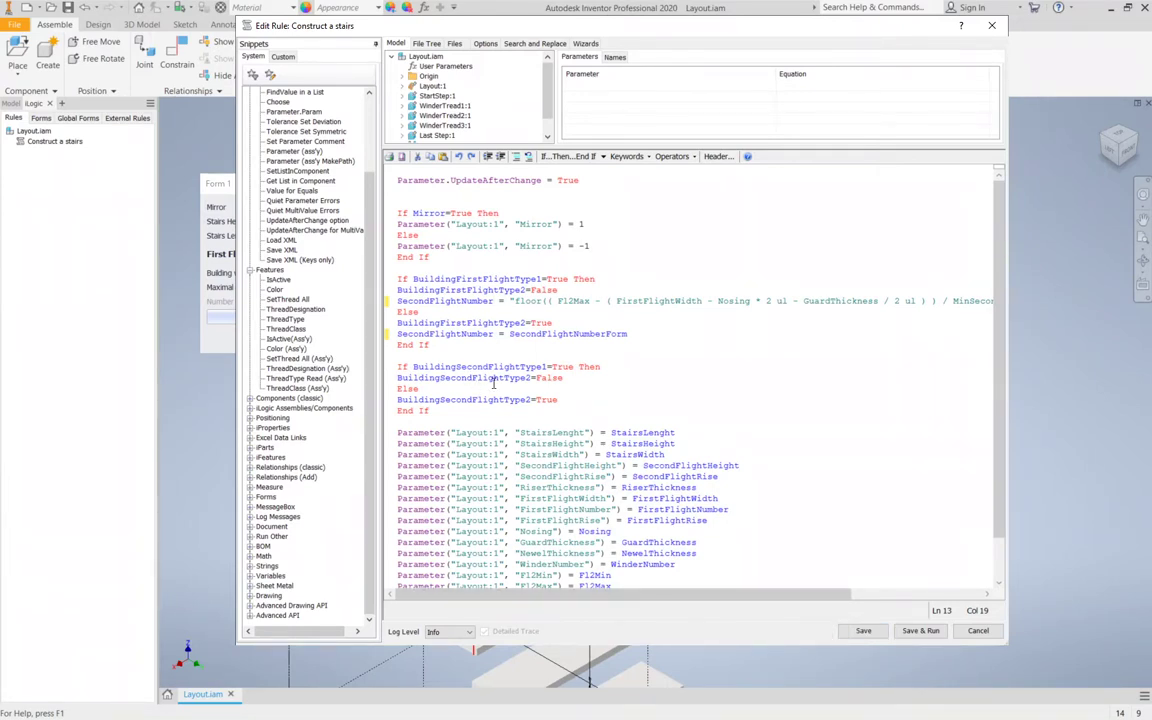
Undo the edits that removed the Parameter wrapper from the two SecondFlightNumber assignments in the rule.
key("Right")
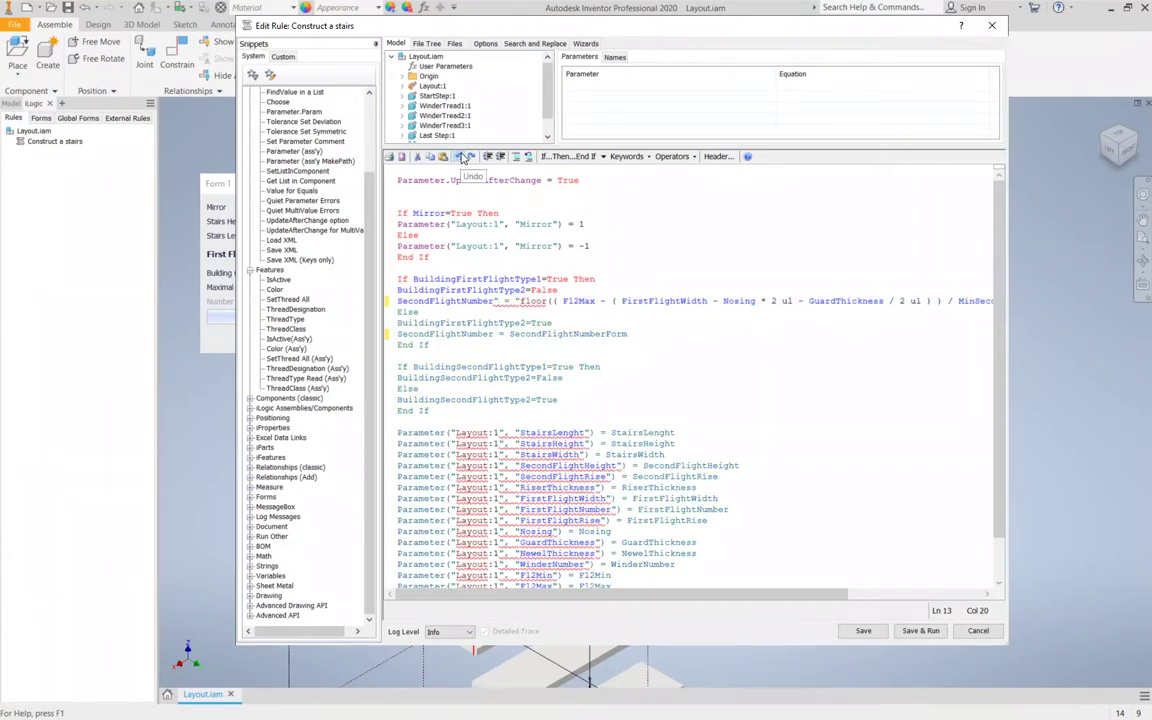
left_click(463, 158)
left_click(463, 158)
left_click(463, 158)
left_click(463, 158)
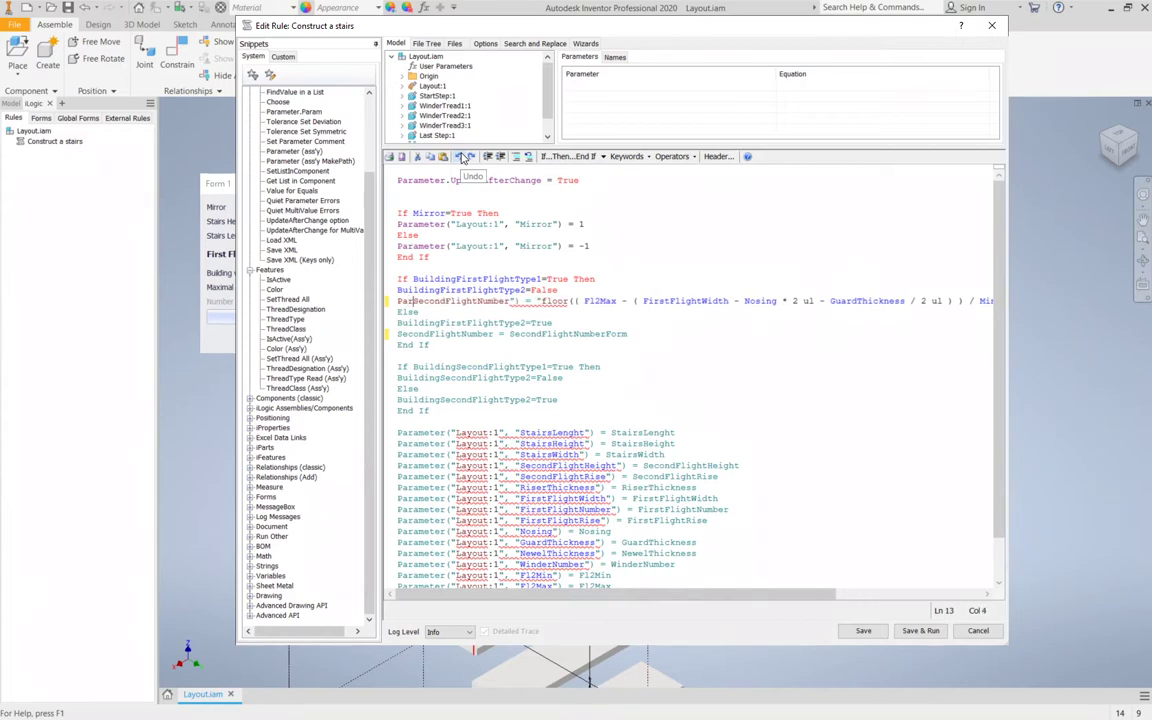
left_click(463, 158)
left_click(463, 158)
left_click(463, 158)
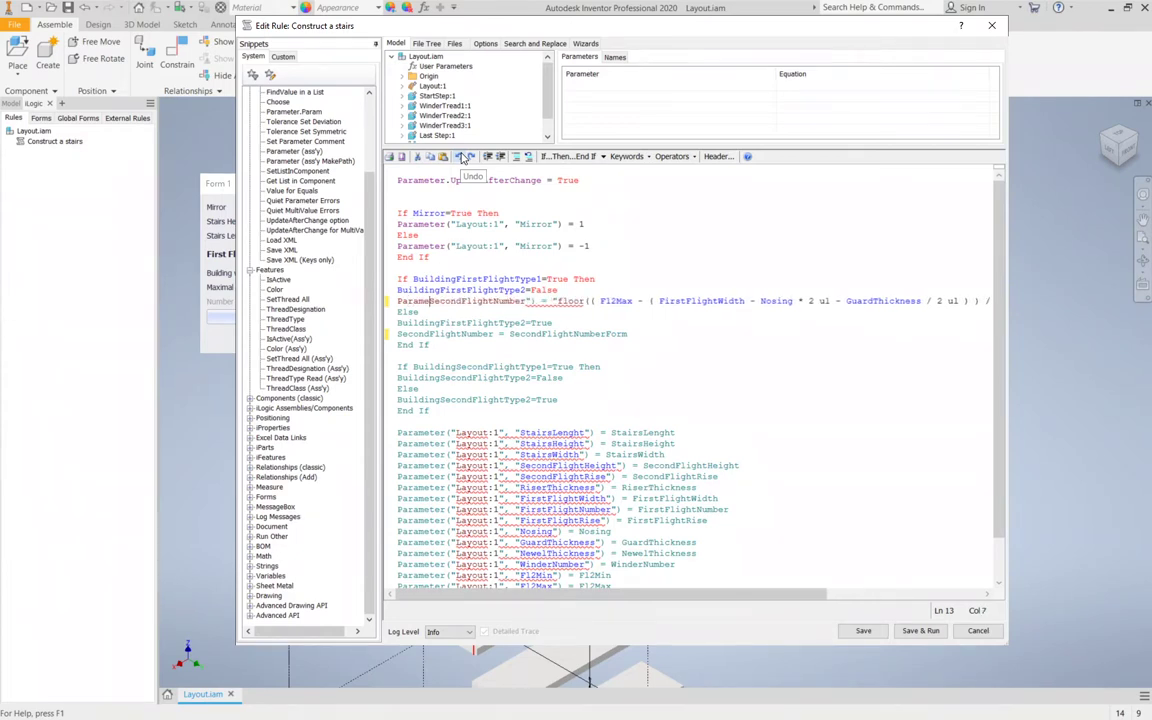
left_click(463, 158)
left_click(463, 158)
left_click(463, 158)
left_click(463, 158)
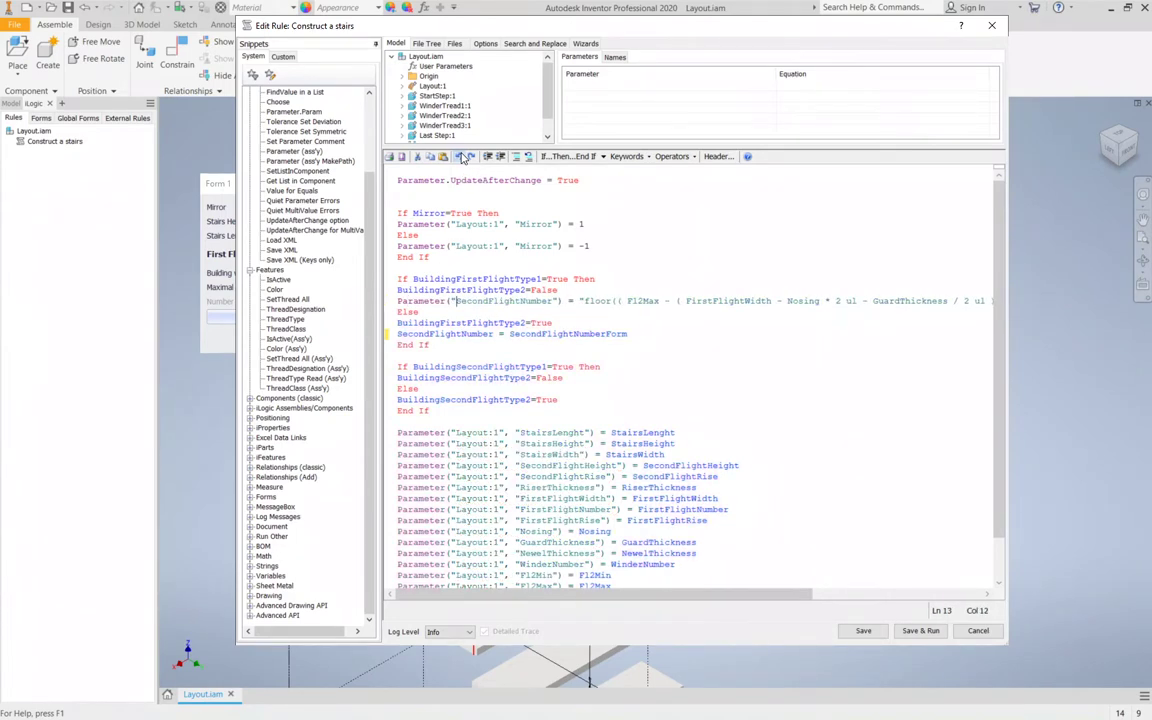
left_click(463, 158)
left_click(463, 158)
left_click(463, 158)
left_click(463, 158)
left_click(463, 158)
left_click(463, 158)
left_click(463, 158)
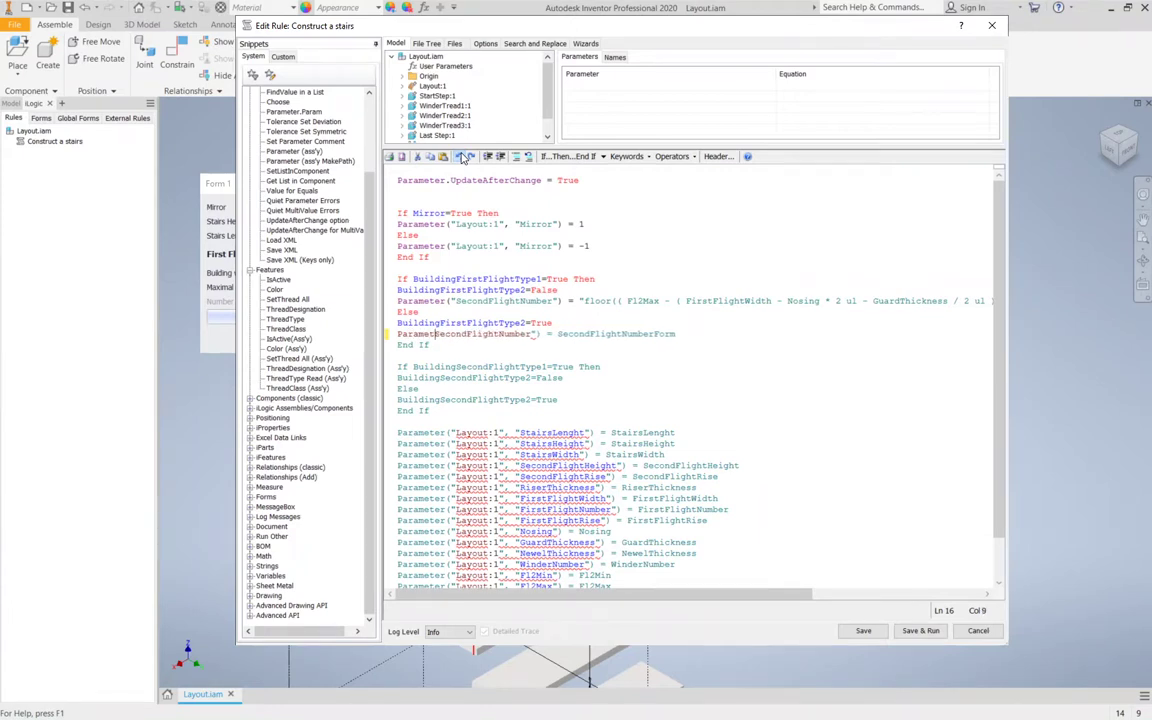
left_click(463, 158)
left_click(463, 158)
left_click(463, 158)
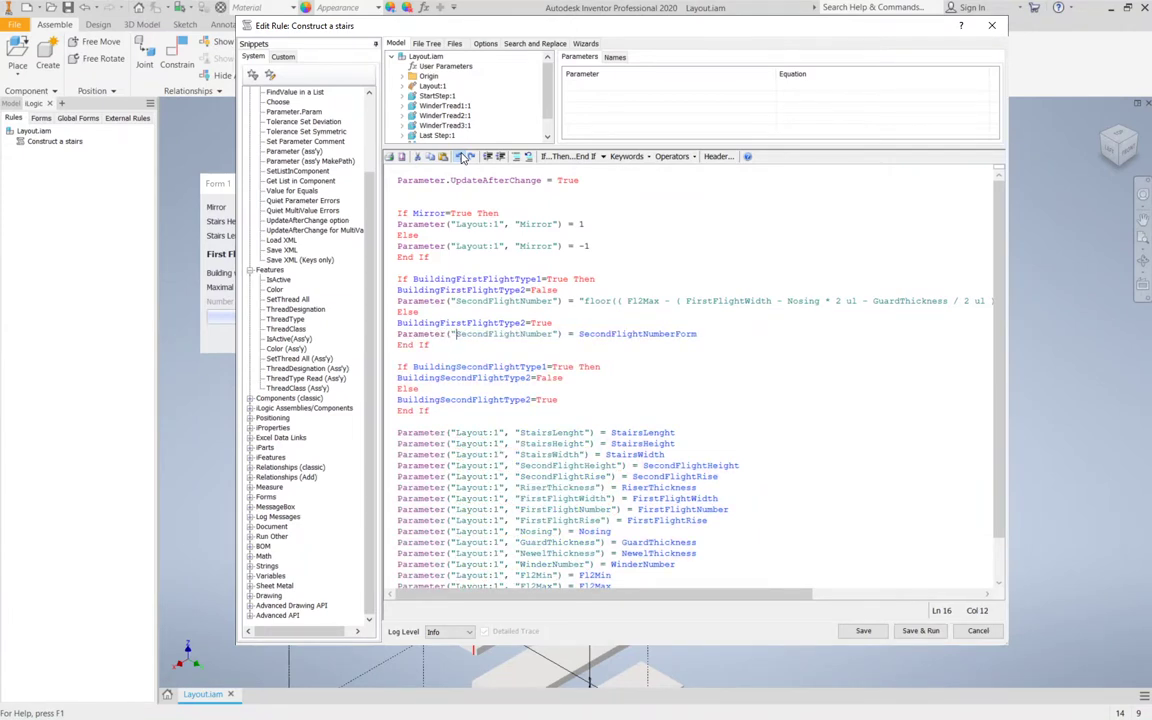
Delete the line assigning SecondFlightNumberForm to SecondFlightNumber from the Else branch of the BuildingFirstFlightType1 block.
left_click(583, 323)
left_click_drag(583, 323, 758, 342)
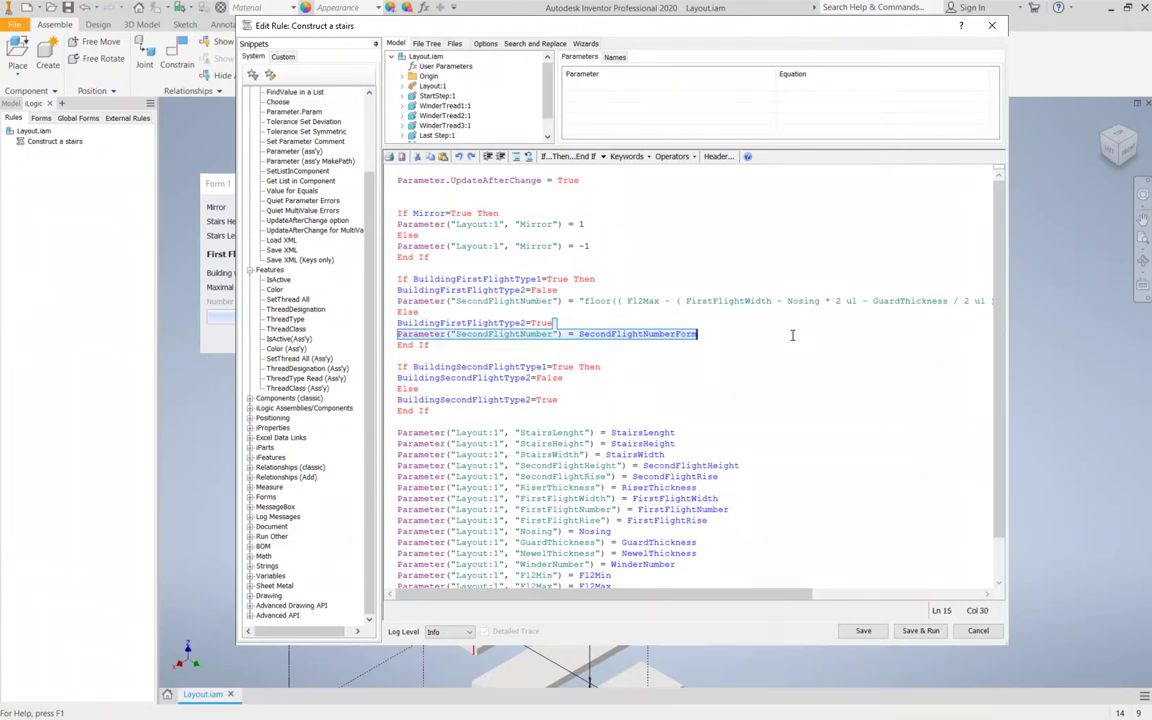
key("Delete")
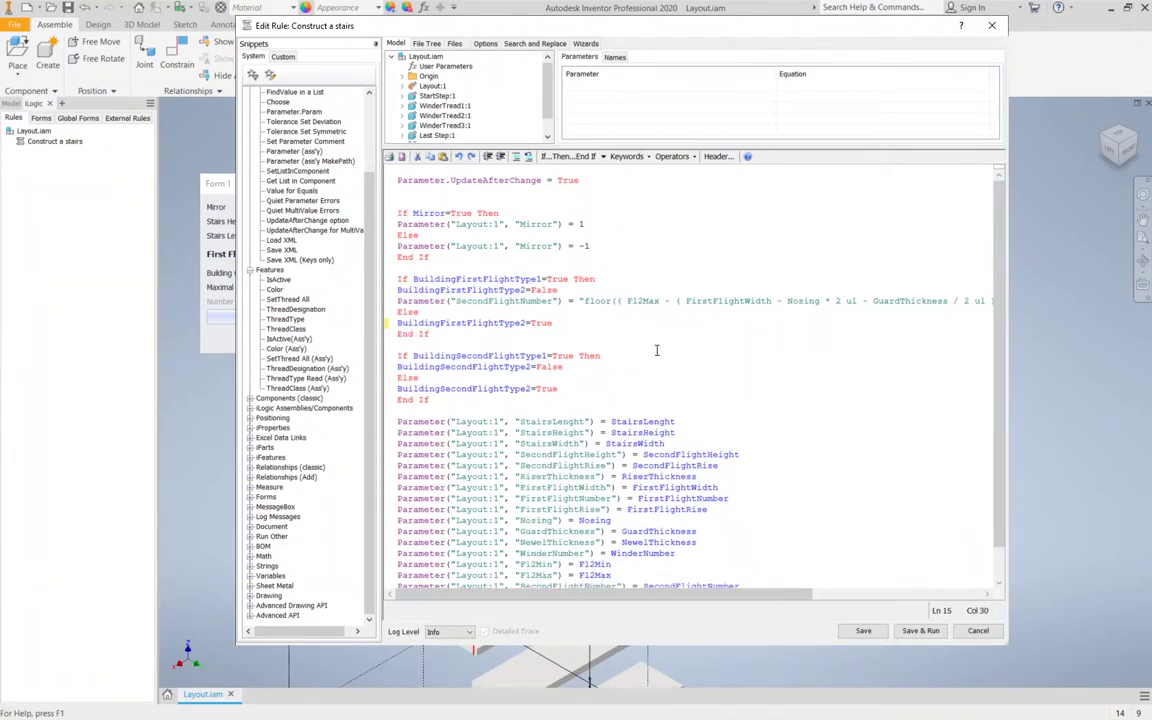
Move the SecondFlightNumber floor formula line below BuildingSecondFlightType2=False in the second flight's If block, and save and run the rule.
left_click(398, 314)
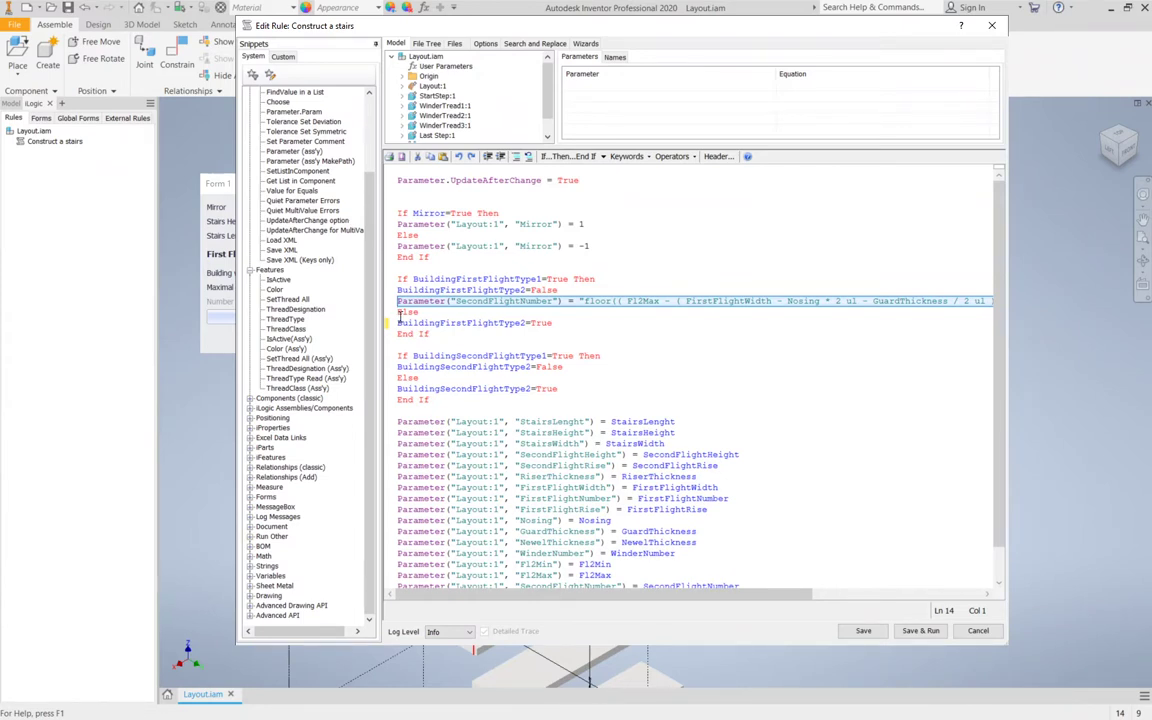
key("Delete")
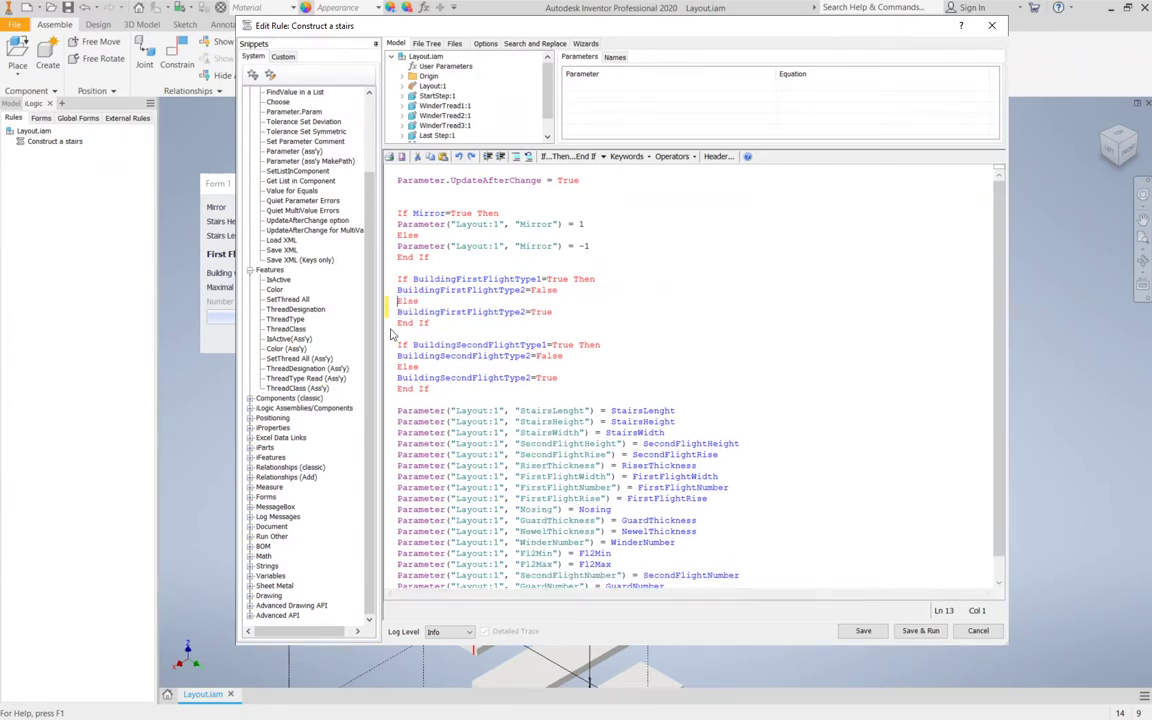
left_click(398, 366)
key("ctrl+v")
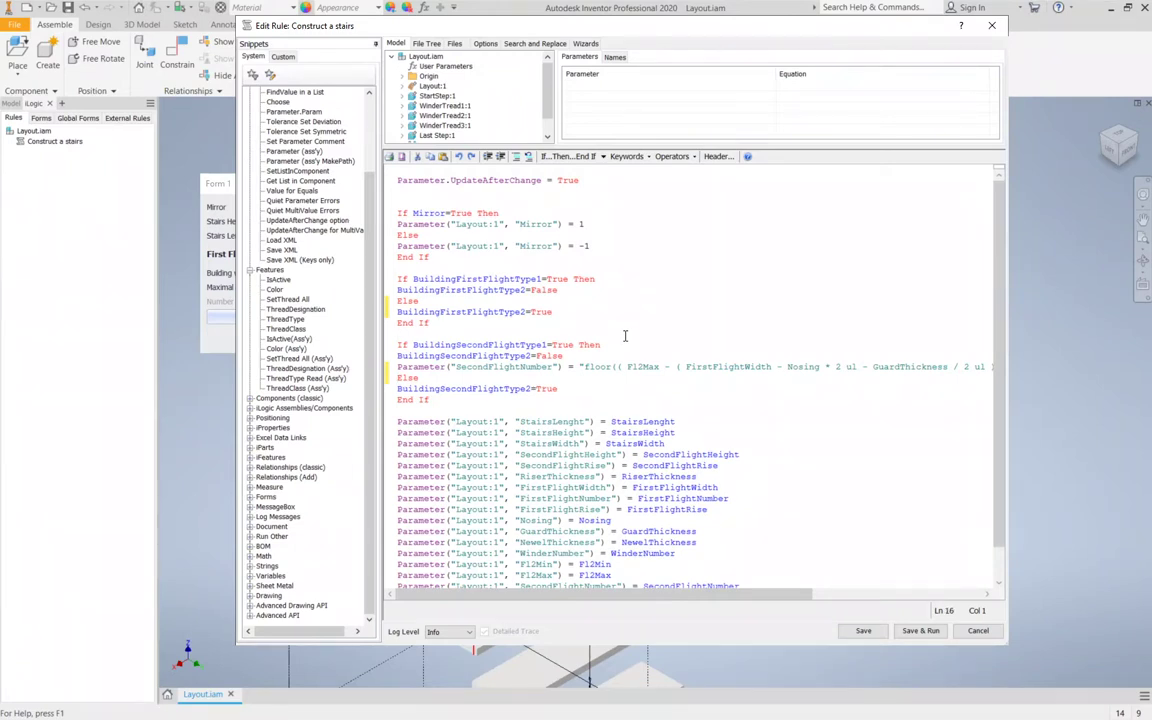
left_click(920, 631)
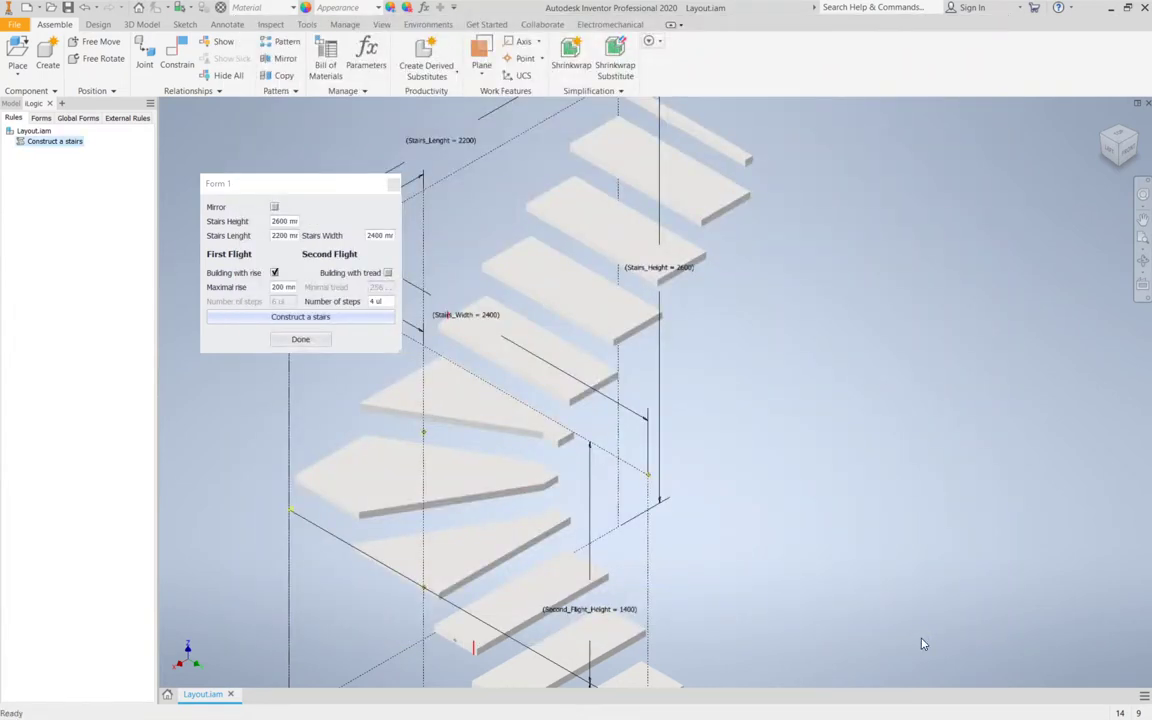
Construct the stairs, set the second flight's Number of steps to 5 and construct them again.
left_click(300, 316)
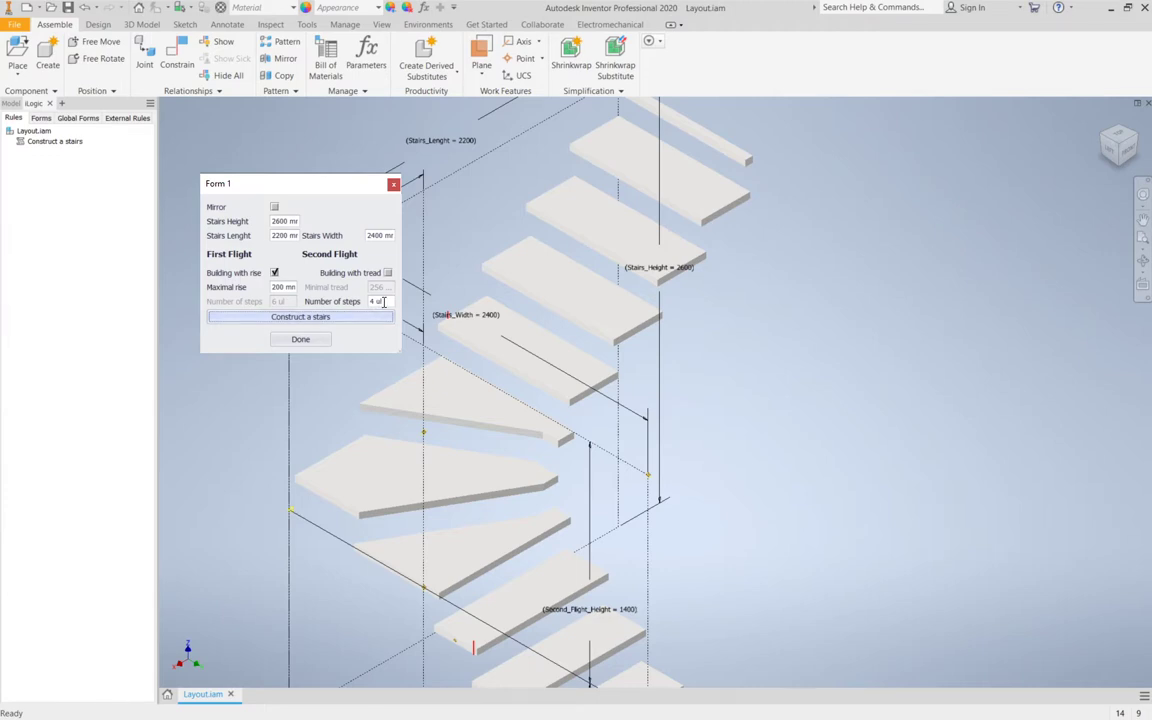
left_click_drag(384, 302, 330, 302)
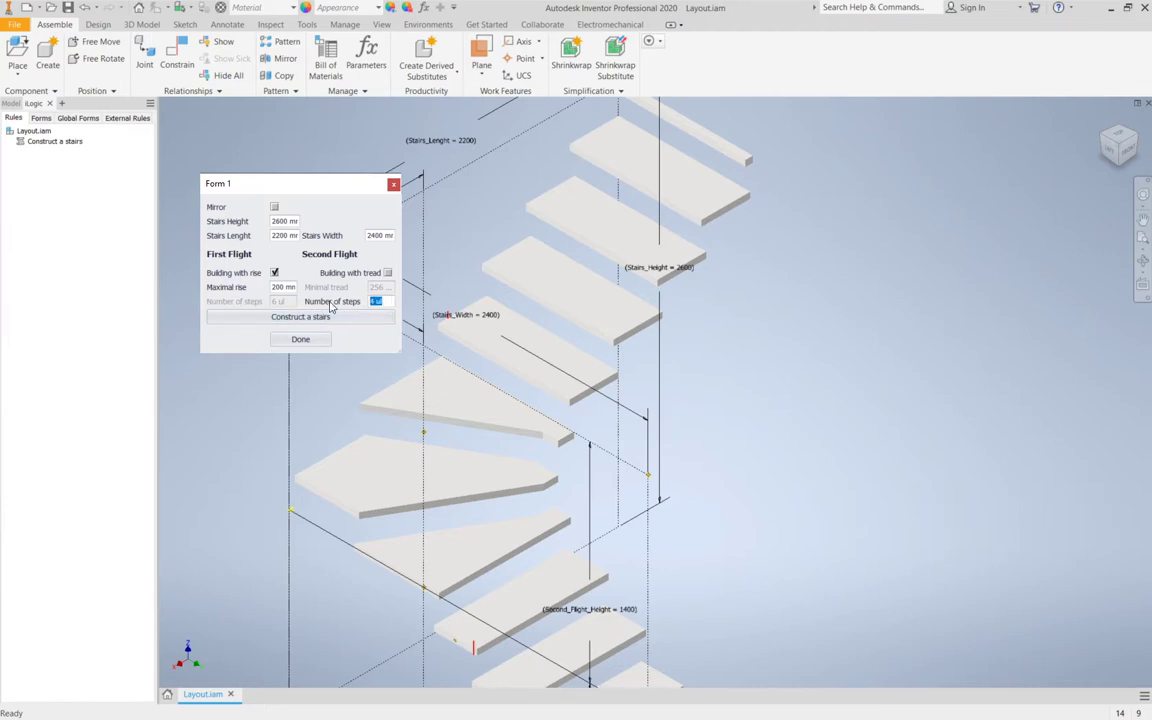
type("5")
left_click(329, 317)
Open Form 1 for editing and delete the Number of steps entry linked to SecondFlightNumberForm from Row 3.
left_click(41, 118)
right_click(34, 145)
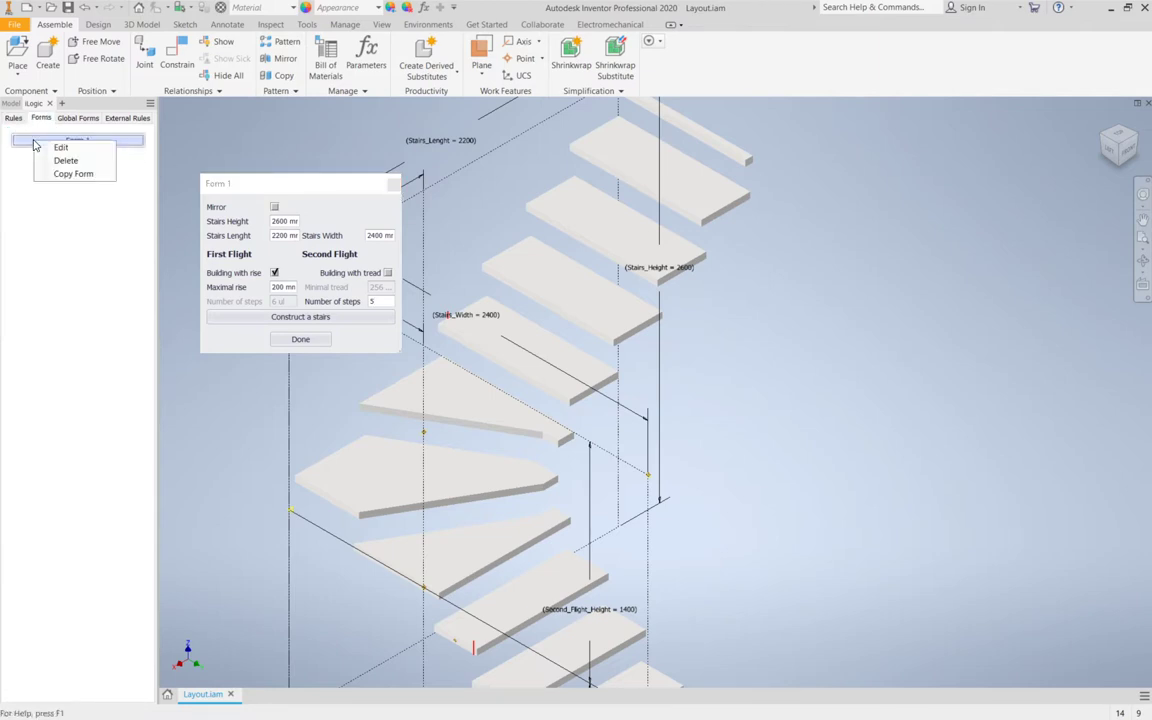
left_click(55, 149)
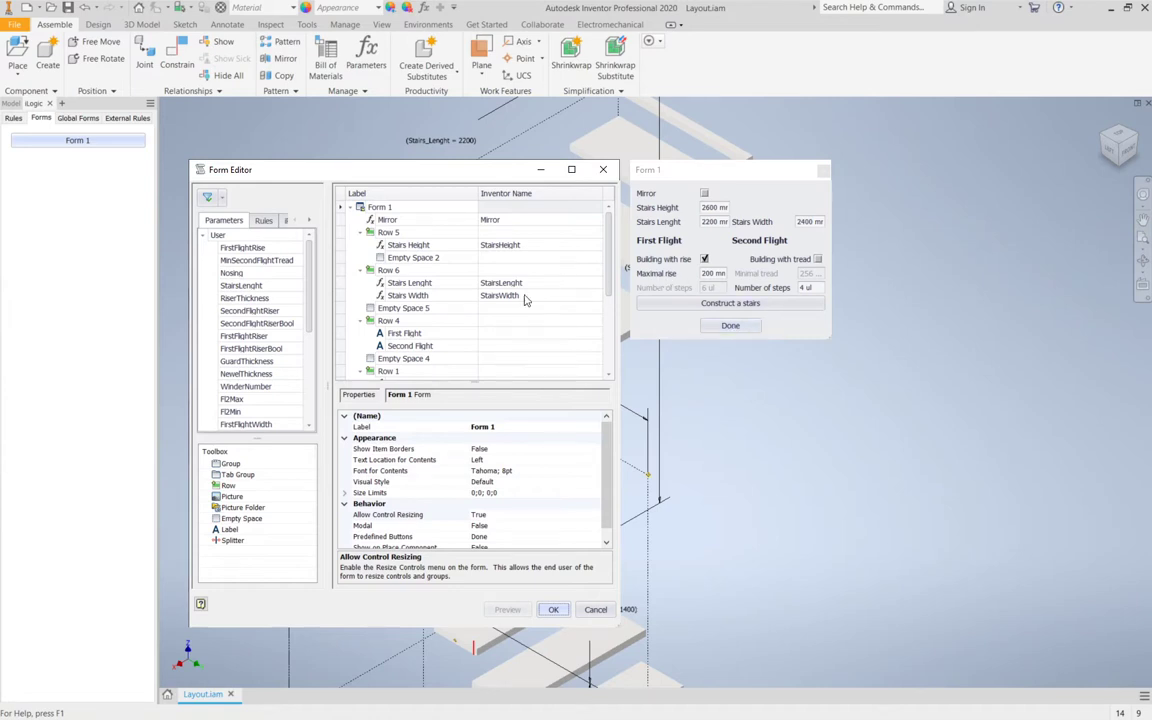
scroll(443, 327, "down", 2)
scroll(443, 327, "down", 2)
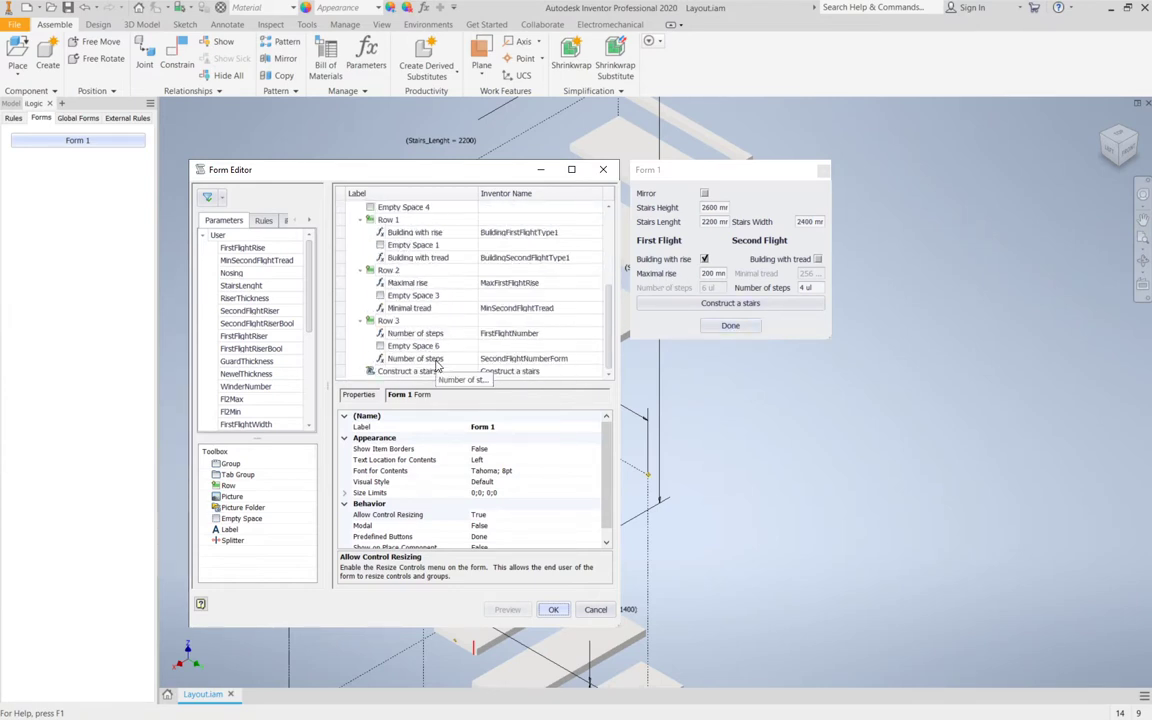
left_click(566, 360)
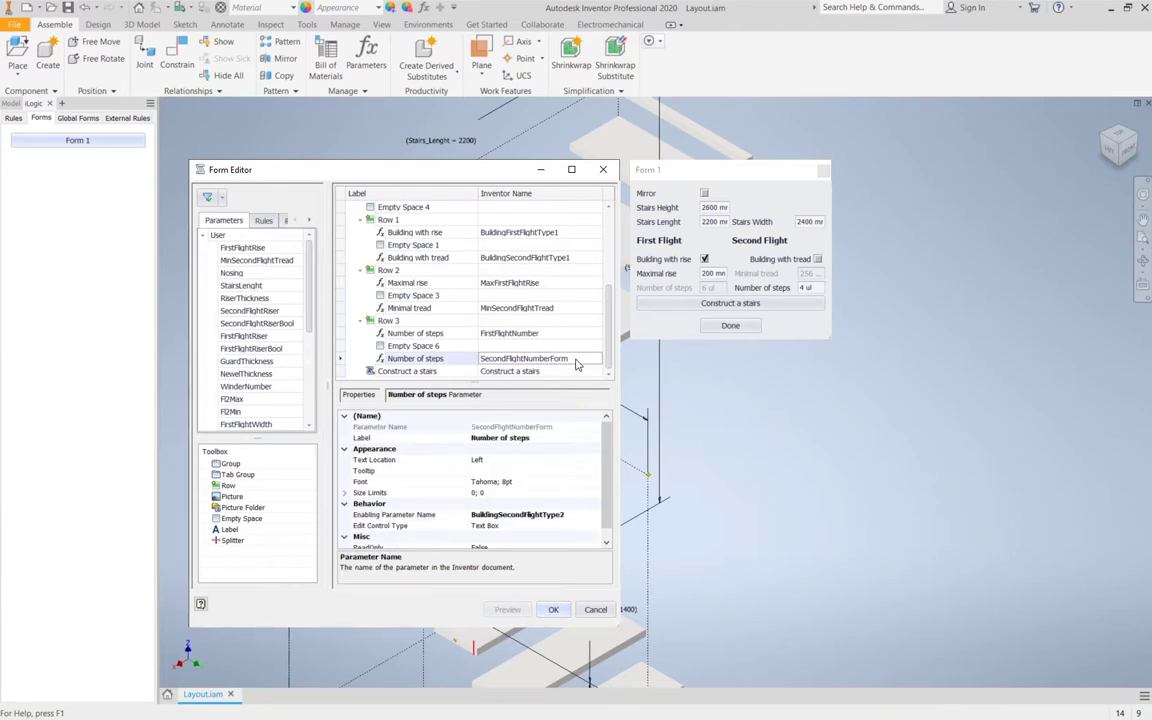
right_click(566, 360)
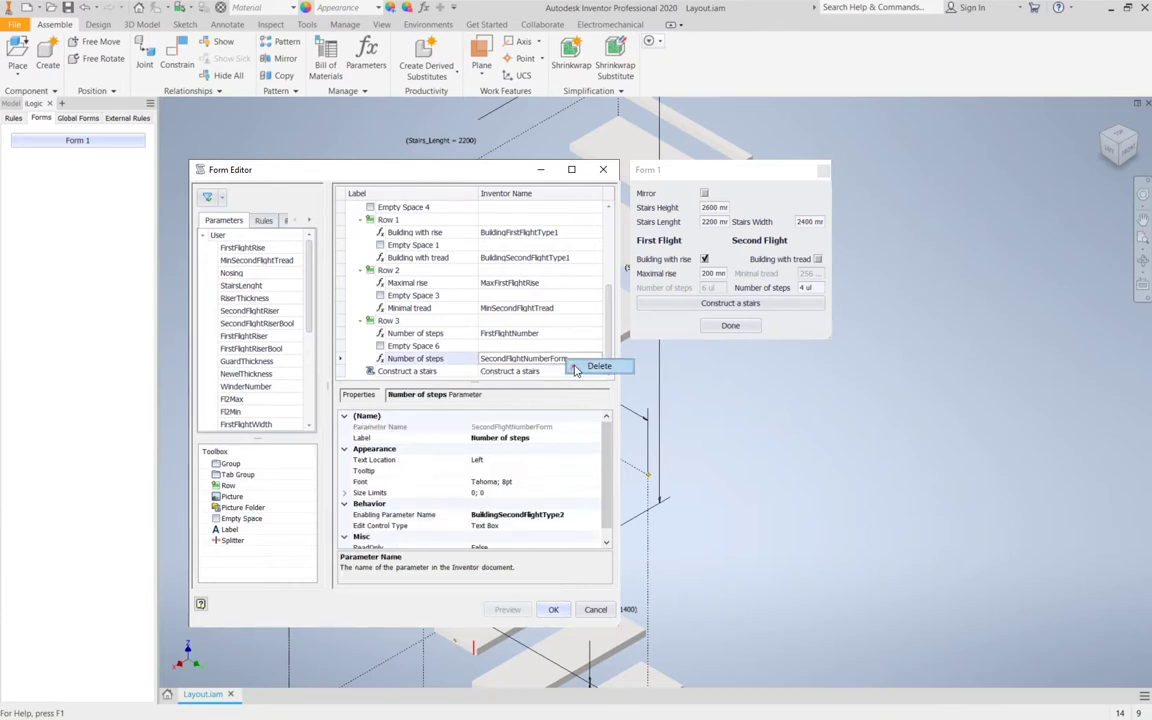
left_click(585, 366)
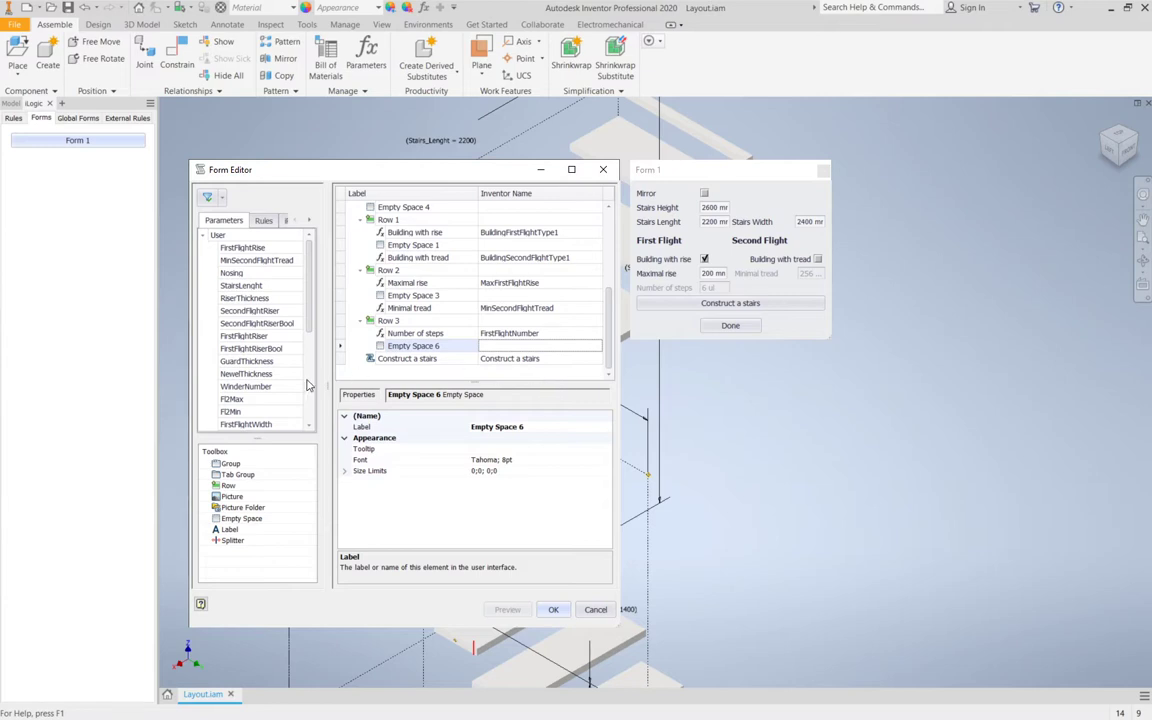
Add the SecondFlightNumber parameter after Empty Space 6 in Row 3 and label it Number of steps.
scroll(233, 389, "down", 5)
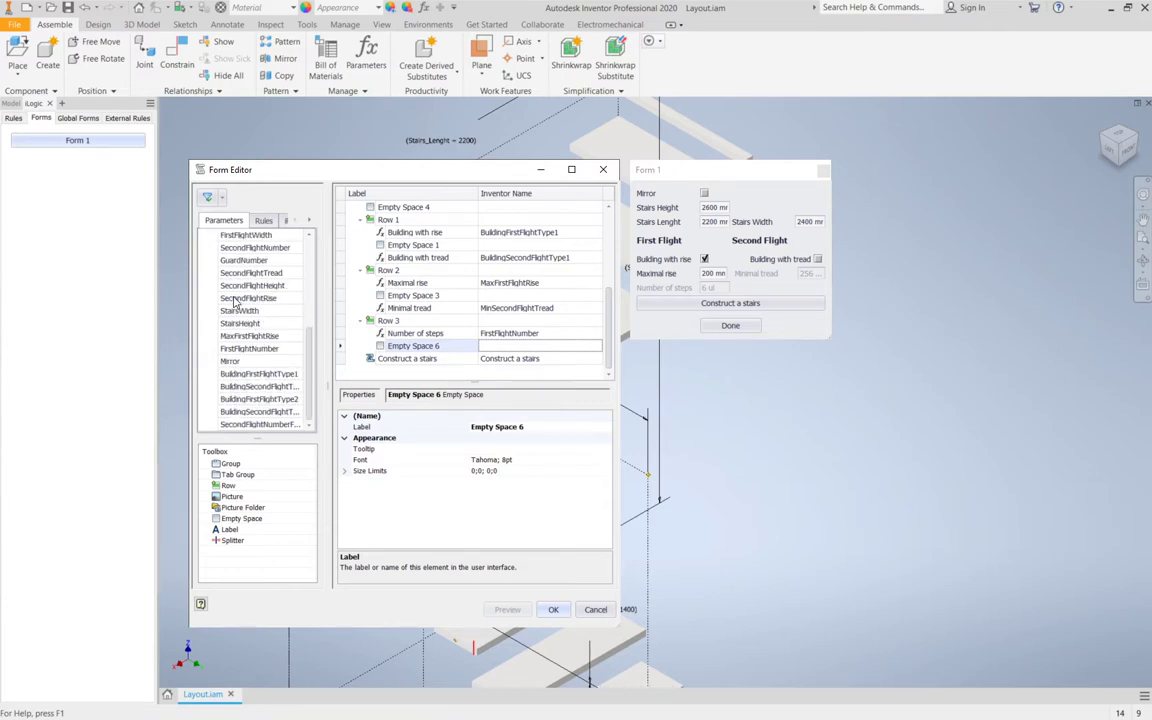
left_click_drag(250, 248, 380, 330)
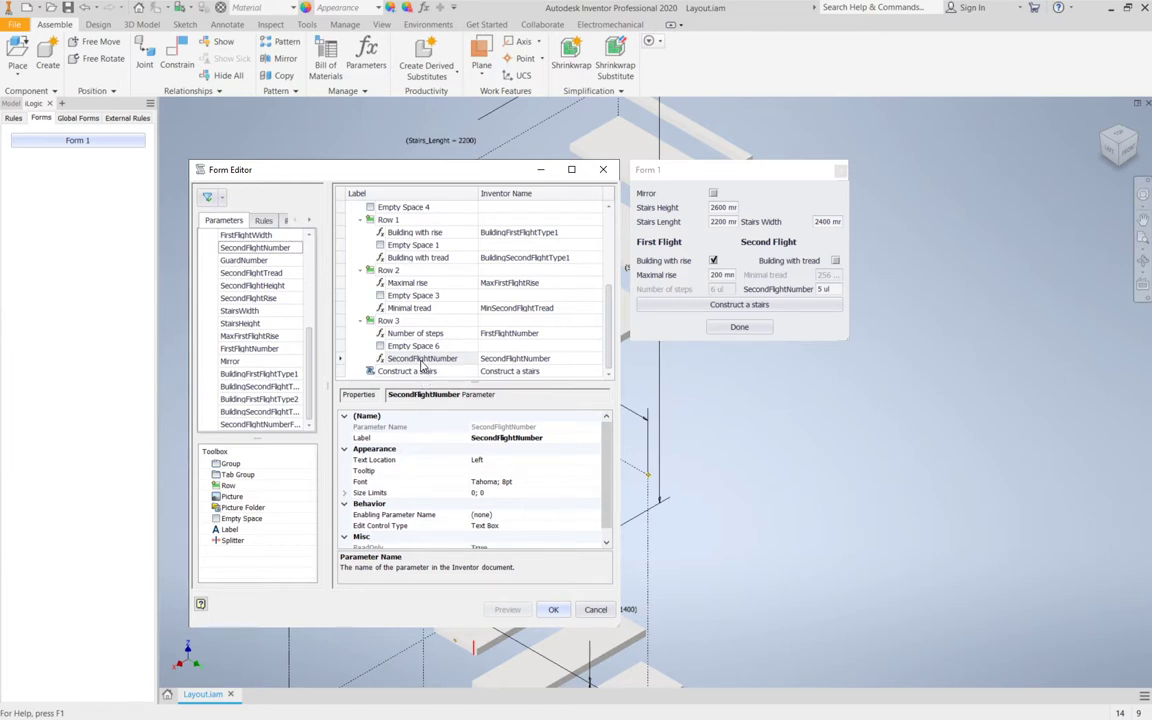
left_click(413, 338)
right_click(413, 338)
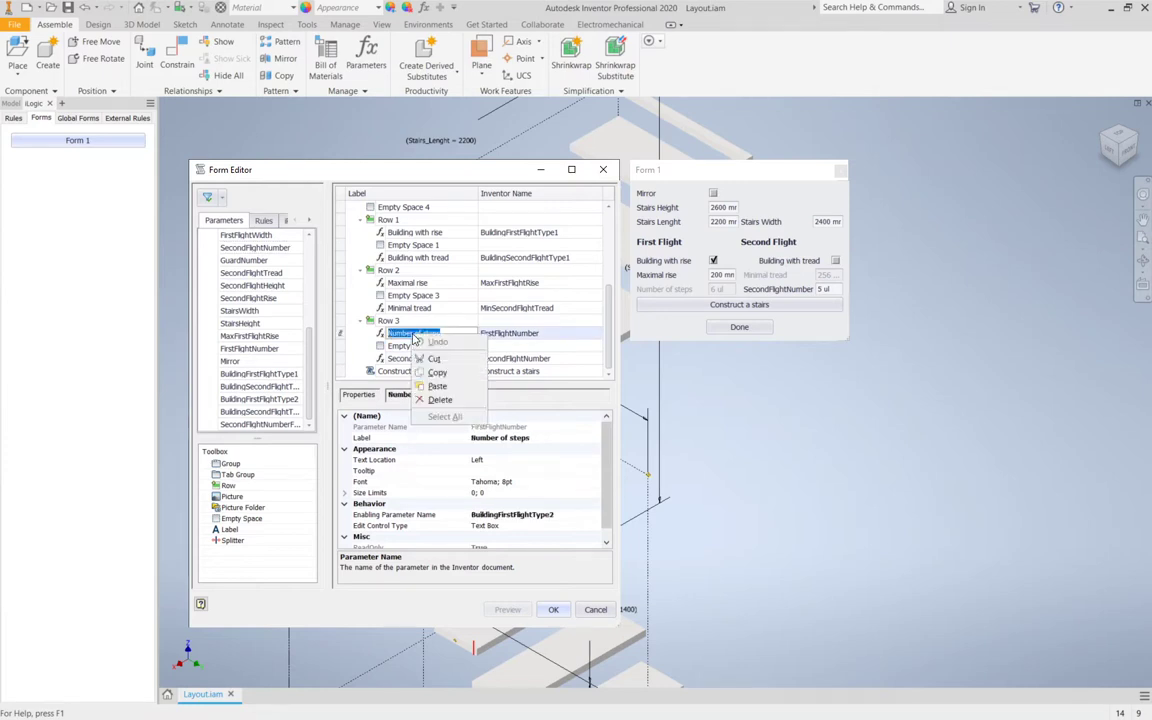
left_click(423, 353)
key("ctrl+c")
left_click(418, 358)
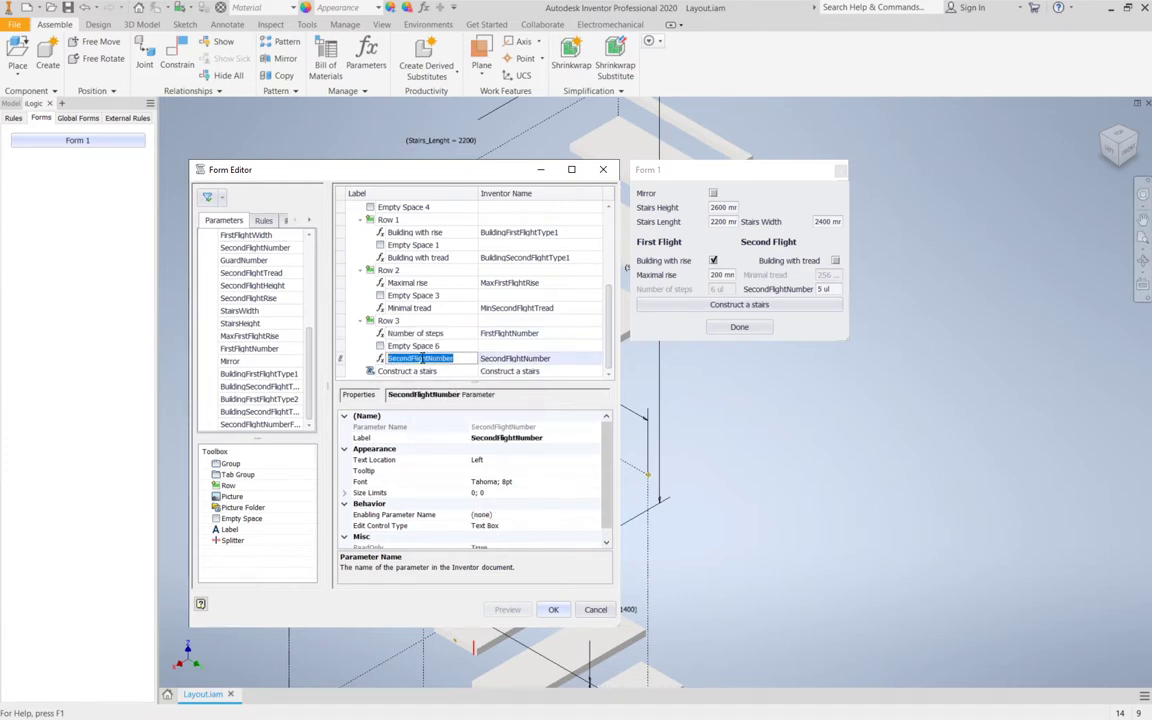
right_click(418, 358)
left_click(443, 409)
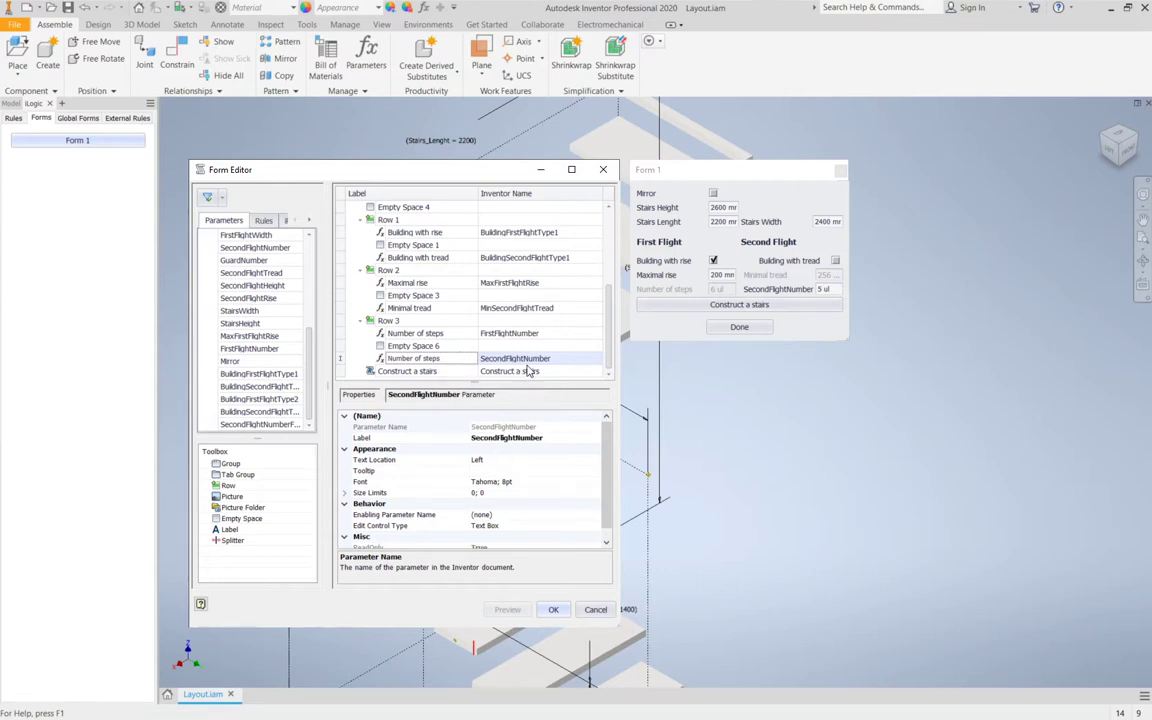
Set the new Number of steps control's enabling parameter to BuildingSecondFlightType2 and accept the form changes.
left_click(520, 513)
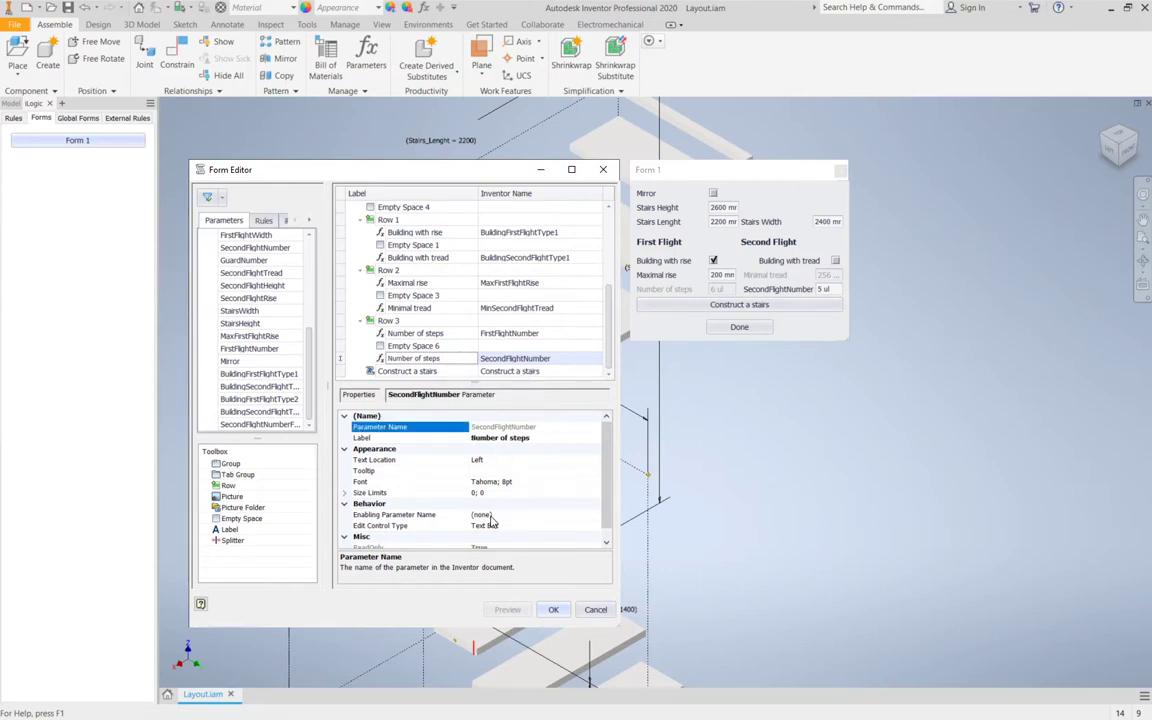
left_click(520, 513)
left_click(594, 514)
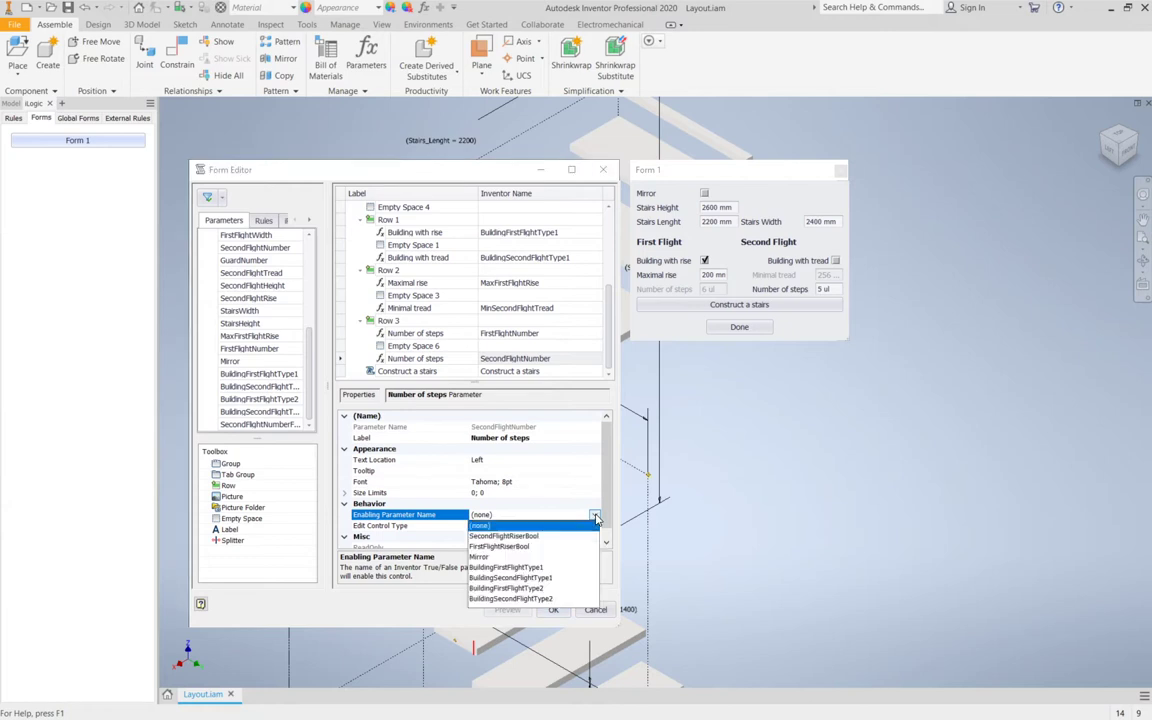
left_click(530, 598)
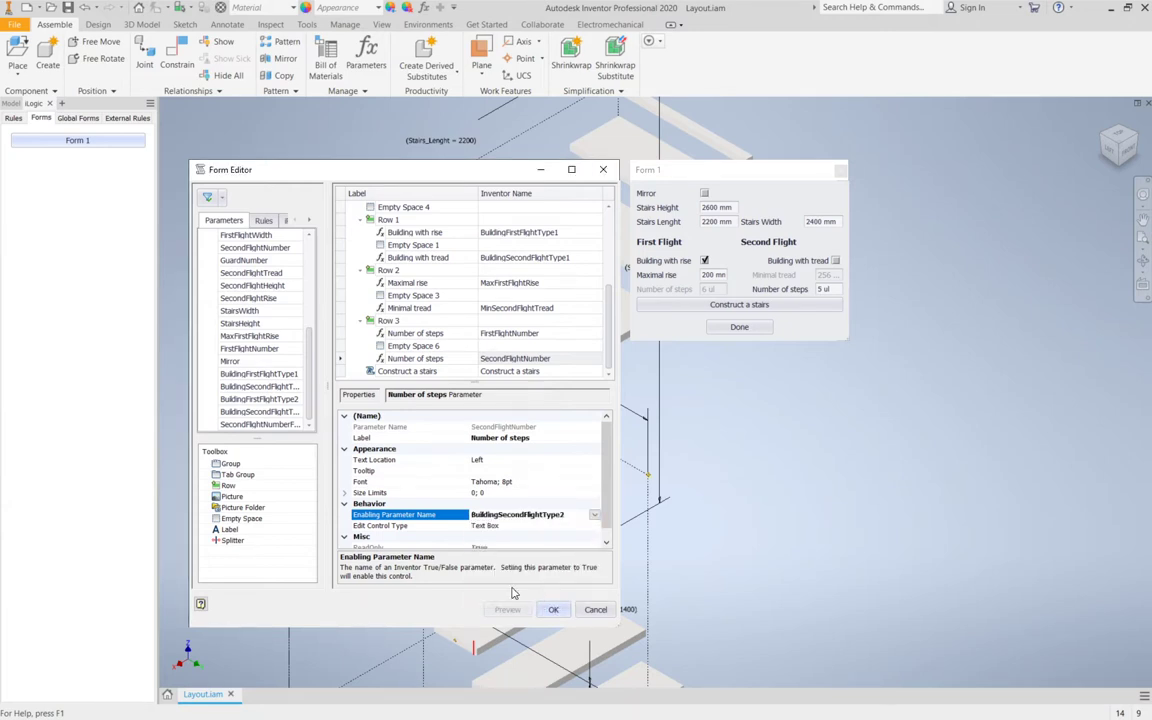
left_click(554, 610)
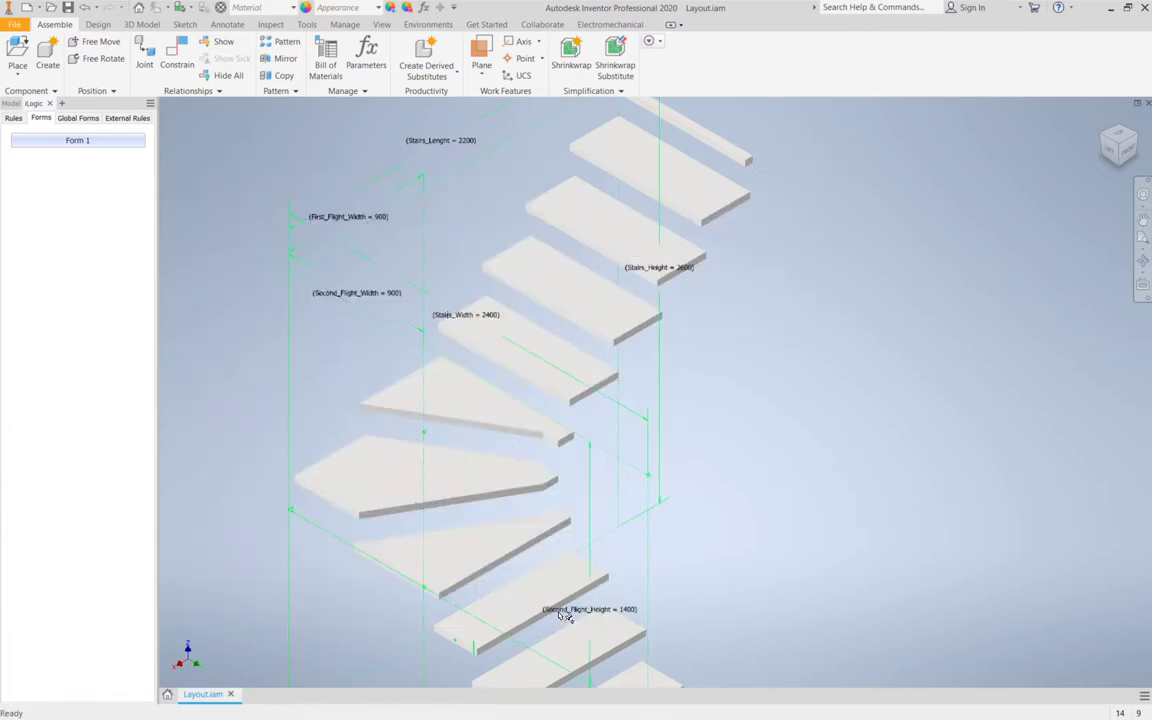
Open Form 1, enter 5 as the second flight's Number of steps and construct the stairs.
left_click(83, 140)
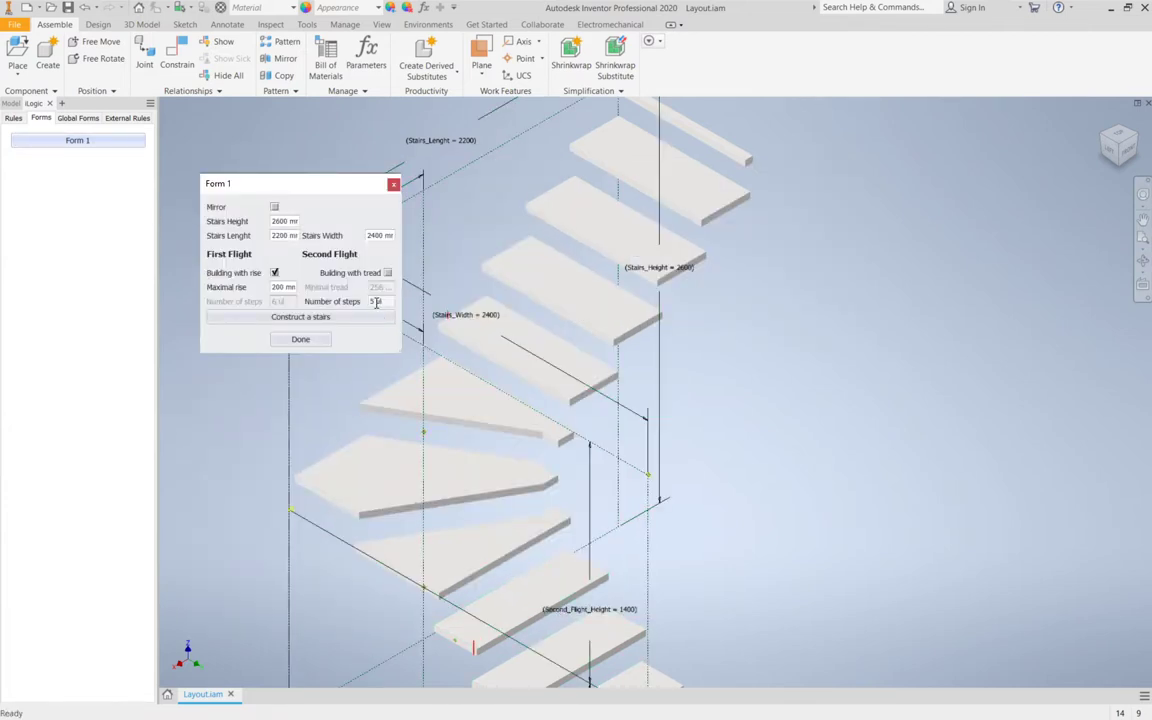
left_click(376, 302)
type("5")
left_click(334, 318)
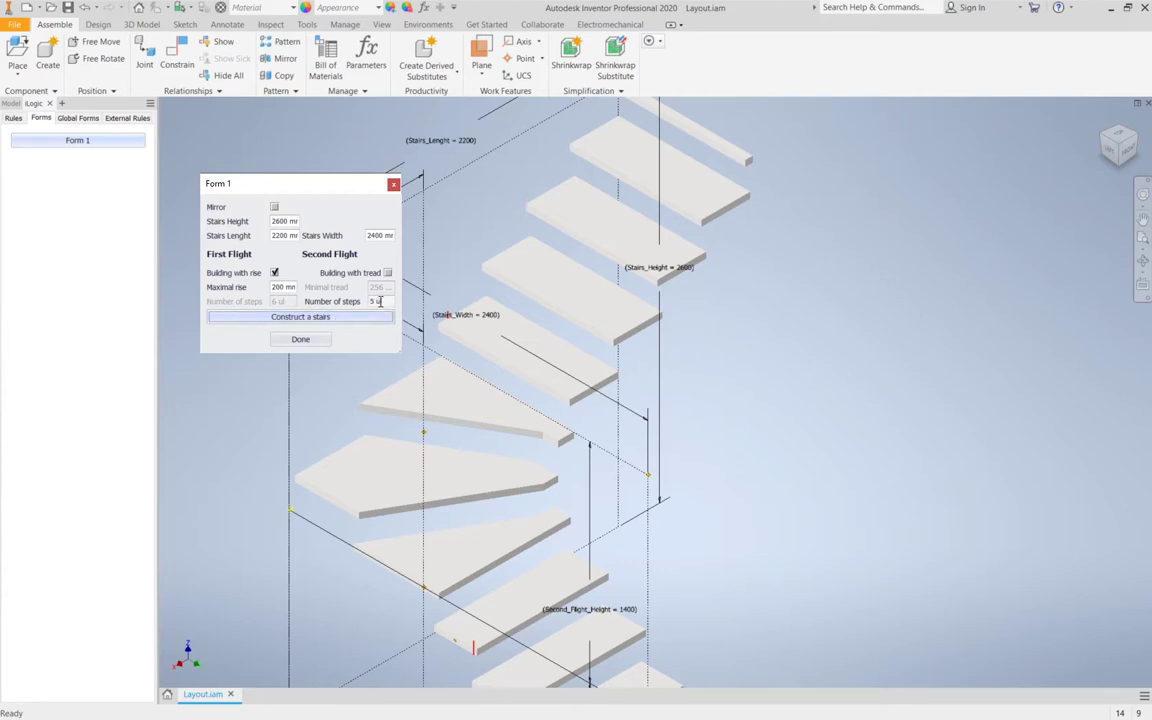
left_click(376, 302)
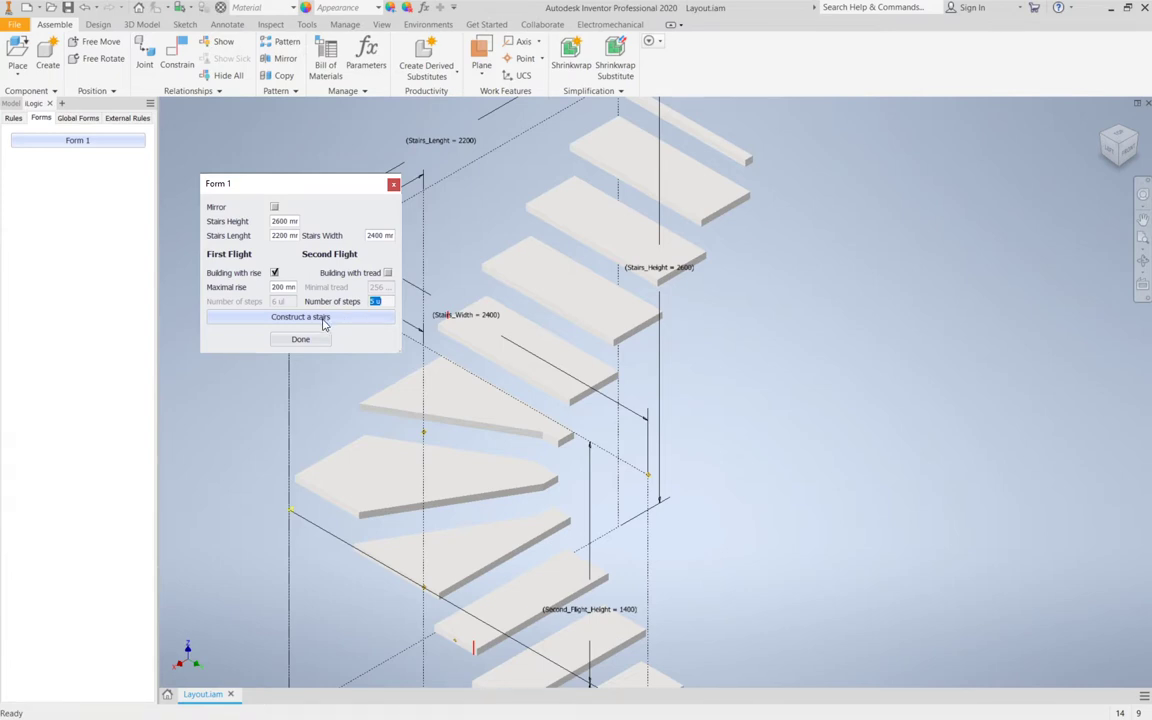
left_click(323, 318)
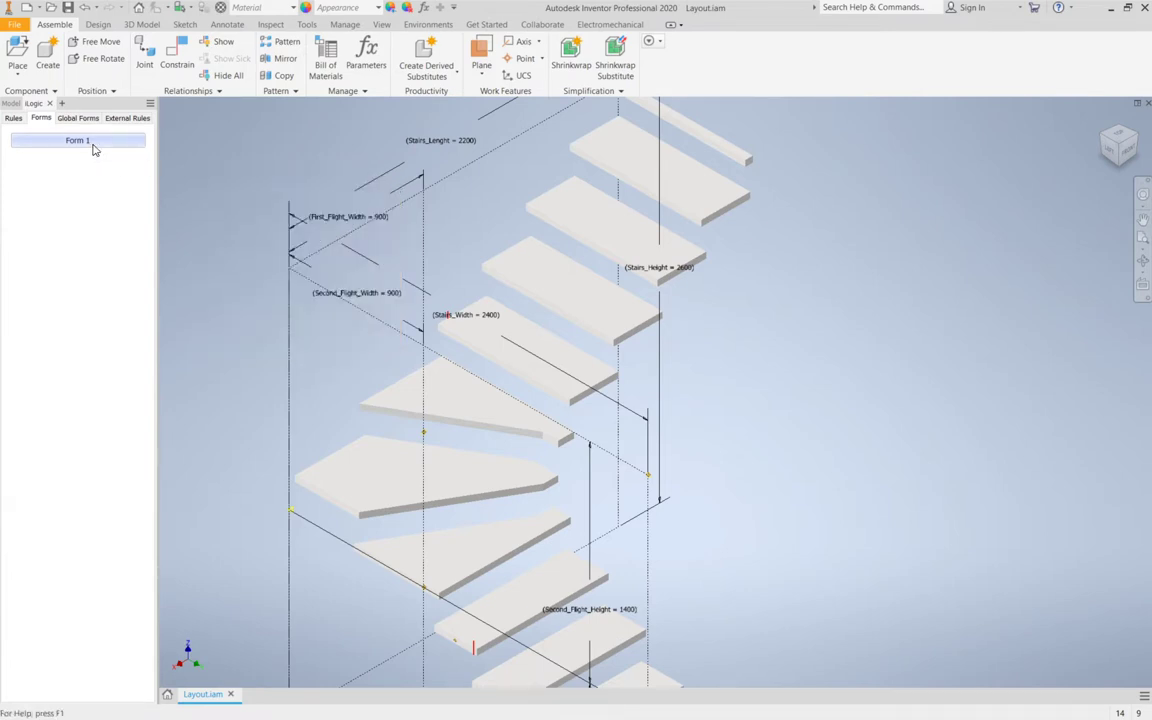
Replace the equation of the SecondFlightNumber user parameter with 6 and close the parameter table.
left_click(424, 7)
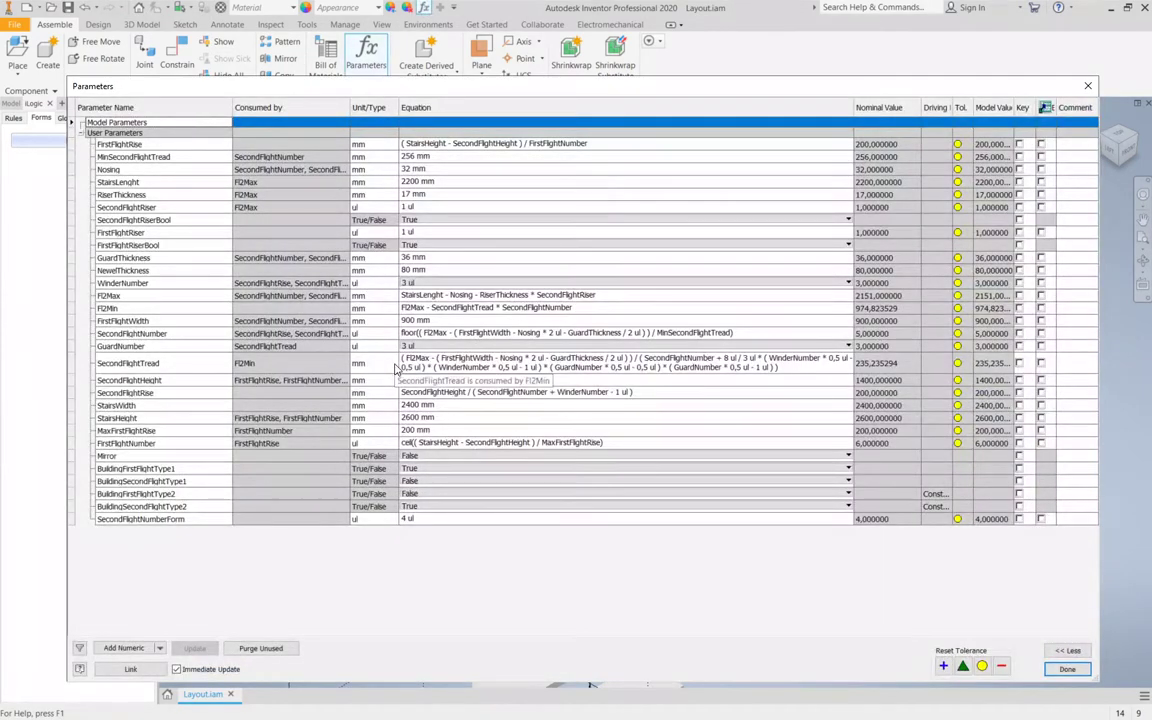
left_click(460, 333)
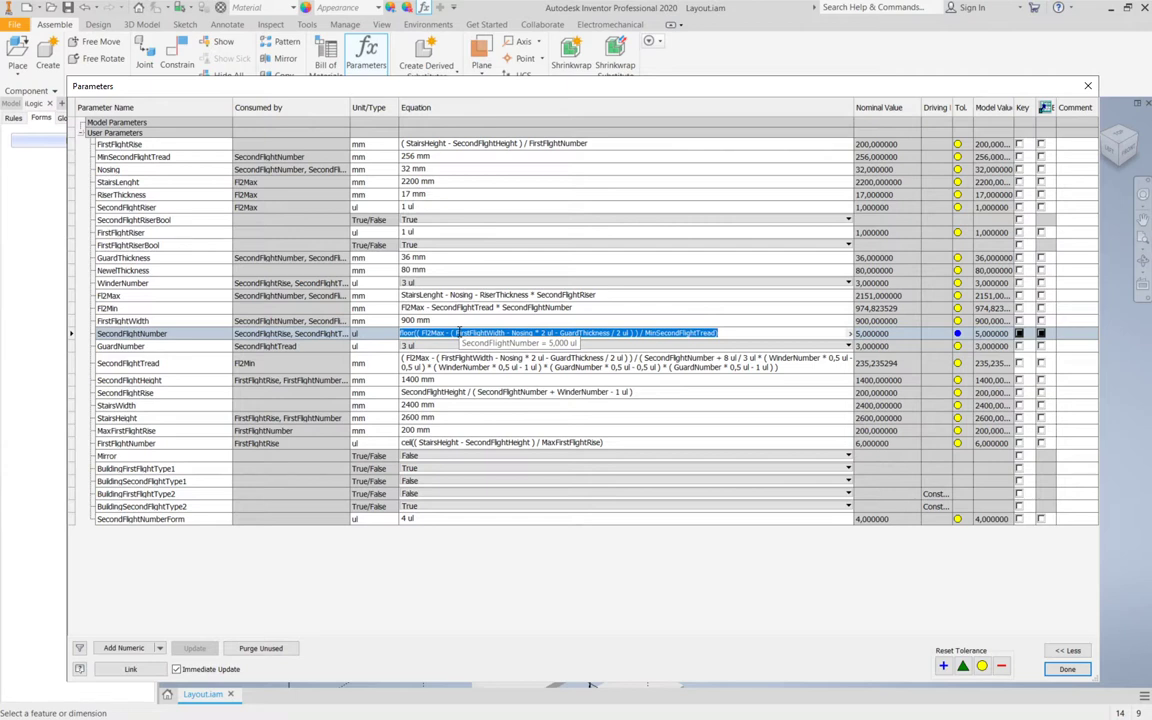
type("6")
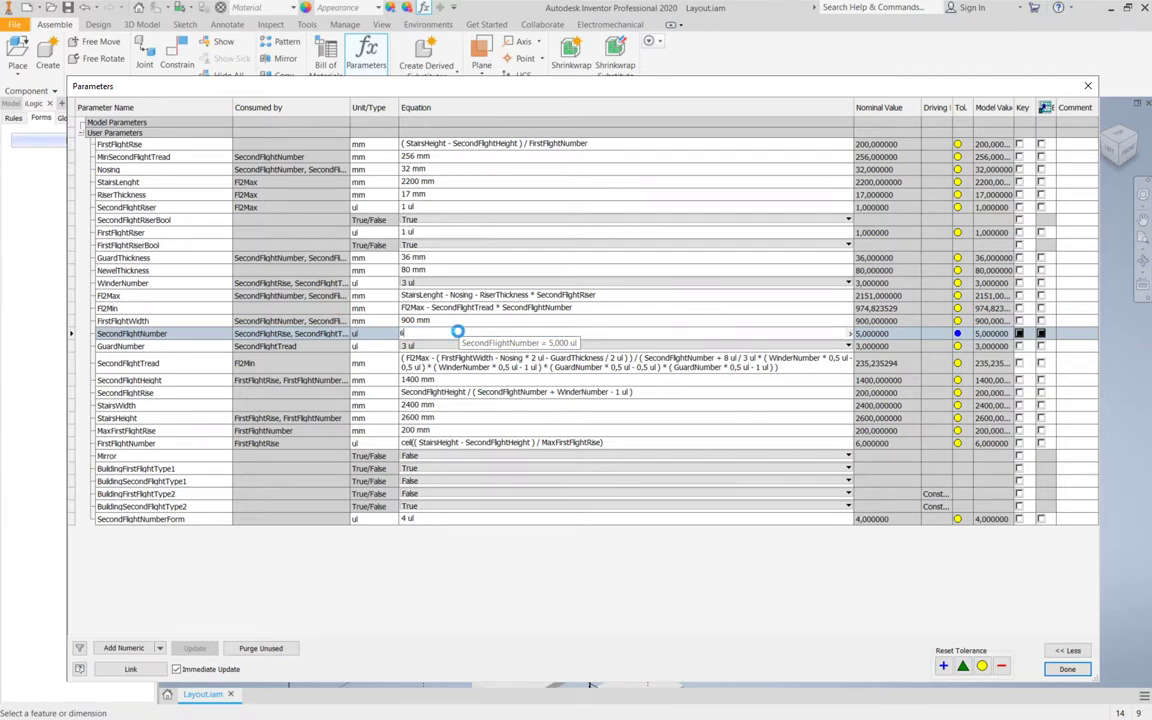
key("Return")
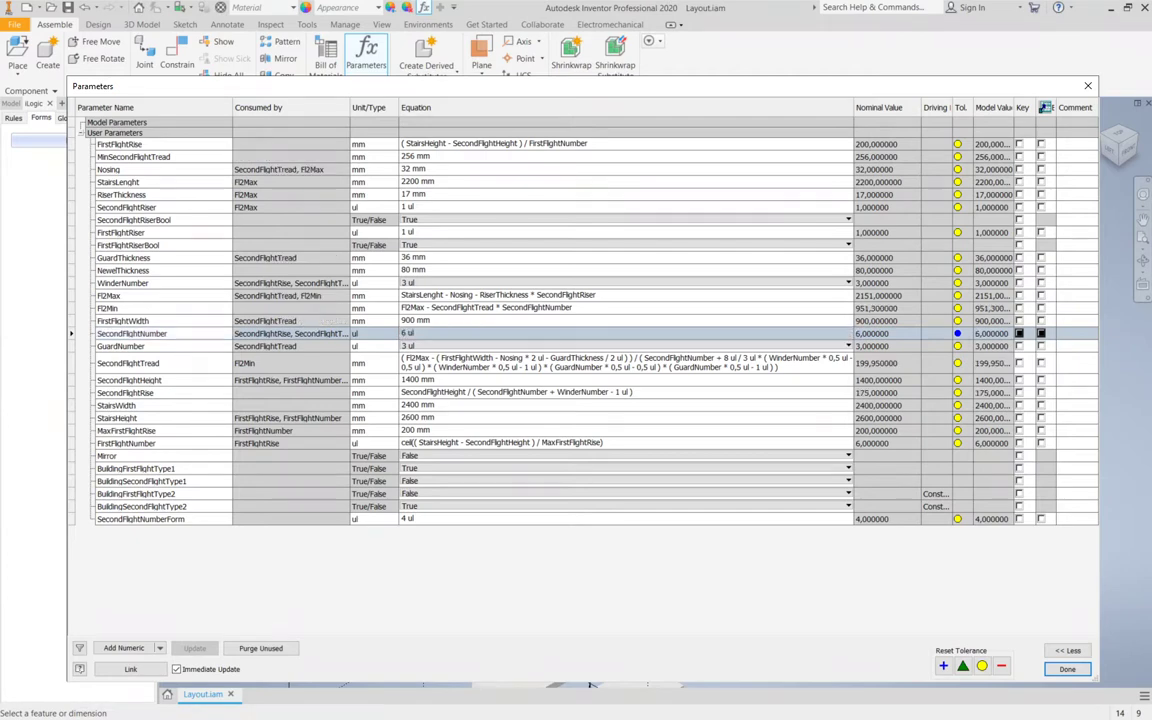
left_click(1067, 669)
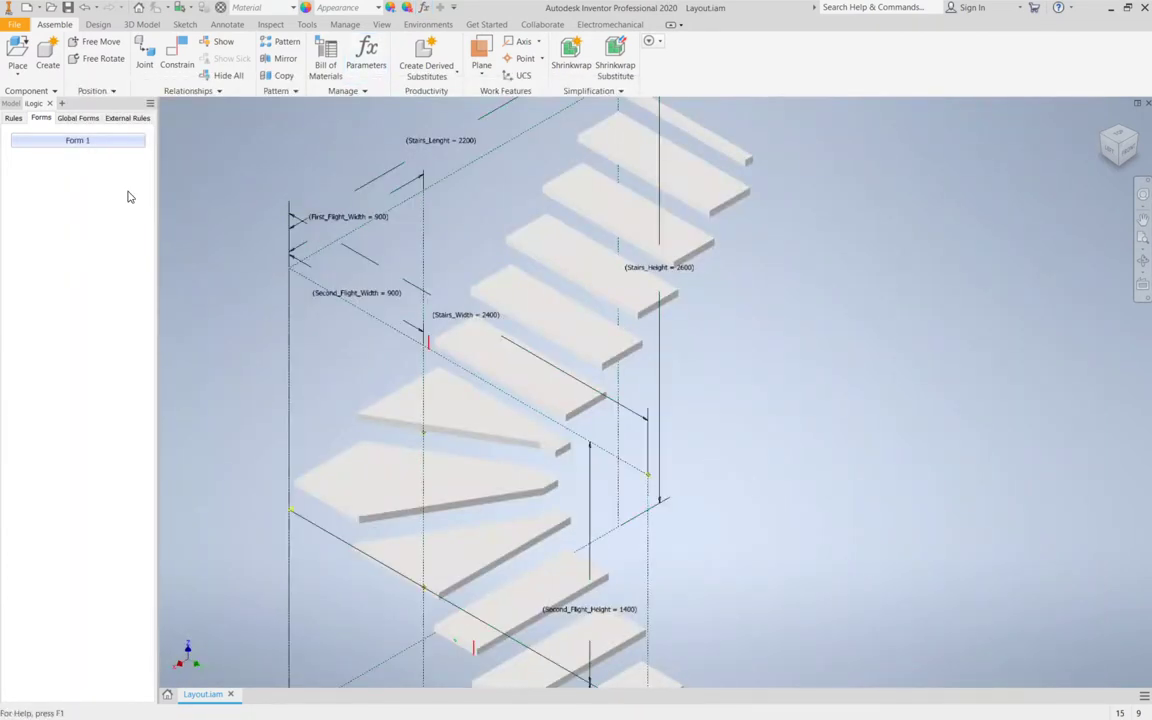
Open Form 1 for editing and delete the Number of steps control linked to SecondFlightNumber from Row 3.
right_click(58, 142)
left_click(78, 155)
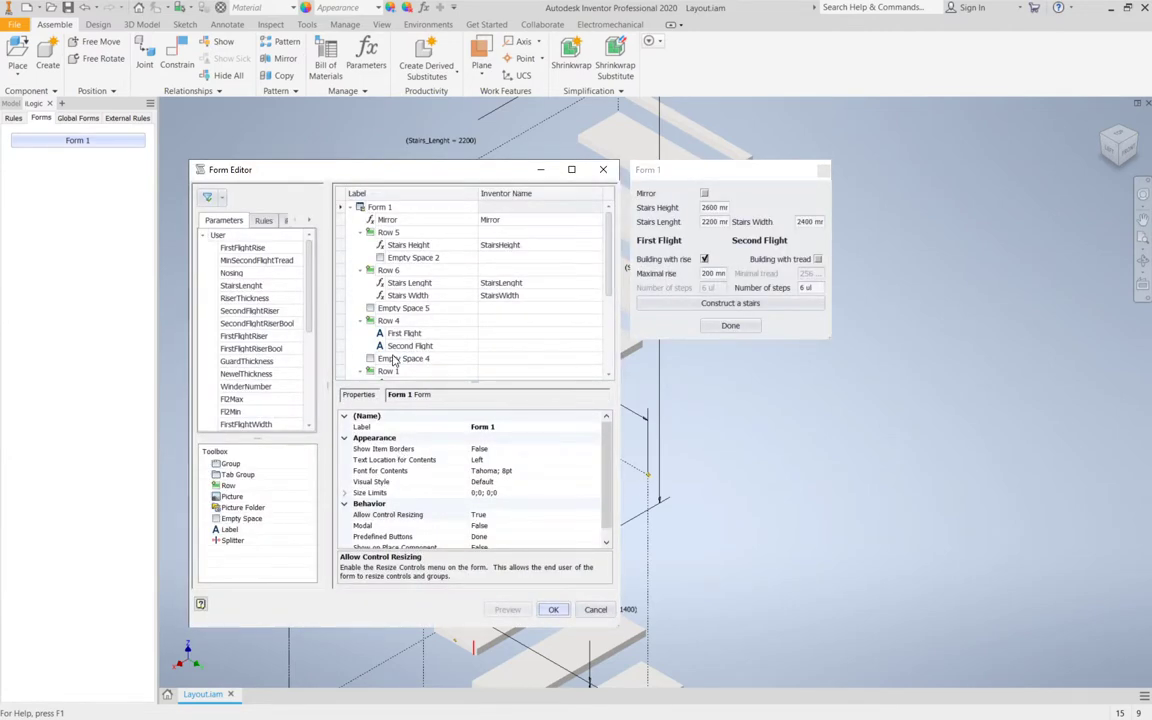
scroll(398, 362, "down", 4)
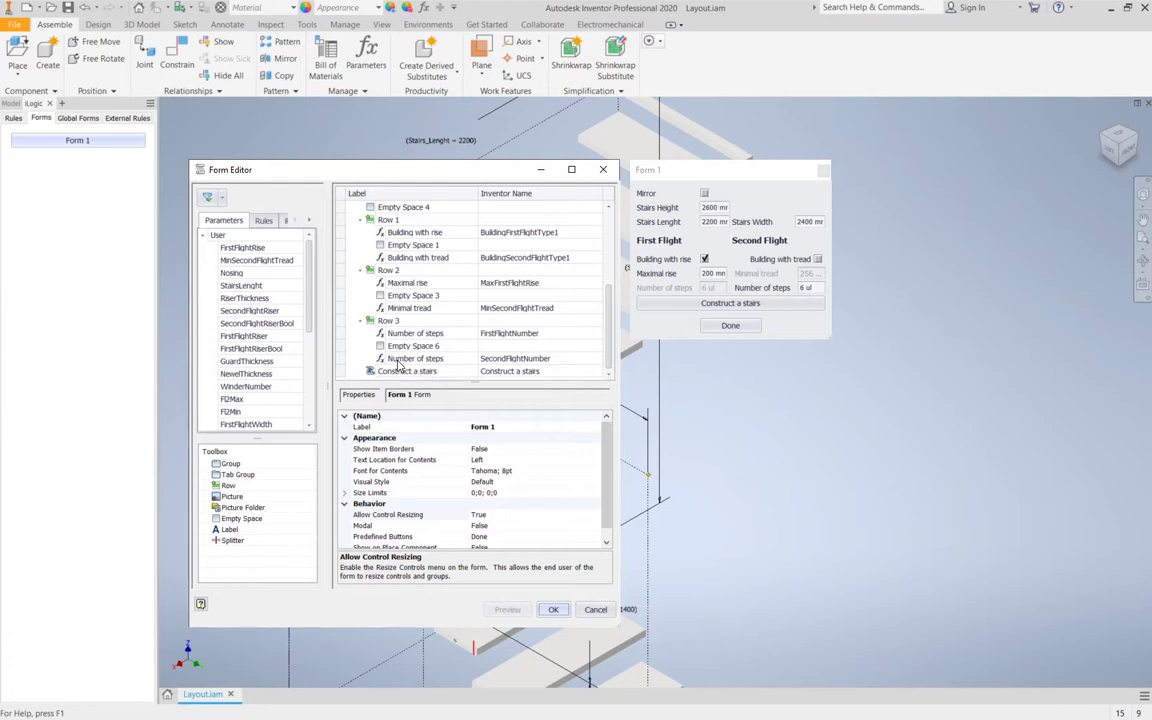
right_click(400, 359)
left_click(428, 368)
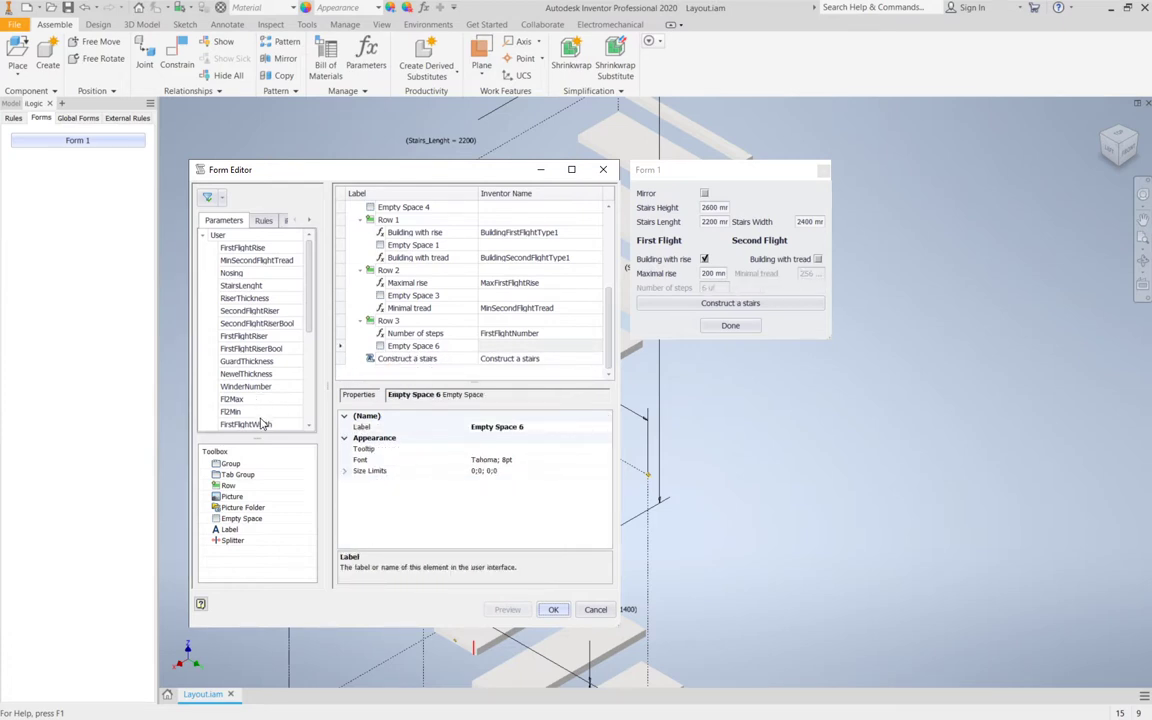
Insert the SecondFlightNumber parameter below Empty Space 6 in Row 3 and relabel it Number of steps.
scroll(245, 300, "down", 4)
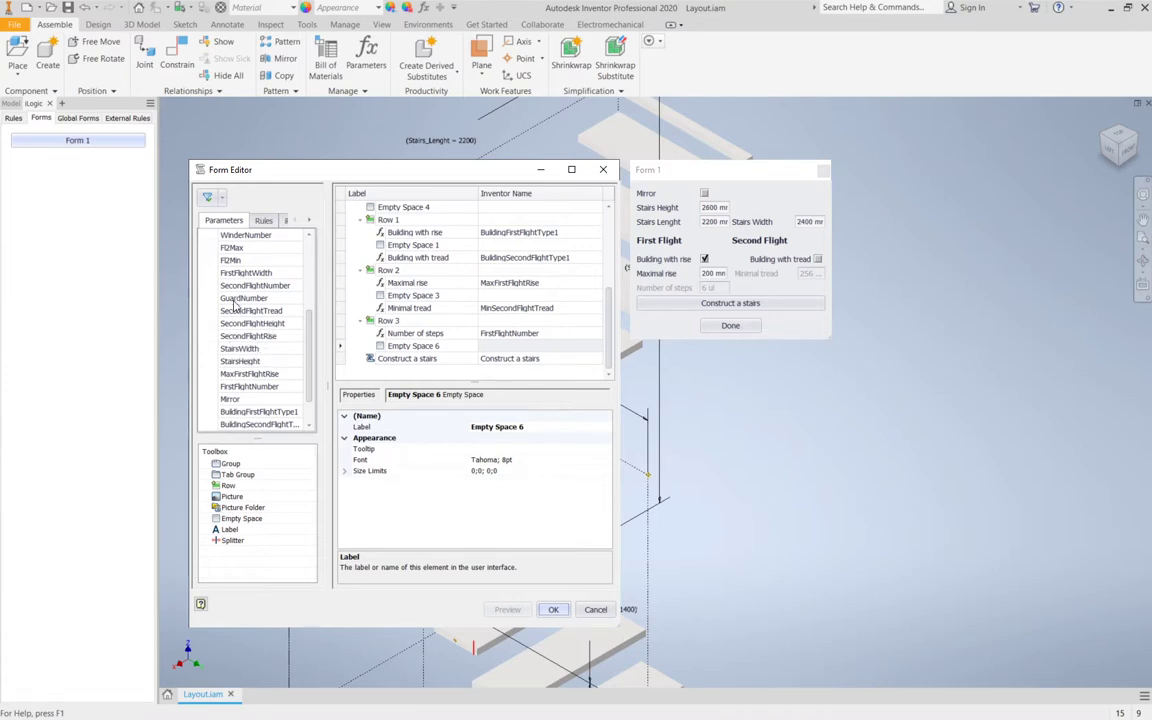
left_click_drag(245, 285, 375, 326)
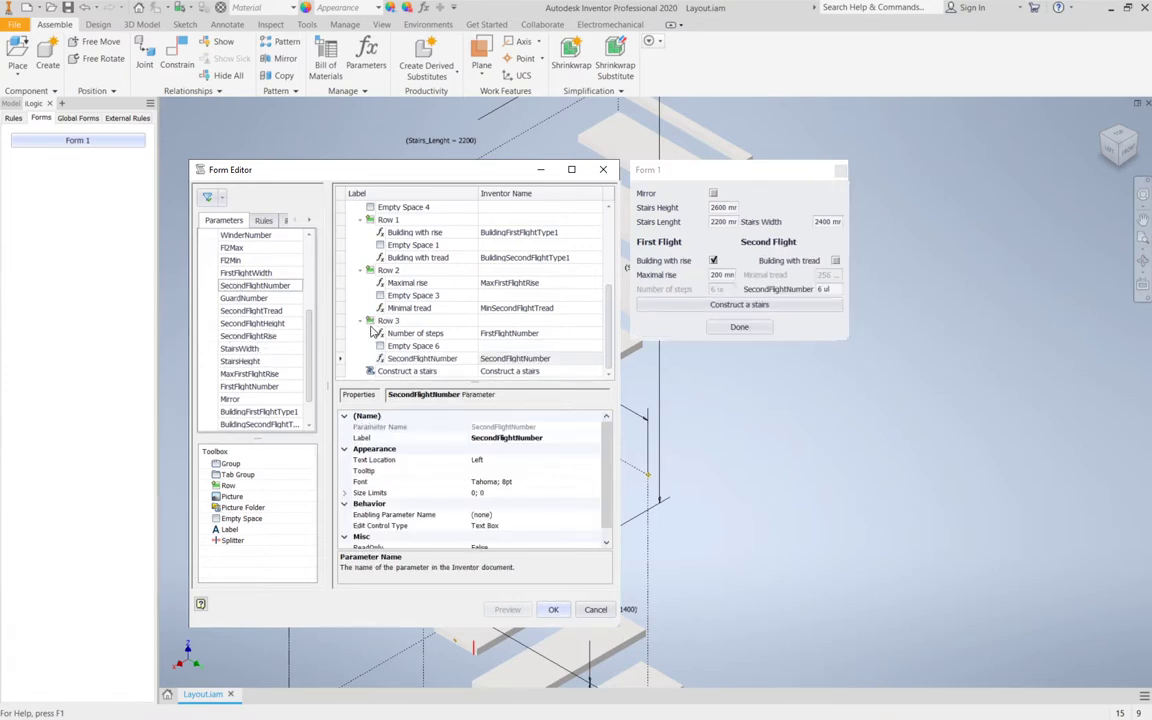
left_click(420, 358)
right_click(418, 360)
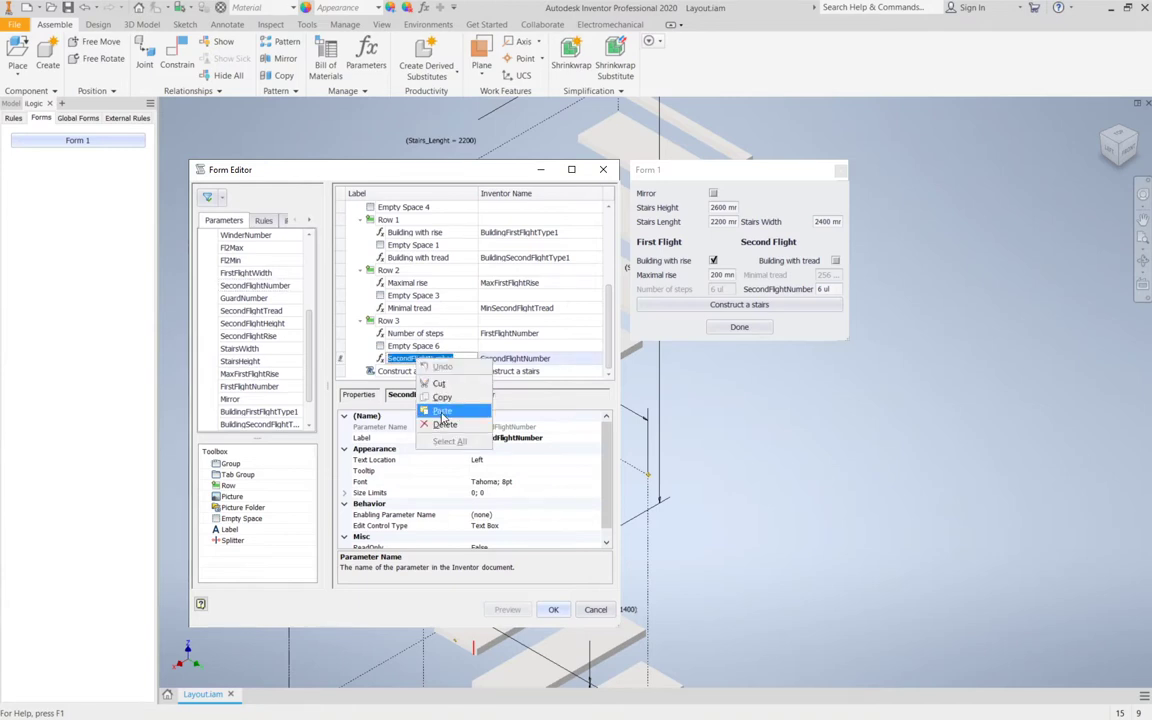
left_click(442, 411)
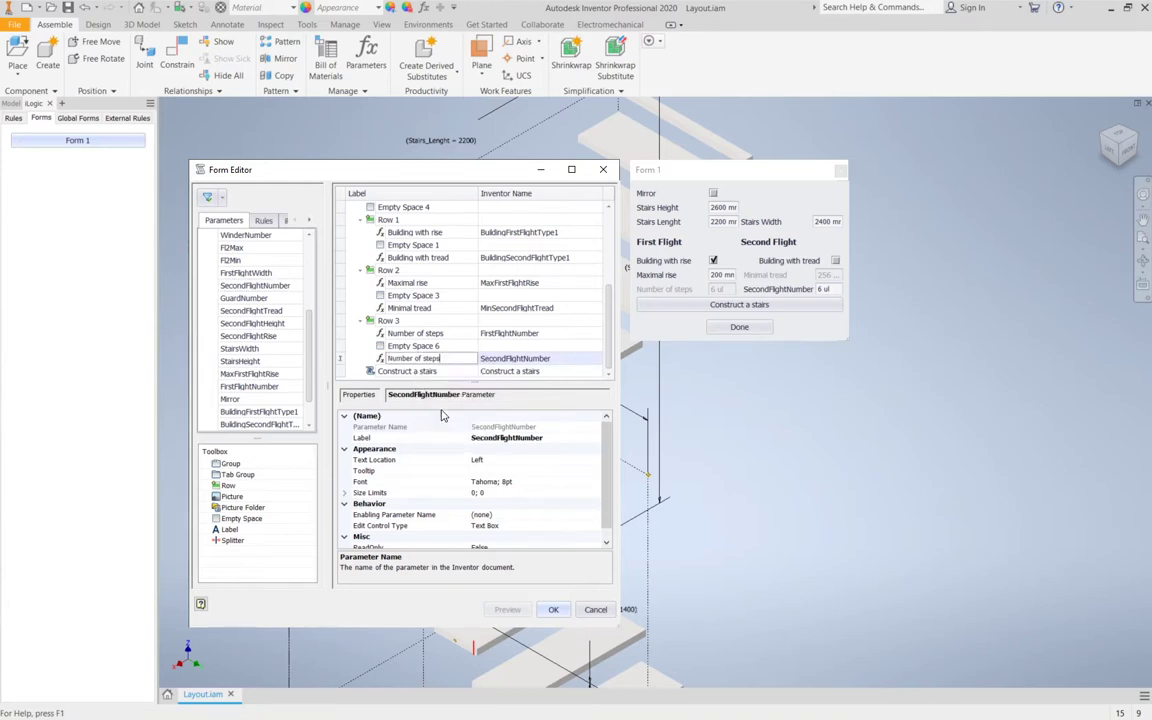
Make BuildingSecondFlightType2 the enabling parameter of the second flight's Number of steps control and accept the form changes.
left_click(608, 524)
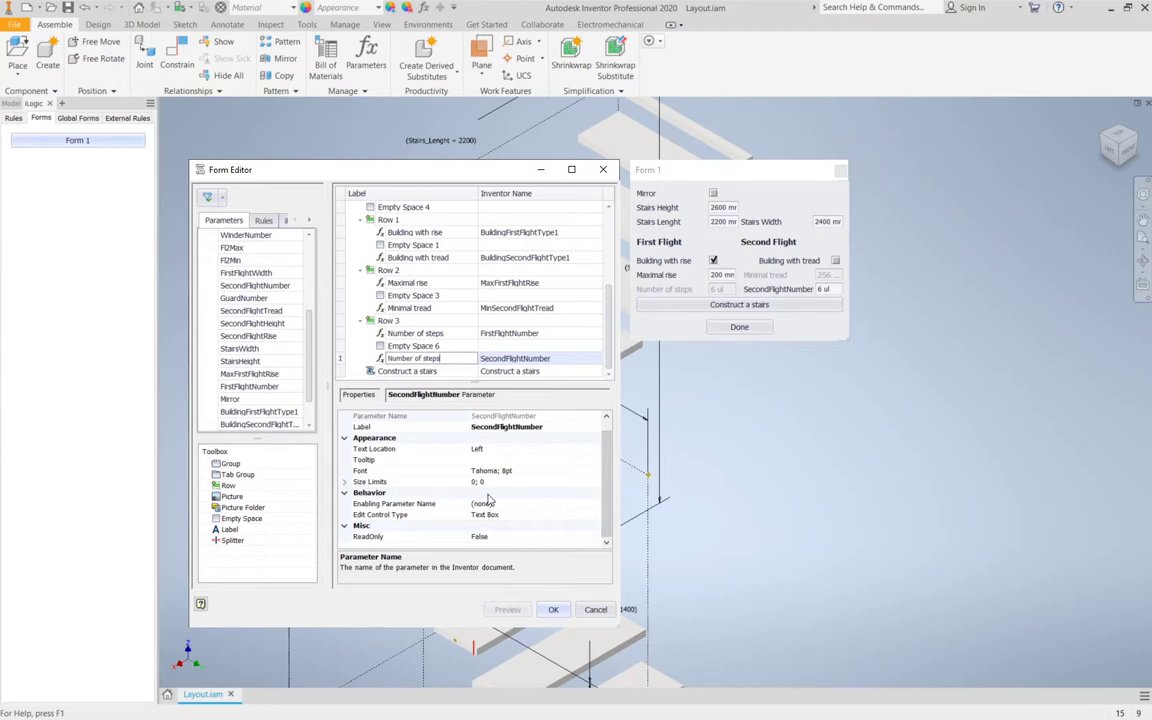
left_click(533, 504)
left_click(594, 504)
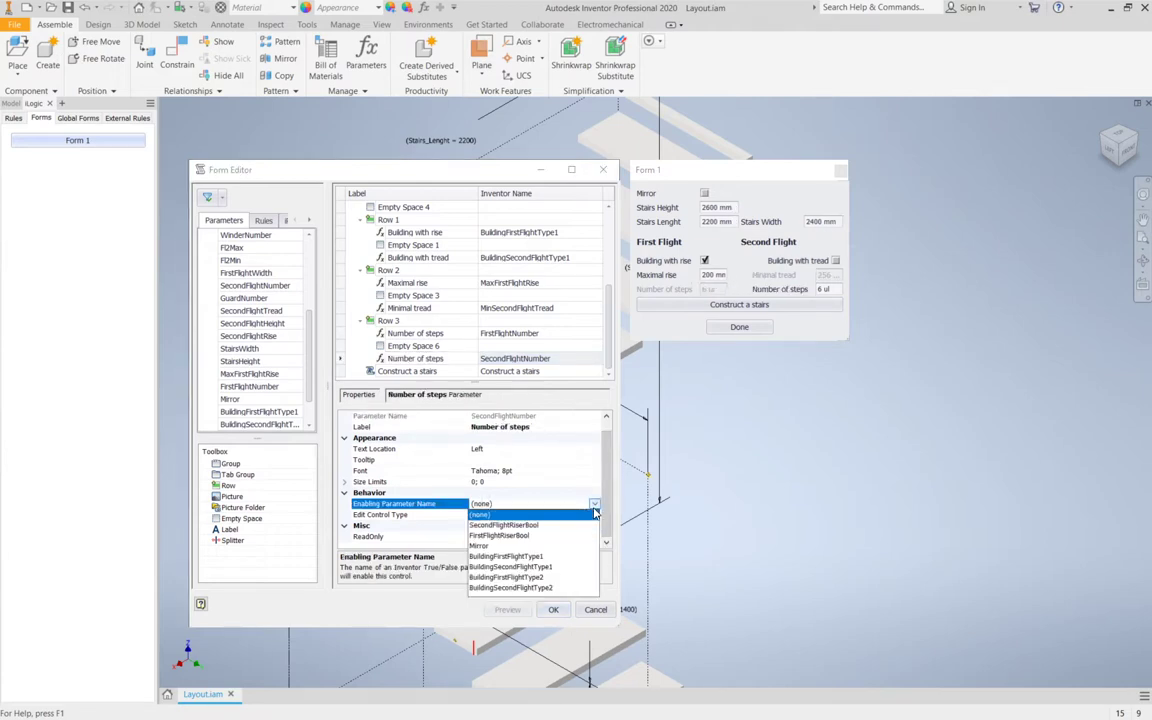
left_click(540, 588)
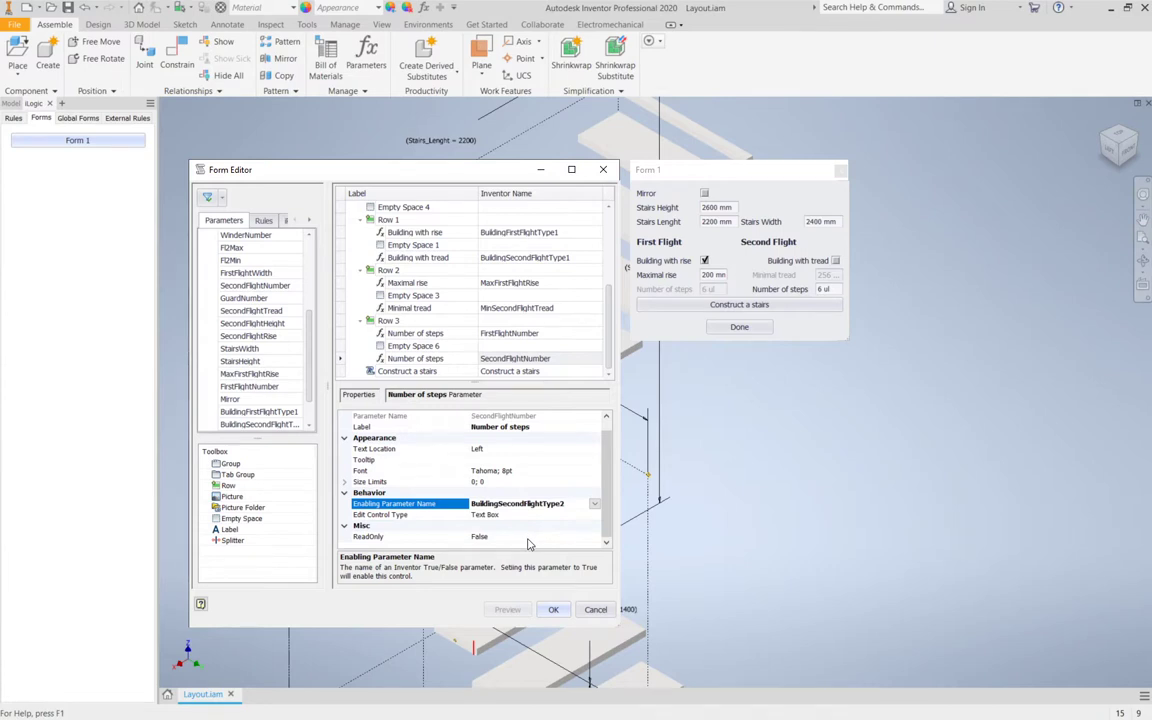
left_click(549, 612)
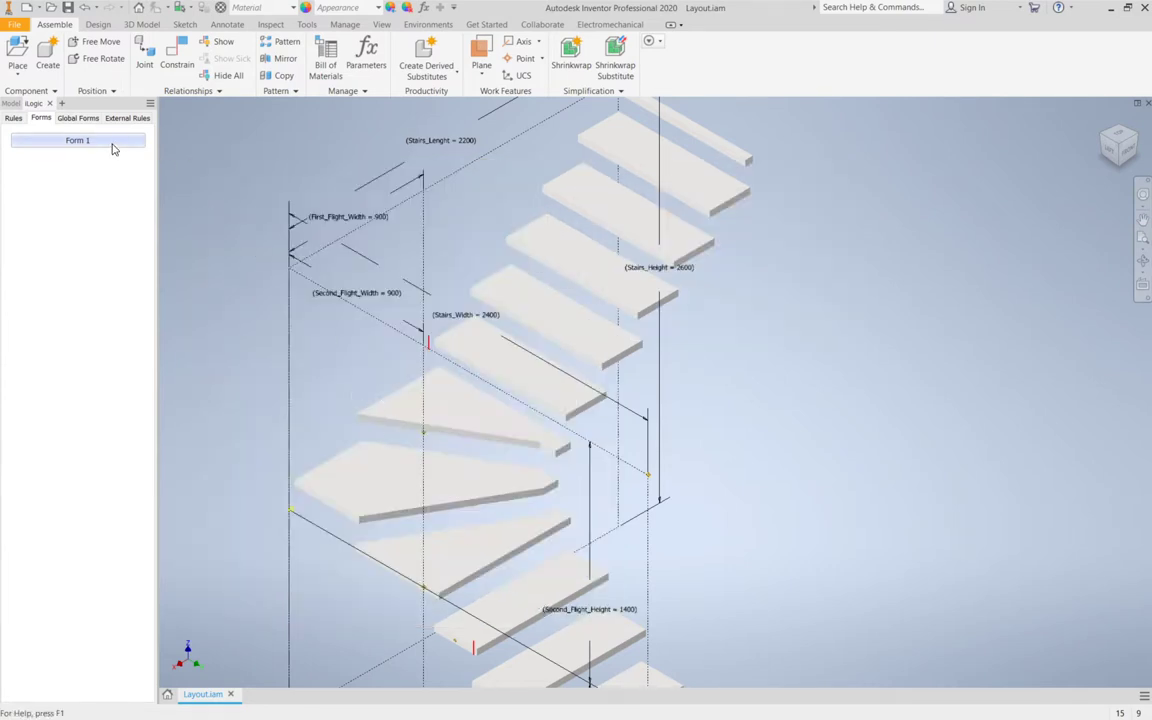
Open Form 1 and switch the second flight's Building with tread option on and back off.
left_click(103, 137)
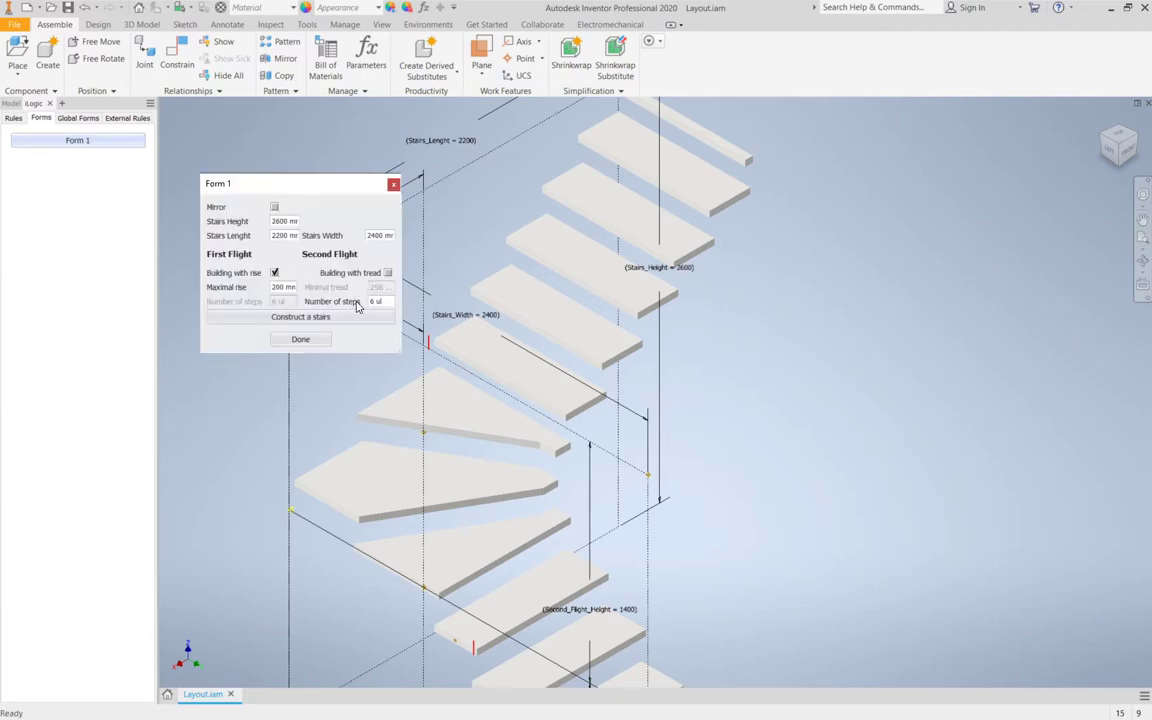
left_click(387, 272)
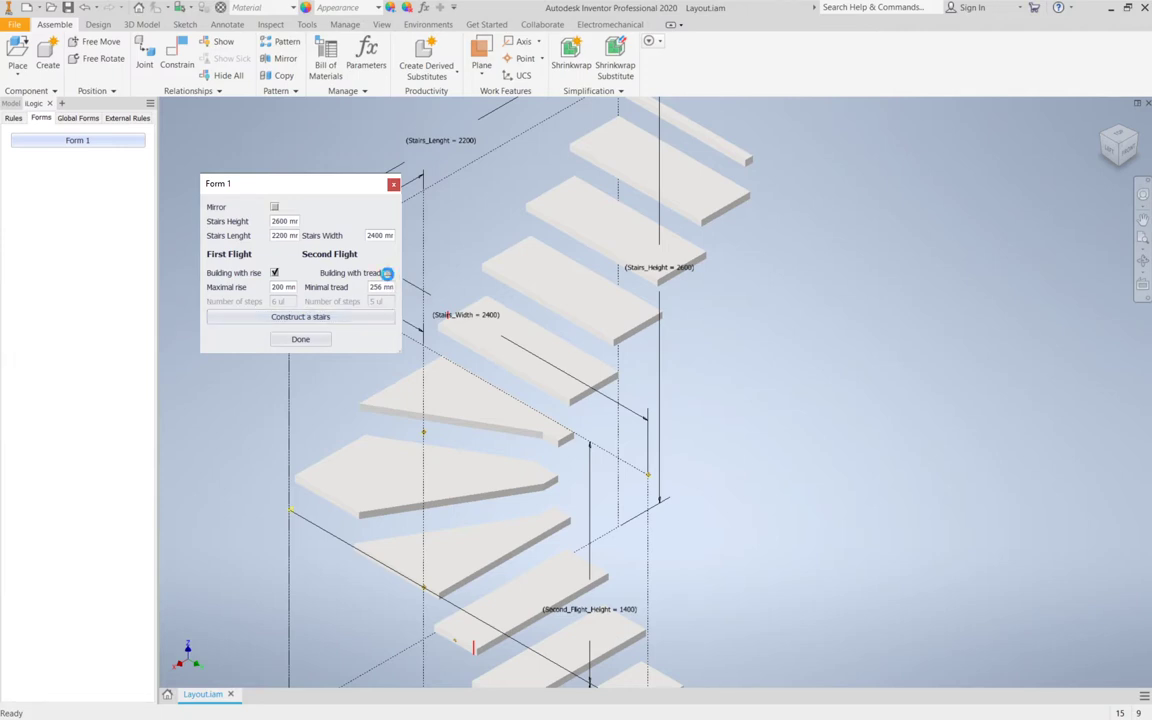
left_click(388, 273)
Set the second flight's Number of steps to 6 and construct the stairs.
key("Tab")
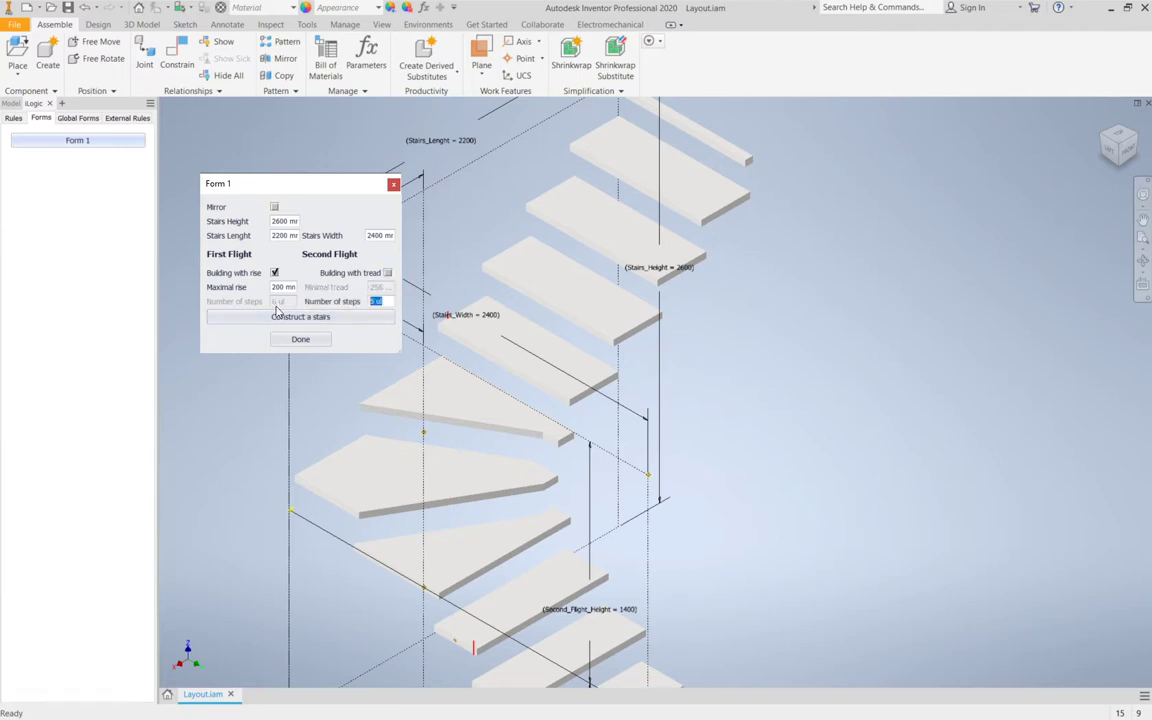
type("6")
left_click(273, 316)
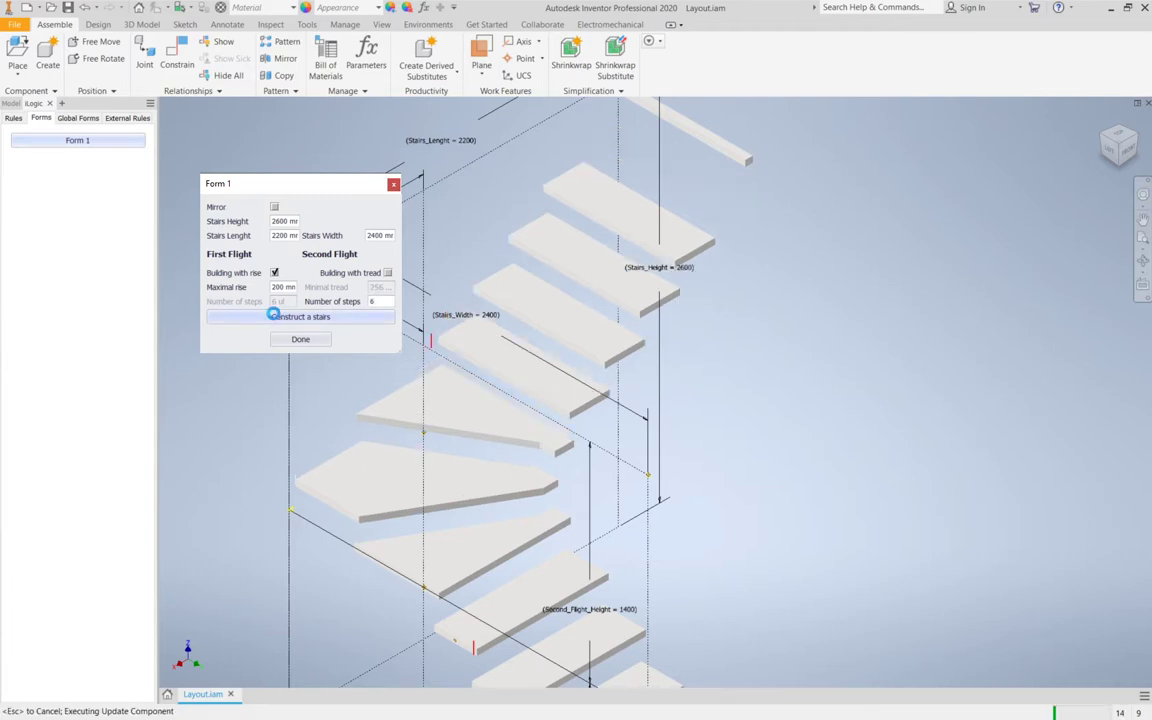
left_click(274, 316)
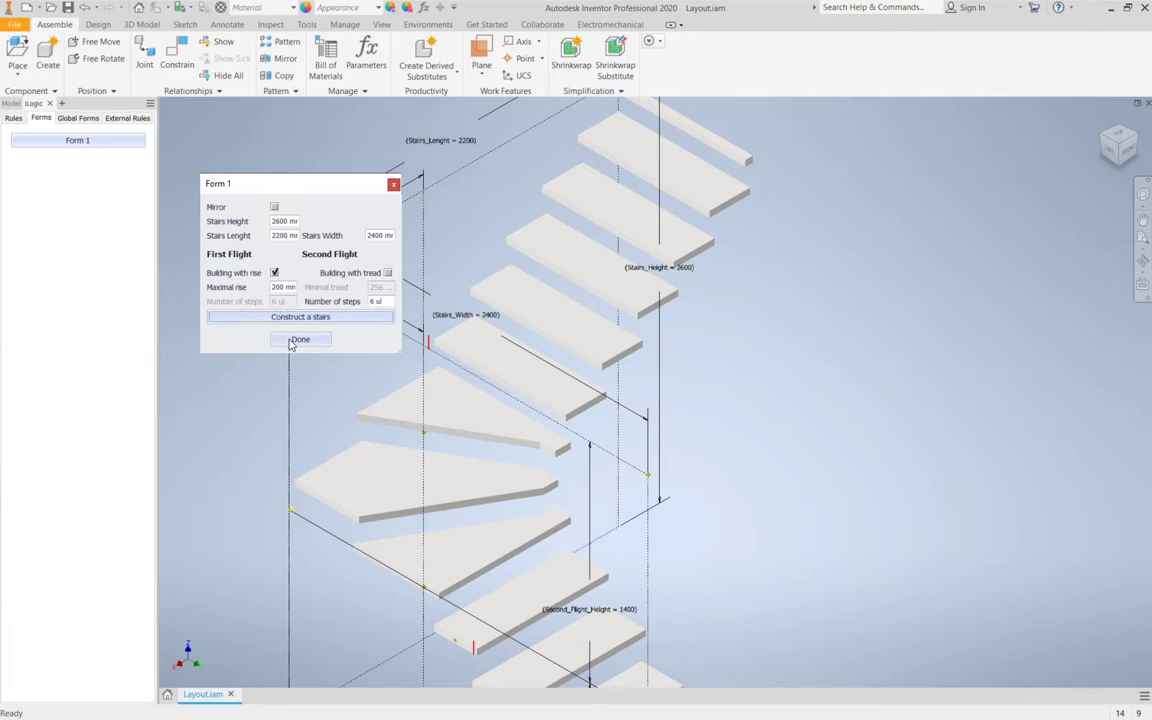
Close Form 1 and save the Layout.iam assembly.
left_click(292, 339)
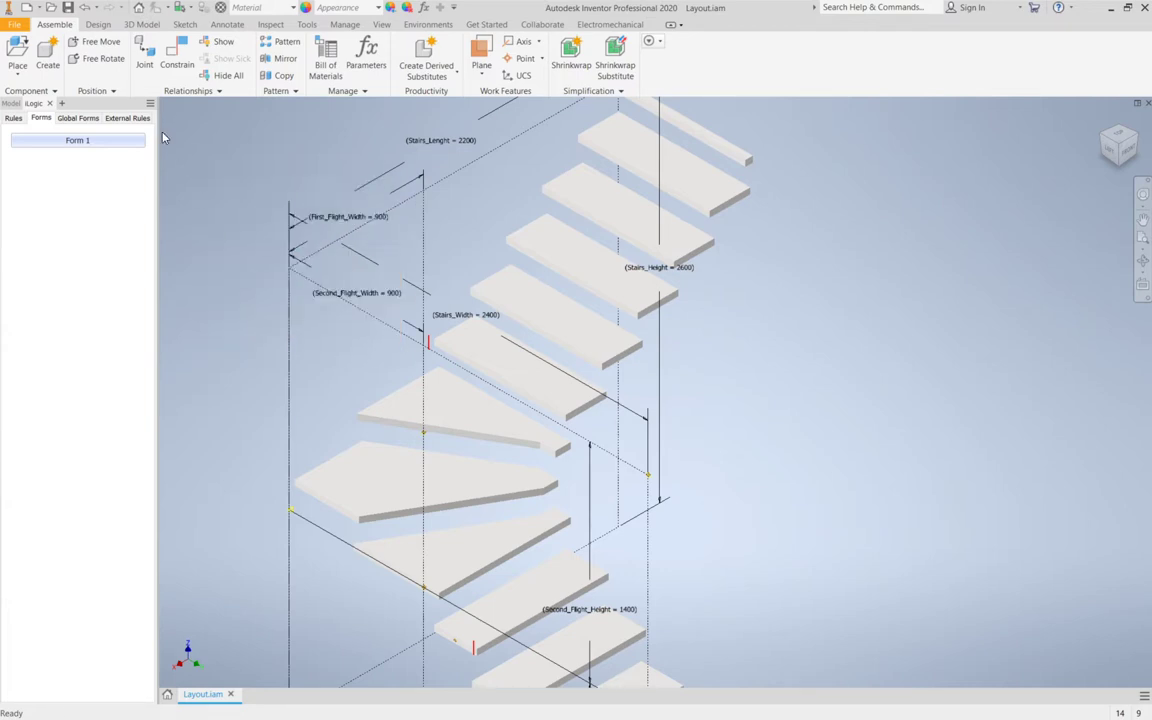
left_click(67, 7)
left_click(642, 306)
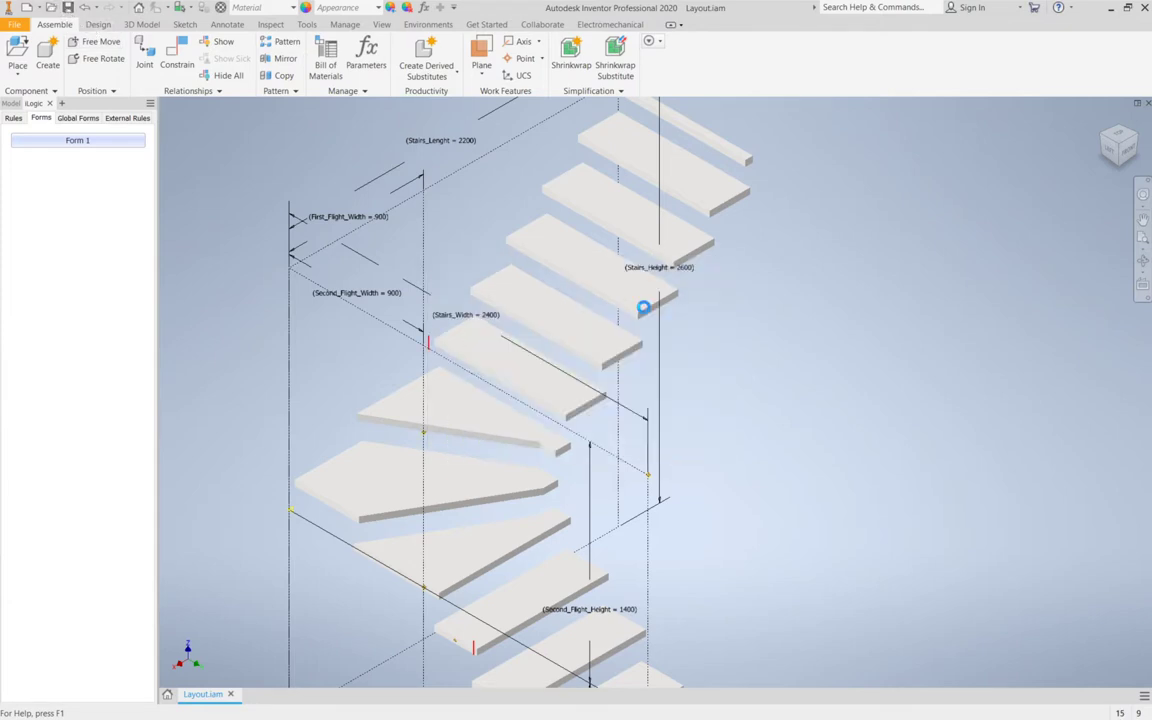
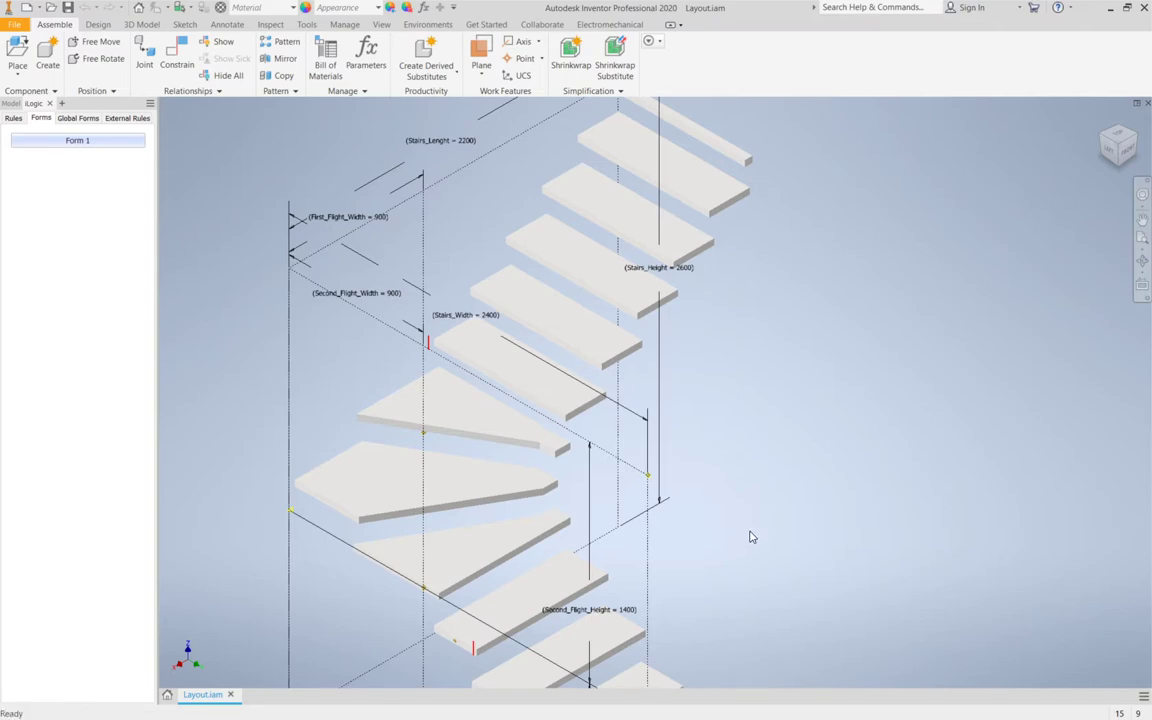
Copy the name of the Construct a stairs iLogic rule.
scroll(751, 537, "up", 5)
scroll(638, 450, "down", 6)
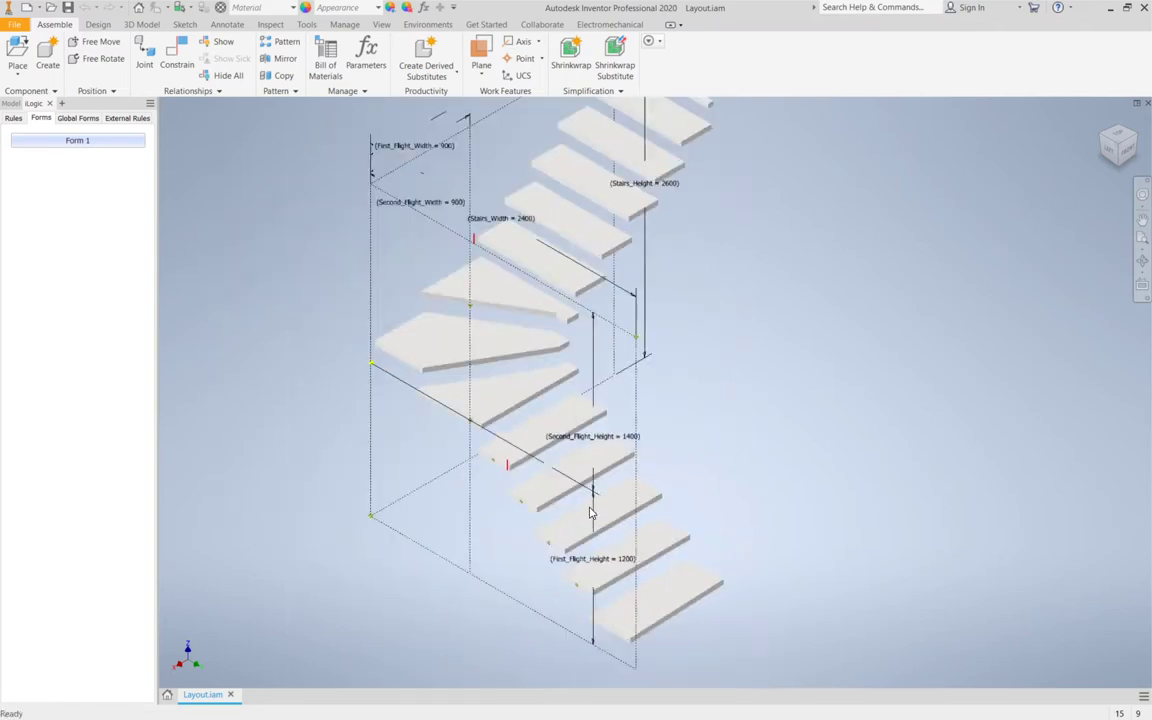
middle_click_drag(590, 512, 579, 463)
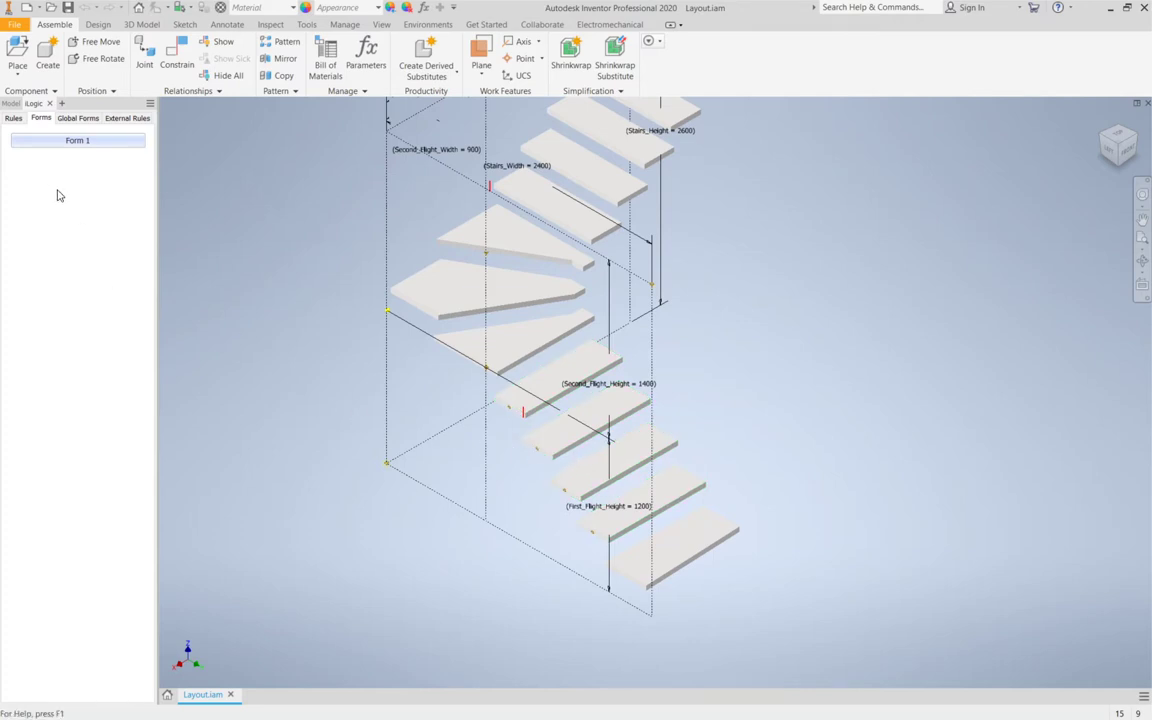
left_click(9, 121)
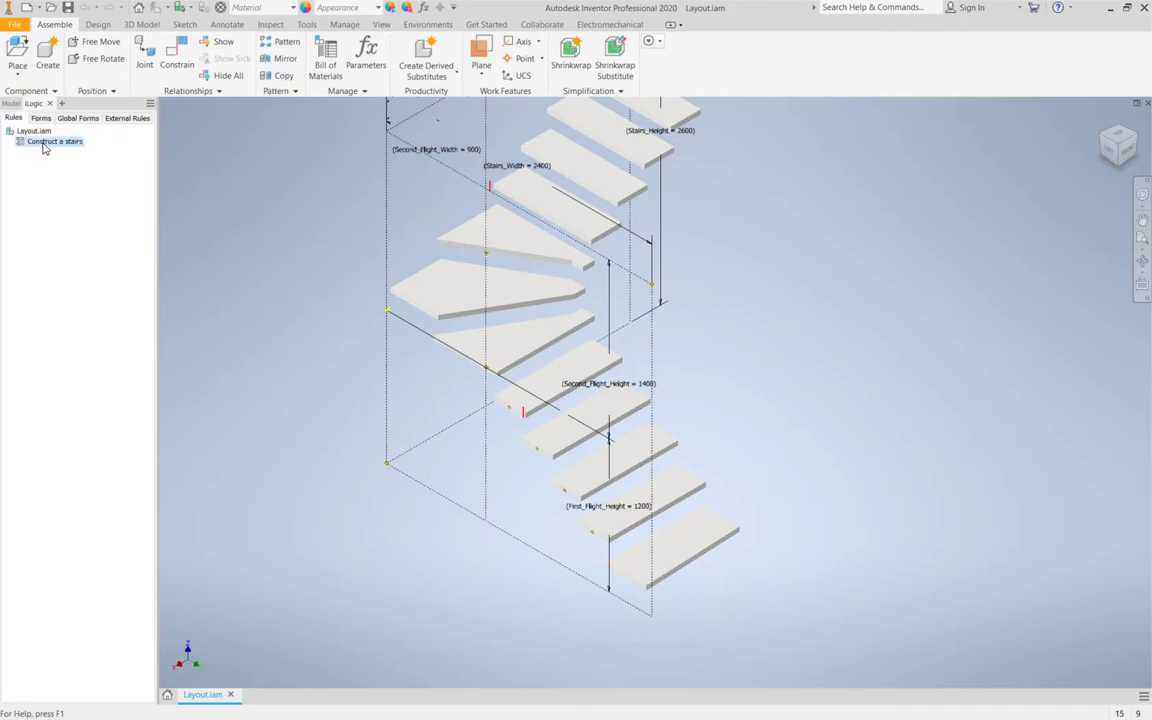
left_click(43, 143)
right_click(43, 143)
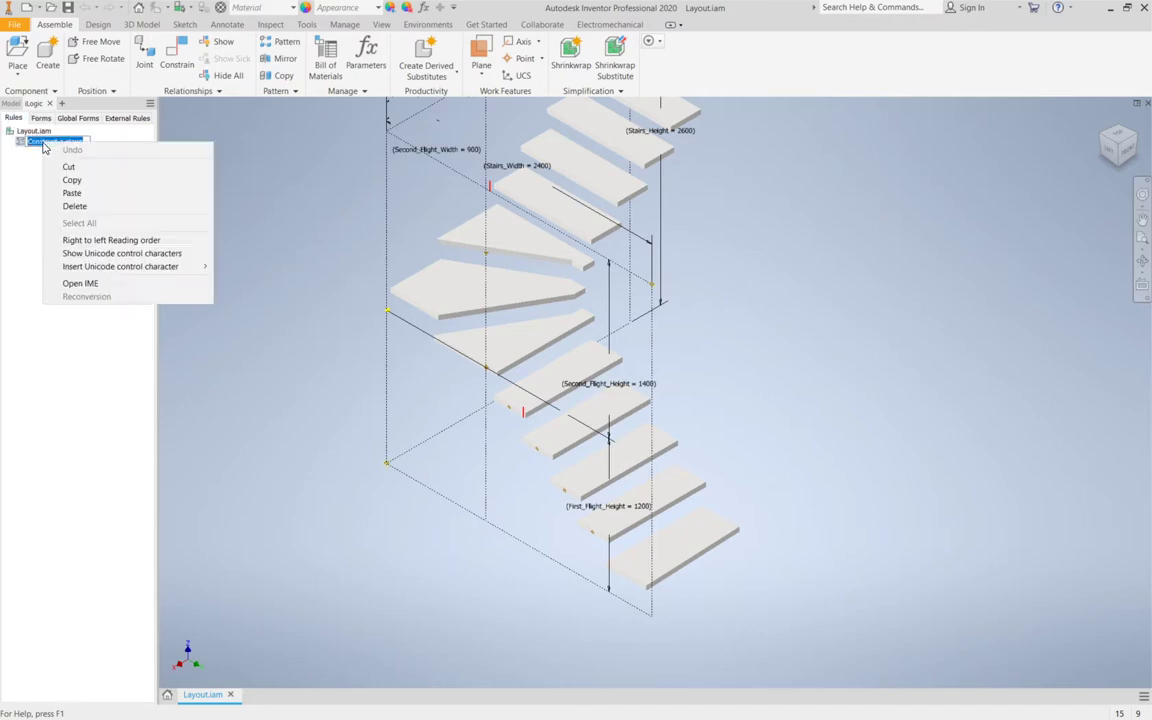
left_click(70, 180)
Open Form 1 for editing and rename it with the copied text, Construct a stairs.
left_click(42, 119)
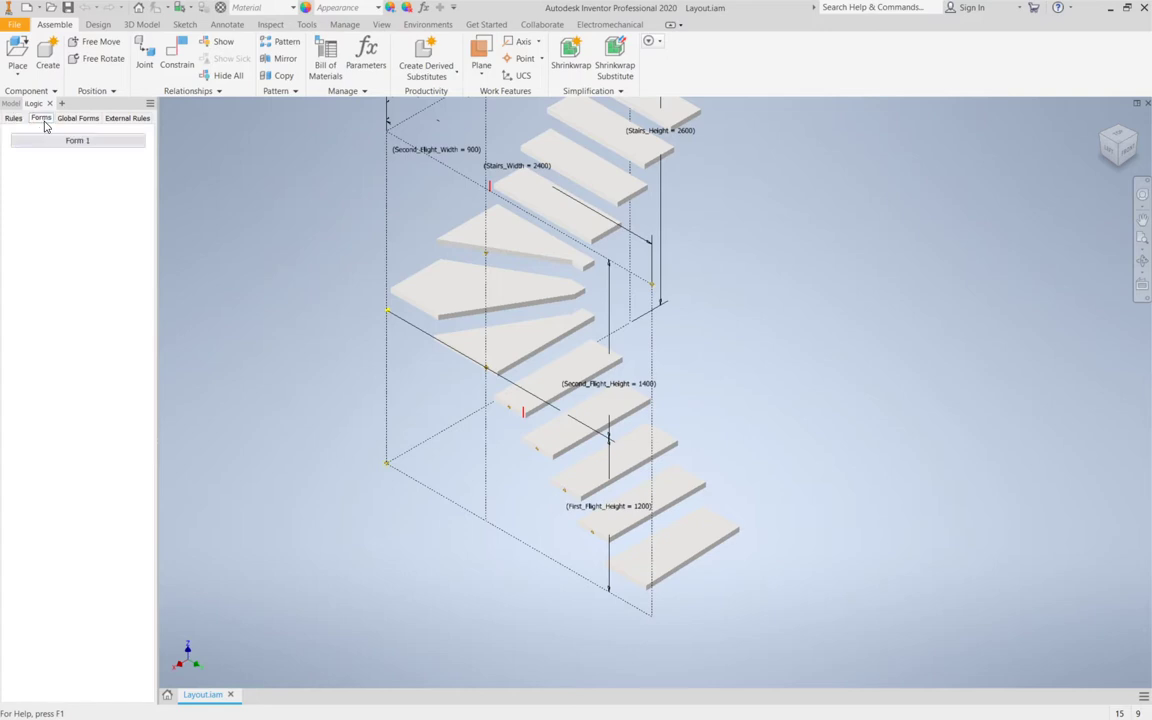
right_click(55, 149)
left_click(131, 151)
double_click(379, 206)
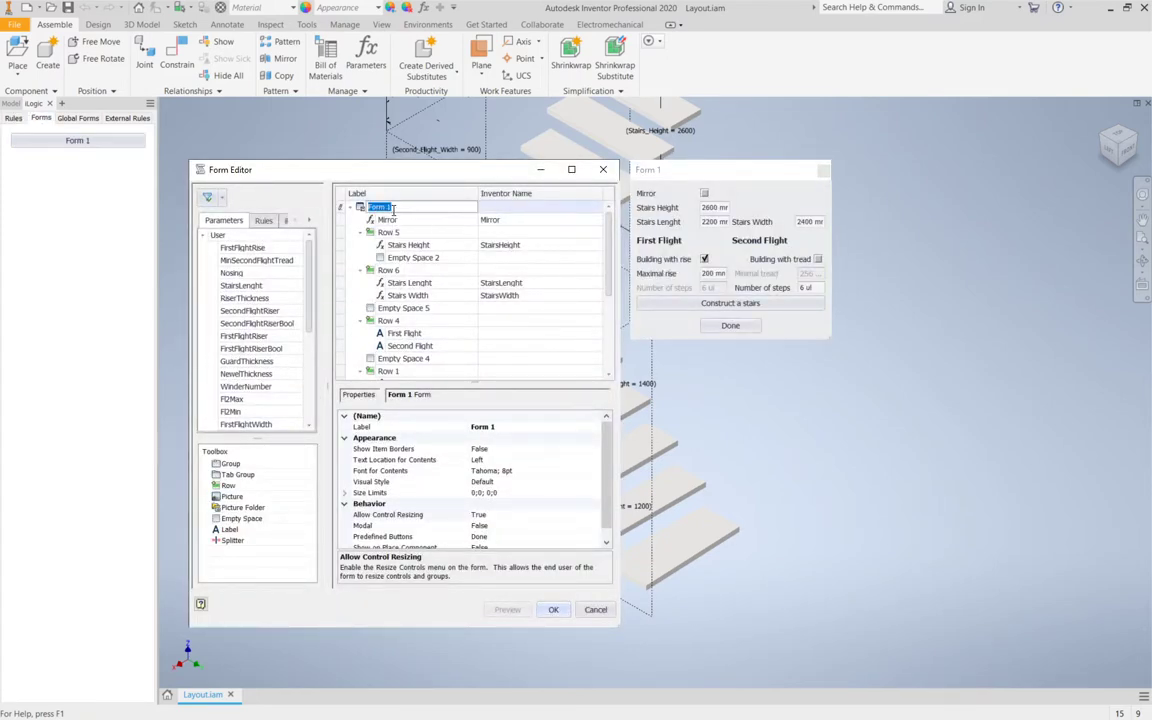
right_click(392, 209)
left_click(416, 262)
key("Return")
Insert an empty space between Stairs Lenght and Stairs Width in Row 6 of the form and review the remaining rows.
left_click(514, 295)
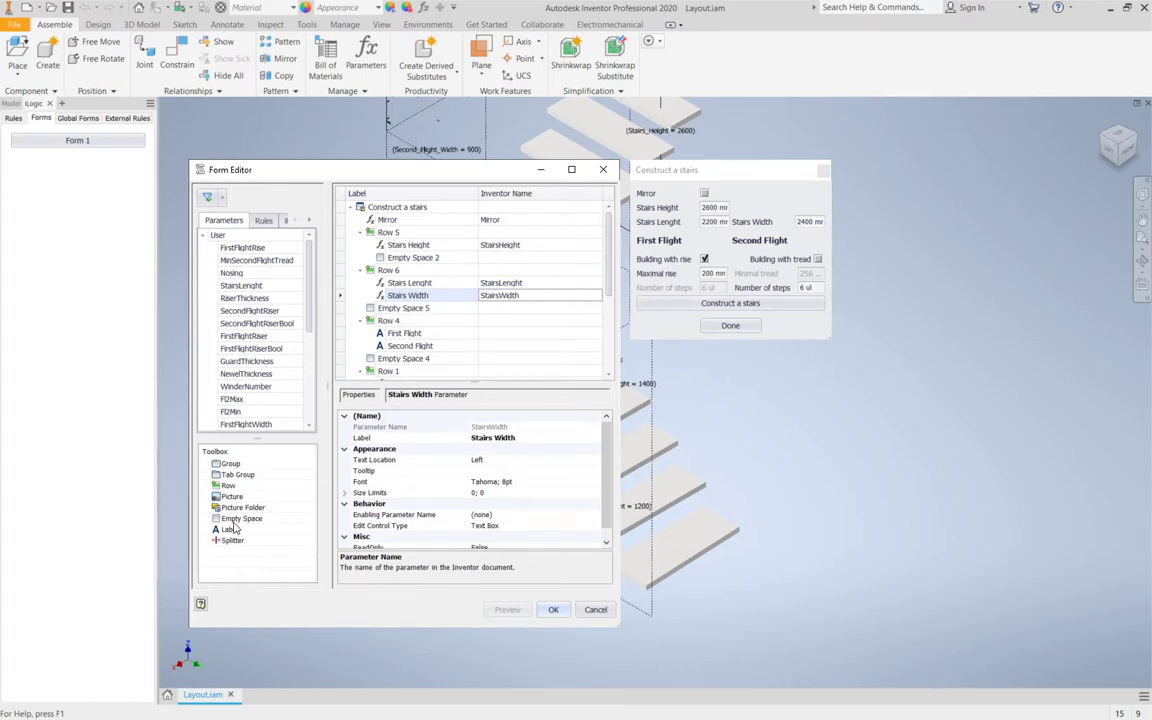
mouse_move(229, 527)
left_mouse_down()
mouse_move(404, 324)
mouse_move(414, 289)
left_mouse_up()
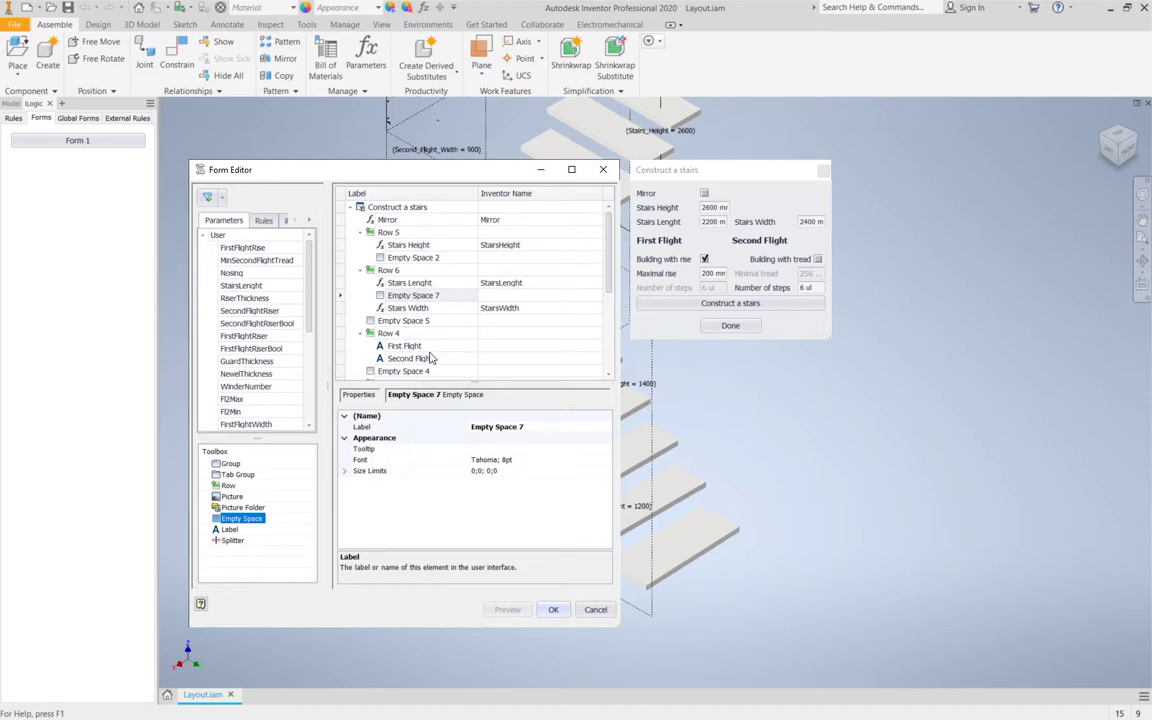
scroll(432, 358, "down", 1)
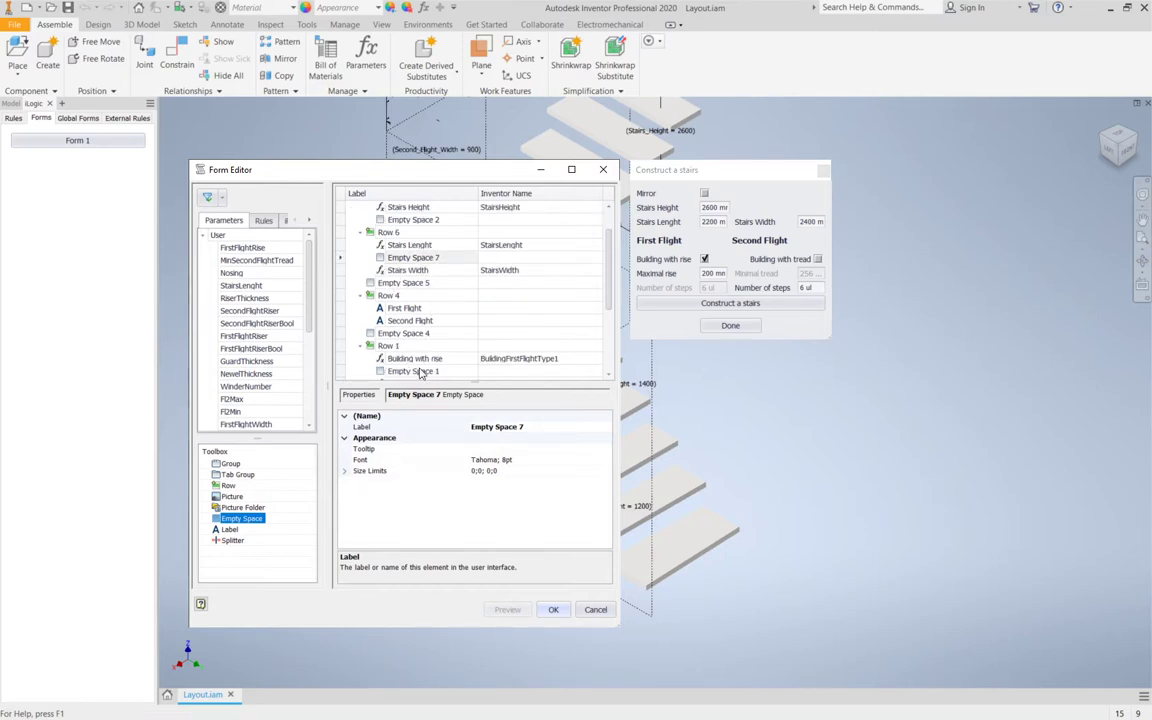
scroll(441, 344, "down", 1)
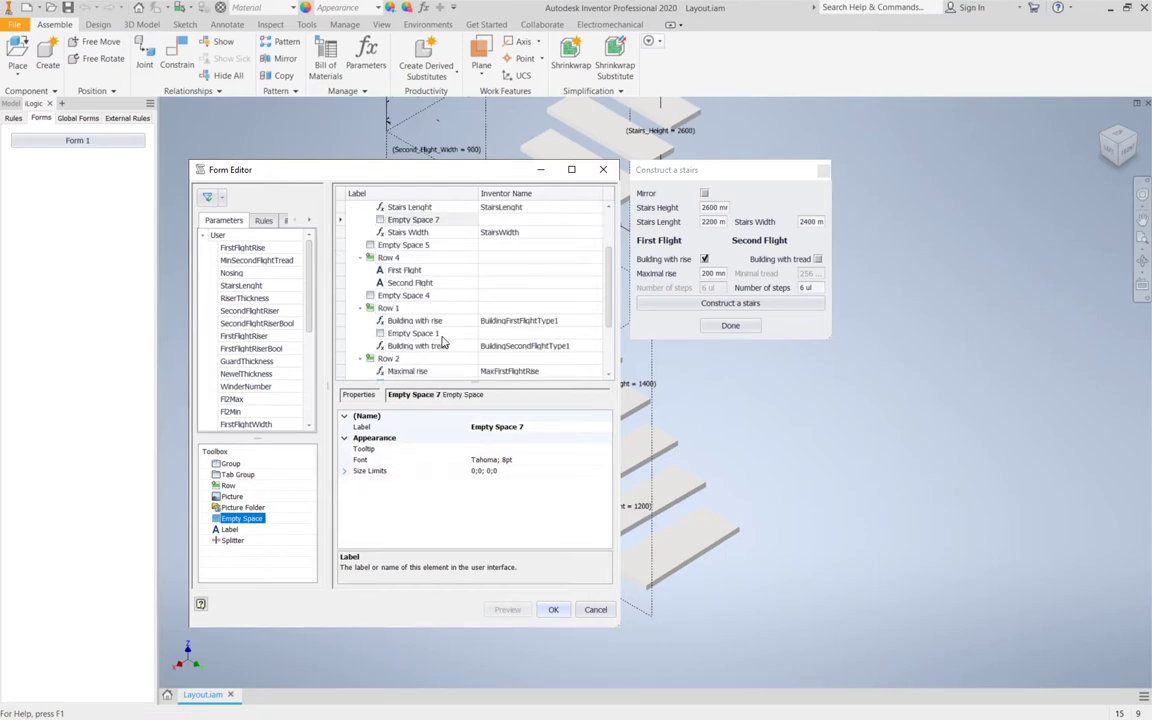
scroll(443, 342, "down", 1)
scroll(443, 342, "down", 1)
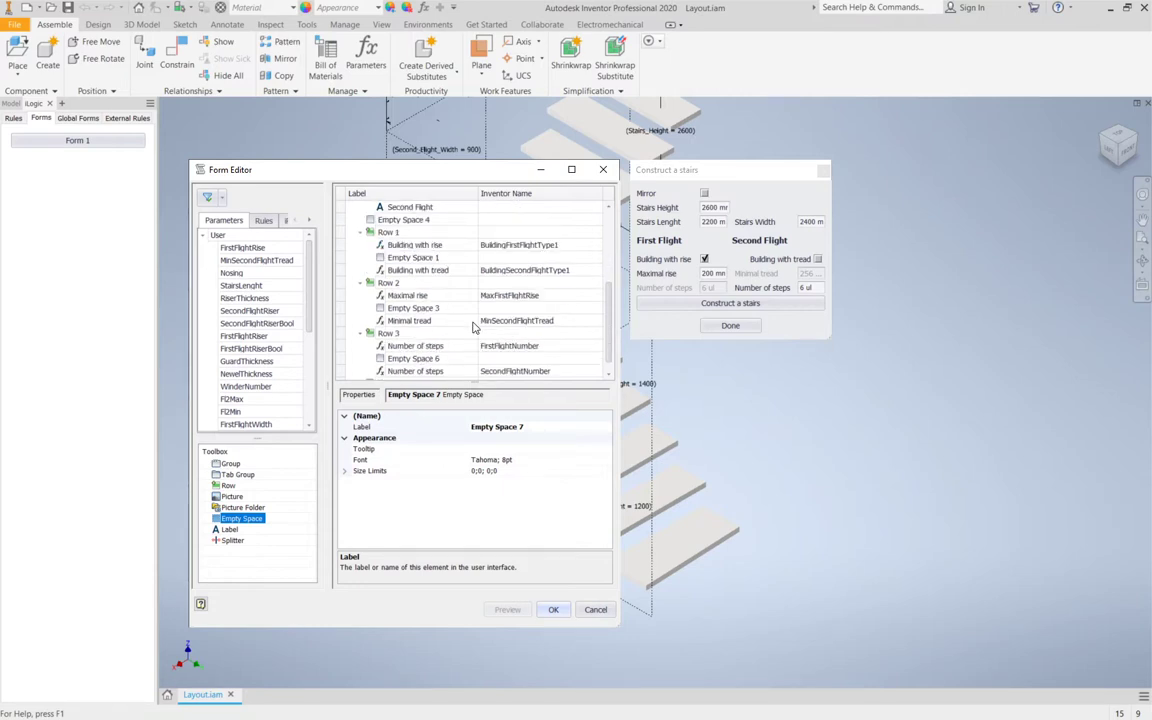
Widen the form preview and insert an empty space between the First Flight and Second Flight labels in Row 4.
scroll(470, 330, "down", 1)
scroll(474, 327, "up", 3)
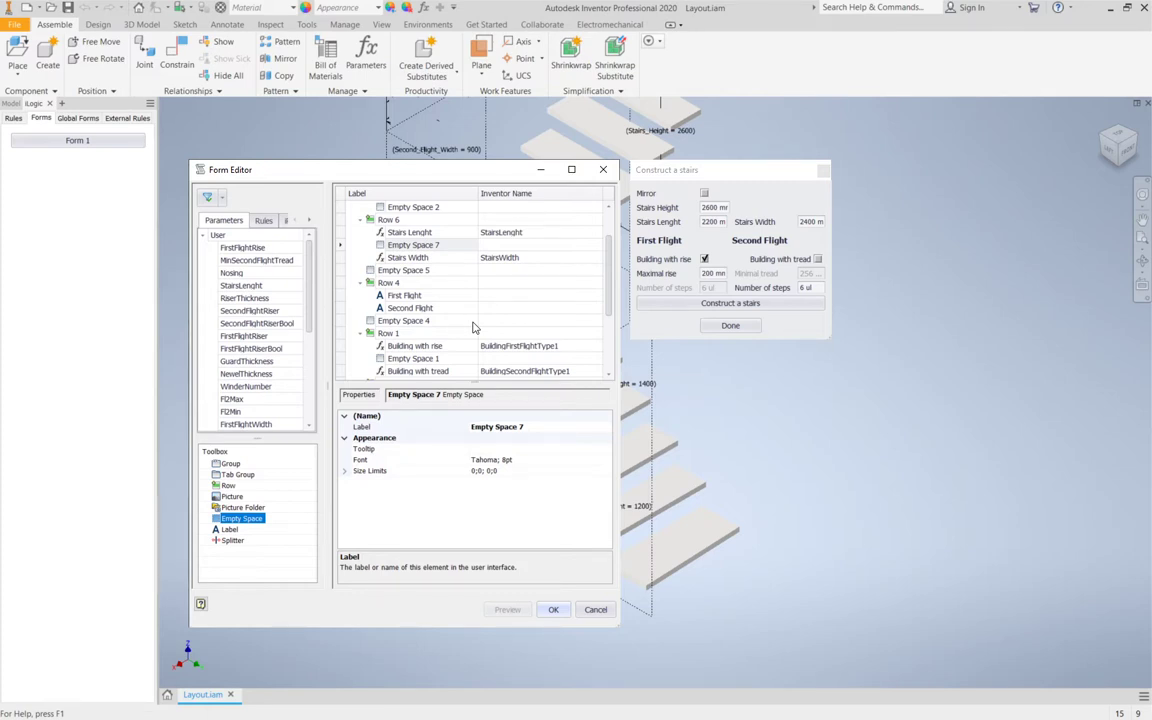
left_click_drag(831, 232, 847, 232)
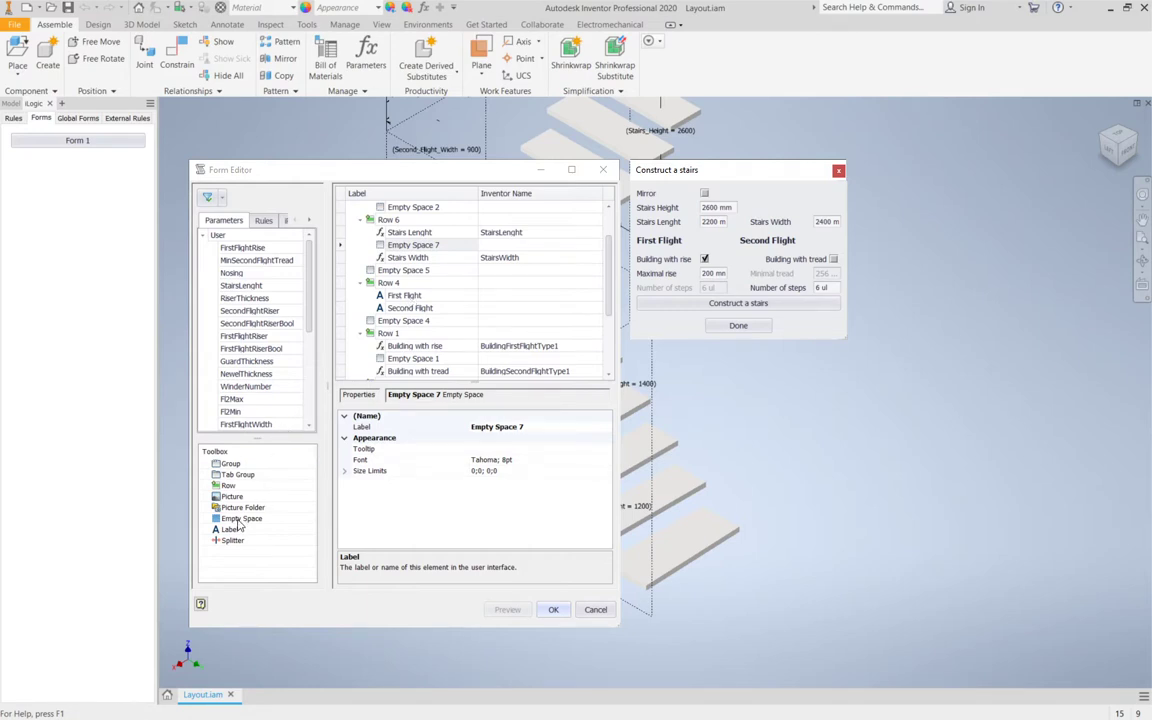
left_click_drag(240, 525, 435, 302)
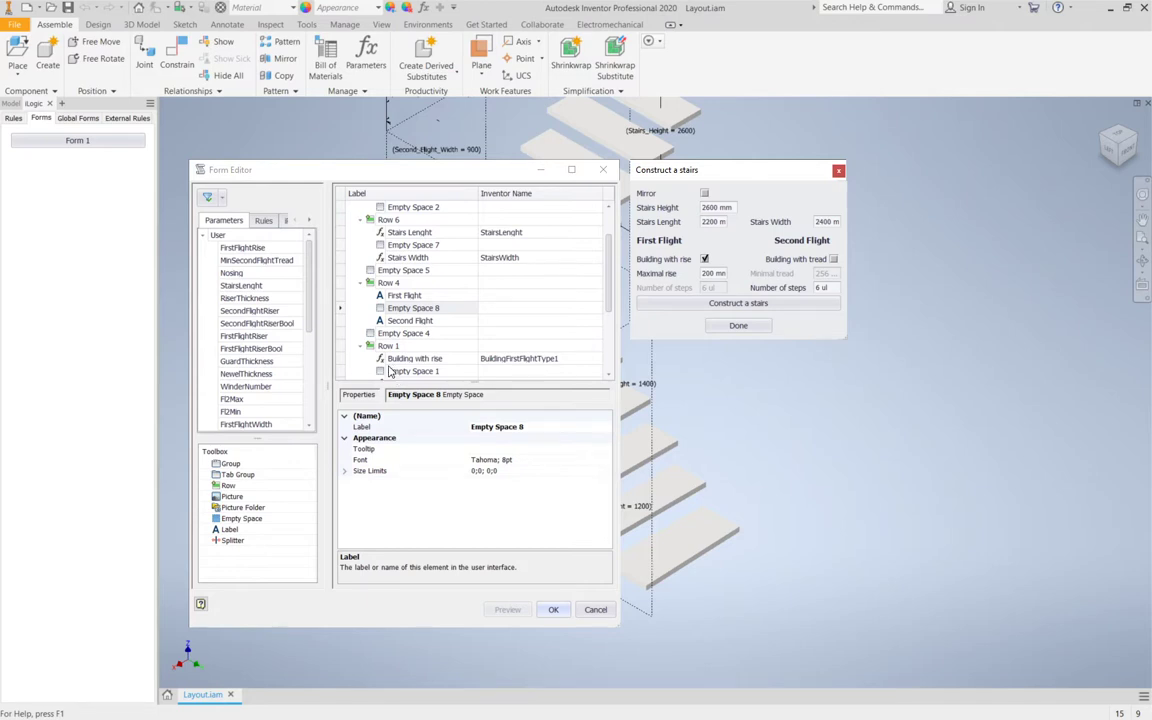
Examine the First Flight label's tooltip, font and parameter name properties, including the font settings and the available parameter choices.
left_click(405, 297)
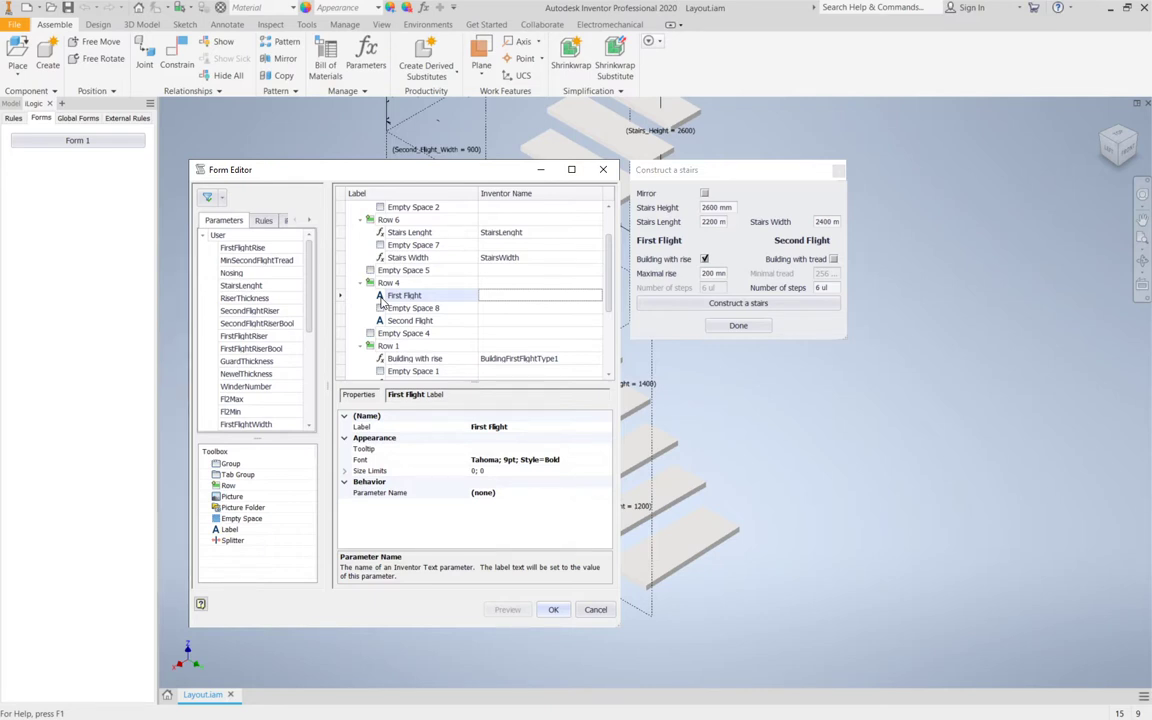
left_click(375, 449)
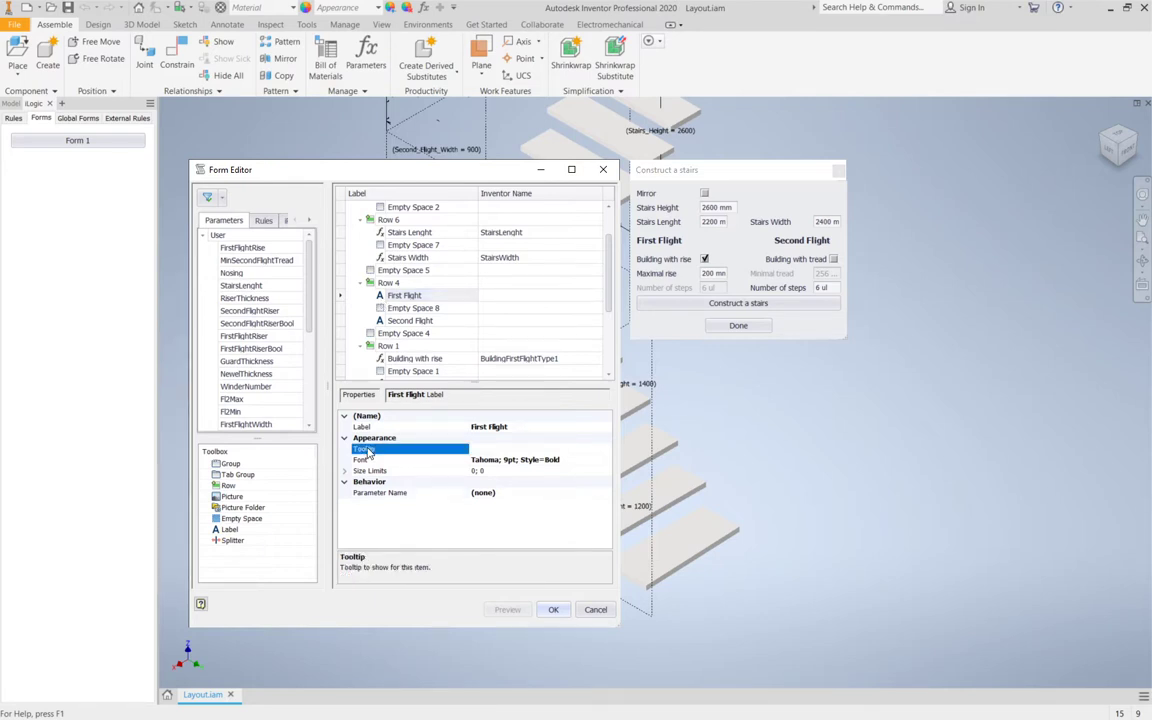
left_click(506, 449)
left_click(405, 461)
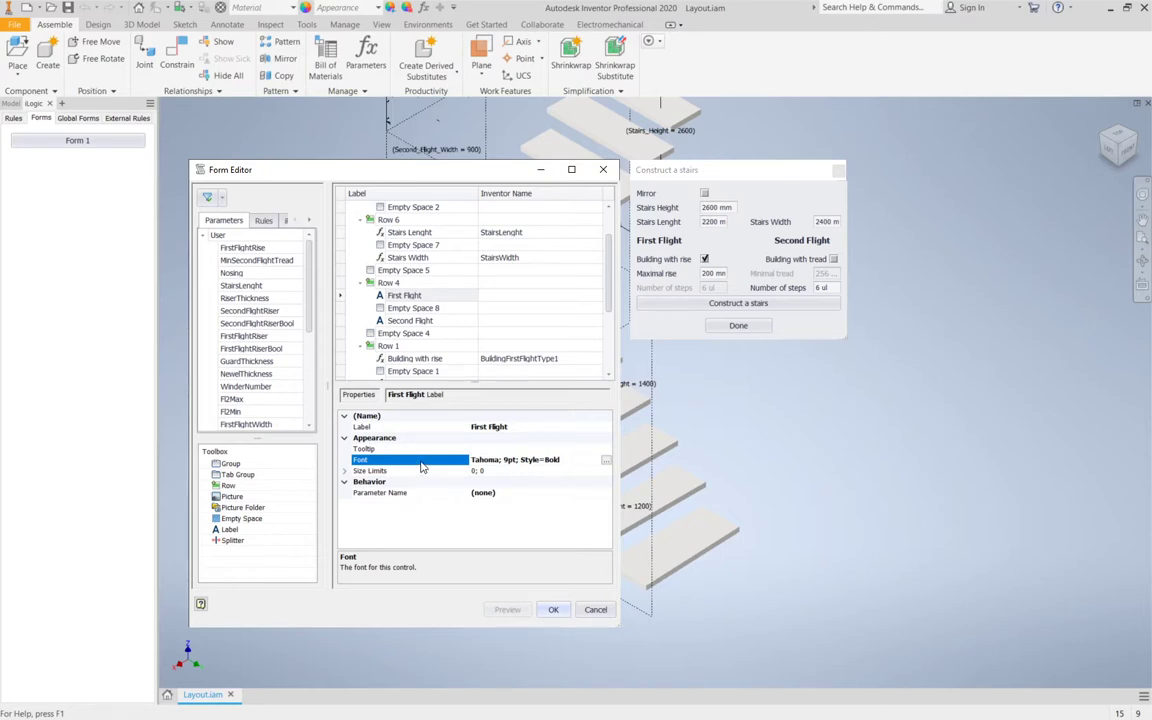
left_click(486, 450)
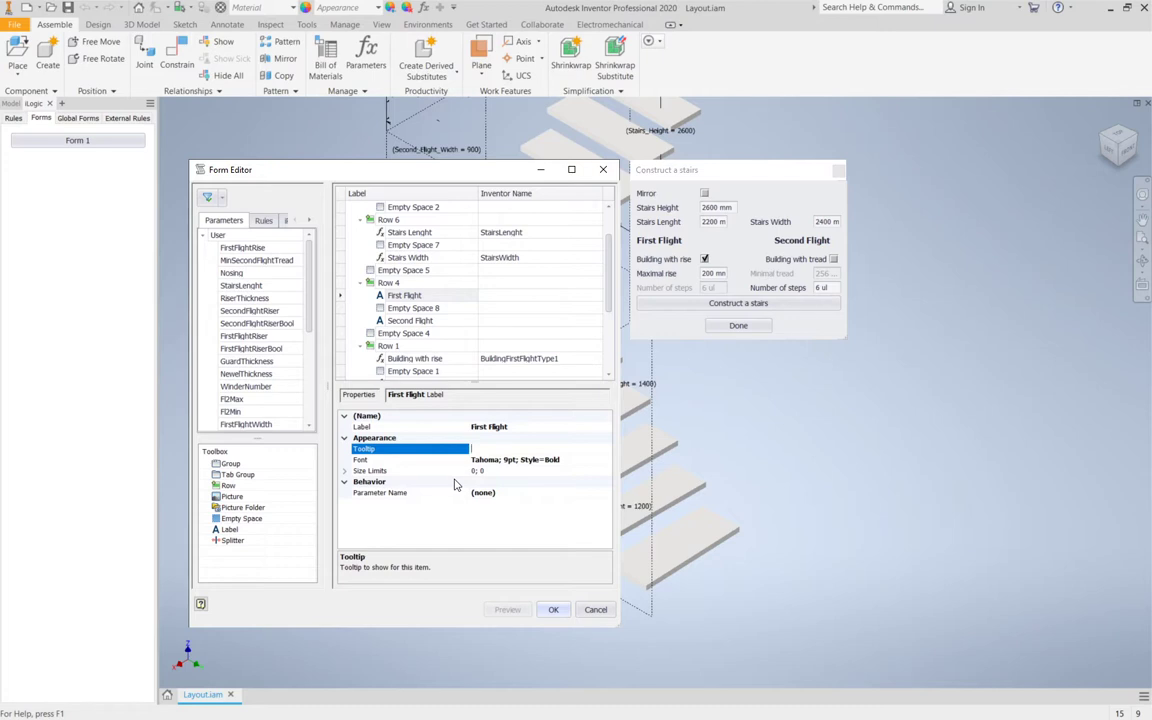
left_click(497, 461)
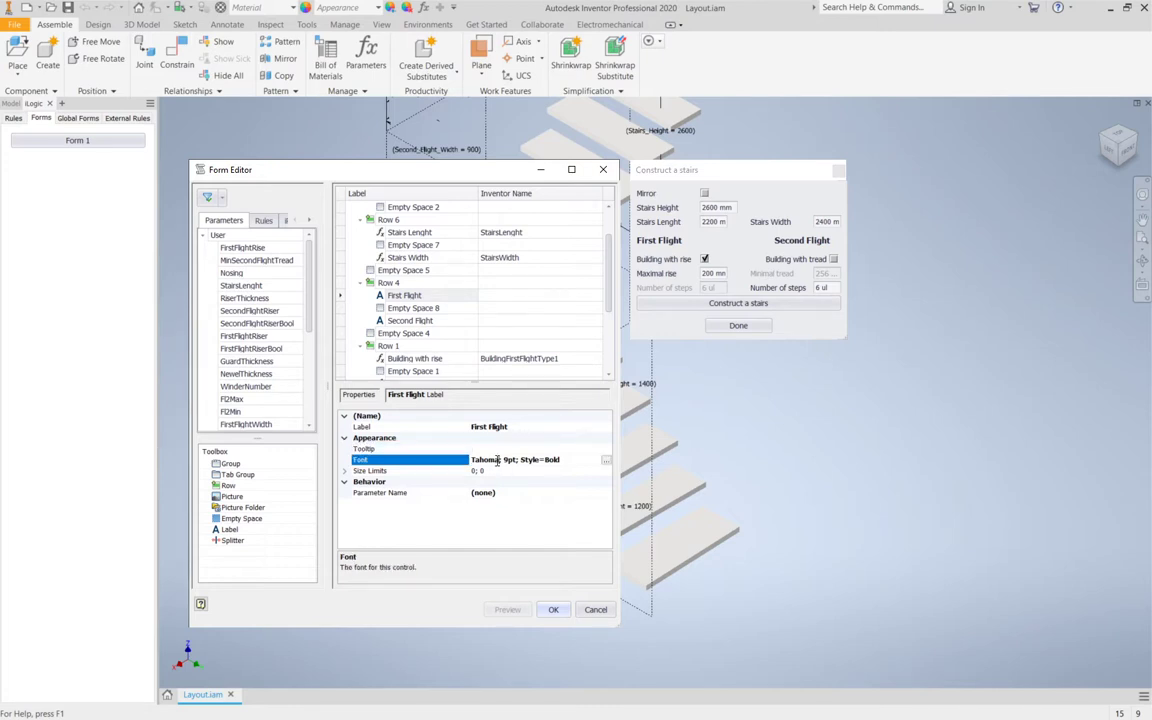
left_click(606, 460)
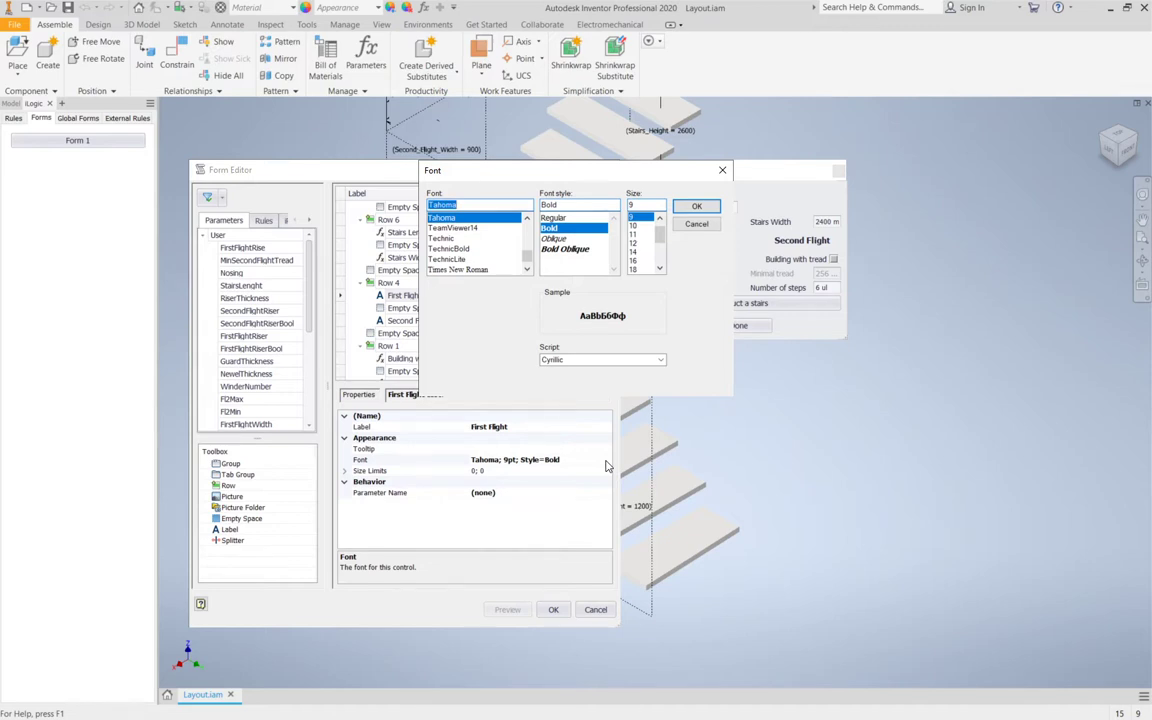
left_click(687, 231)
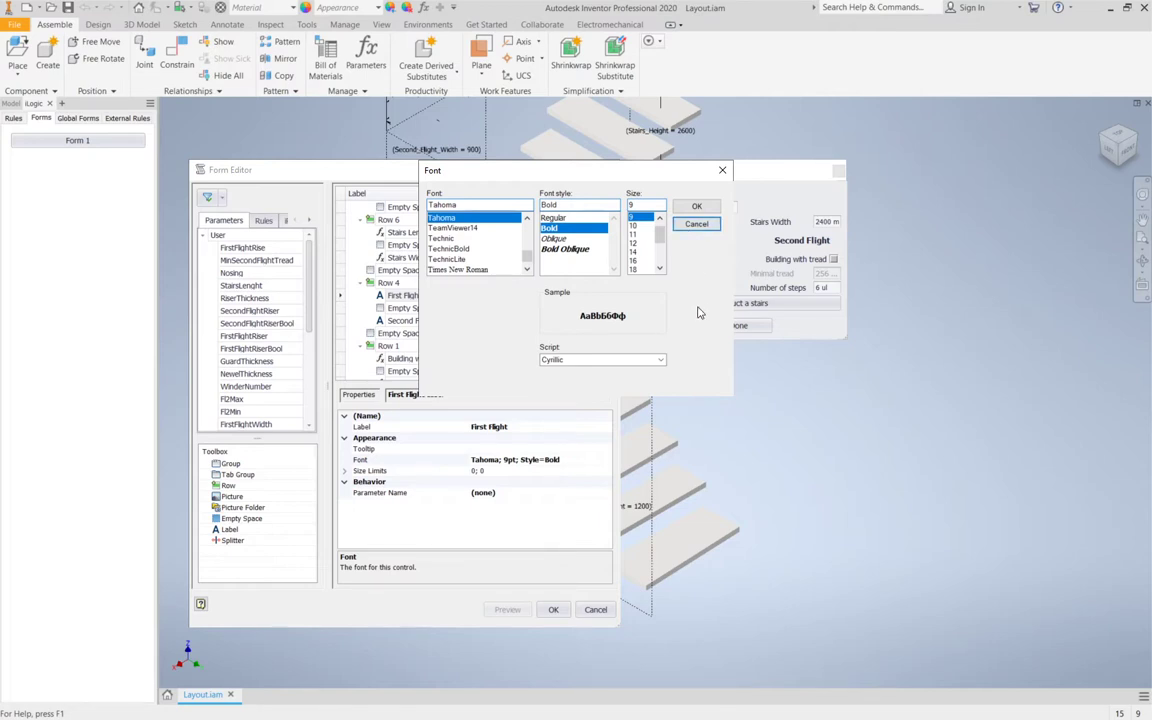
left_click(696, 223)
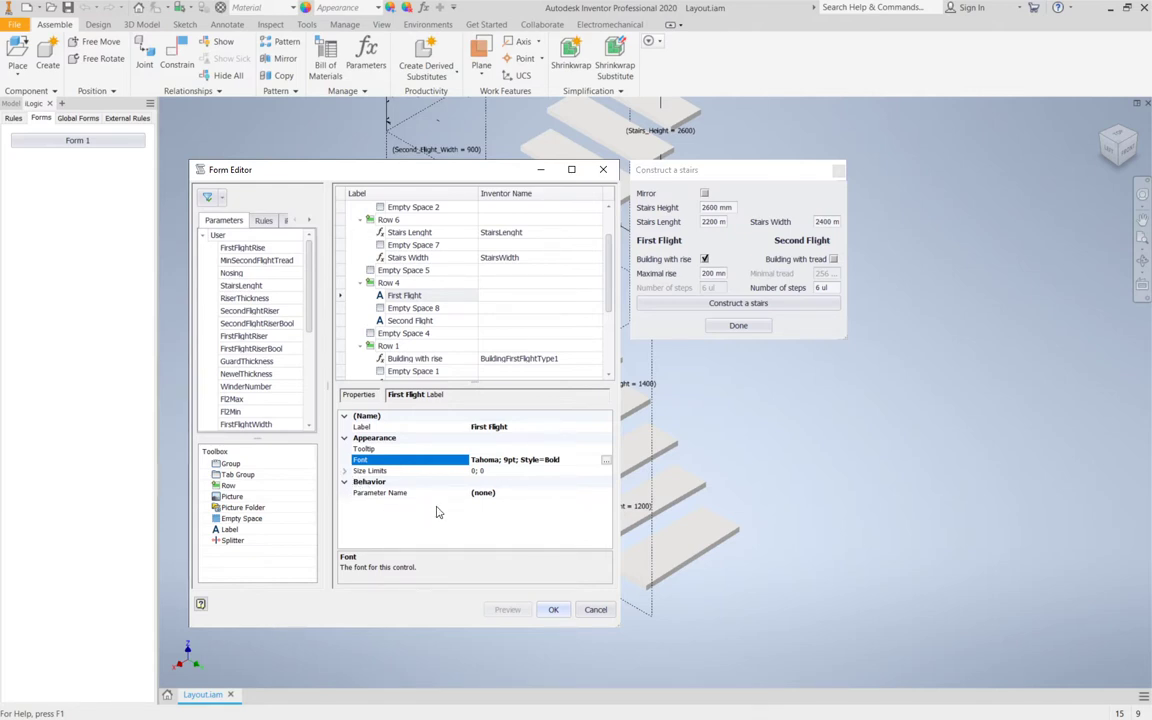
left_click(497, 492)
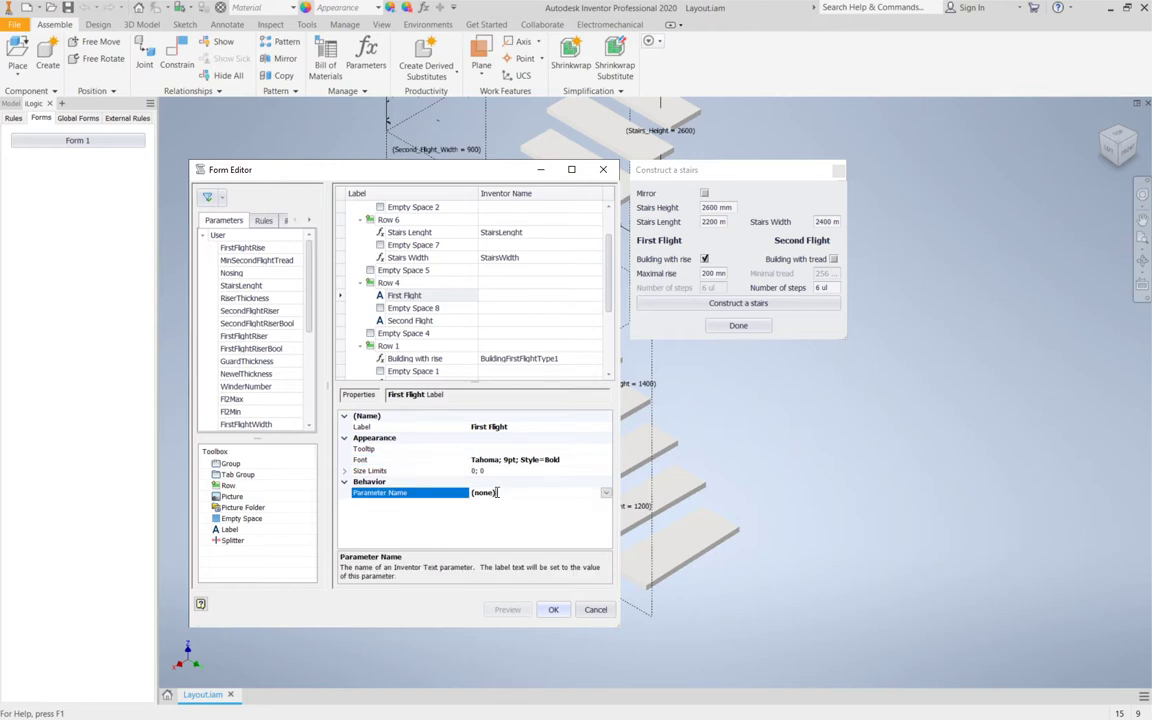
left_click(606, 493)
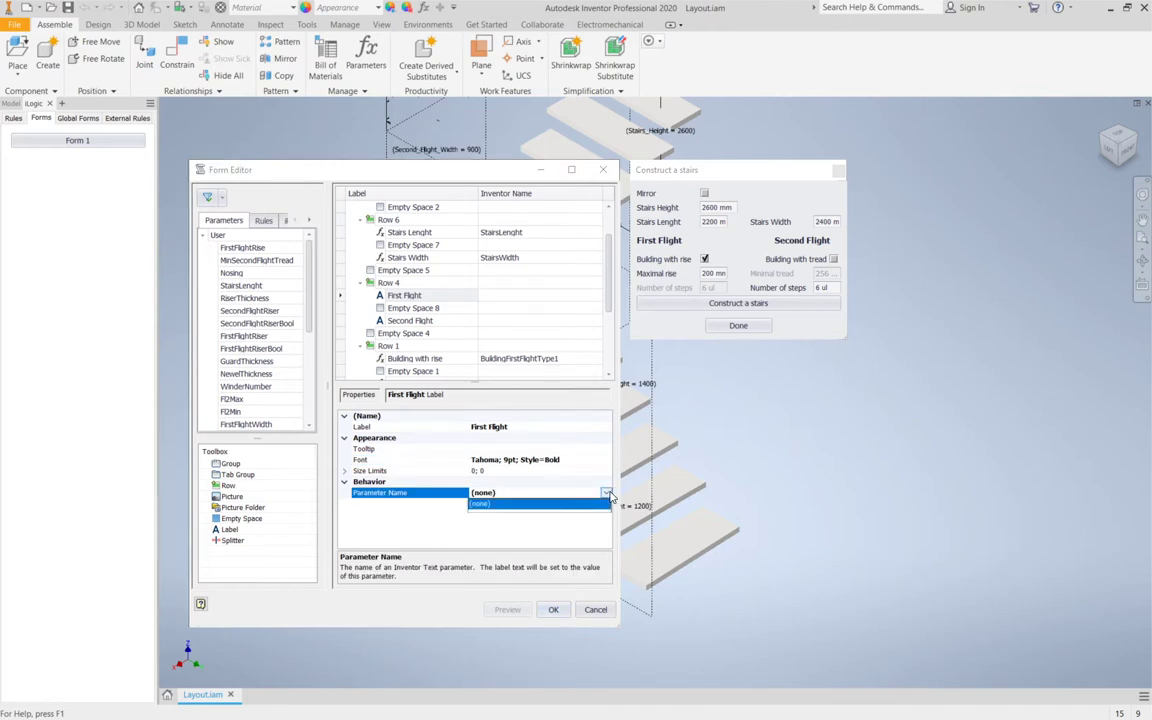
left_click(608, 494)
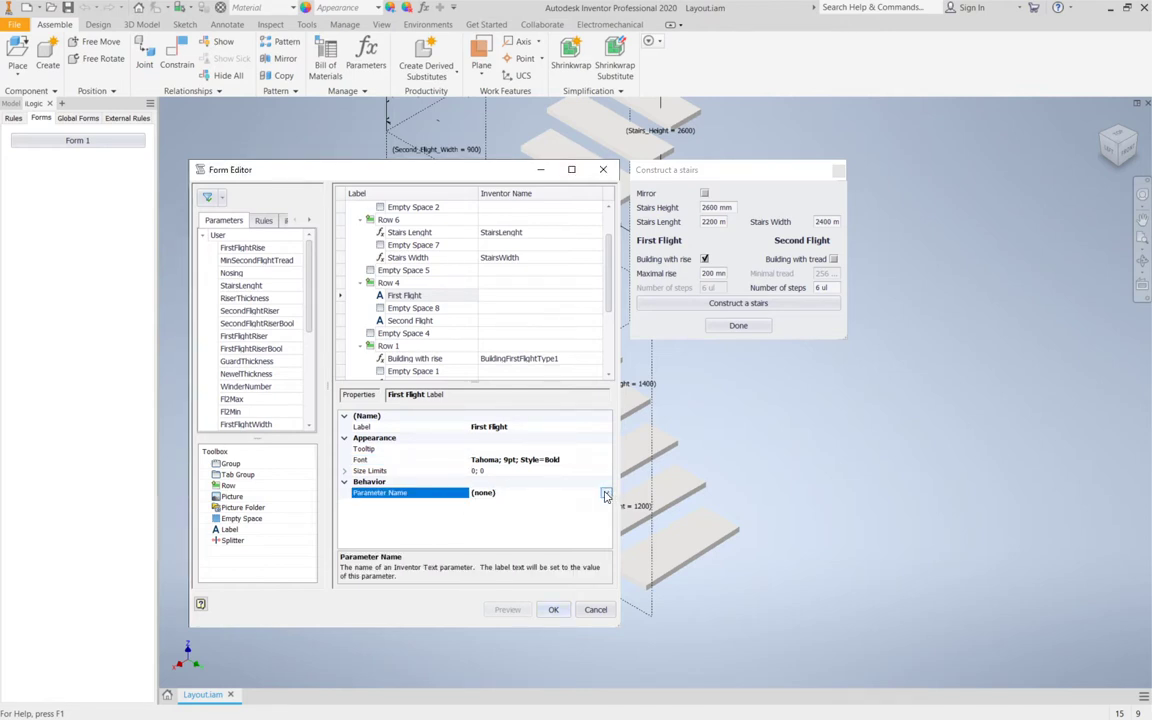
left_click(427, 510)
Accept the form edits and open the Construct a stairs rule at the first flight's Else line, with the user parameters listed.
left_click(551, 609)
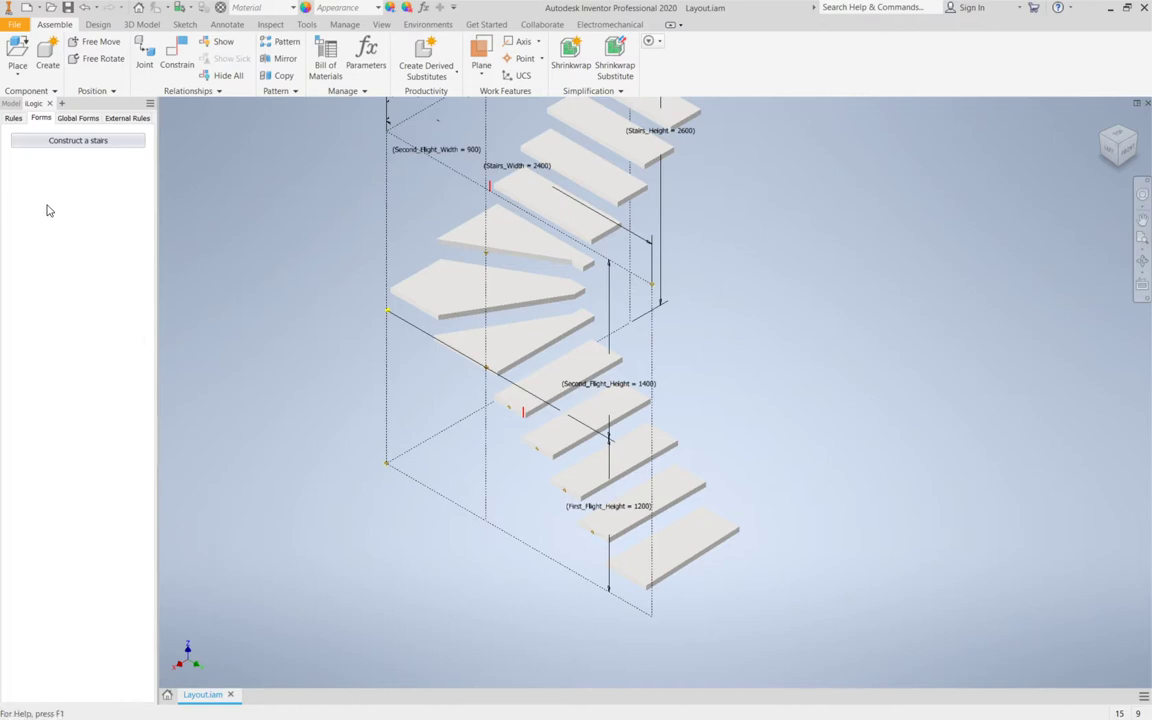
left_click(12, 118)
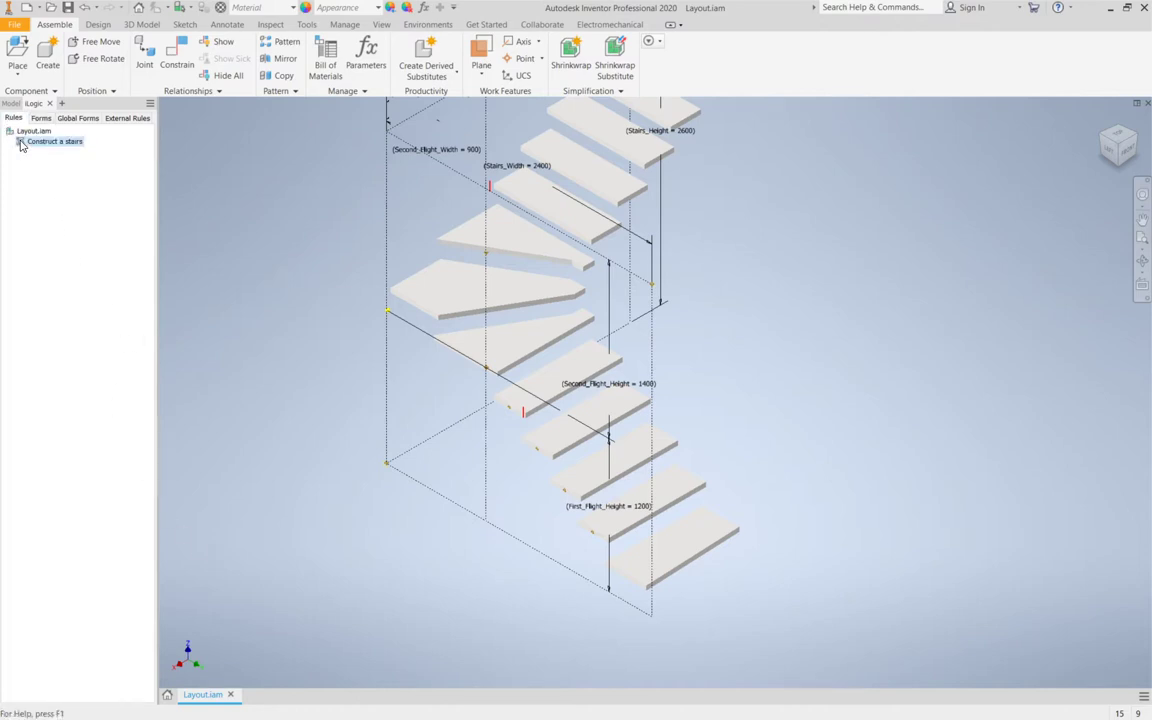
double_click(21, 143)
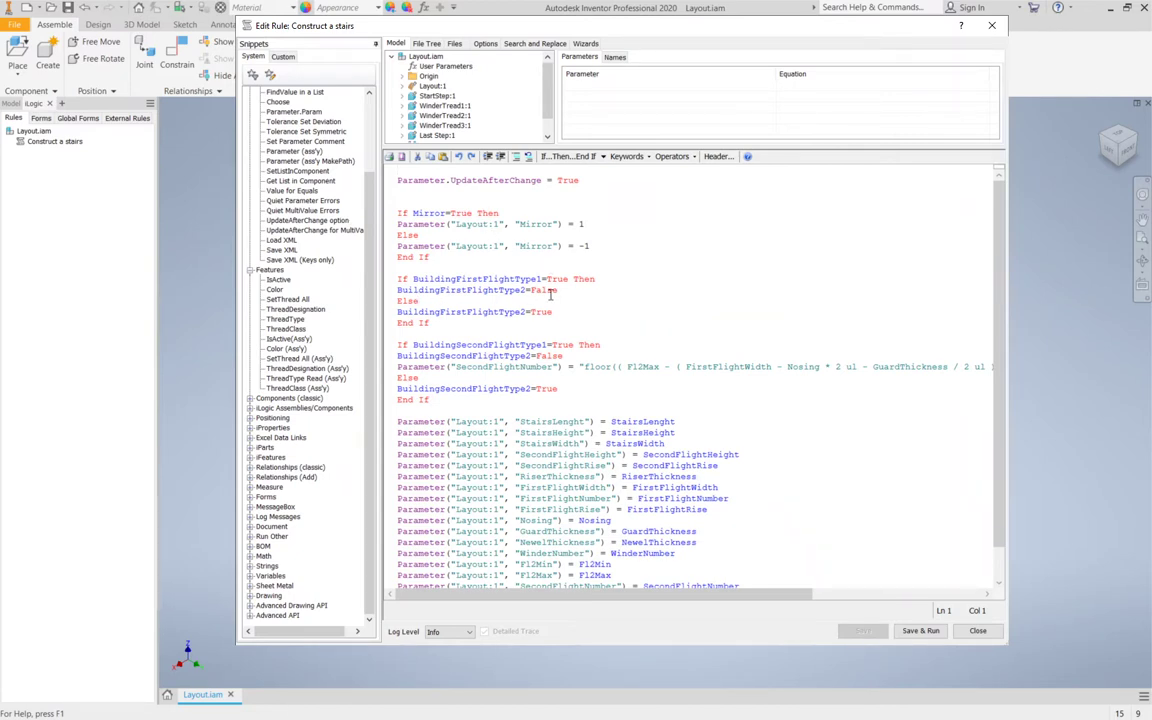
left_click(399, 300)
left_click(446, 66)
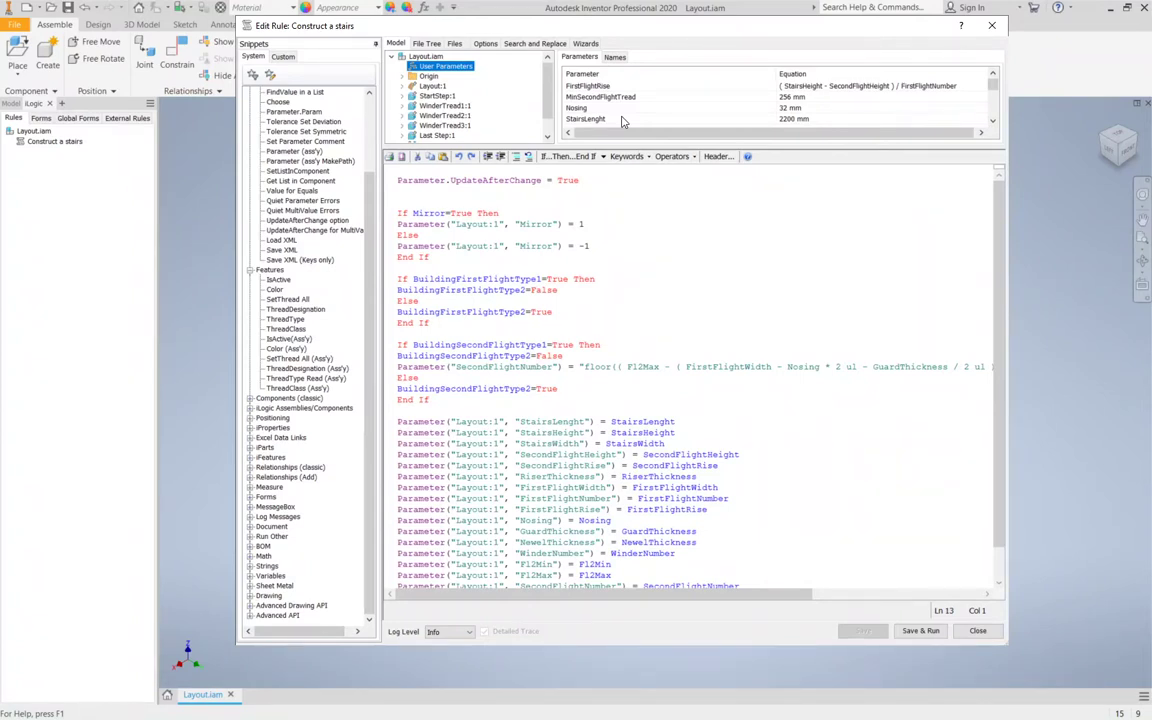
scroll(622, 121, "down", 3)
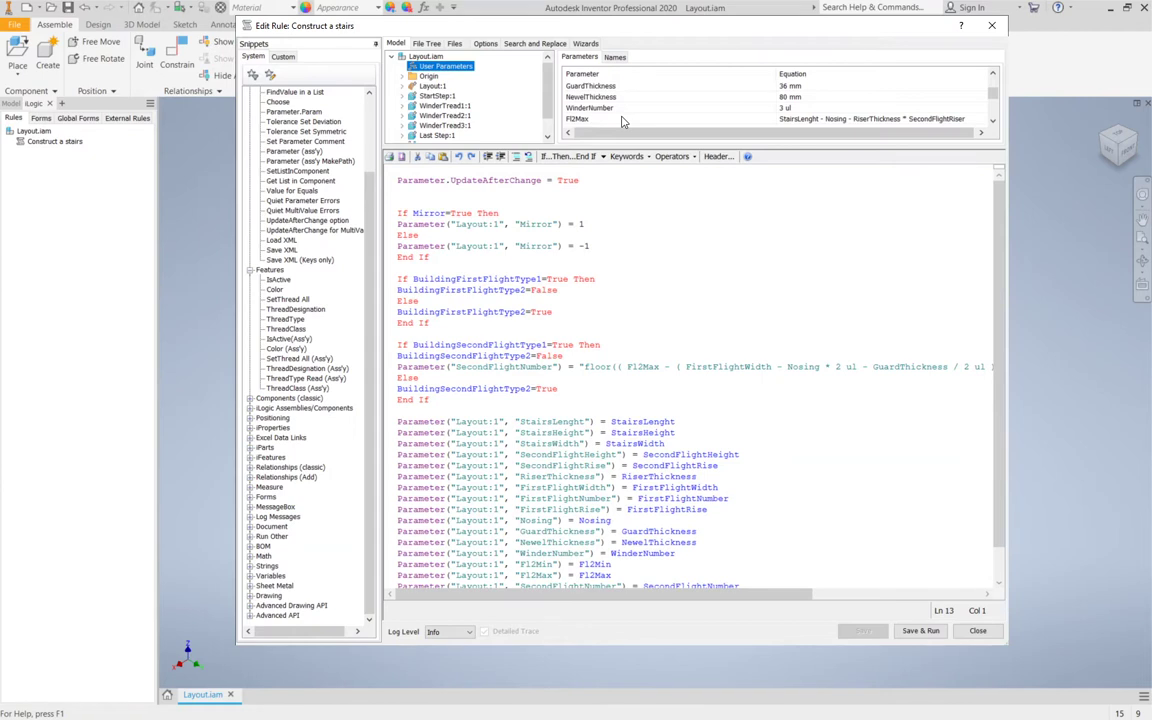
scroll(622, 121, "down", 3)
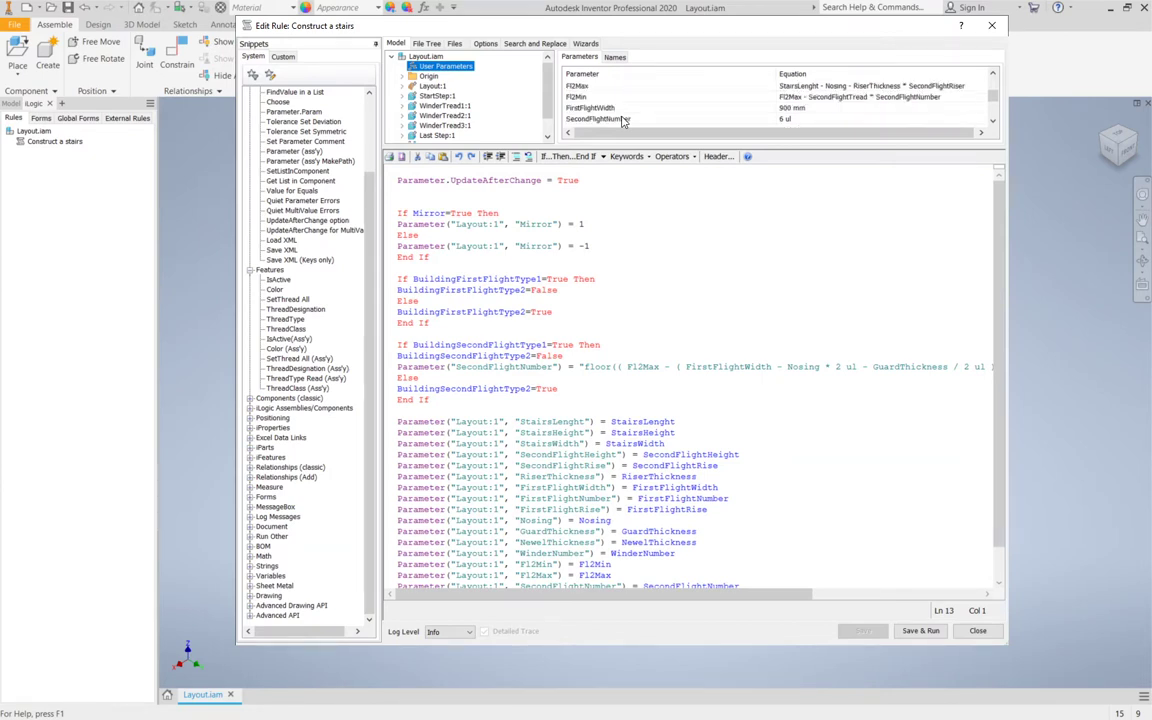
scroll(622, 121, "down", 3)
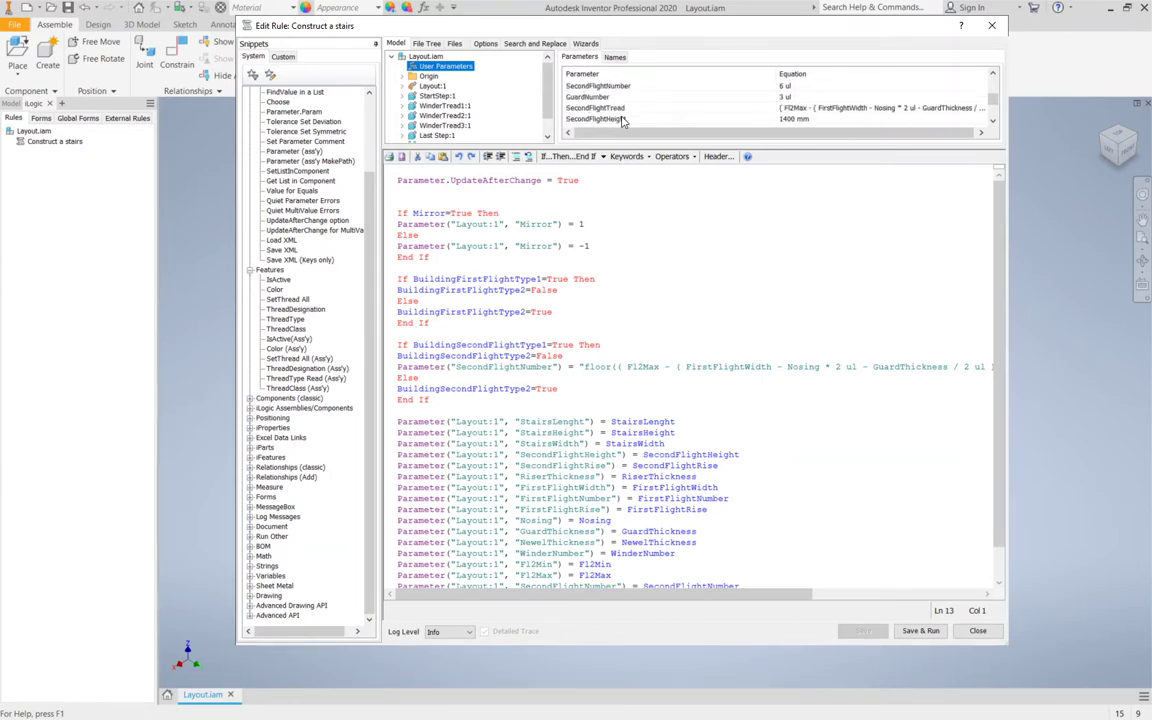
scroll(622, 121, "down", 3)
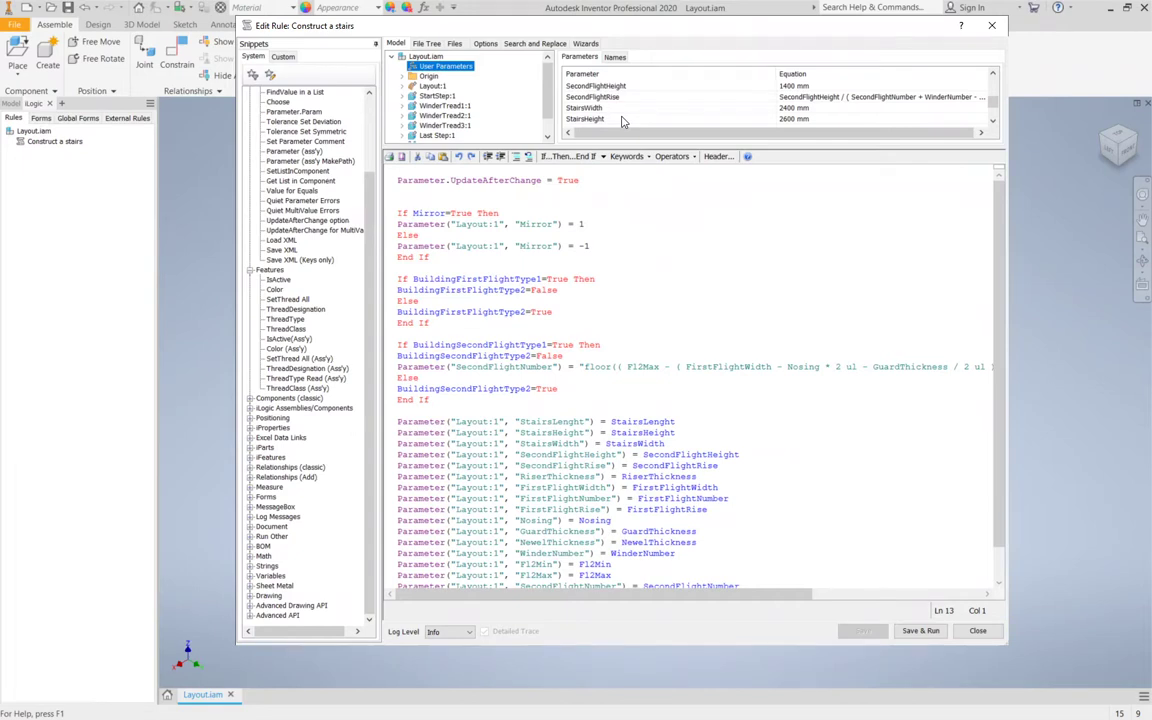
scroll(622, 121, "down", 3)
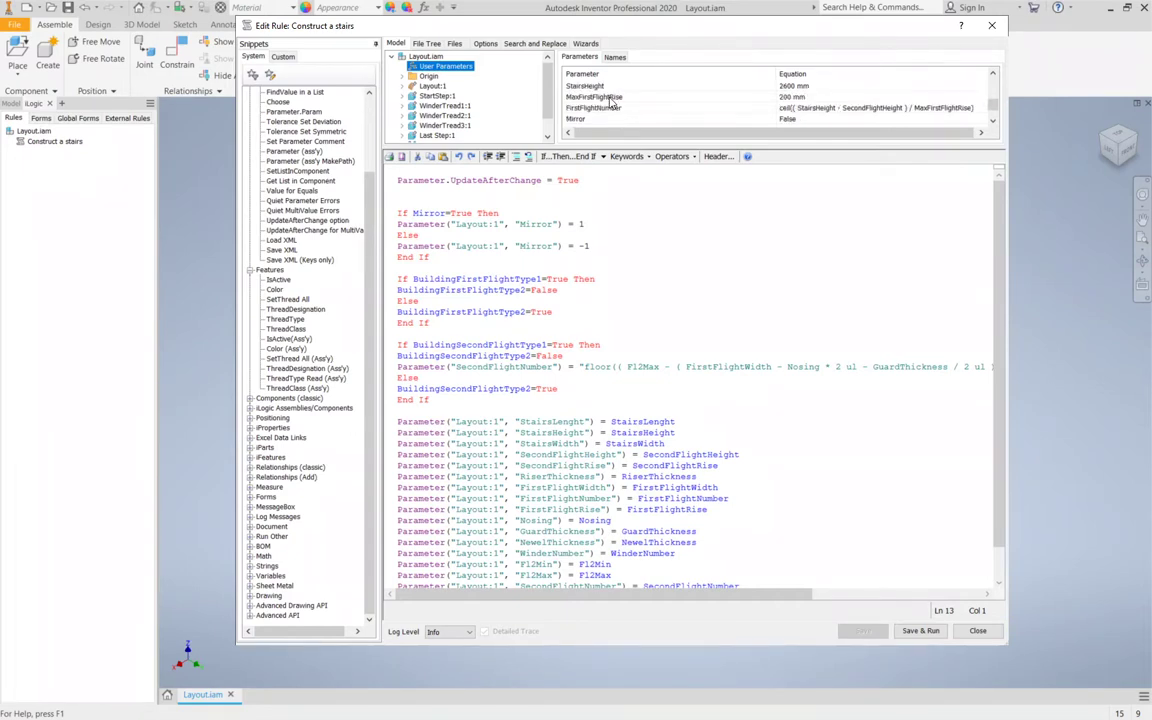
left_click(611, 99)
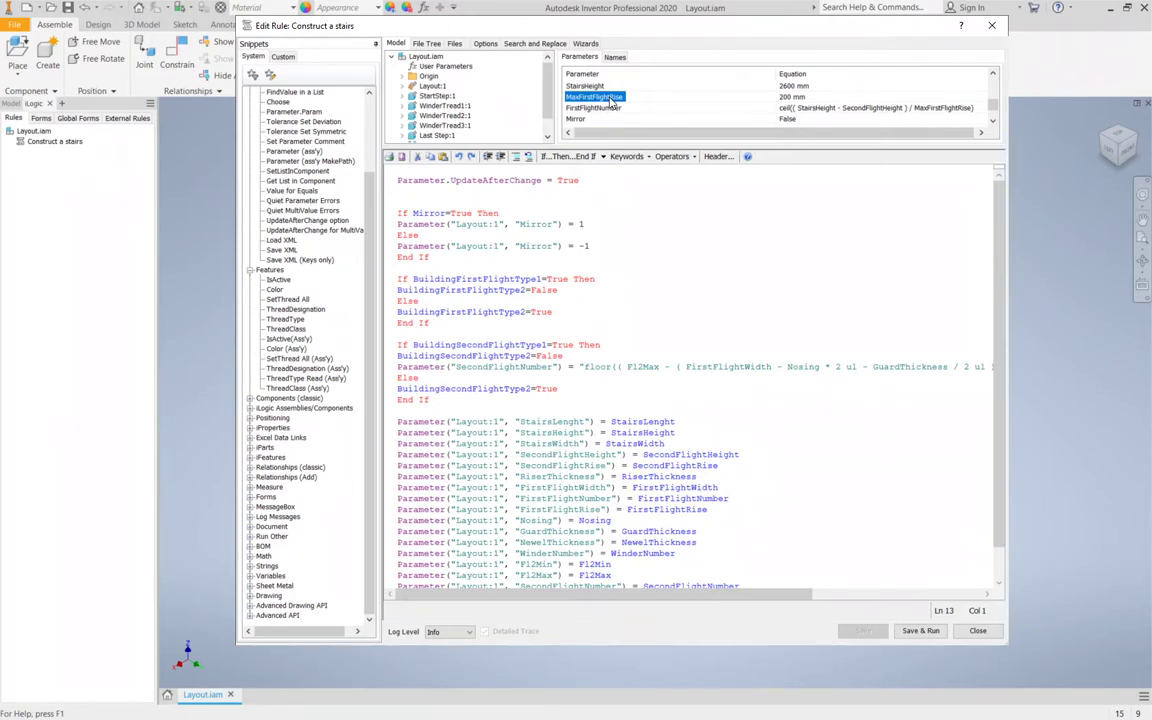
right_click(611, 100)
left_click(640, 104)
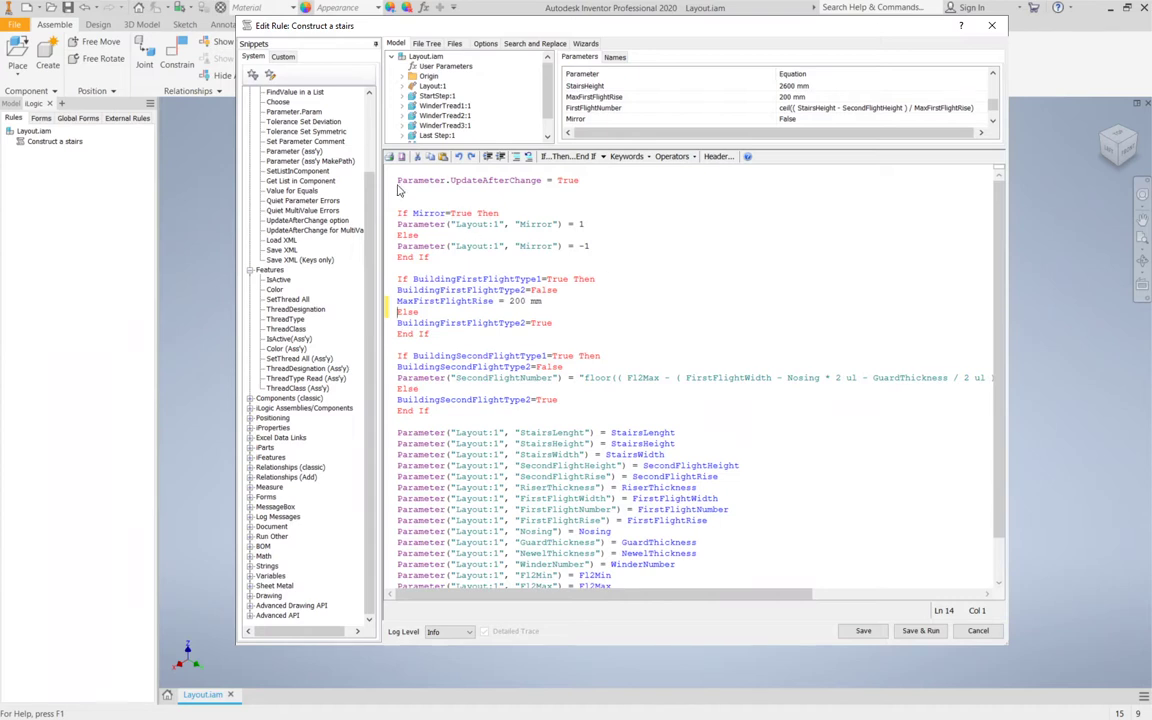
left_click(458, 158)
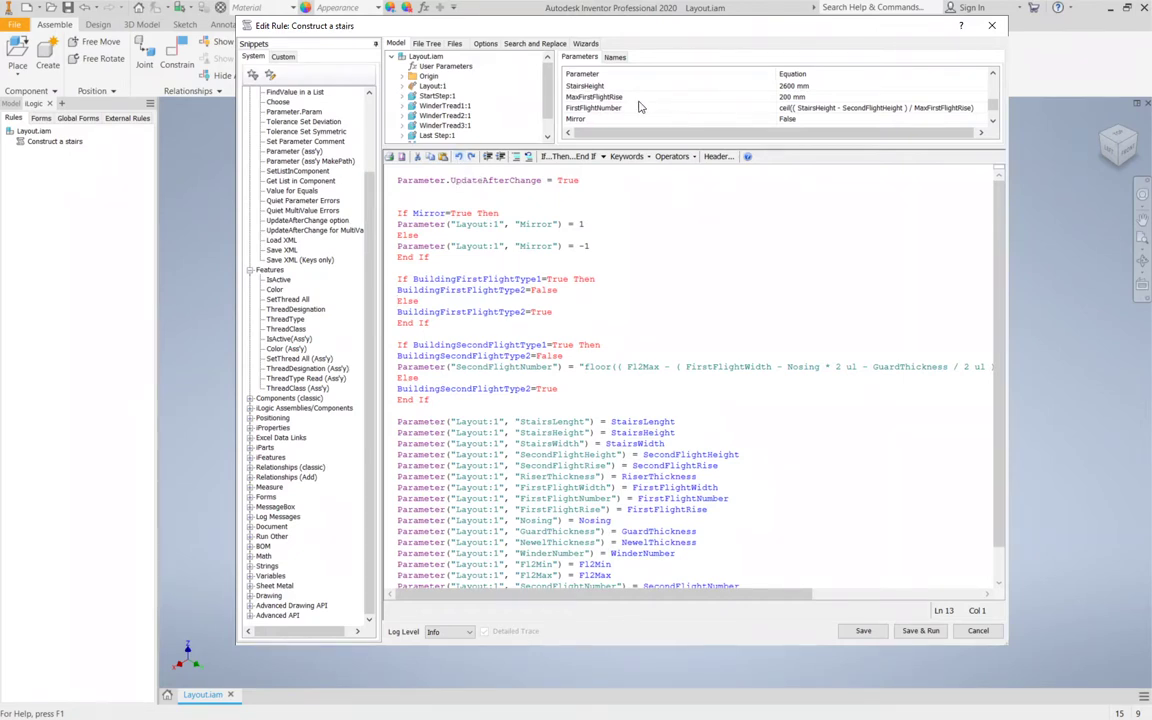
Capture FirstFlightNumber = Ceil((StairsHeight - SecondFlightHeight) / MaxFirstFlightRise) into the rule above Else in the BuildingFirstFlightType1 condition.
scroll(641, 107, "down", 1)
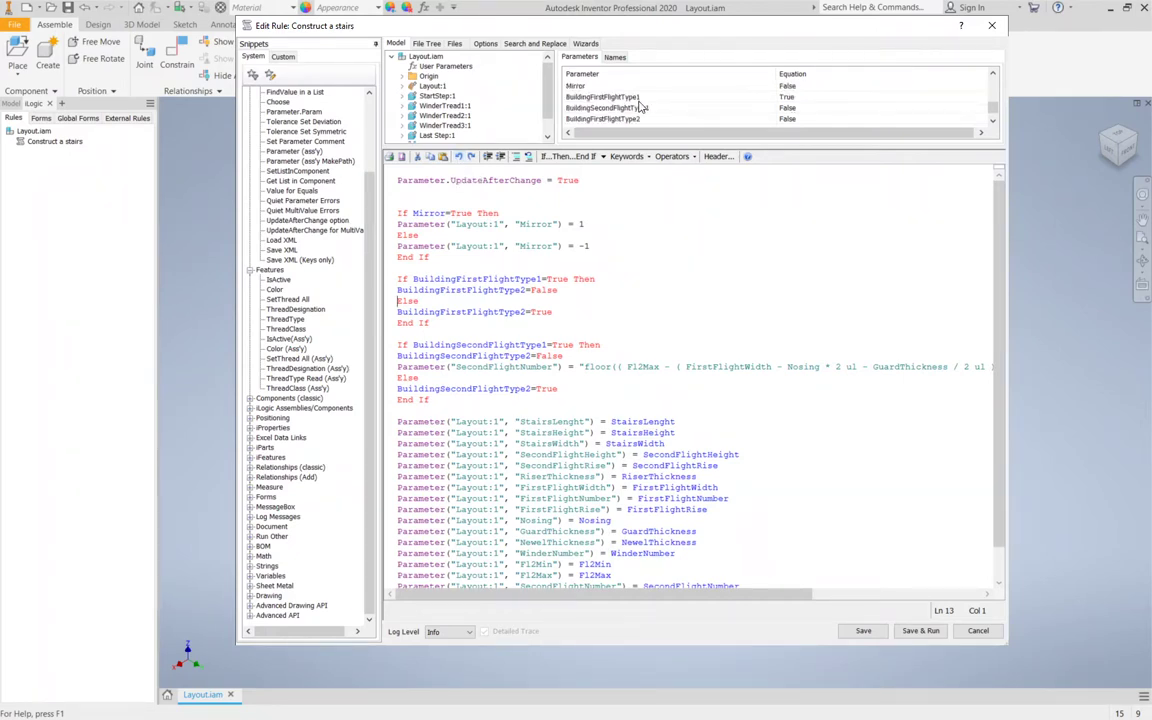
scroll(641, 107, "down", 1)
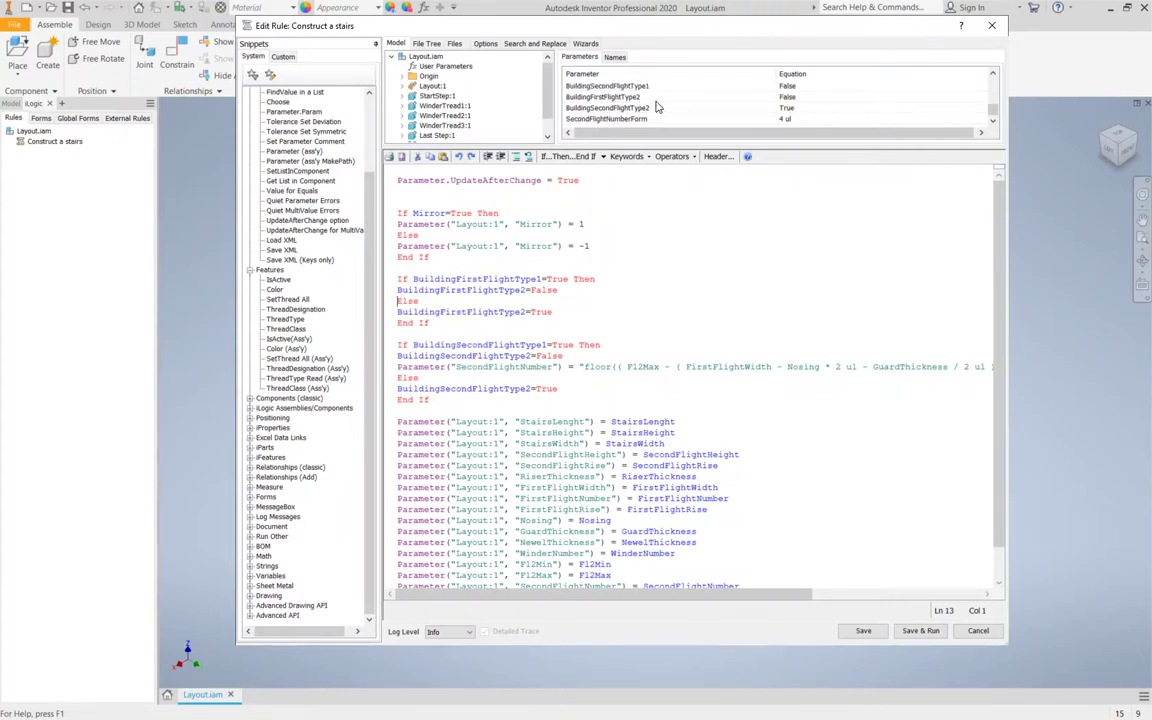
scroll(679, 107, "up", 1)
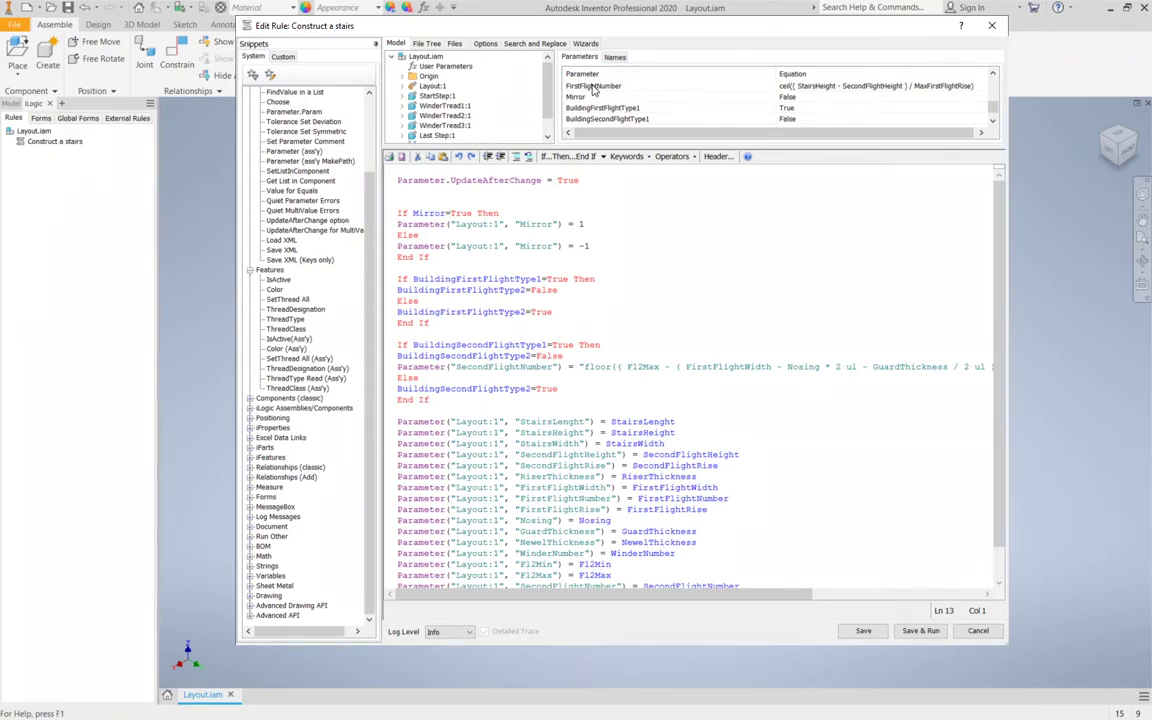
left_click(594, 87)
left_click(398, 300)
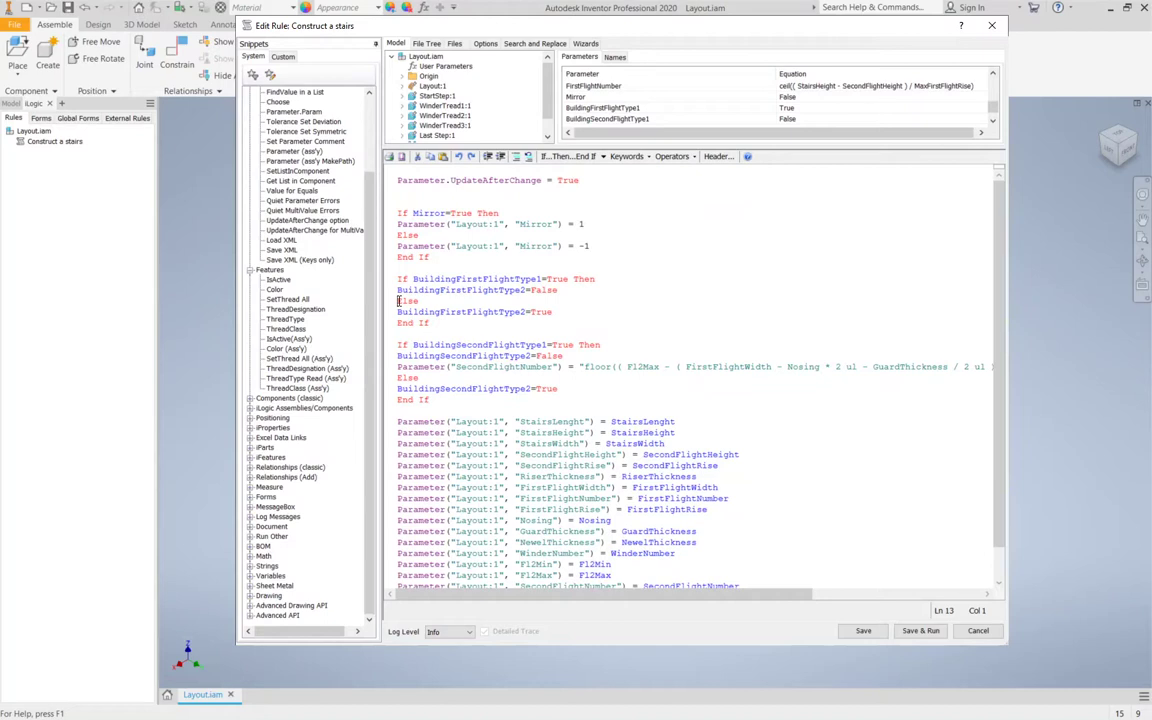
right_click(593, 88)
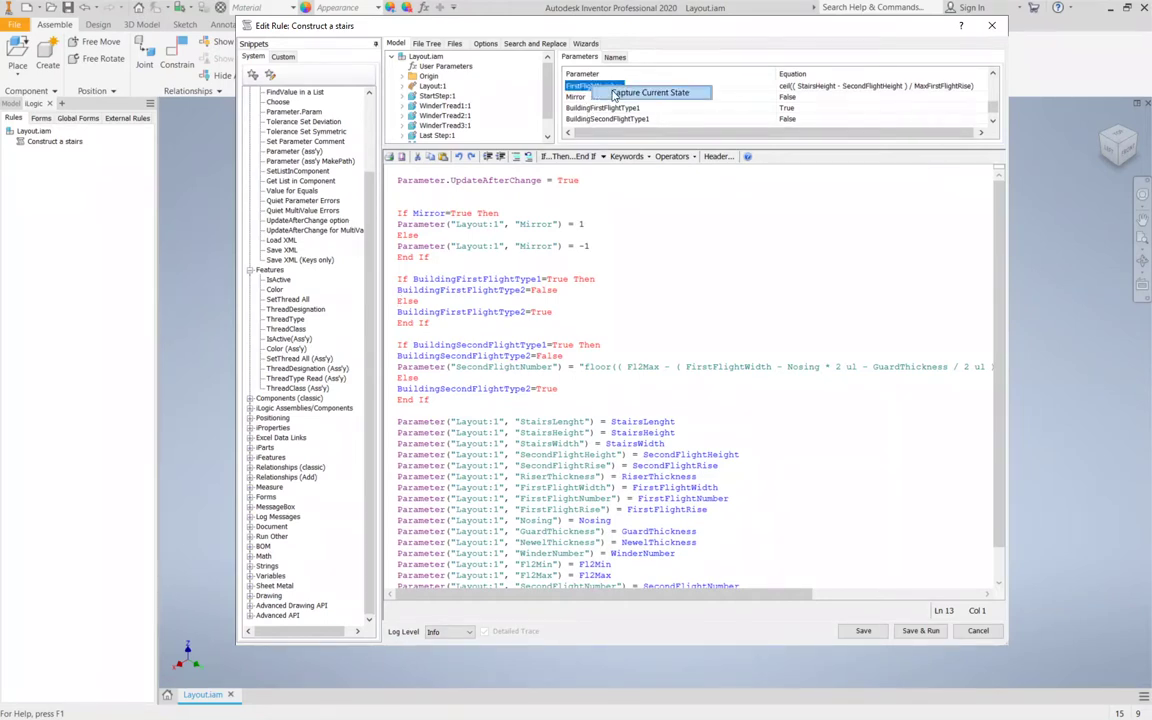
left_click(612, 93)
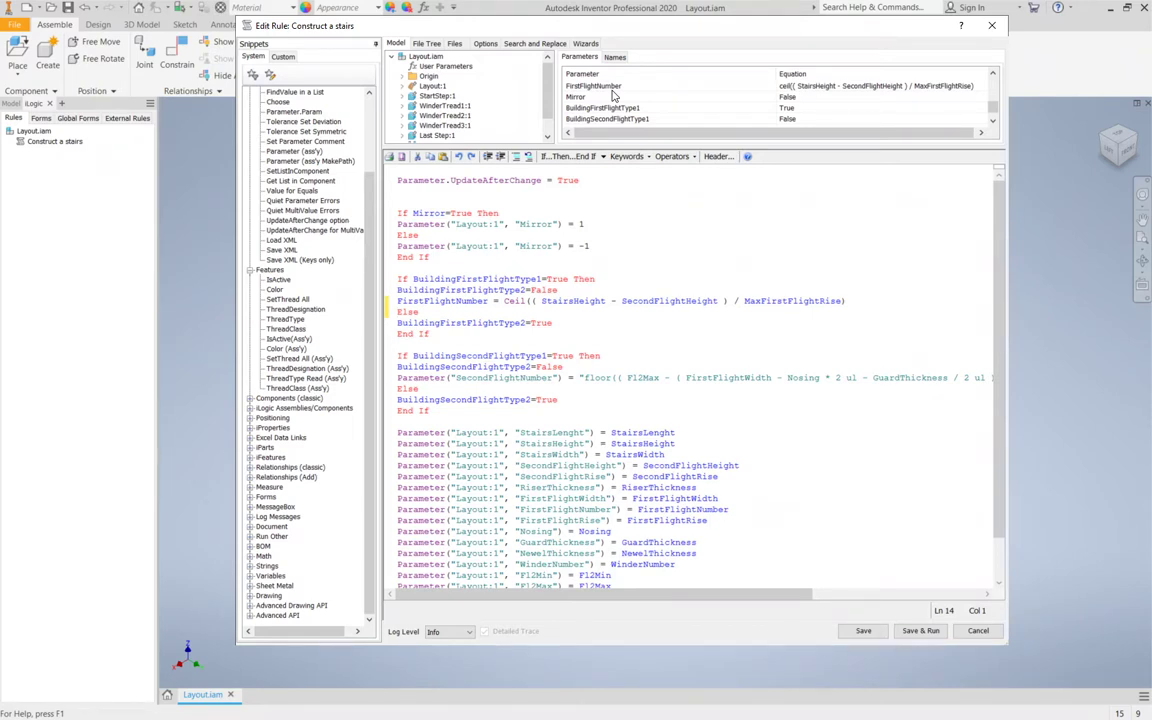
Save and run the edited Construct a stairs rule.
left_click(605, 87)
right_click(613, 93)
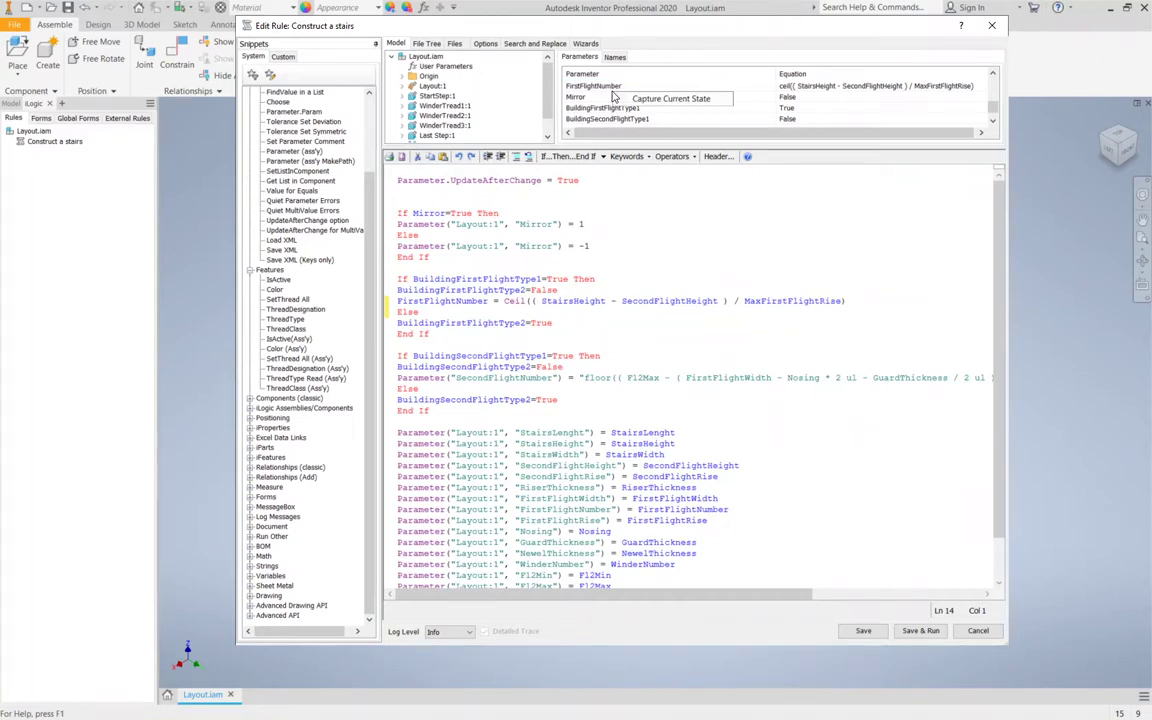
left_click(678, 200)
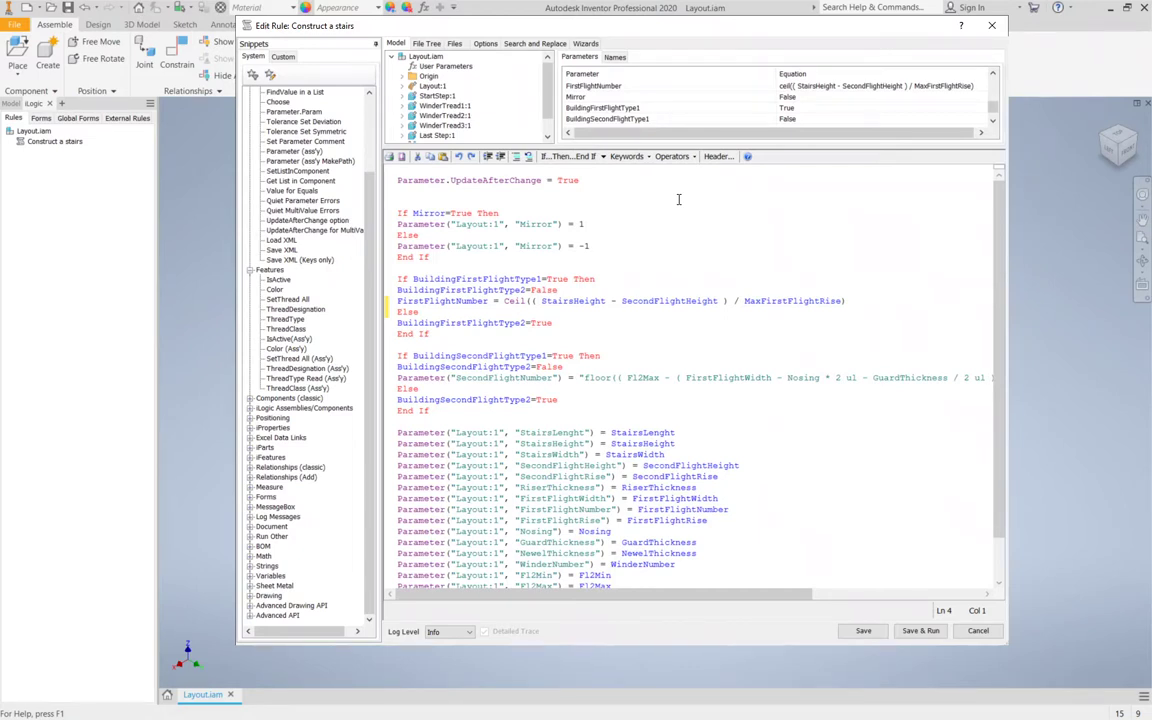
left_click(907, 636)
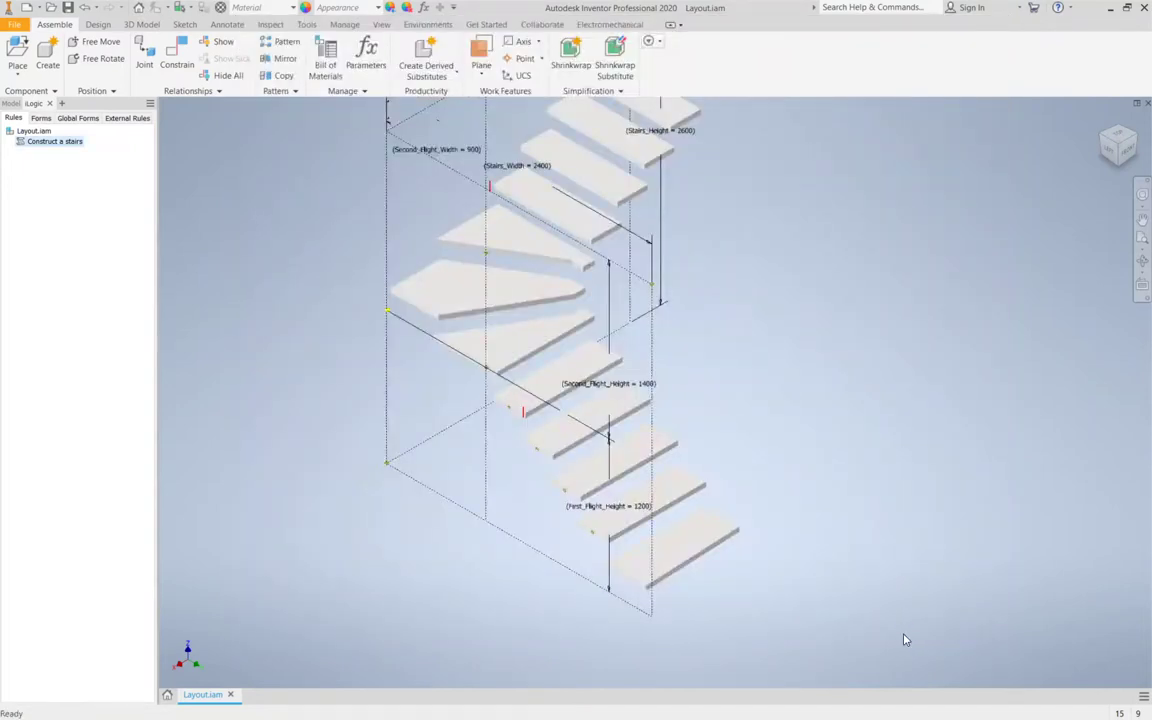
Open the Construct a stairs form for editing and collapse all of its rows except Row 3.
left_click(41, 119)
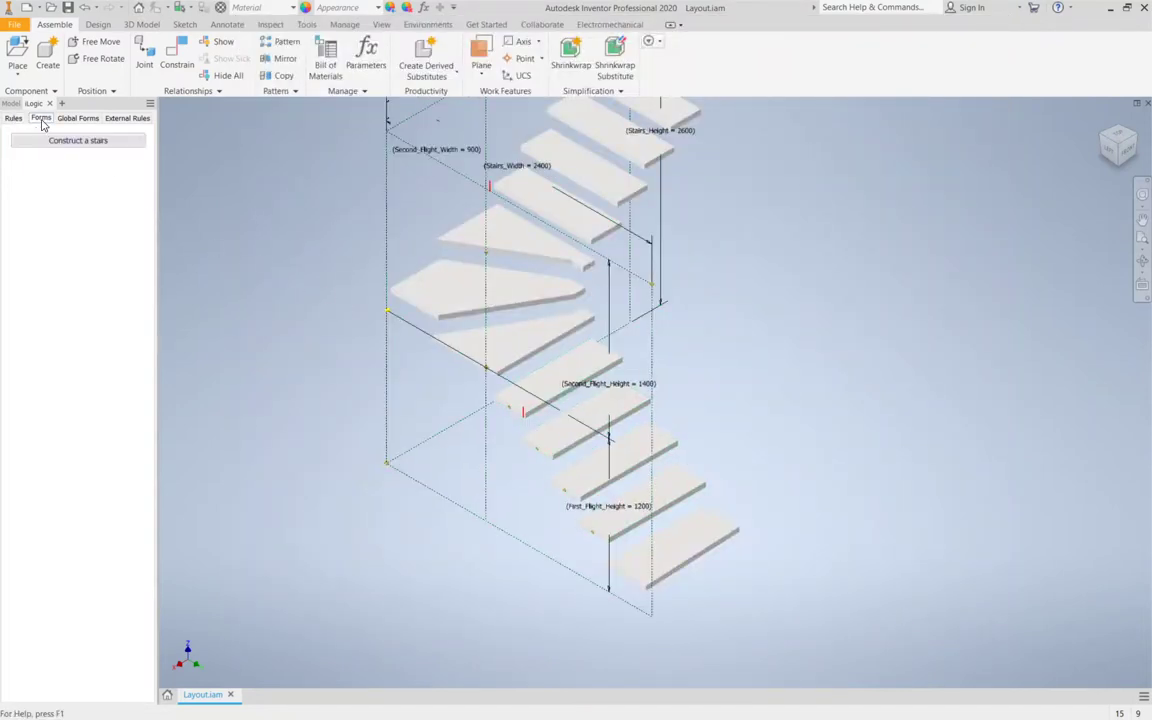
right_click(44, 143)
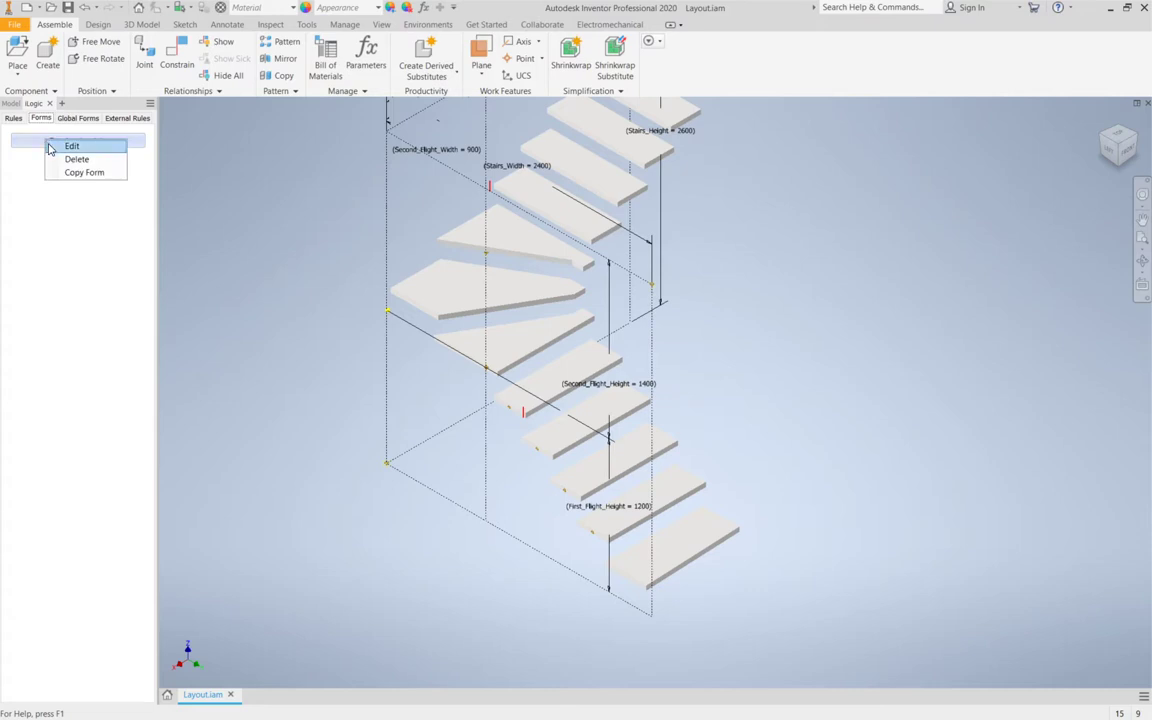
left_click(56, 148)
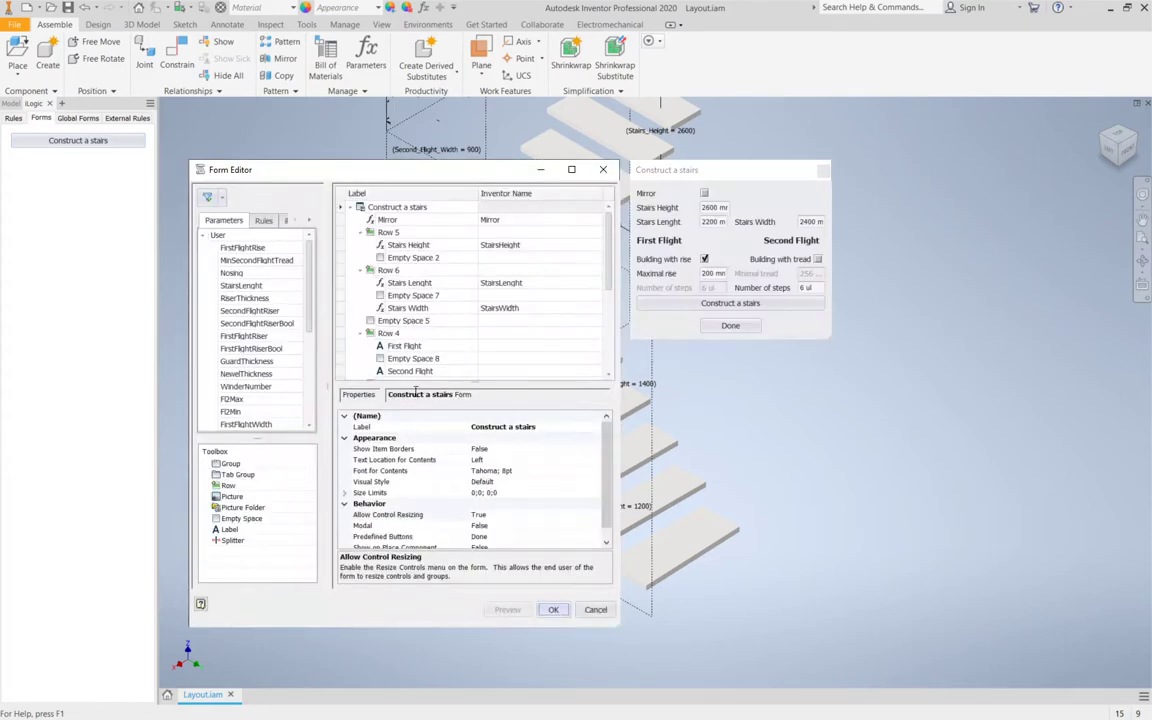
scroll(432, 358, "down", 5)
scroll(432, 358, "up", 1)
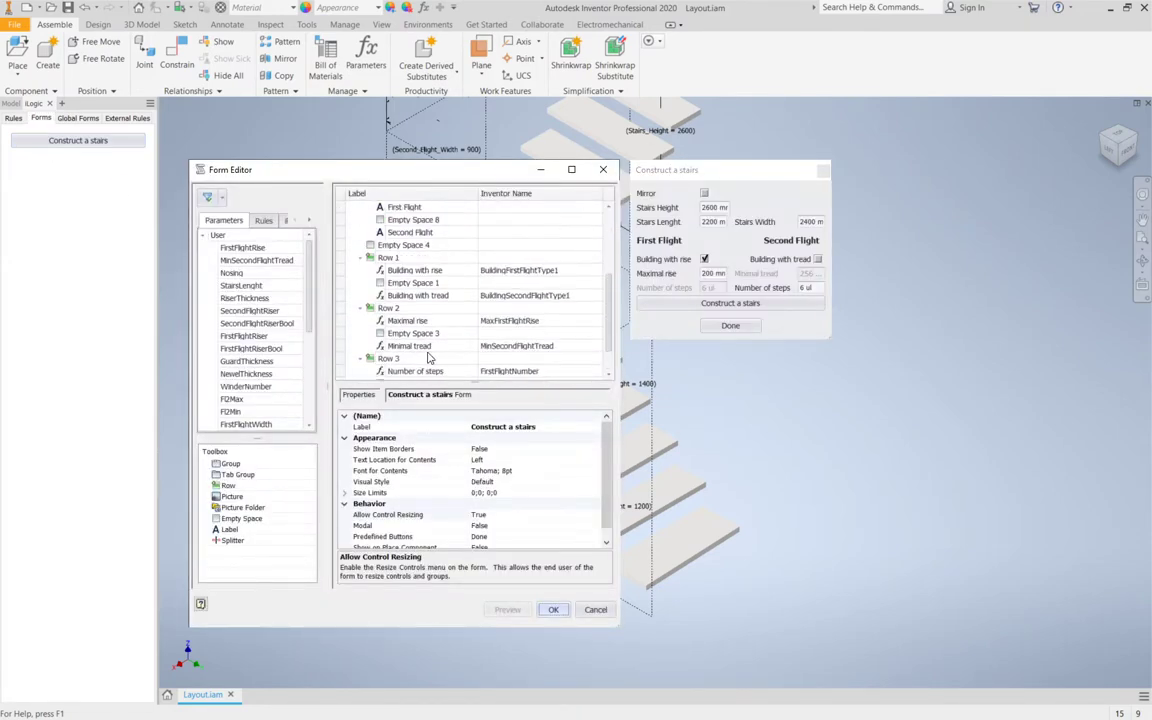
left_click(361, 308)
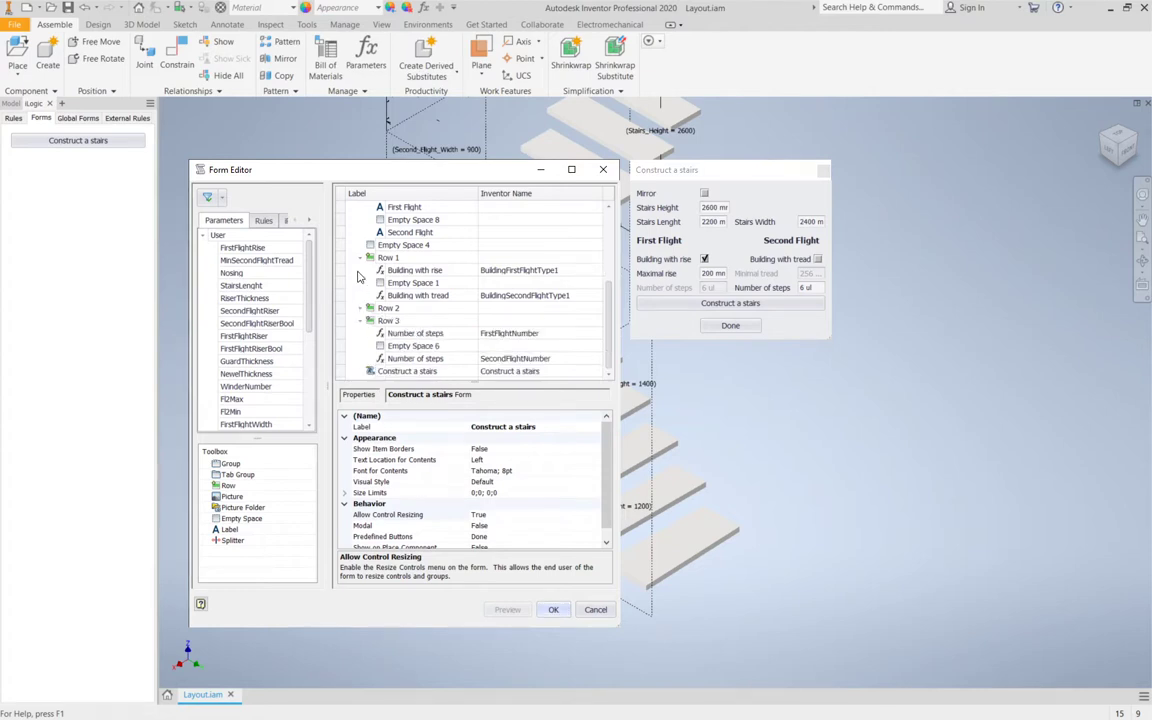
left_click(361, 257)
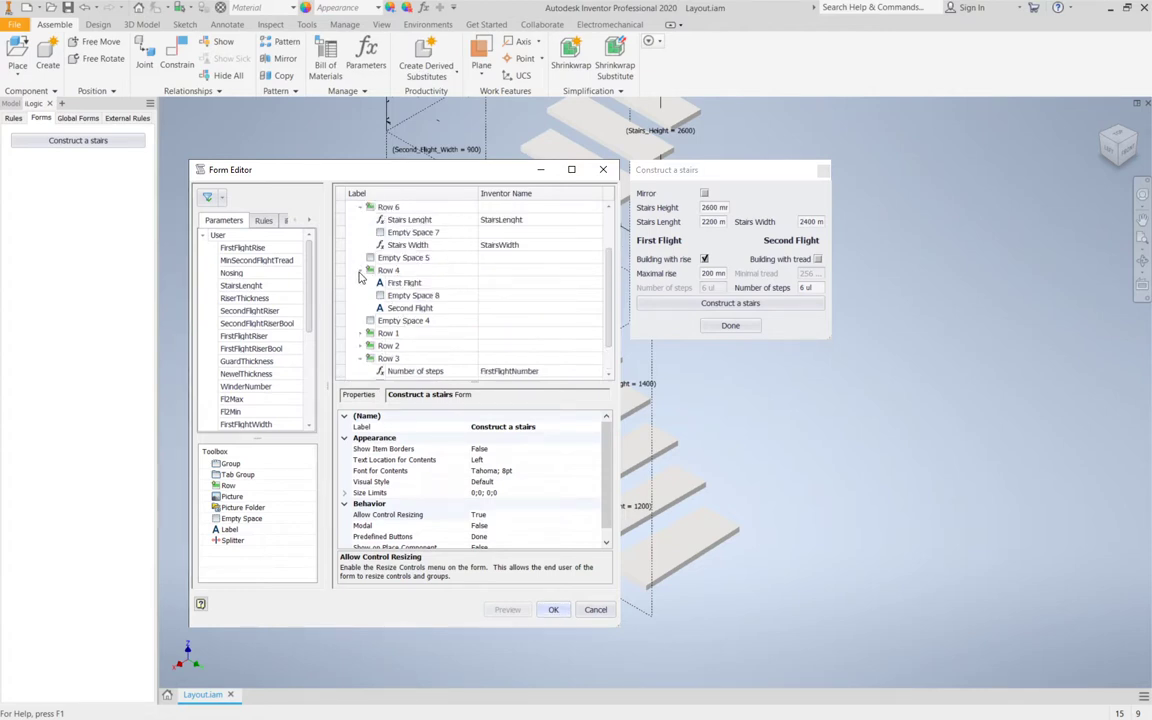
left_click(361, 270)
left_click(361, 207)
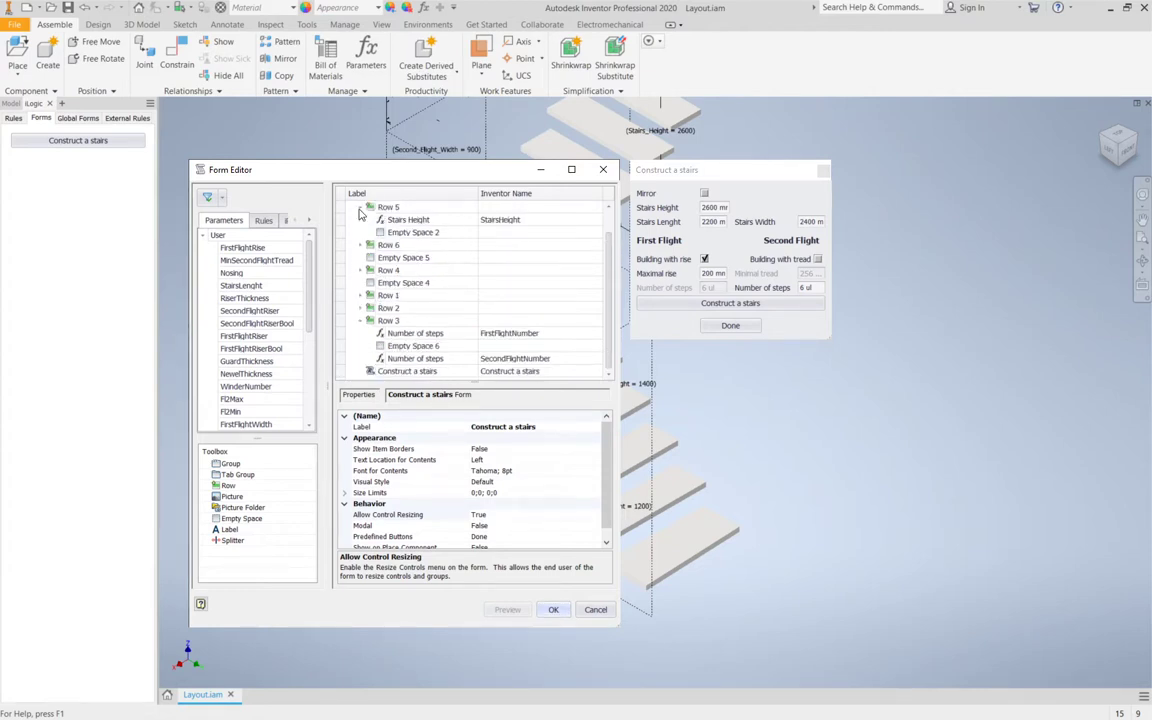
left_click(361, 209)
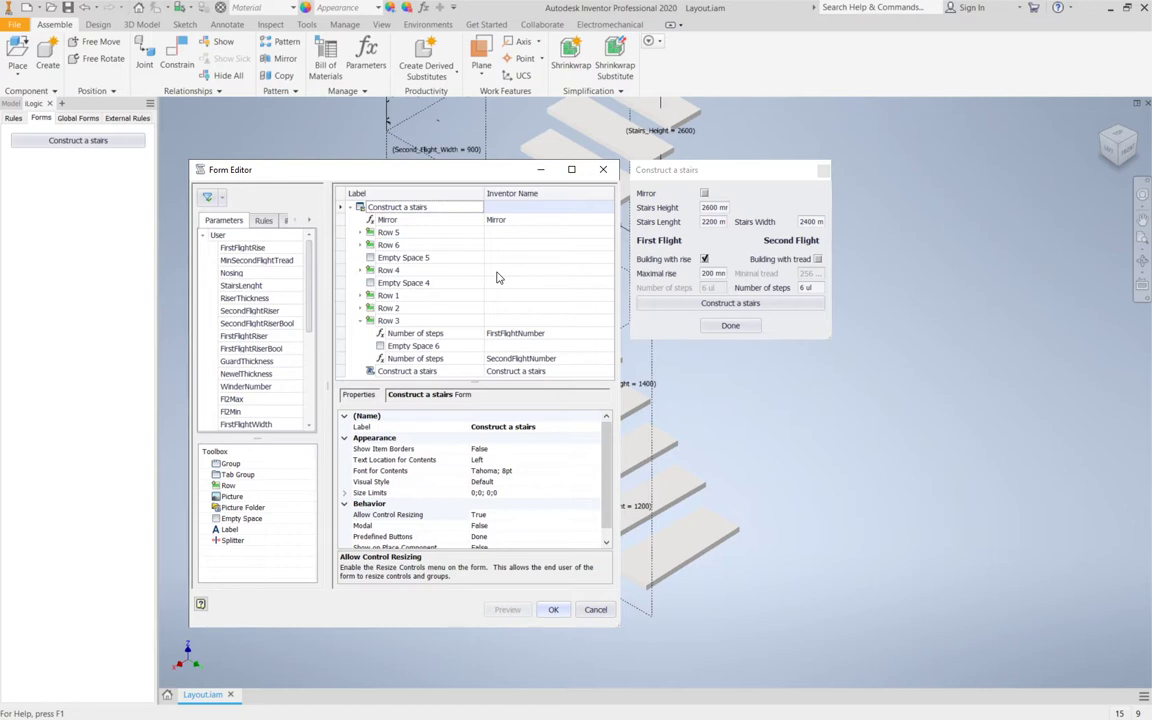
Check the ReadOnly property of the first flight's Number of steps field, delete that field from Row 3, and accept the form edits.
double_click(405, 335)
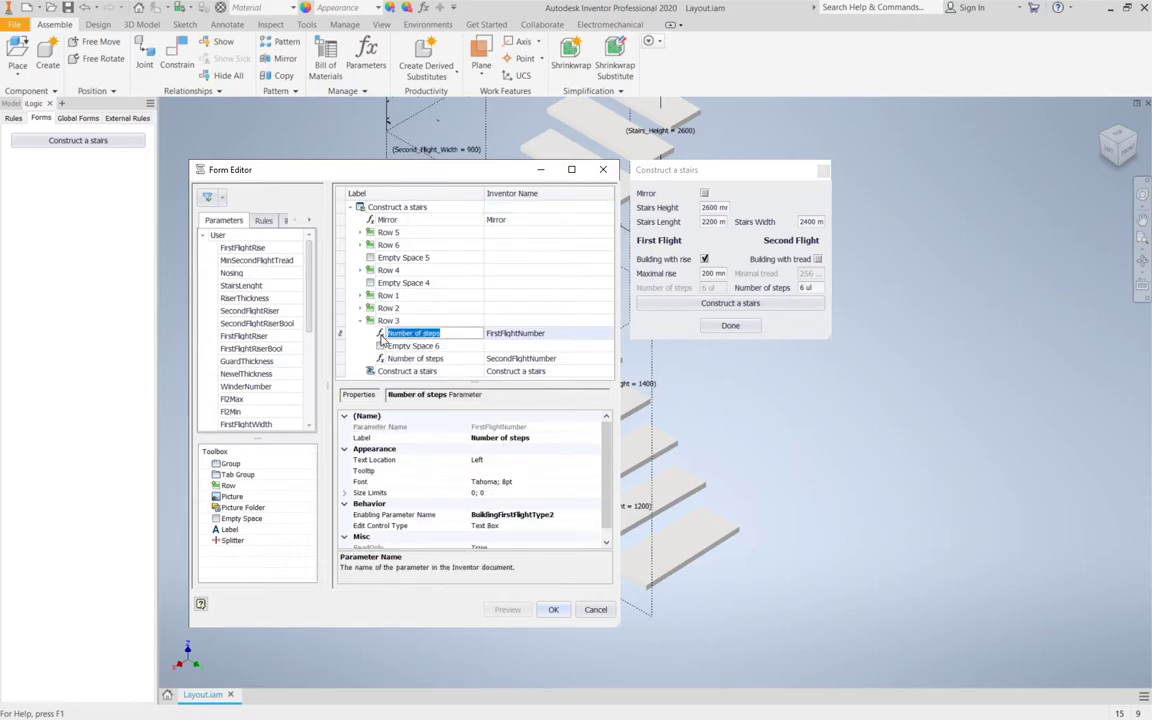
key("Return")
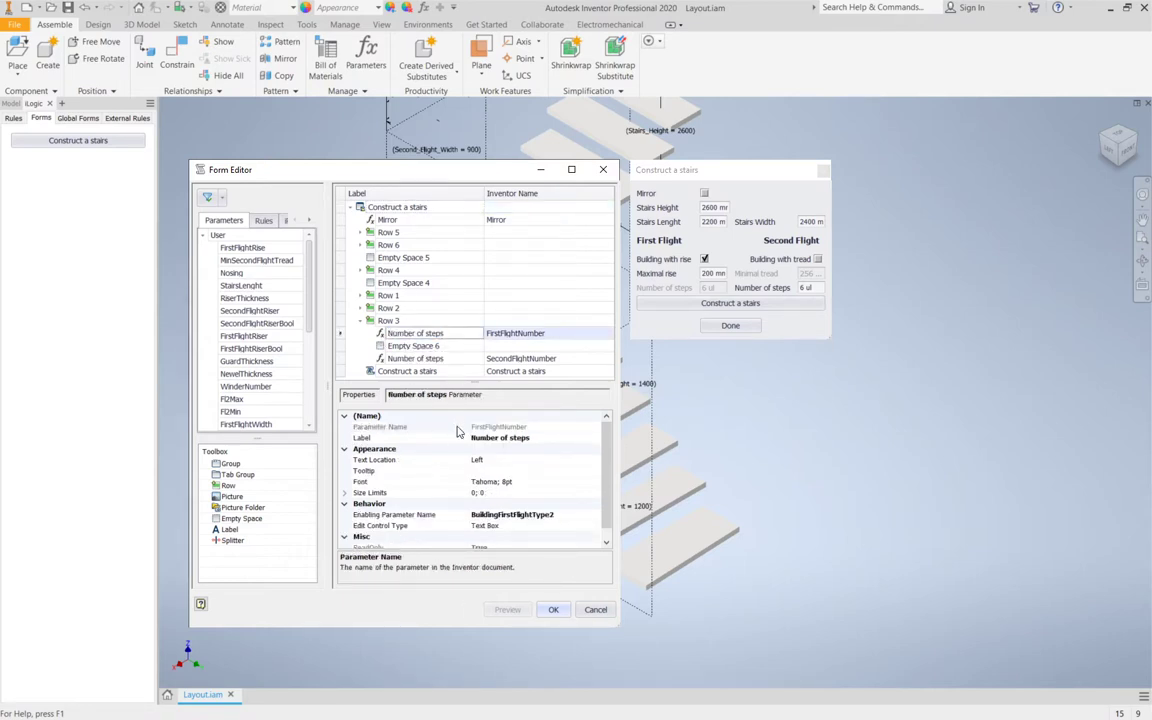
scroll(405, 472, "down", 1)
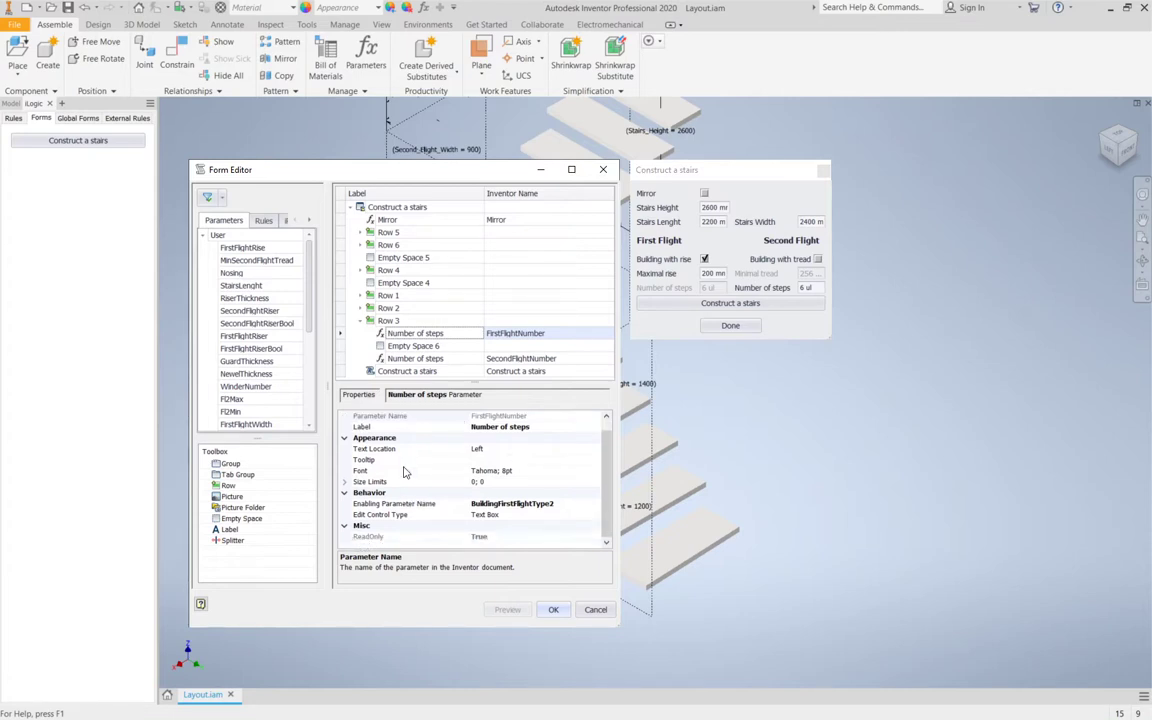
left_click(482, 537)
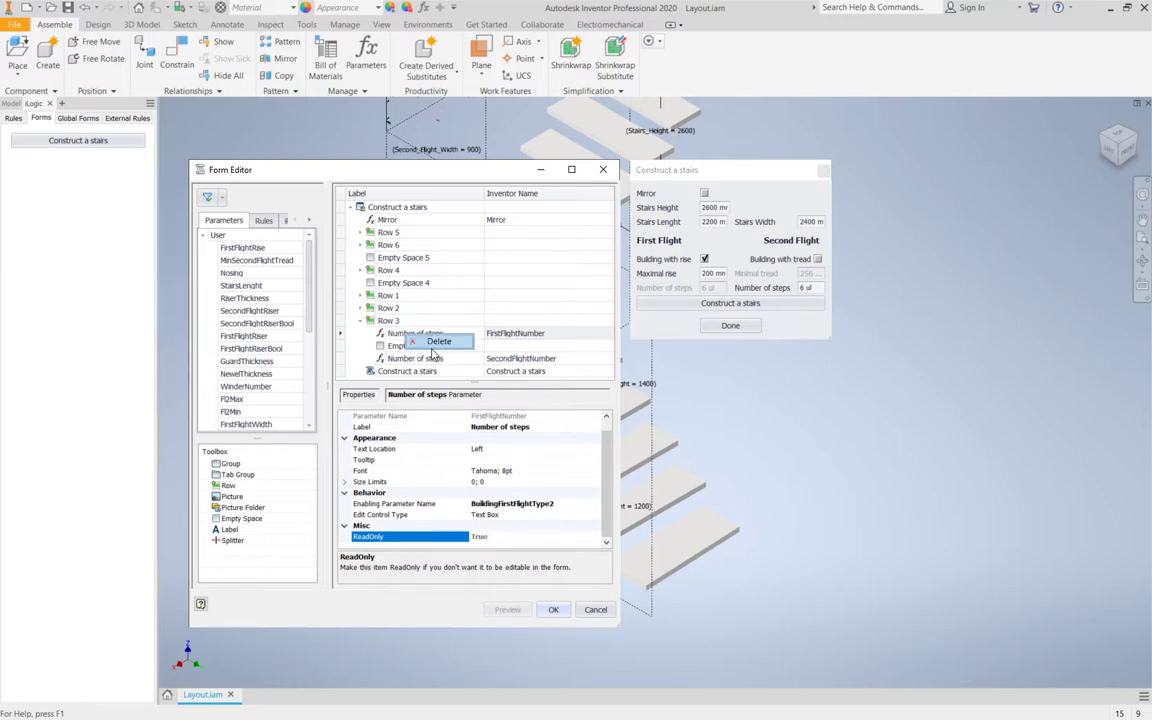
key("Delete")
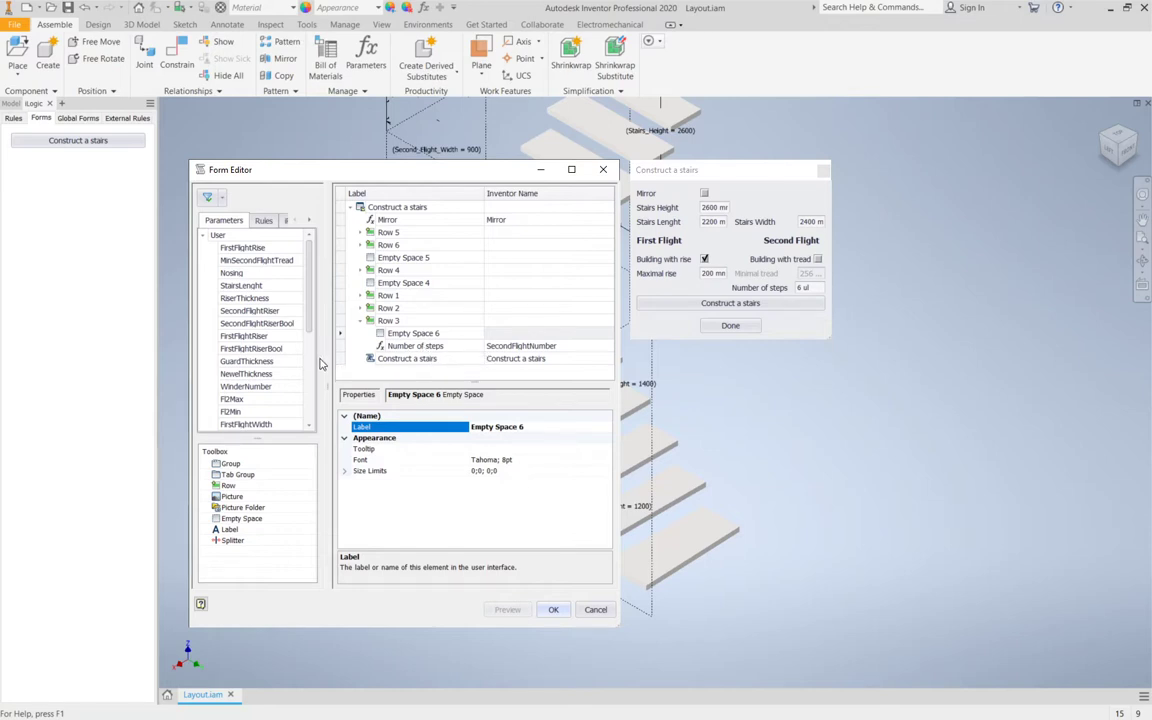
left_click(553, 609)
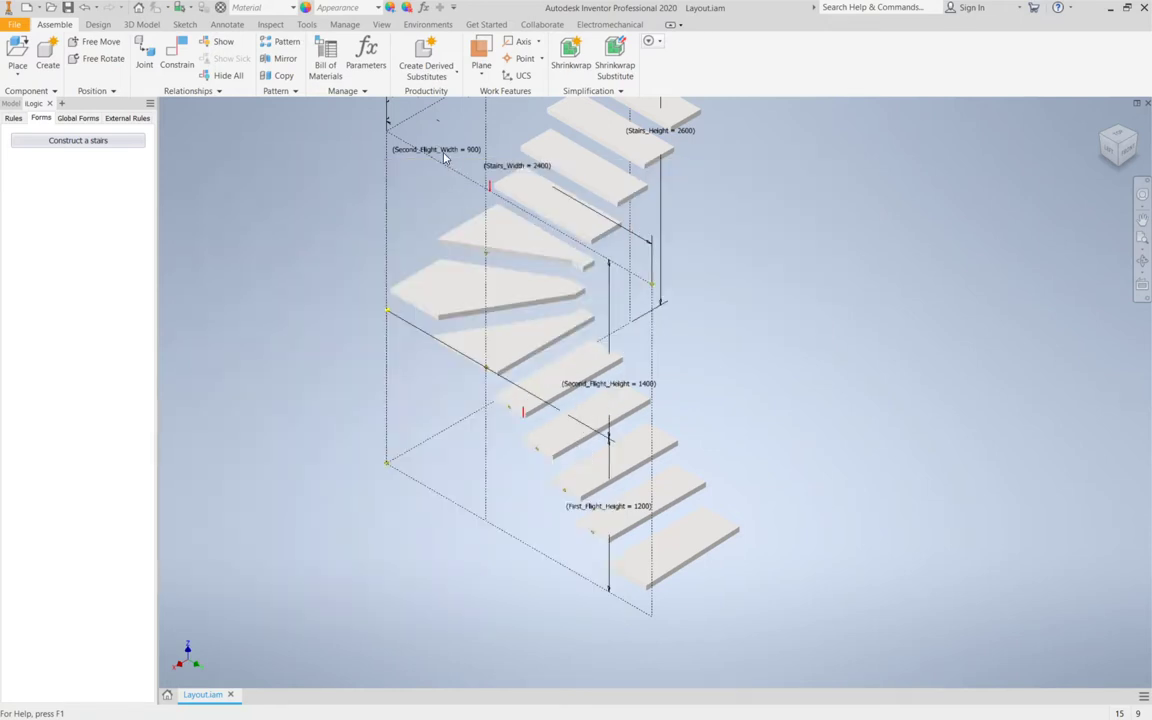
Replace the FirstFlightNumber user parameter's equation with the plain value 6 ul.
left_click(423, 8)
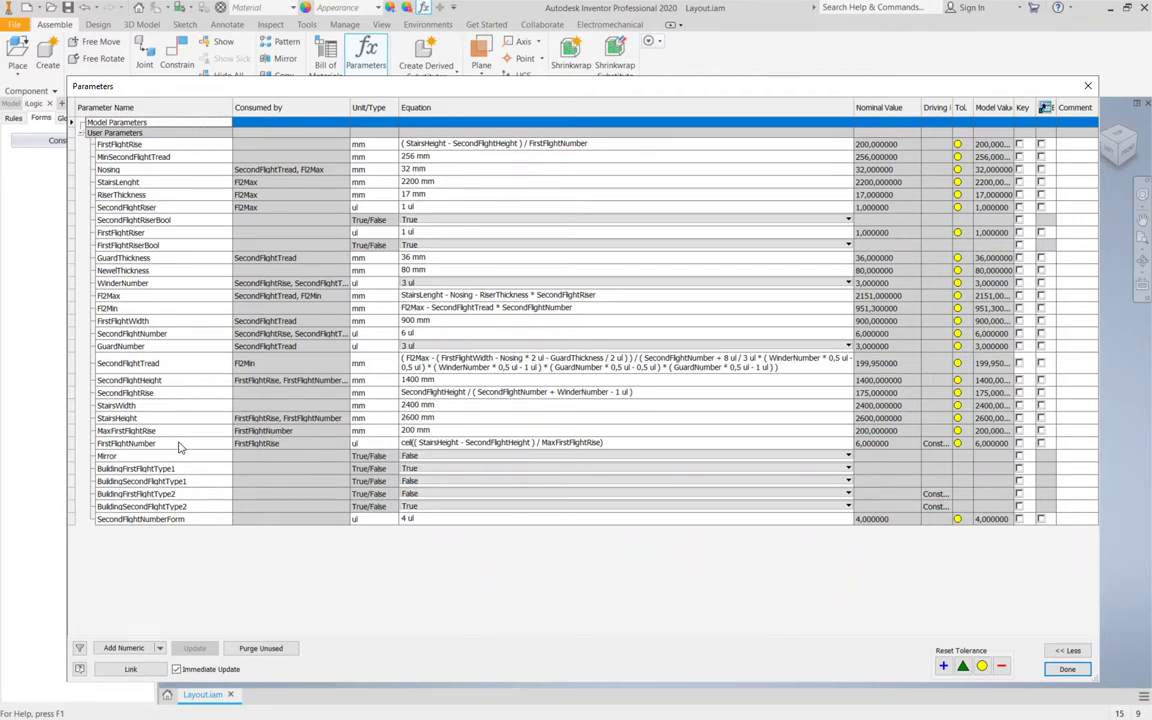
left_click(435, 445)
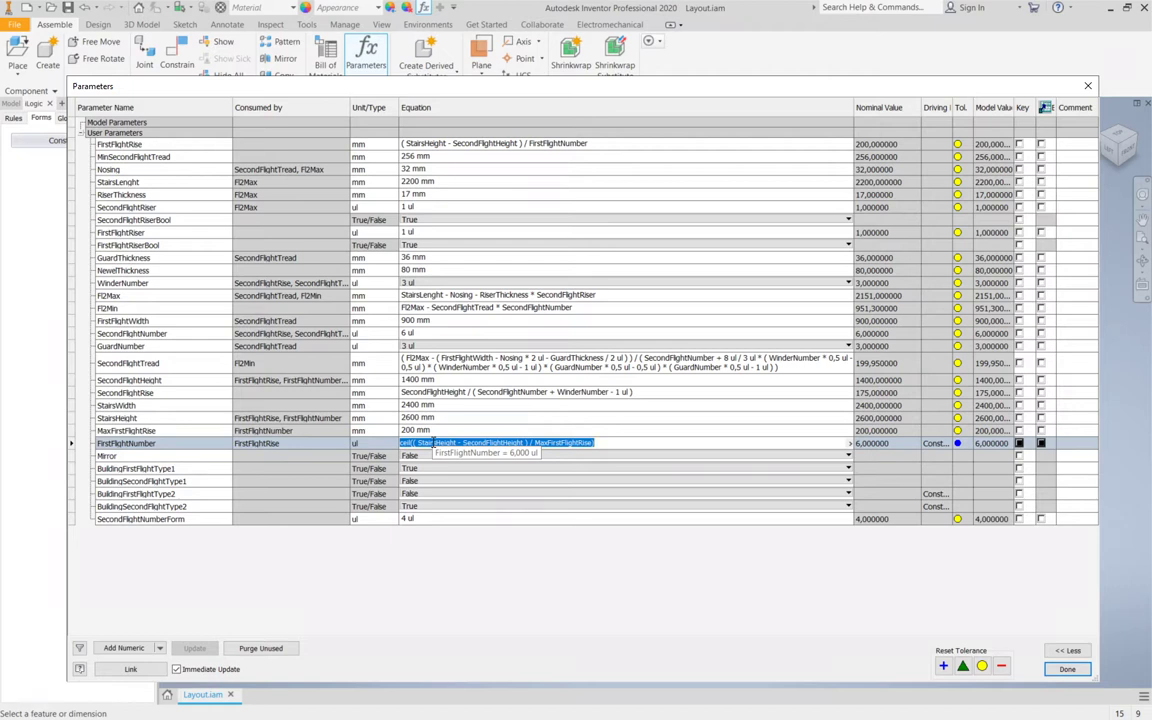
type("6")
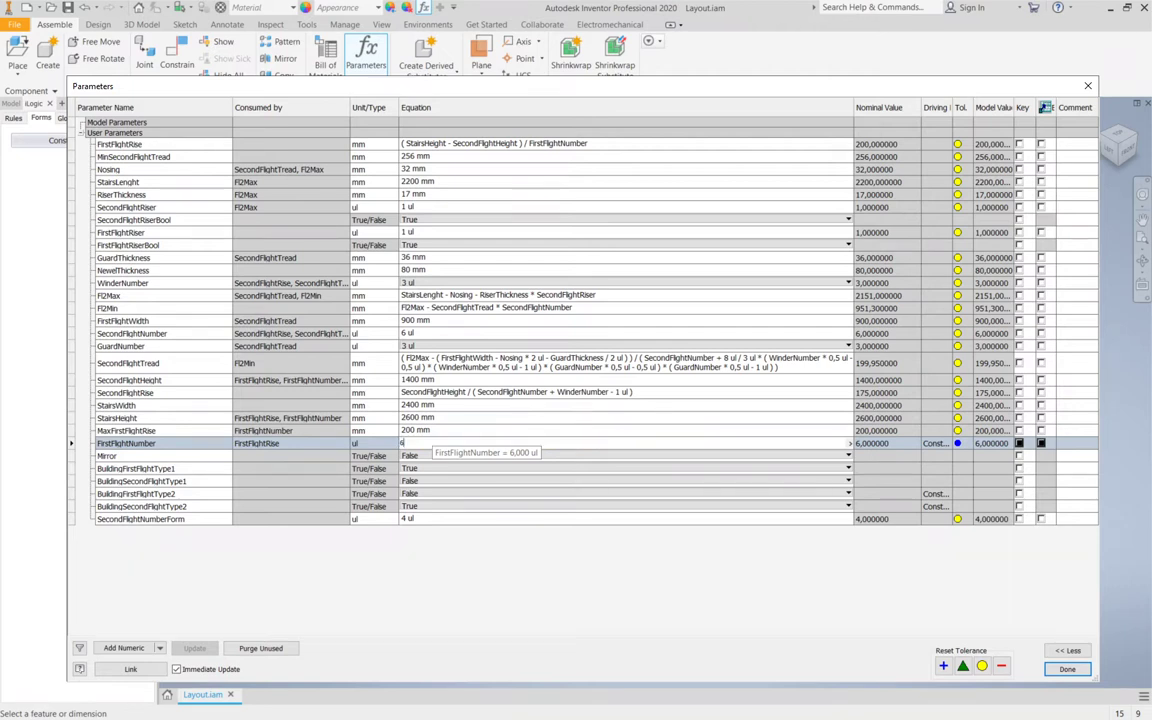
left_click(507, 431)
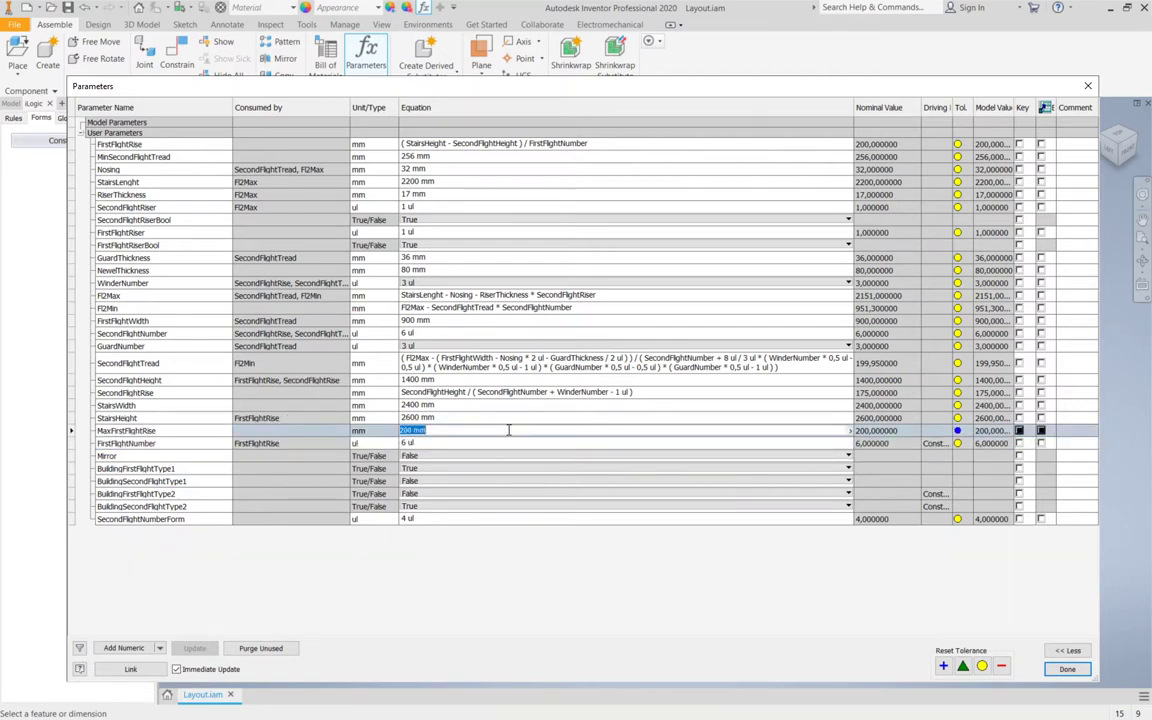
left_click(1067, 669)
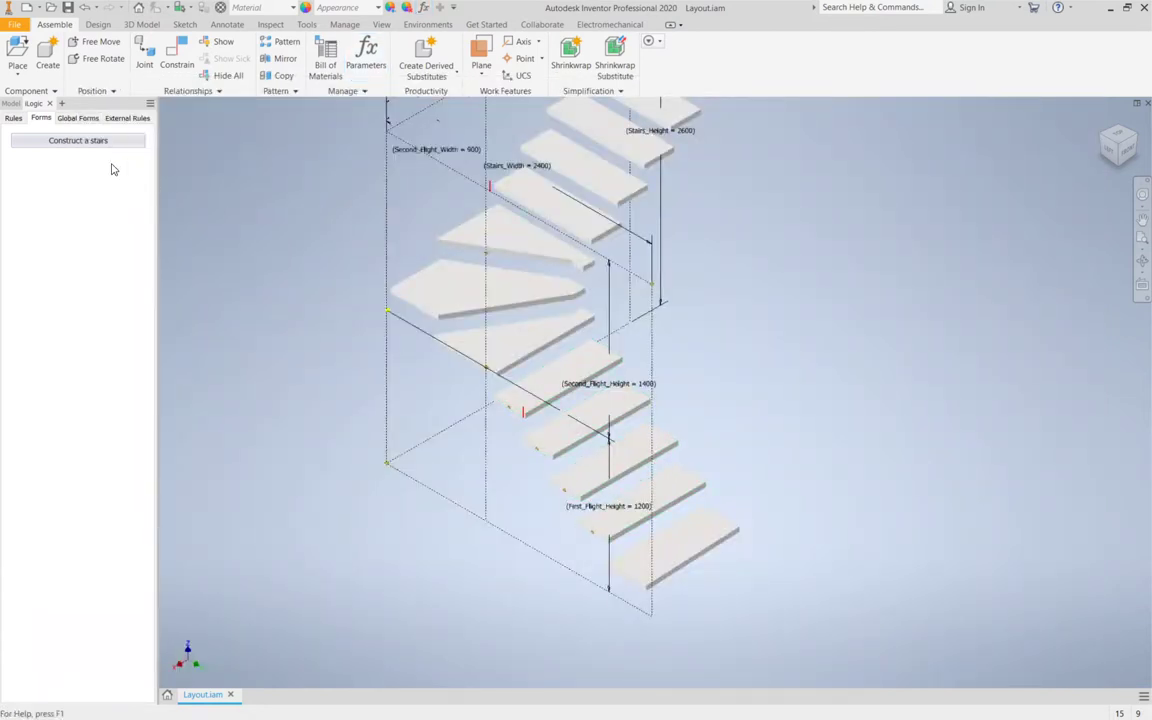
Reopen the Construct a stairs form for editing and add the FirstFlightNumber parameter to Row 3 above Empty Space 6.
right_click(37, 142)
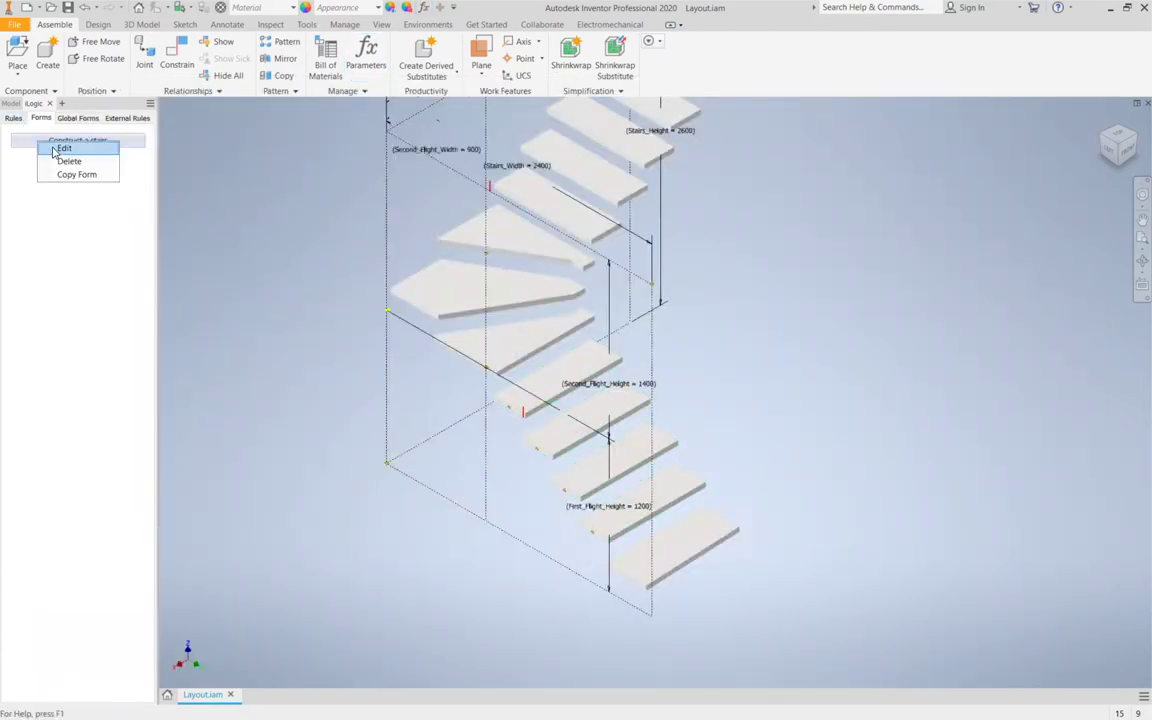
left_click(60, 148)
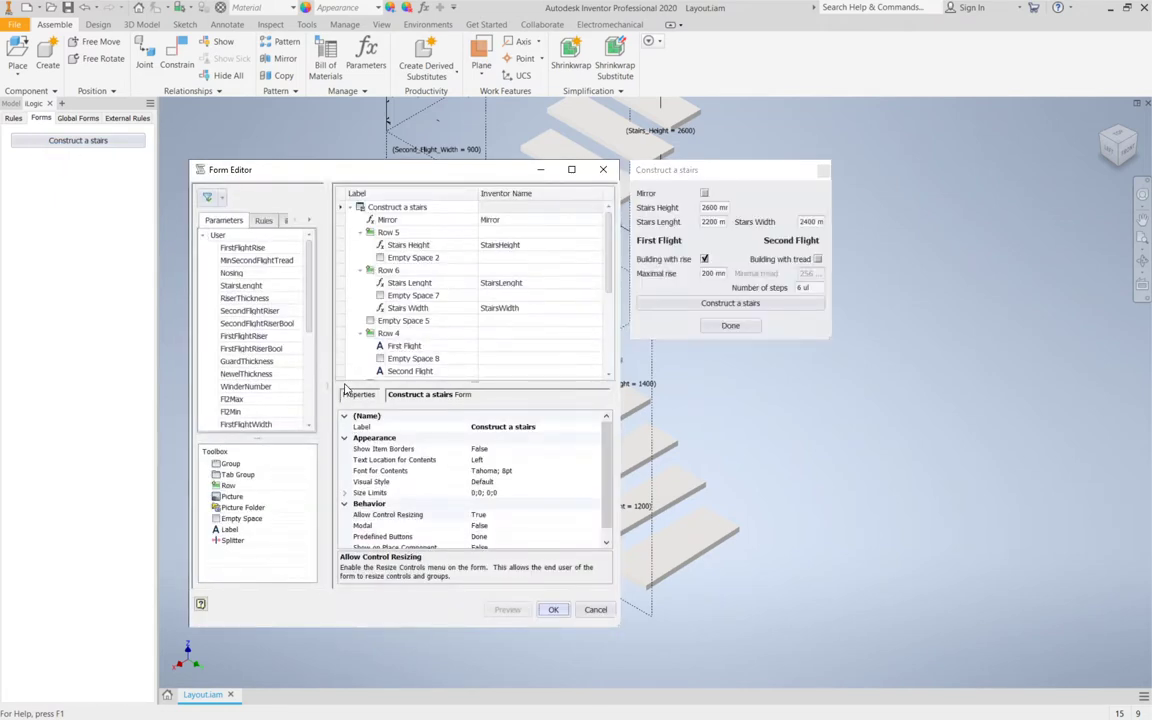
left_click(361, 270)
left_click(361, 232)
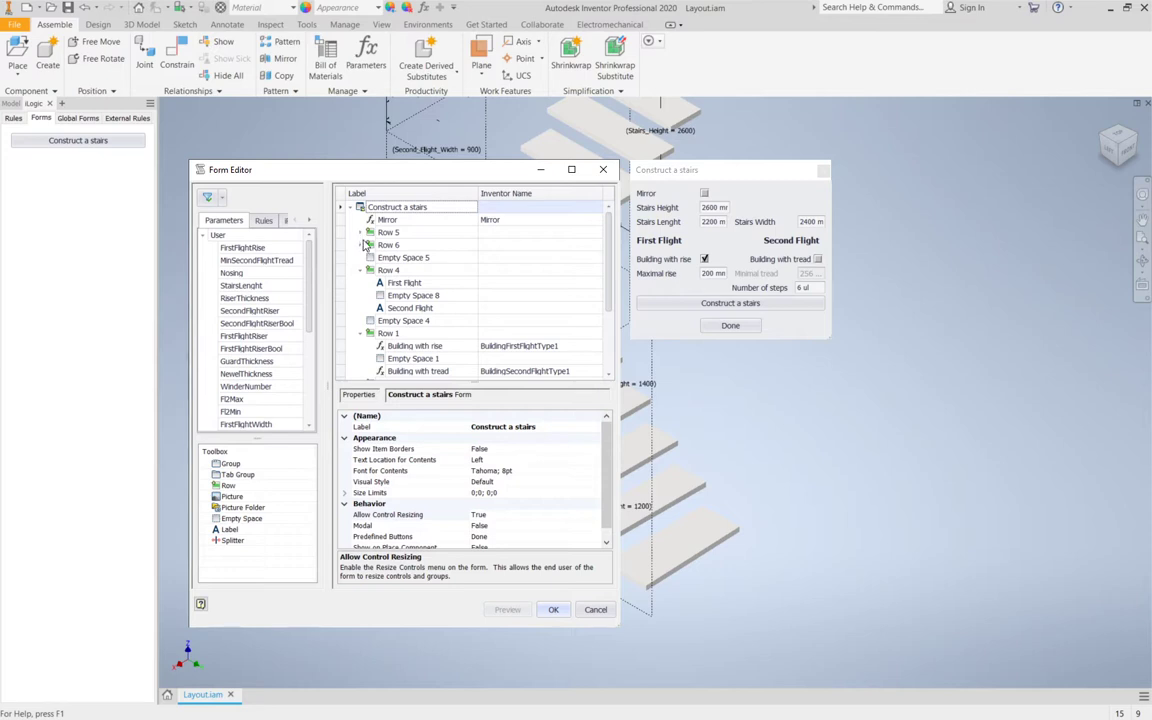
left_click(361, 245)
left_click(361, 245)
left_click(361, 270)
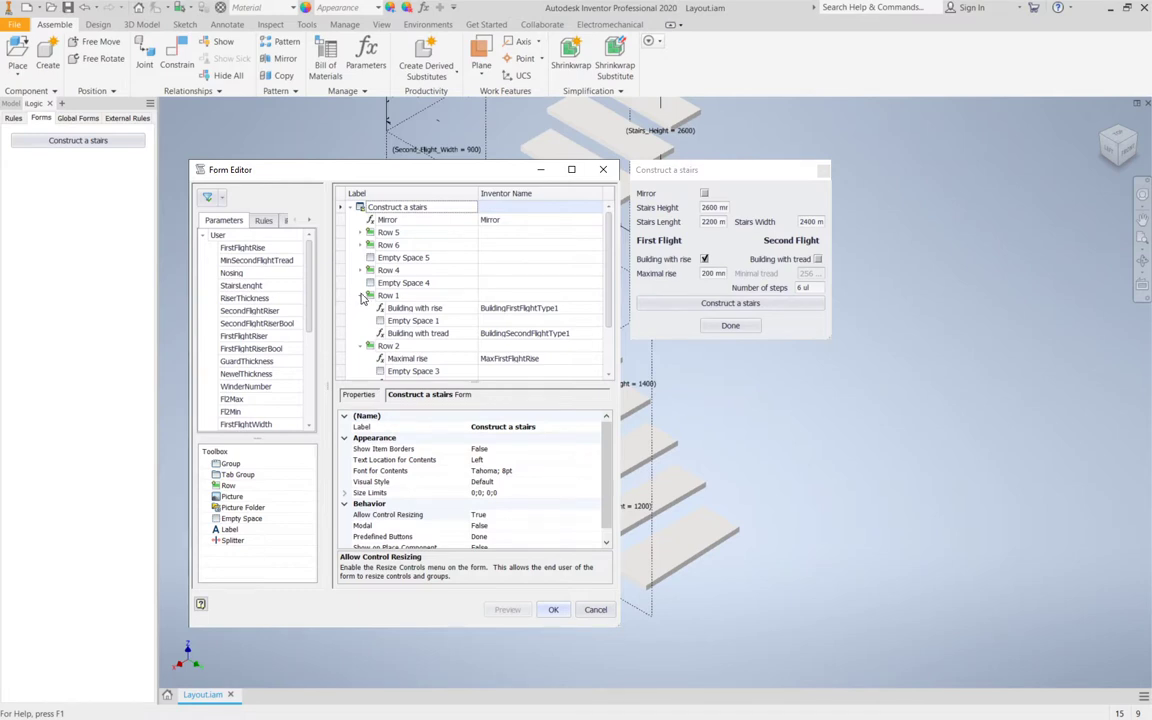
left_click(361, 295)
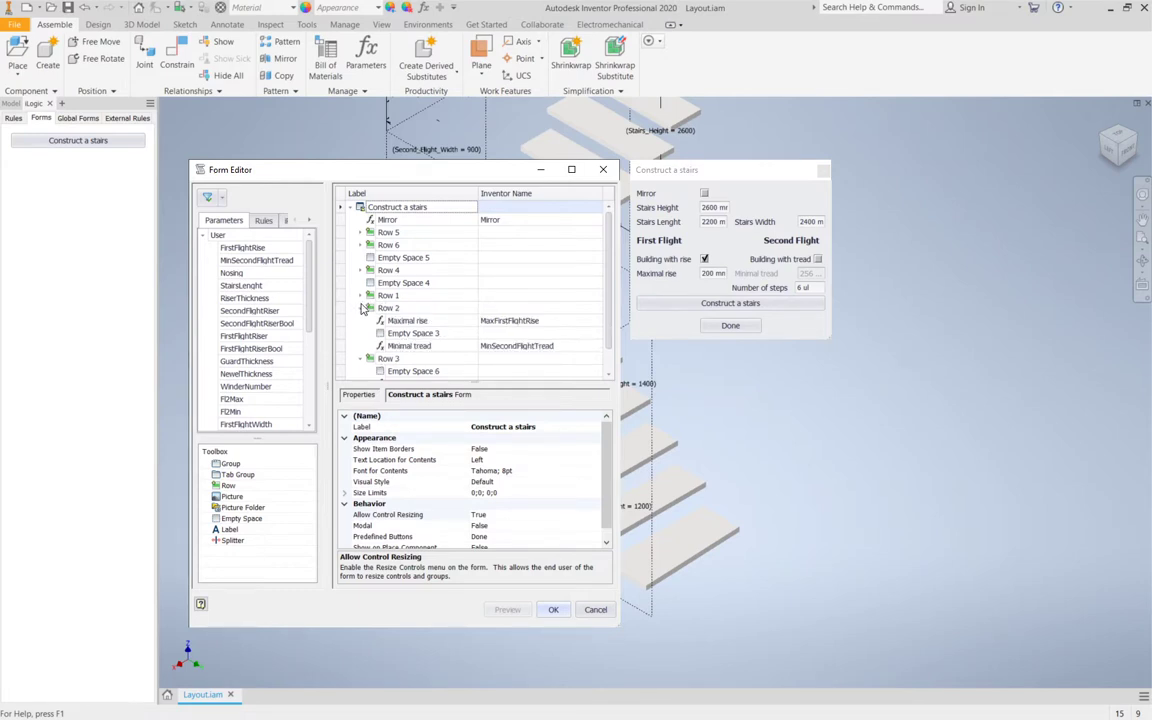
left_click(361, 308)
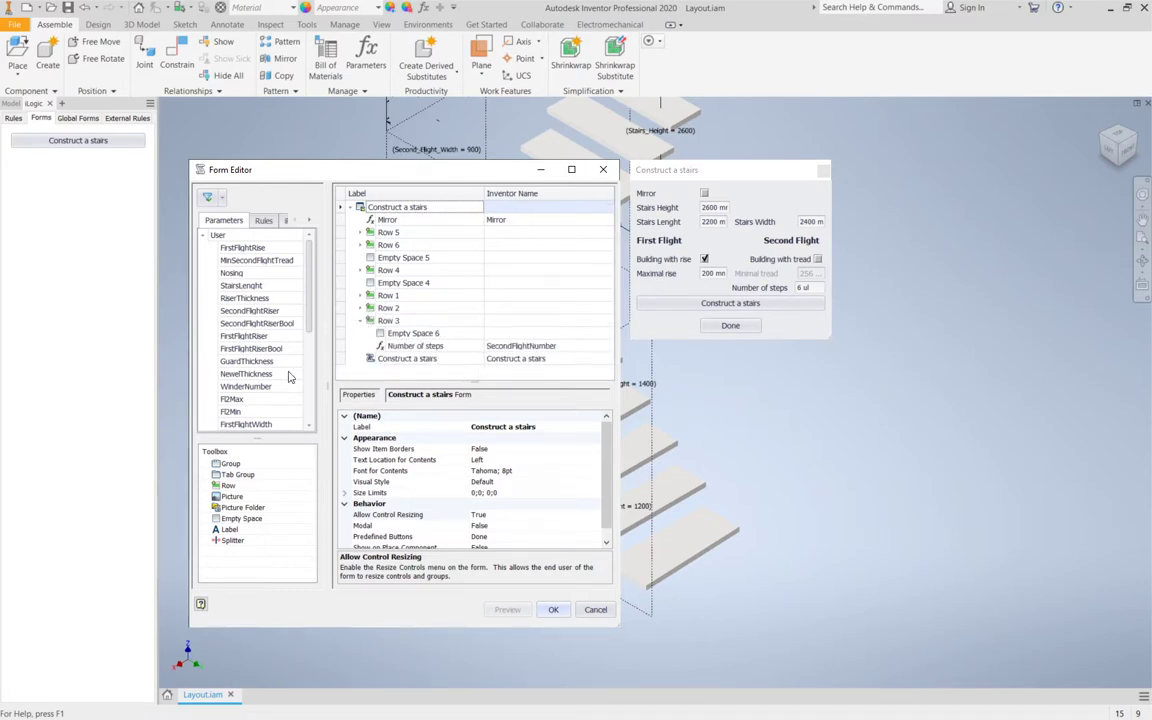
scroll(279, 393, "down", 5)
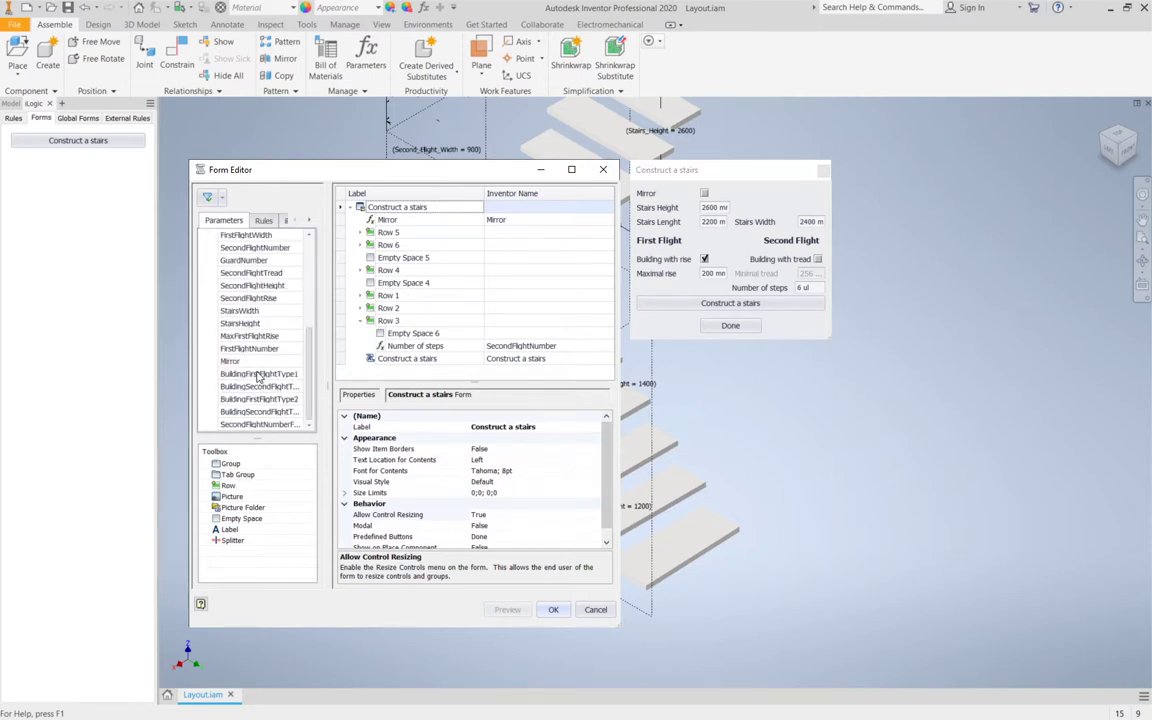
left_click_drag(240, 348, 398, 332)
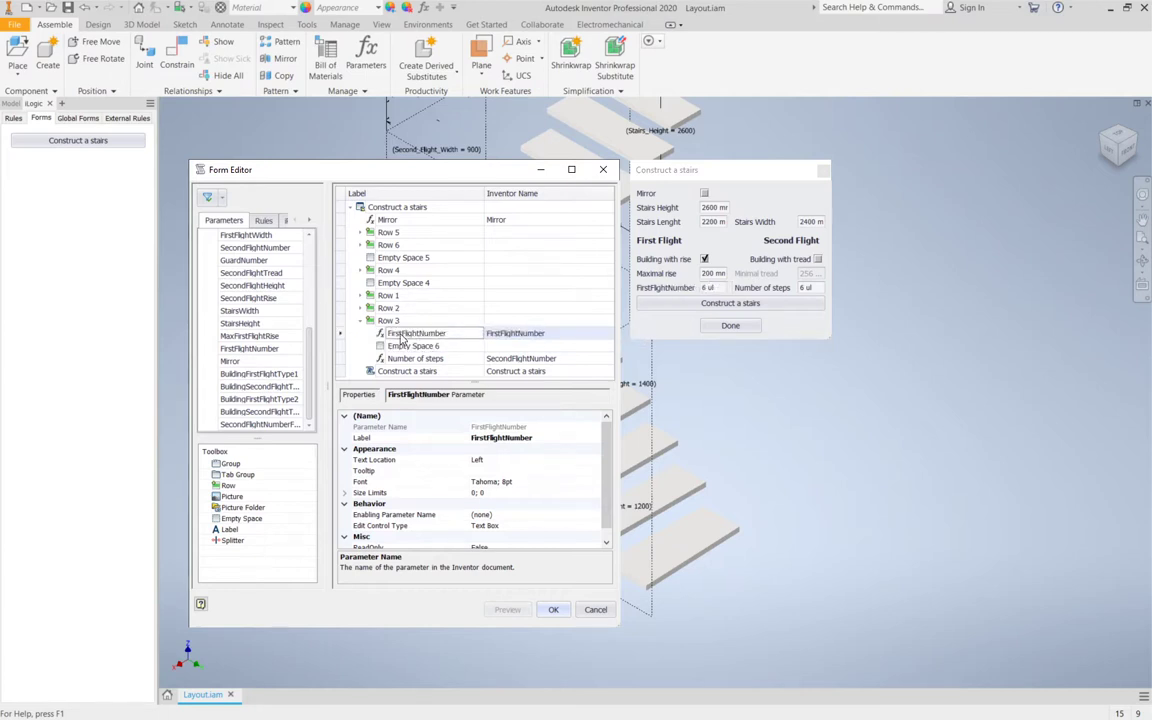
Relabel the FirstFlightNumber field as Number of steps, copying the text from the SecondFlightNumber field's label.
double_click(414, 358)
right_click(429, 358)
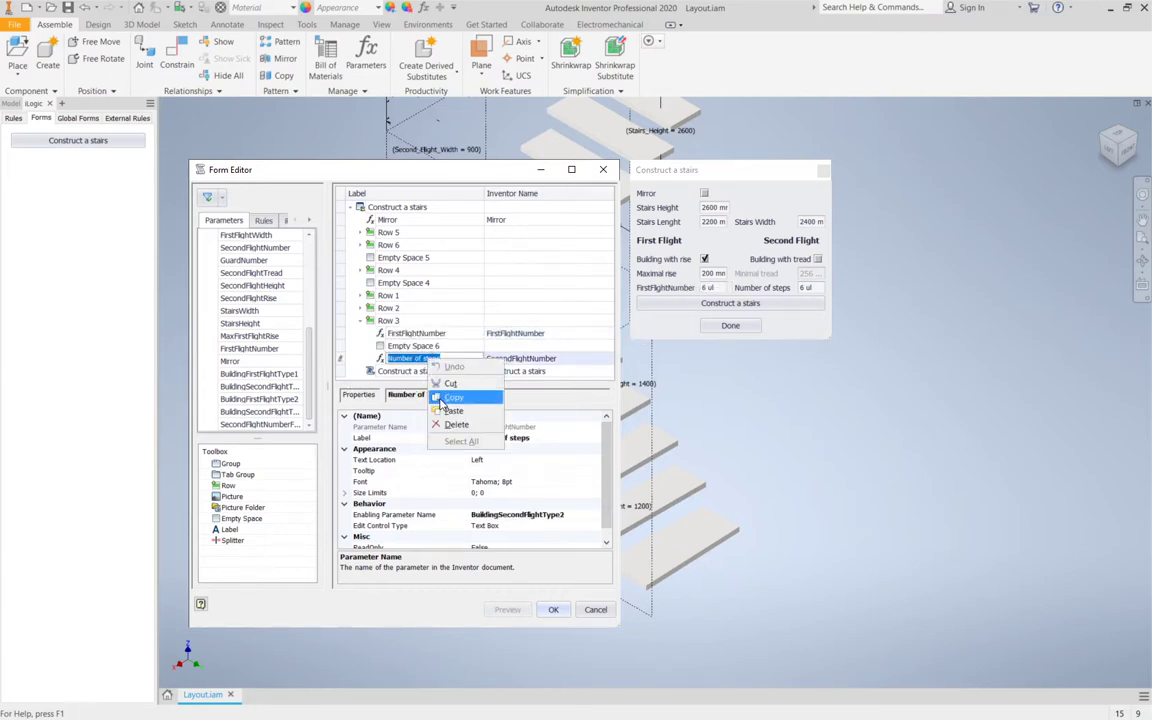
left_click(405, 385)
double_click(416, 334)
right_click(388, 338)
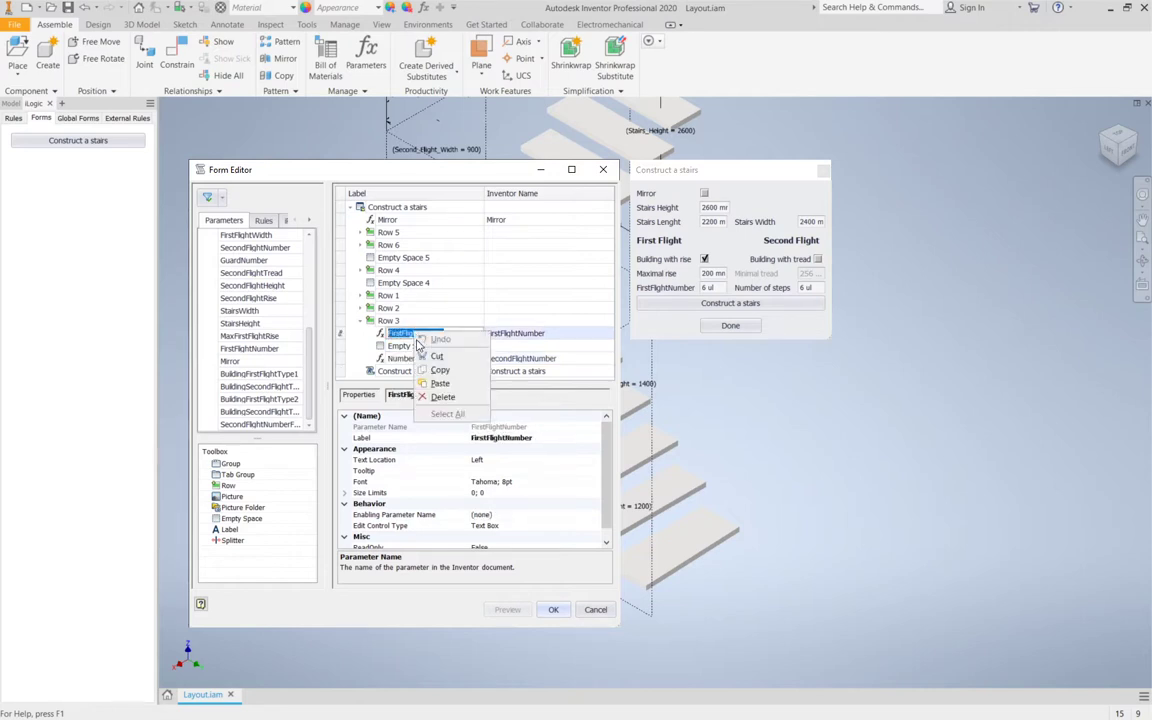
left_click(432, 380)
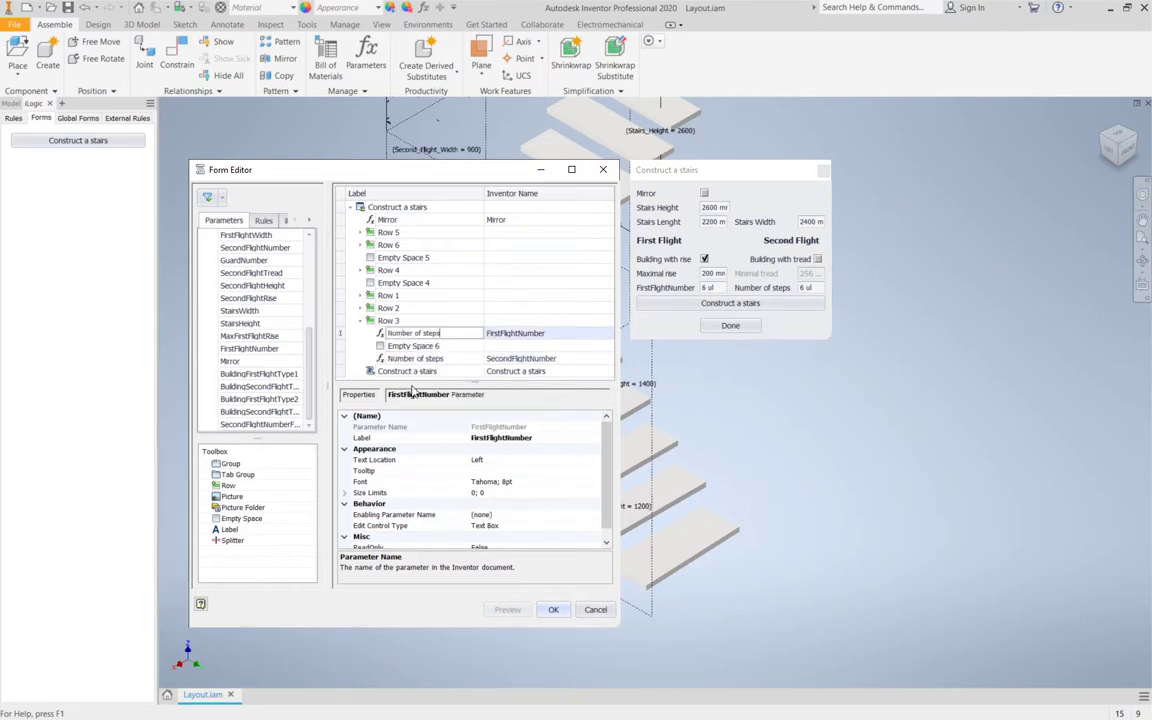
left_click(410, 427)
Set BuildingFirstFlightType2 as the enabling parameter of the first flight's Number of steps field, accept the edits, and open the finished form.
left_click(486, 516)
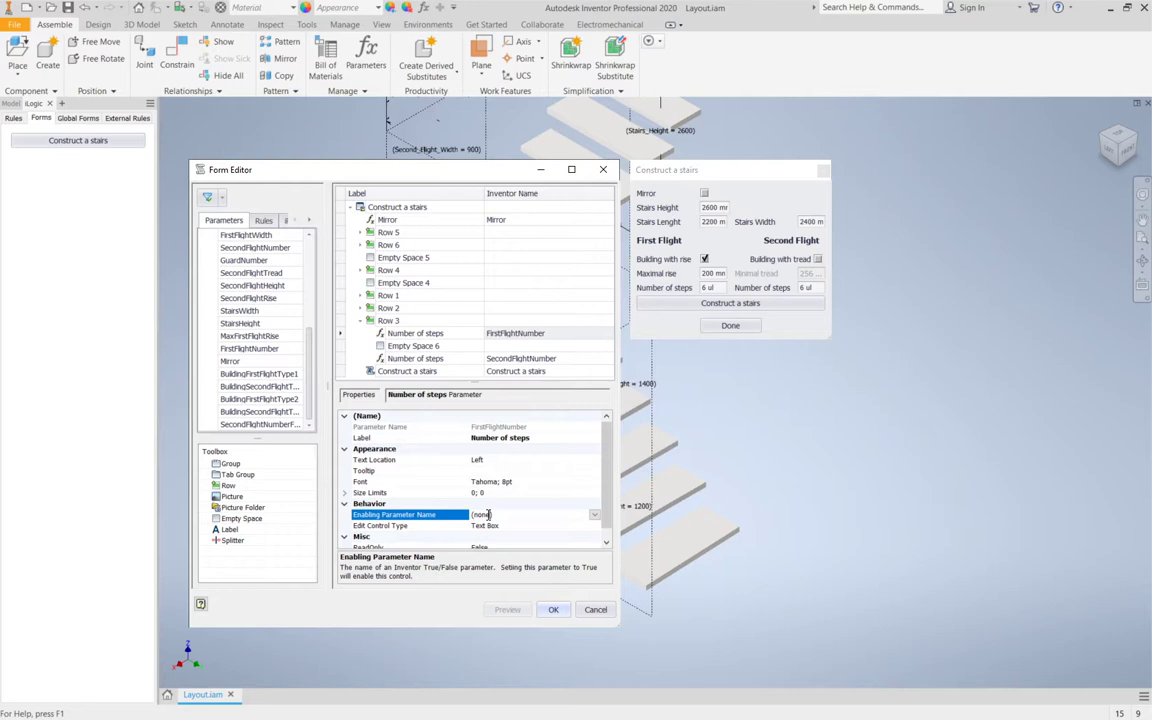
left_click(595, 515)
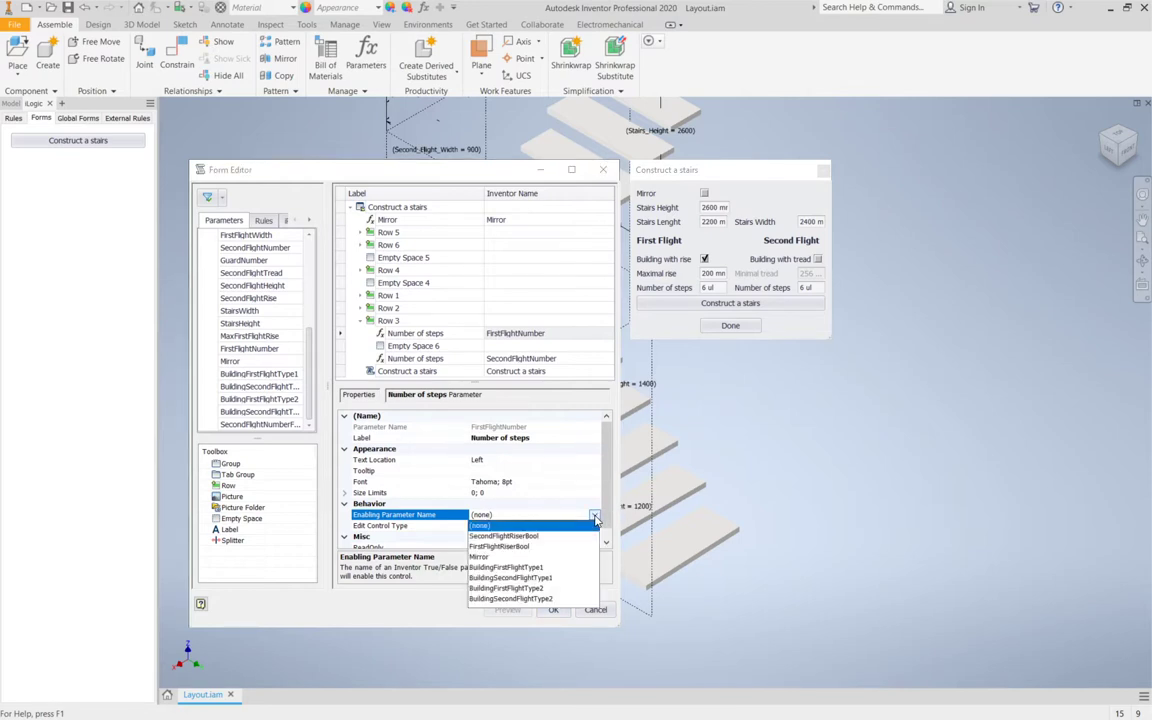
left_click(515, 589)
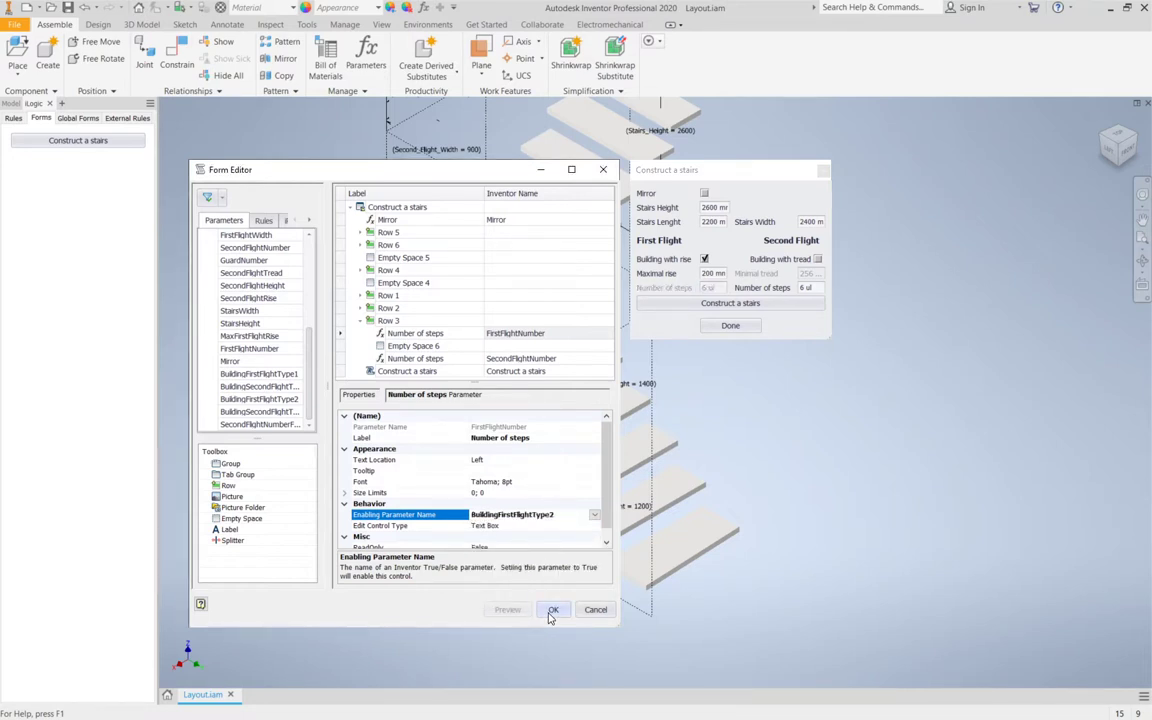
left_click(551, 613)
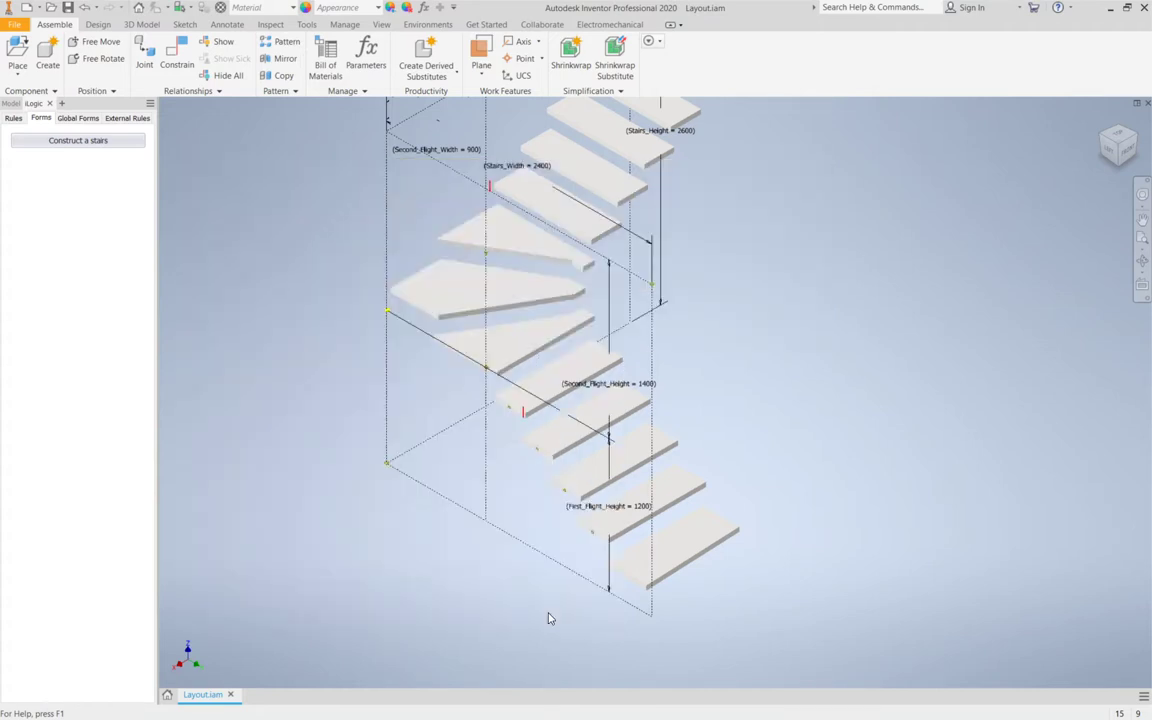
left_click(97, 140)
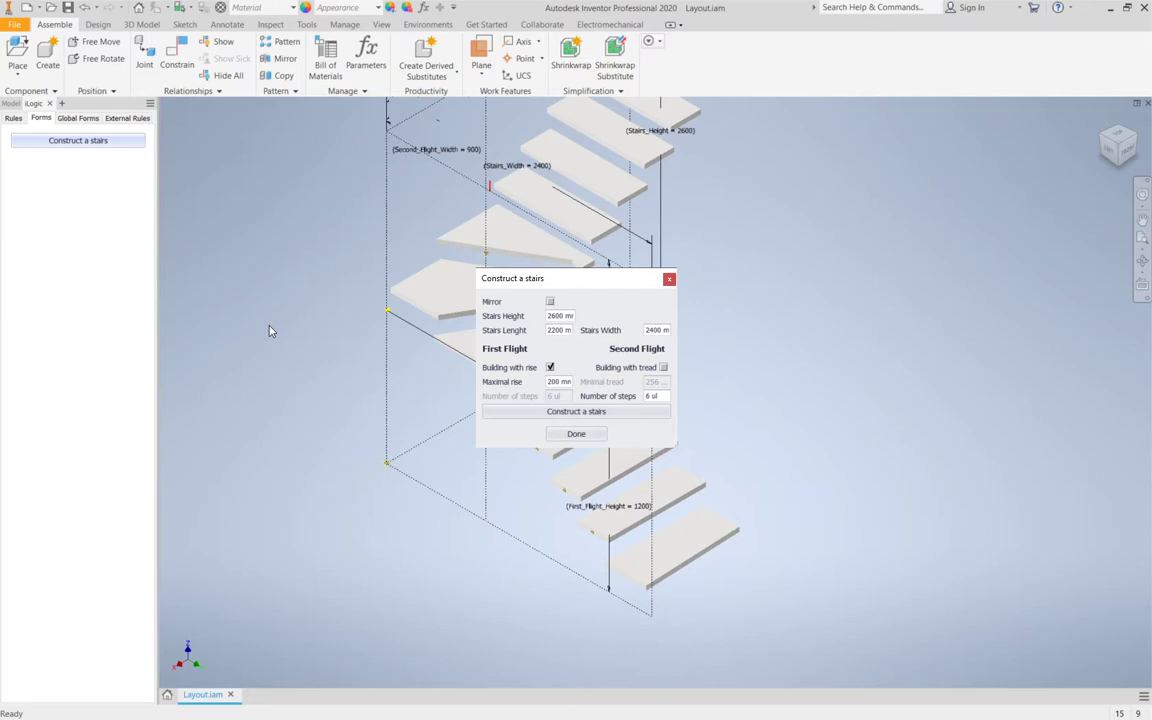
Turn off Building with rise for the first flight, set its number of steps to 5, and construct the stairs.
left_click(550, 368)
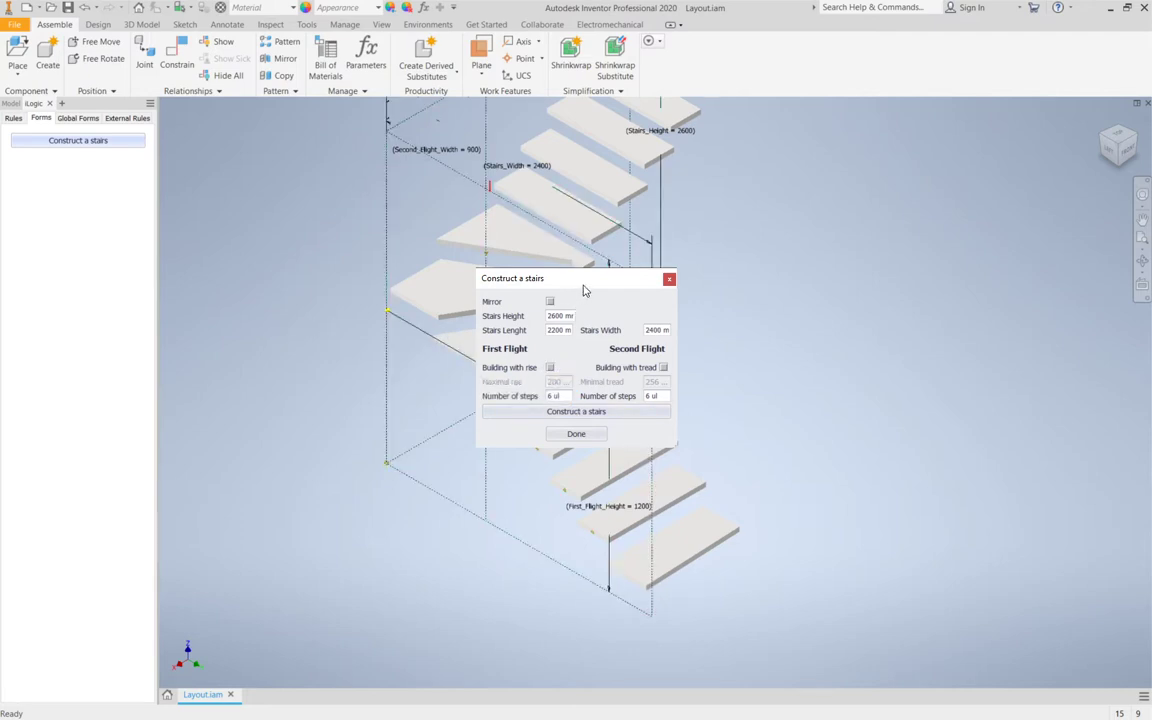
left_click_drag(585, 290, 851, 228)
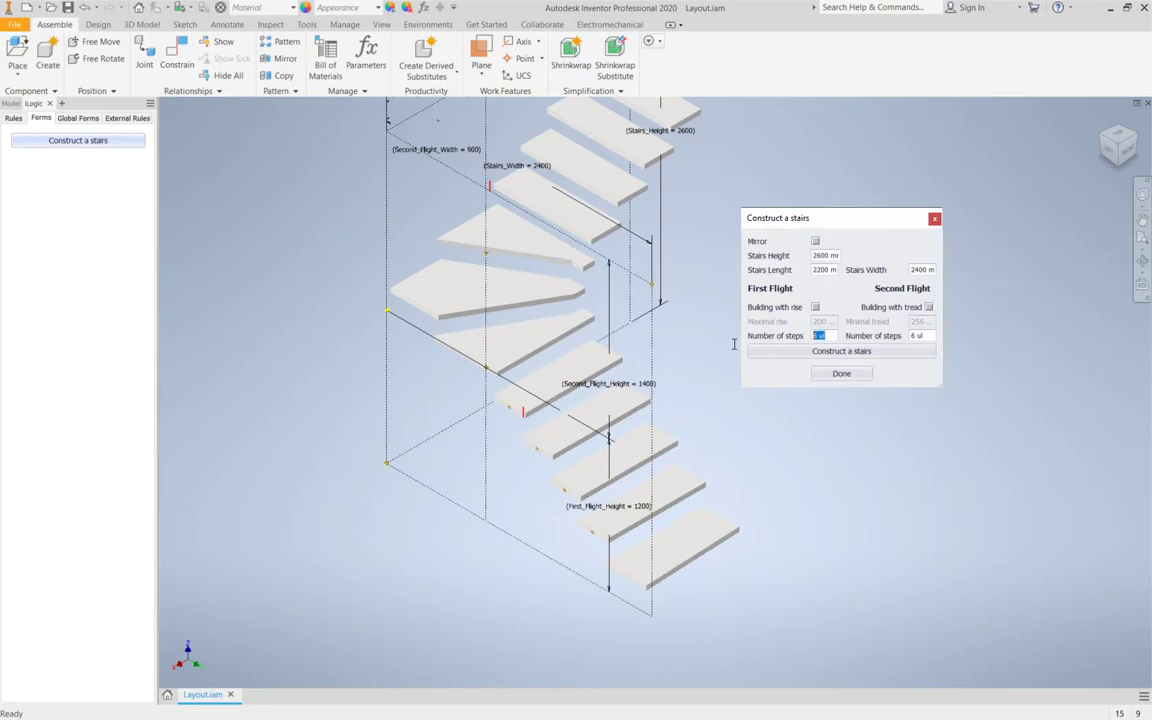
type("5")
left_click(825, 353)
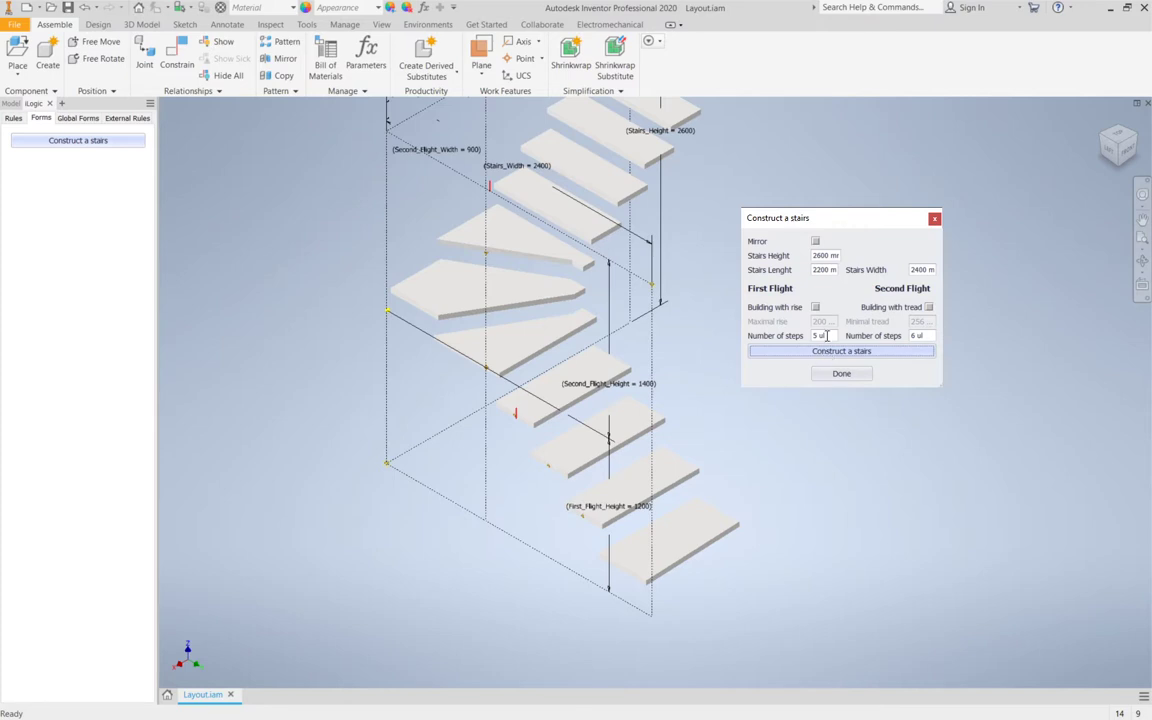
Turn Building with rise back on for the first flight and reconstruct the stairs.
double_click(819, 335)
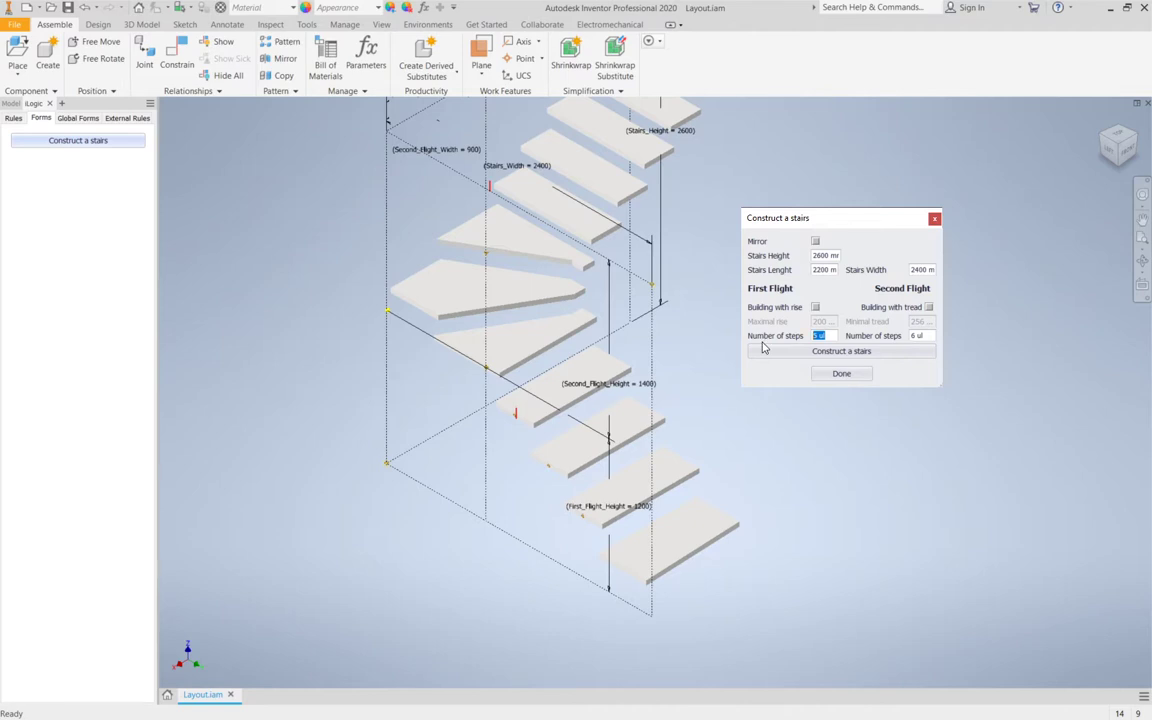
left_click(815, 308)
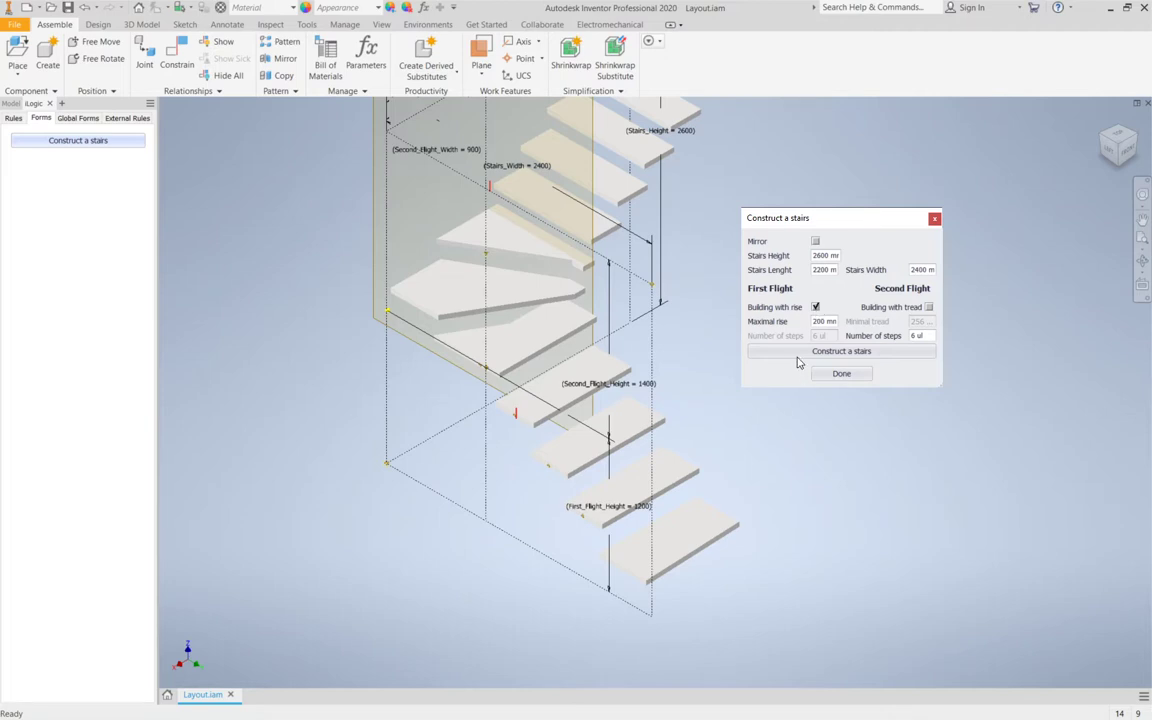
left_click(800, 350)
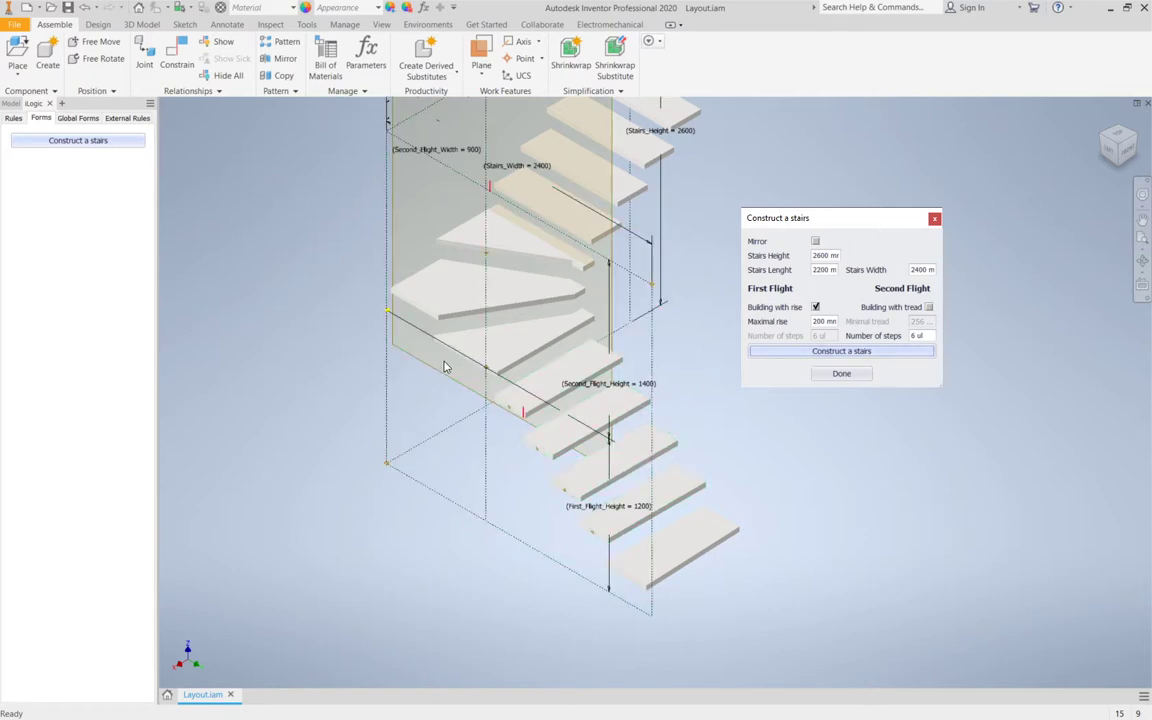
Open the SecondStep part from the first element of Component Pattern 2 in its own window.
left_click(350, 249)
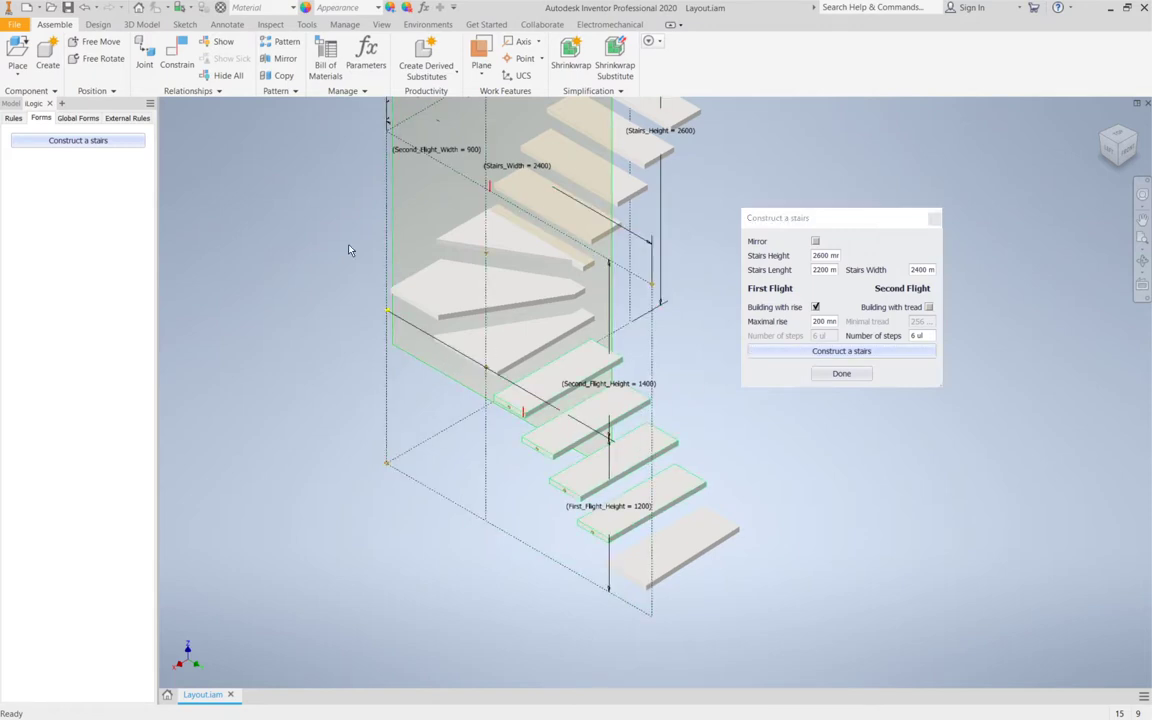
left_click(15, 120)
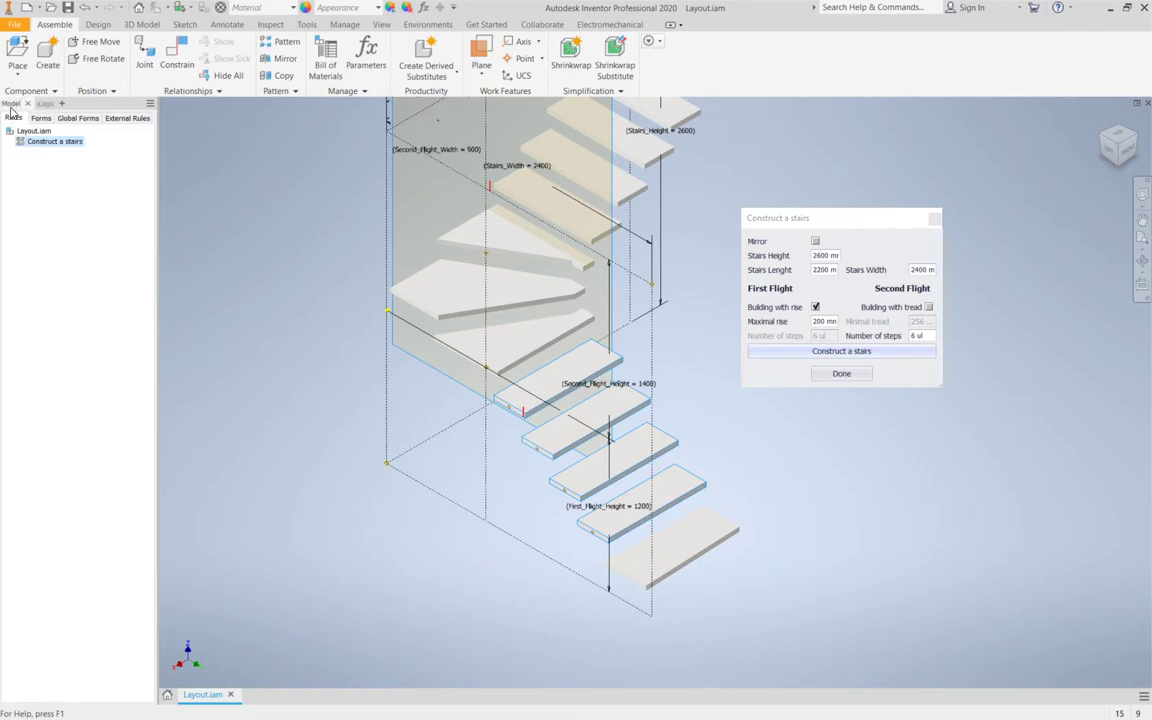
left_click(11, 103)
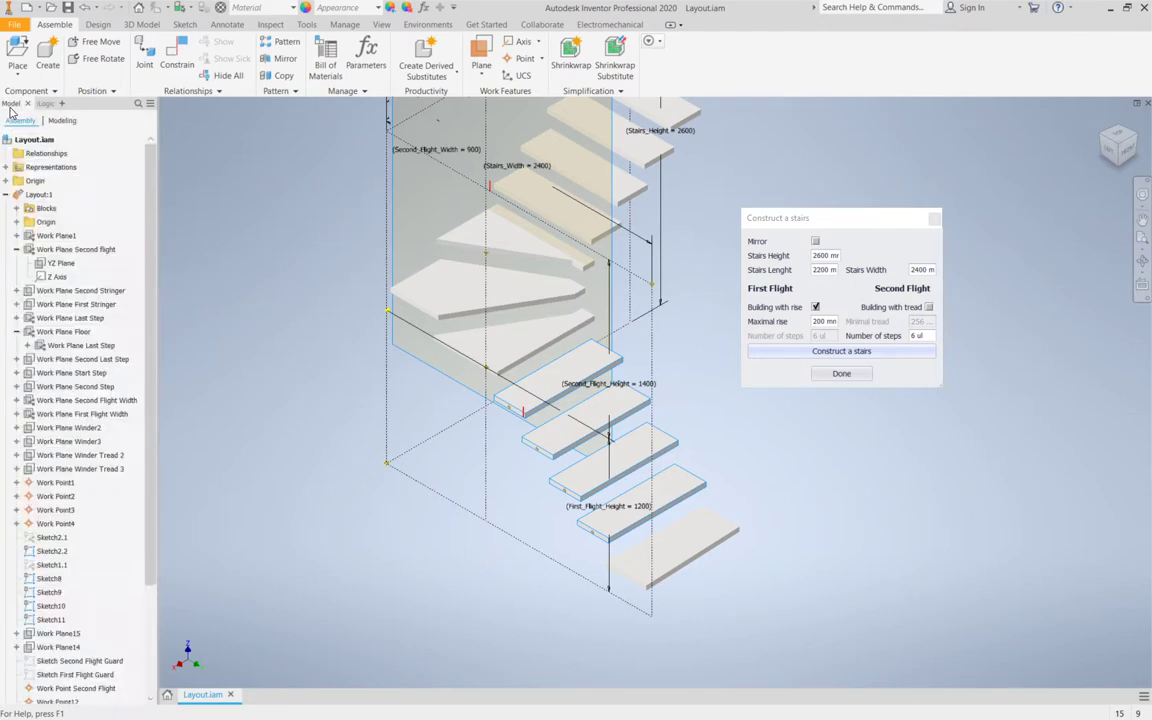
left_click(15, 197)
left_click(7, 195)
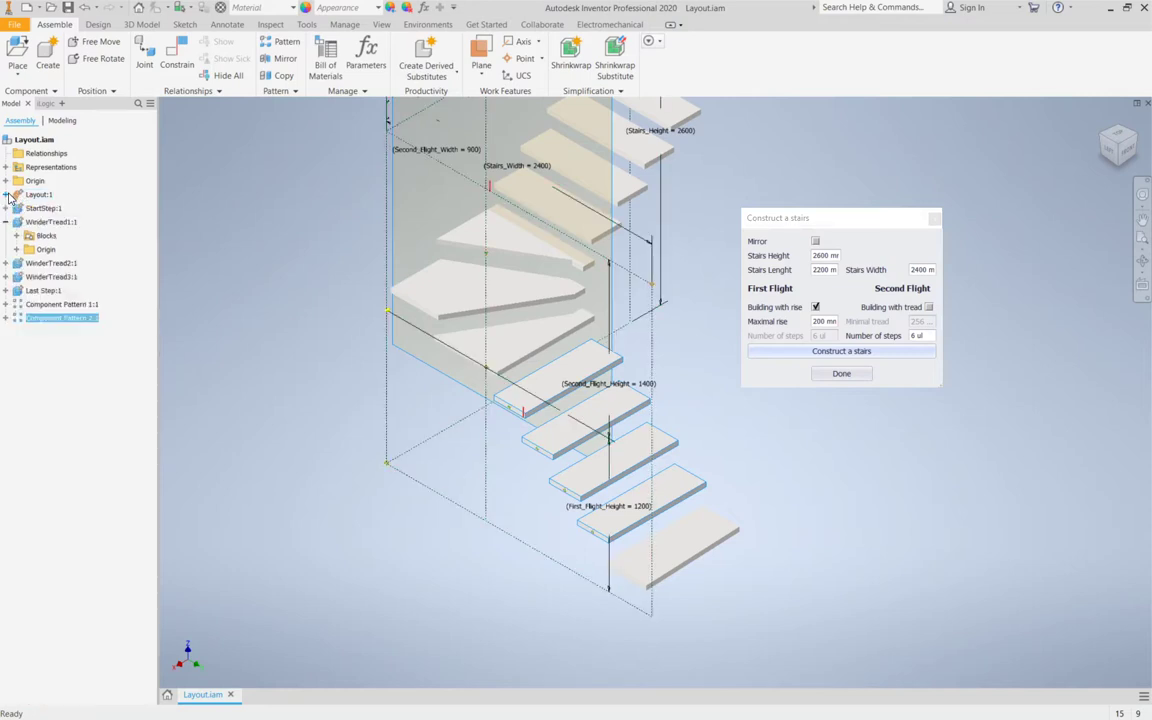
left_click(6, 318)
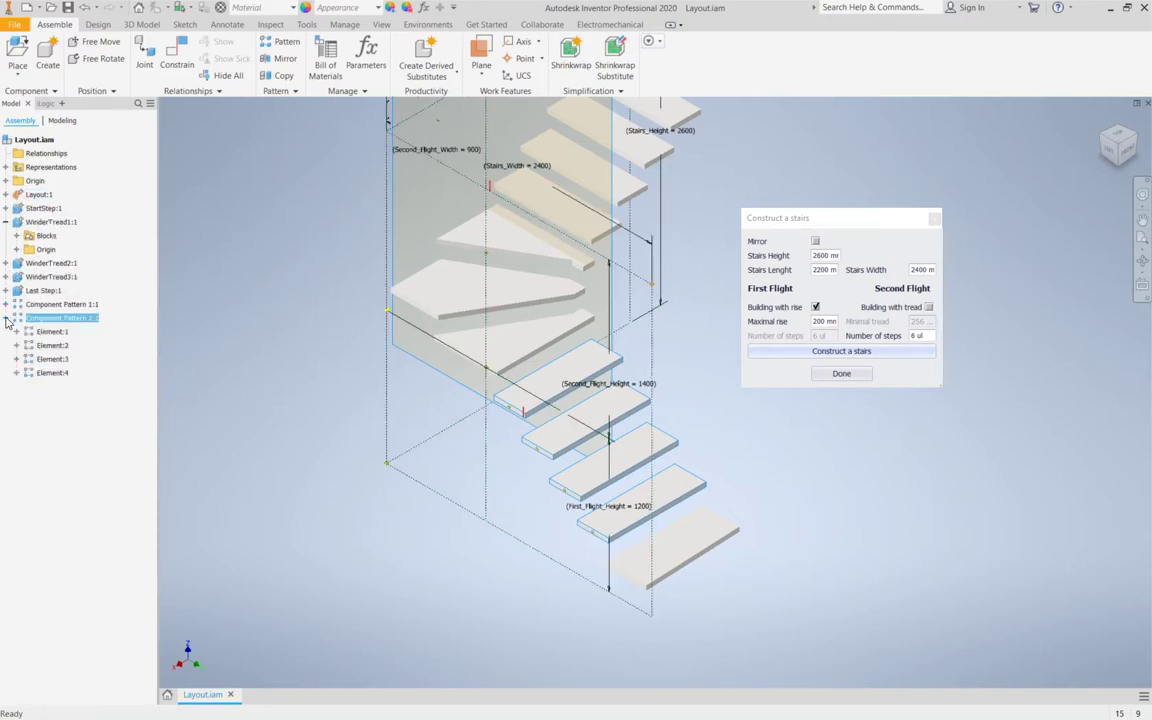
left_click(16, 331)
left_click(60, 345)
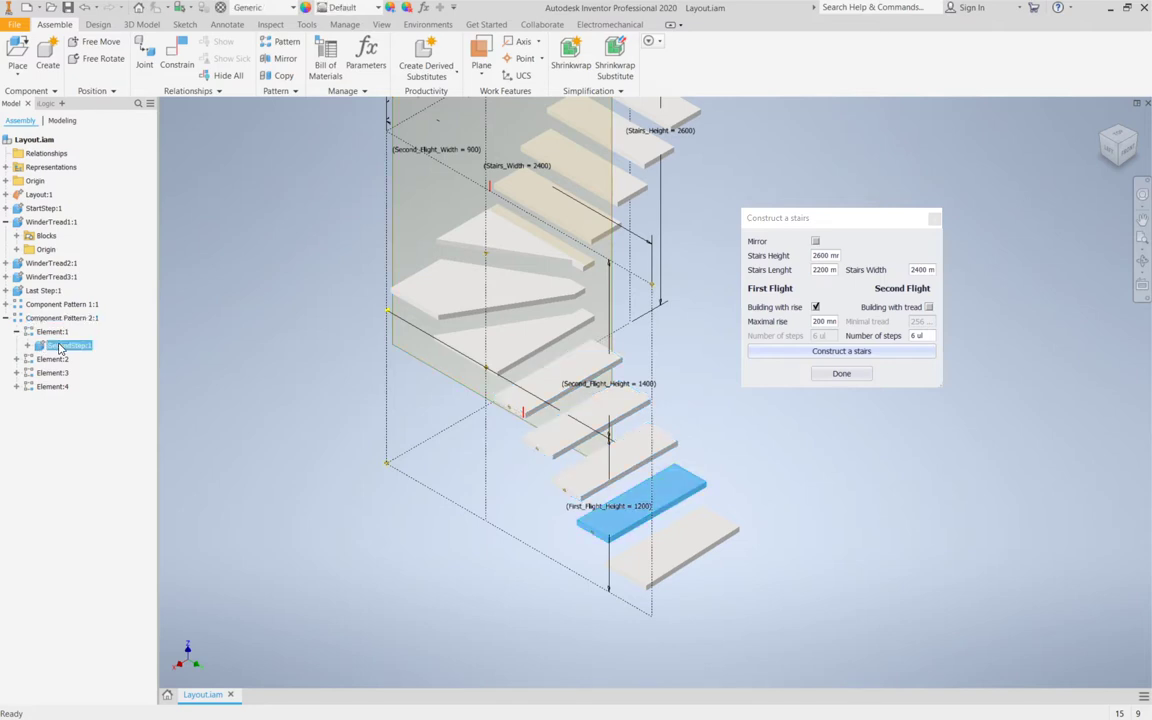
right_click(60, 347)
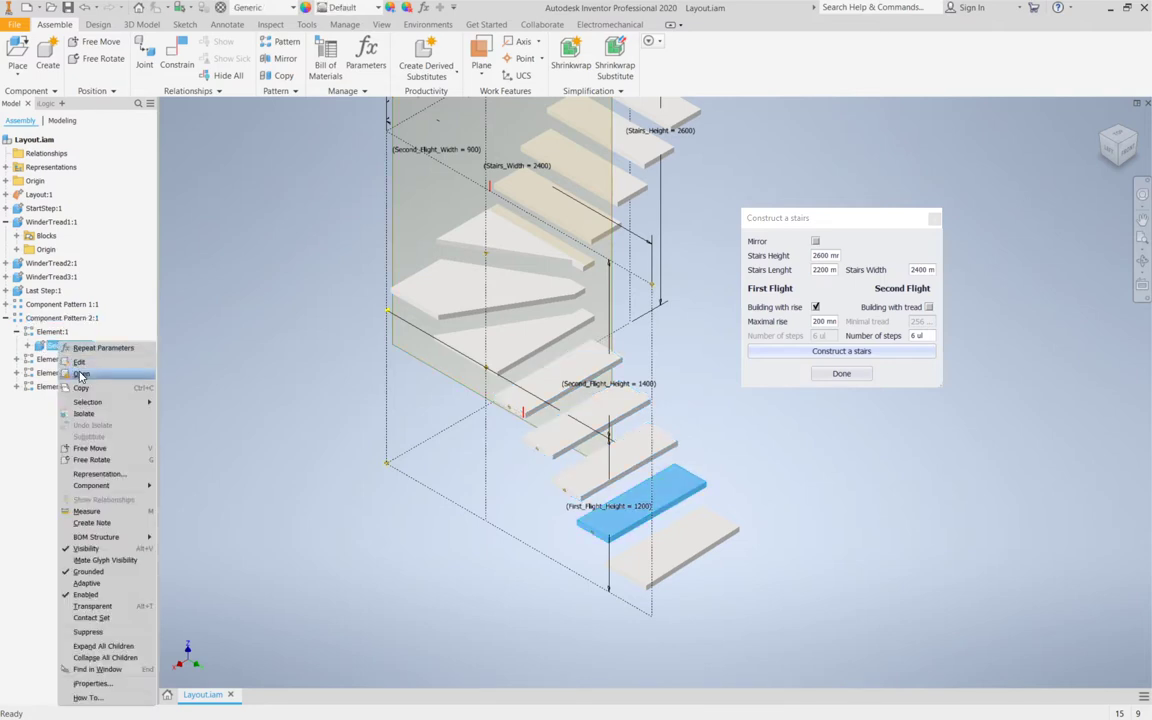
left_click(78, 347)
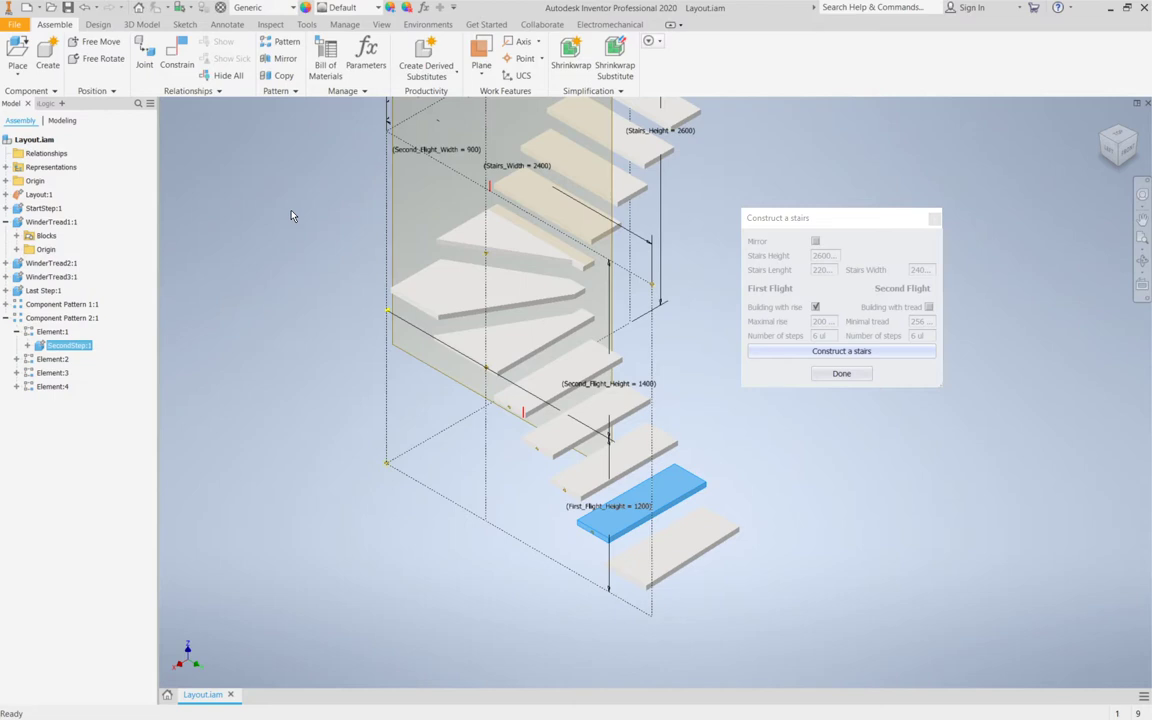